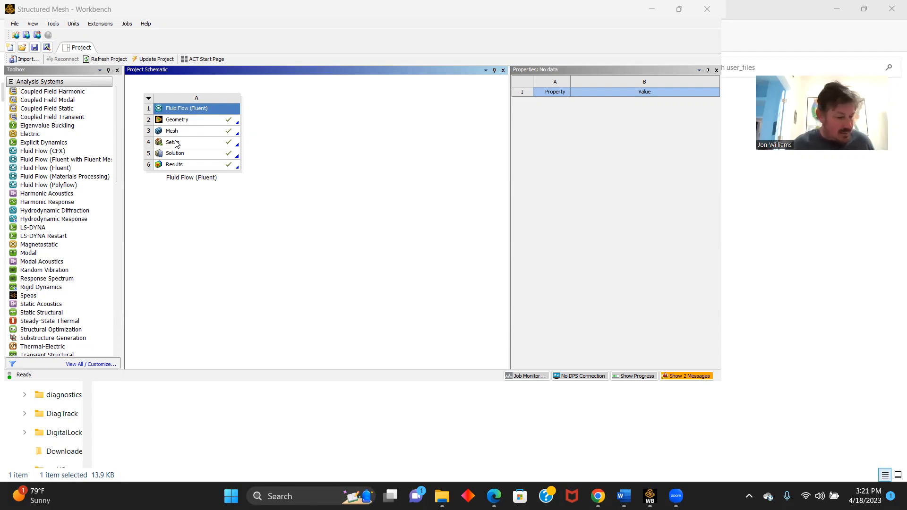
# Open the Fluid Flow system's Setup for editing and start Fluent in double precision with 4 solver processes.
pyautogui.doubleClick(174, 143)
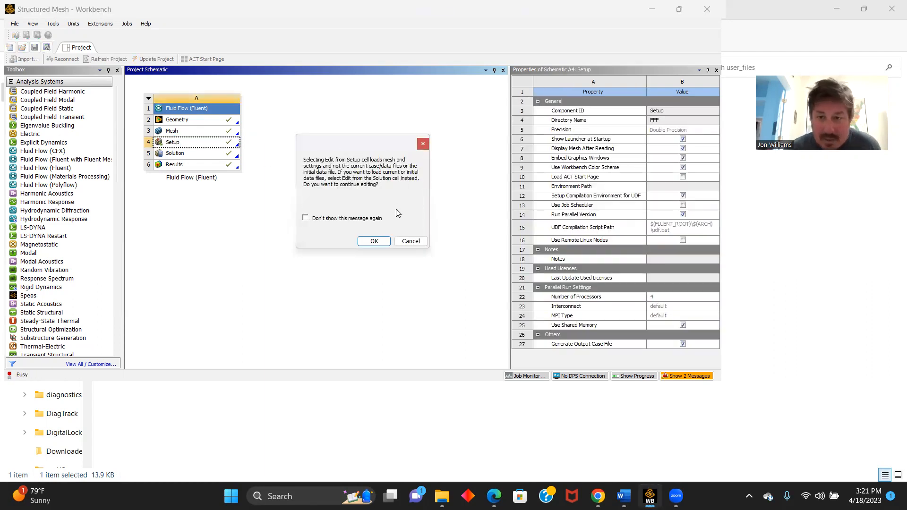
pyautogui.click(374, 242)
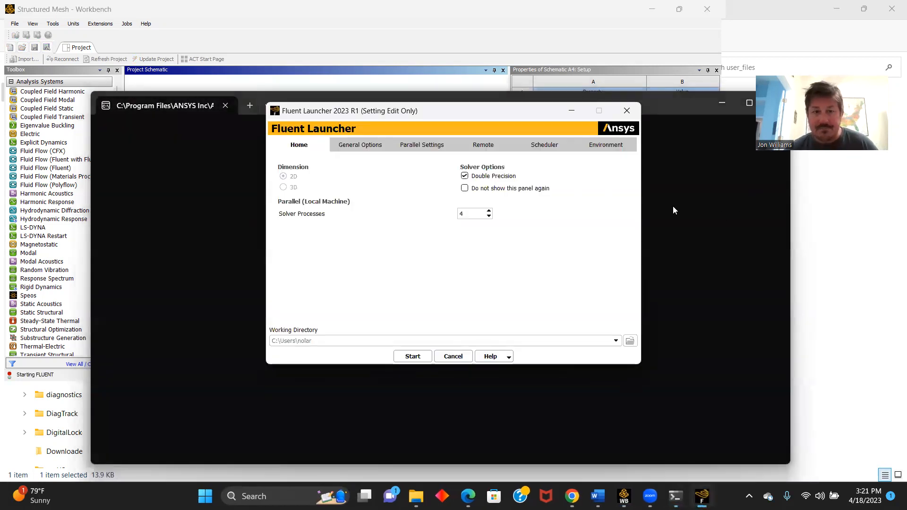
pyautogui.click(409, 358)
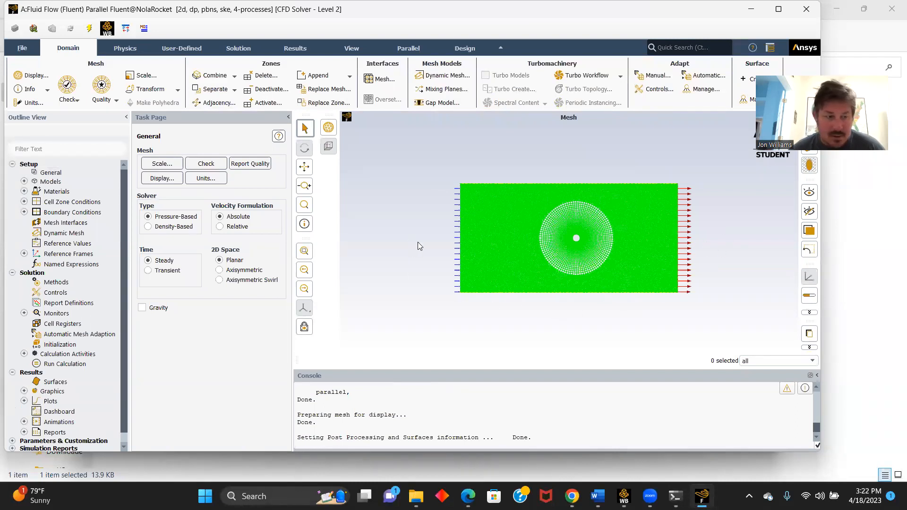
# Review the viscous model and accept standard k-epsilon (2 eqn) with standard wall functions.
pyautogui.click(24, 181)
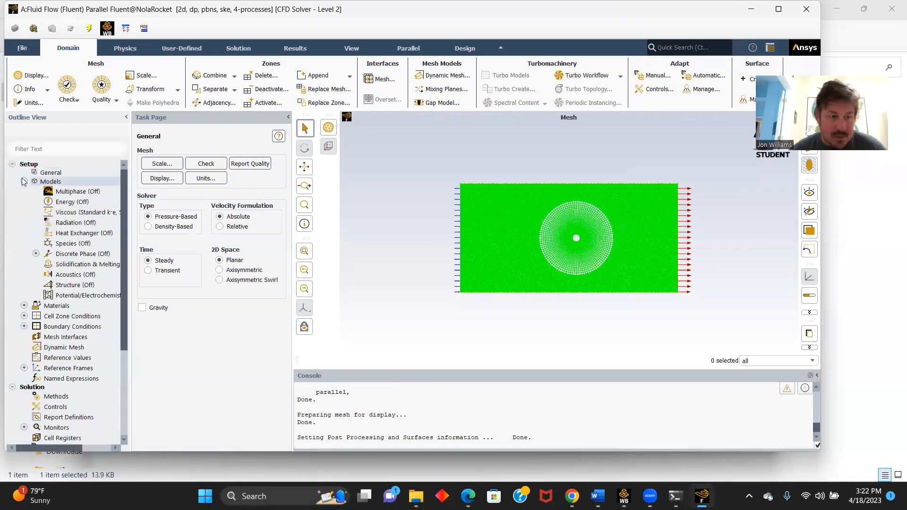
pyautogui.doubleClick(94, 214)
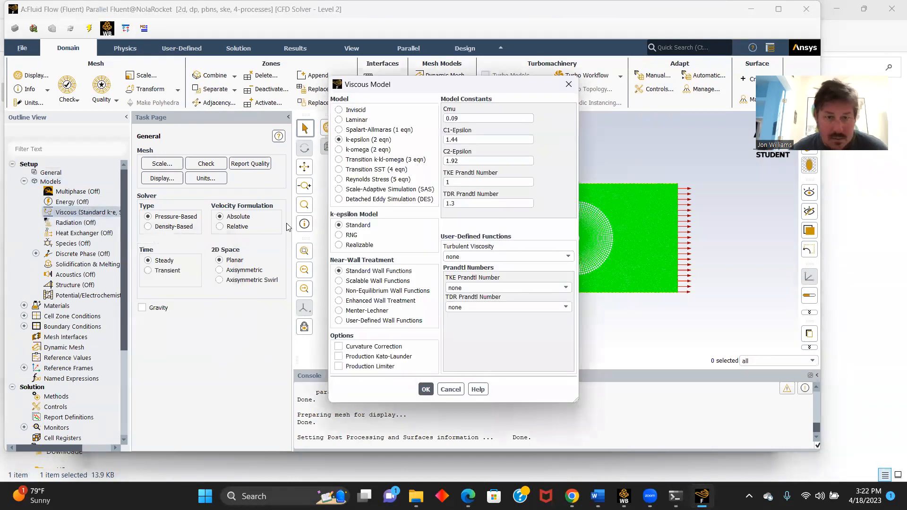
pyautogui.click(426, 390)
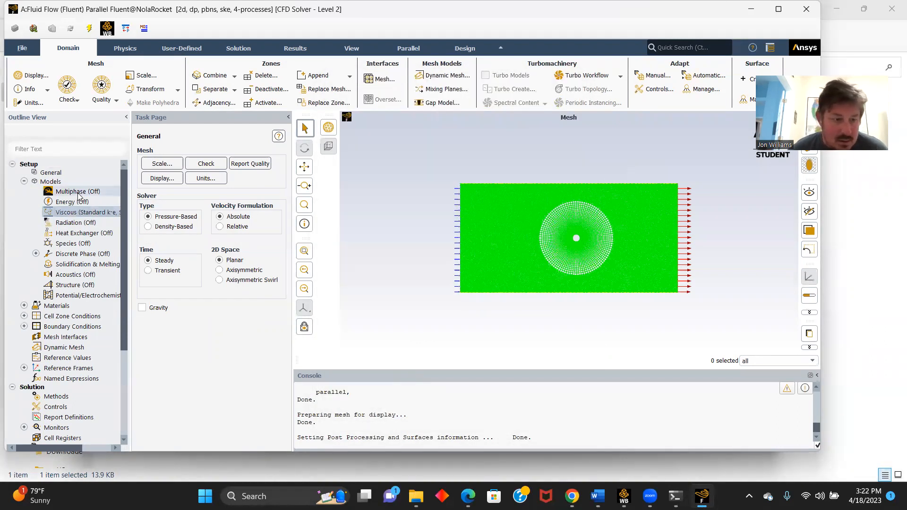
# Apply the fluid material air with constant density 1.225 kg/m³ and constant viscosity 0.000245 kg/(m s).
pyautogui.click(24, 306)
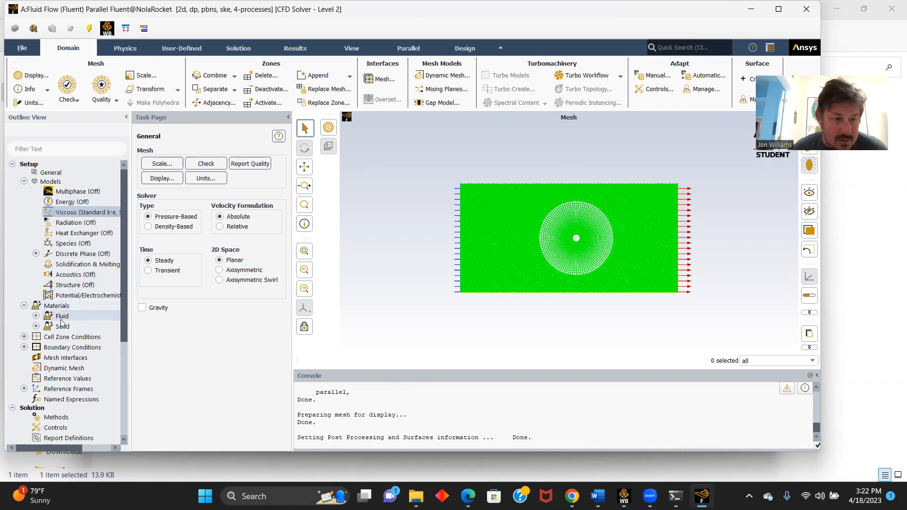
pyautogui.click(36, 316)
pyautogui.doubleClick(70, 327)
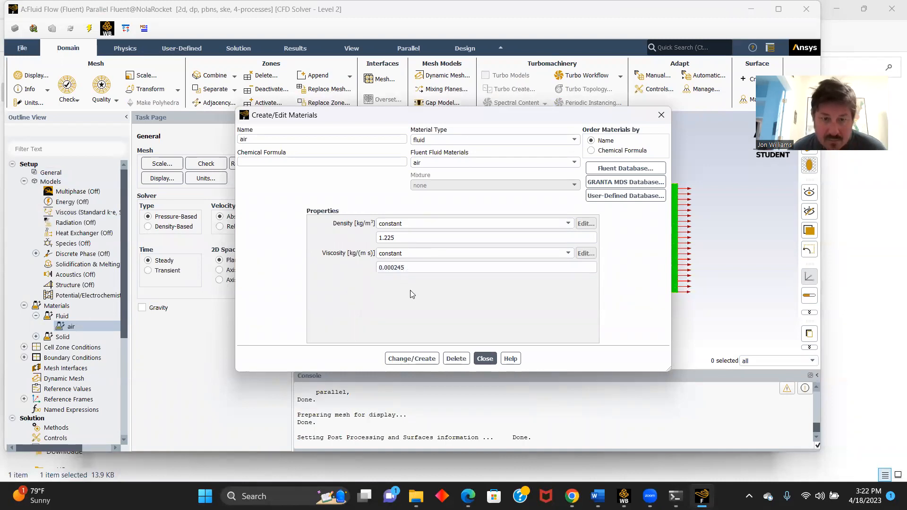
pyautogui.click(411, 358)
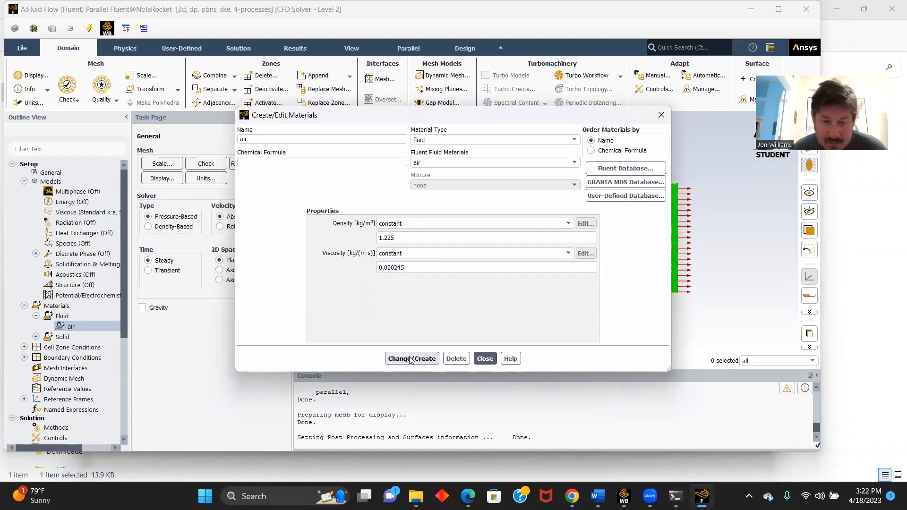
pyautogui.click(484, 359)
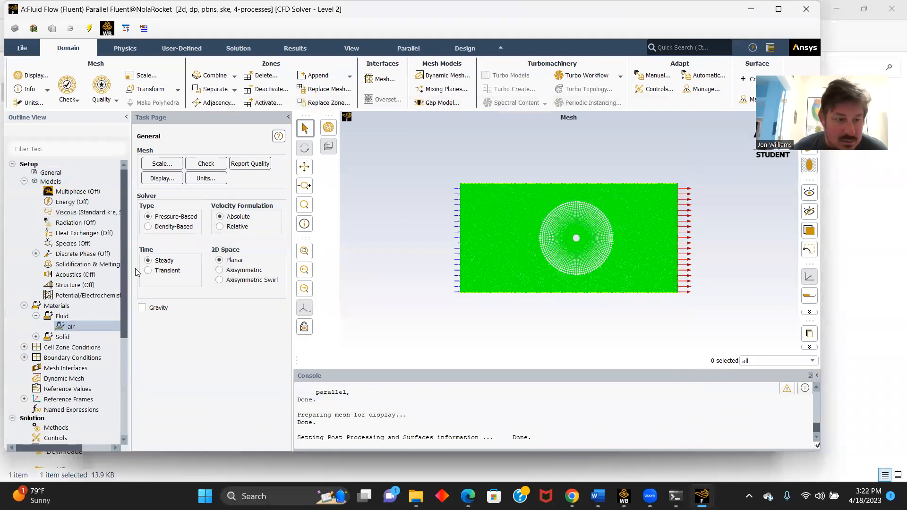
# Apply a 20 m/s velocity magnitude to the velocity_inlet boundary and select the pressure_outlet zone.
pyautogui.scroll(-1, 116, 268)
pyautogui.doubleClick(75, 331)
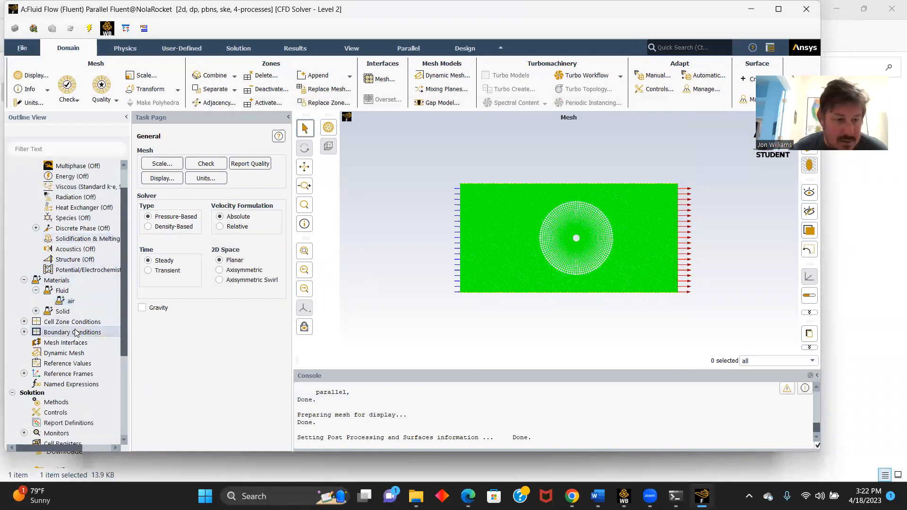
pyautogui.click(168, 192)
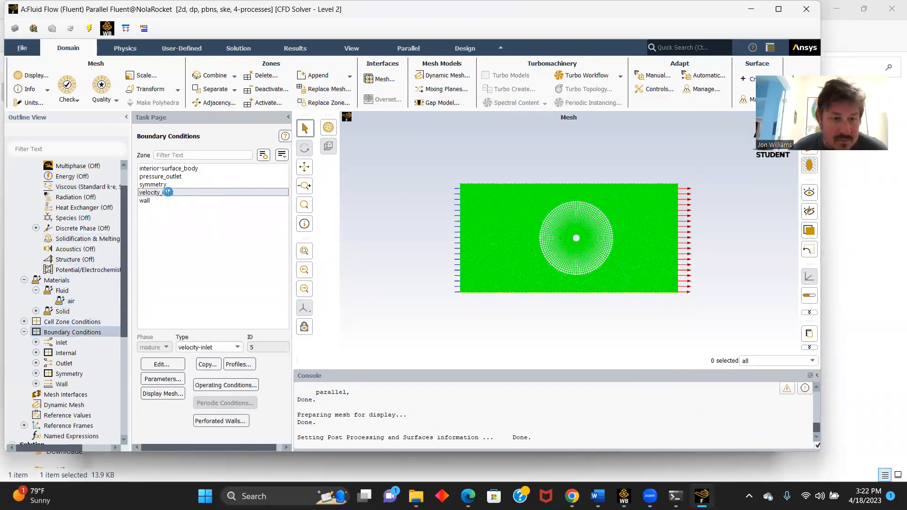
pyautogui.click(163, 364)
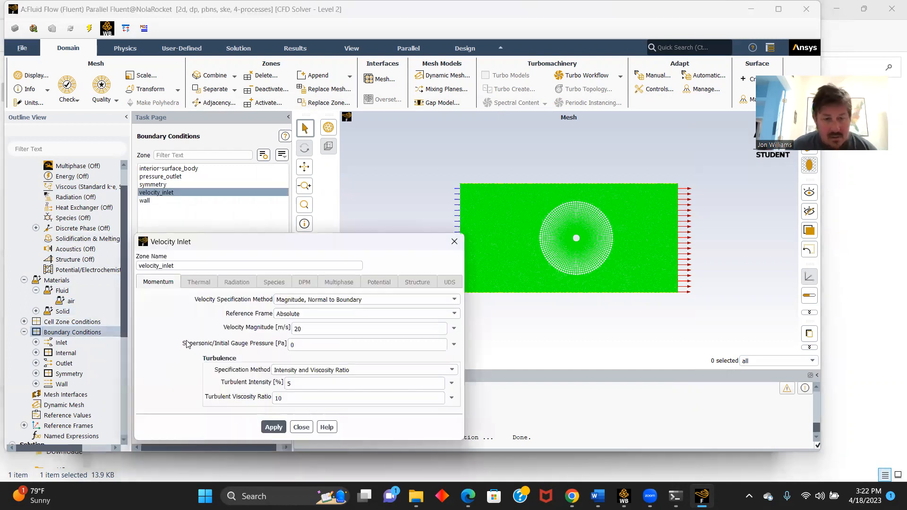
pyautogui.click(302, 333)
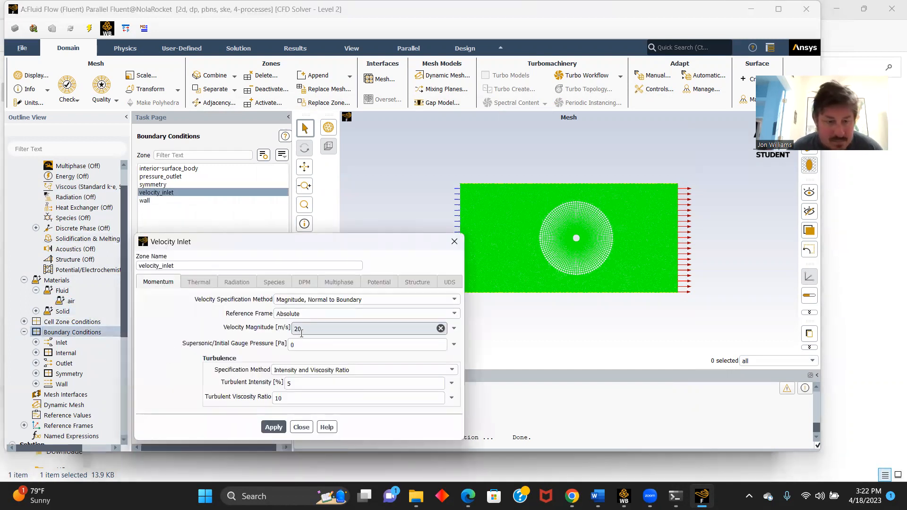
pyautogui.click(273, 427)
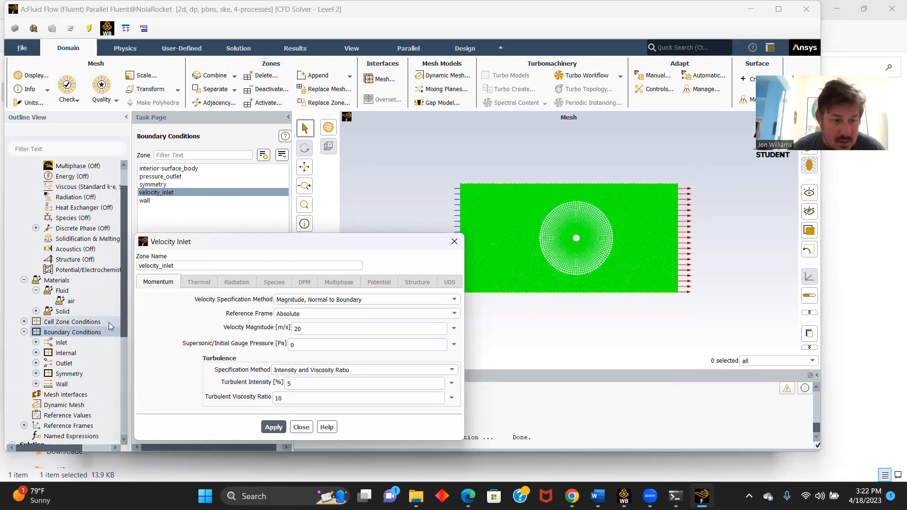
pyautogui.click(301, 427)
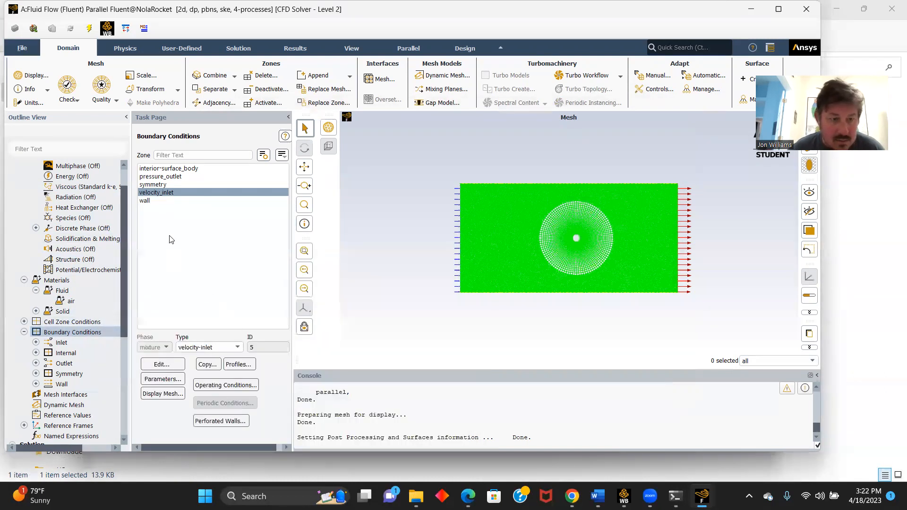
pyautogui.click(164, 178)
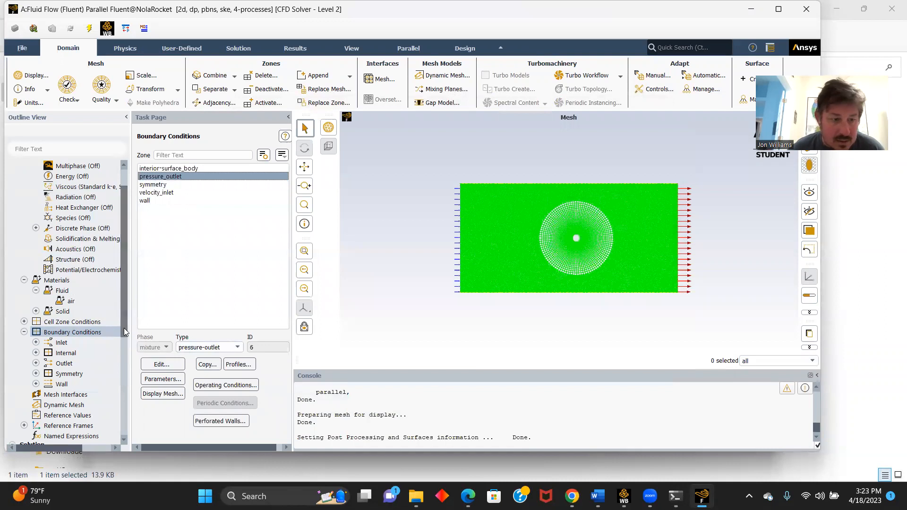
# Compute the reference values from velocity_inlet and choose surface_body as the reference zone.
pyautogui.scroll(-3, 104, 381)
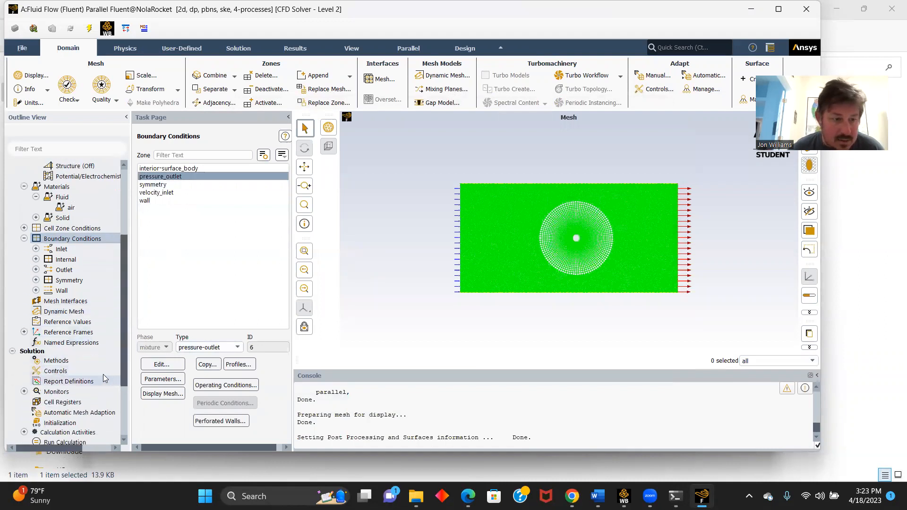
pyautogui.click(67, 322)
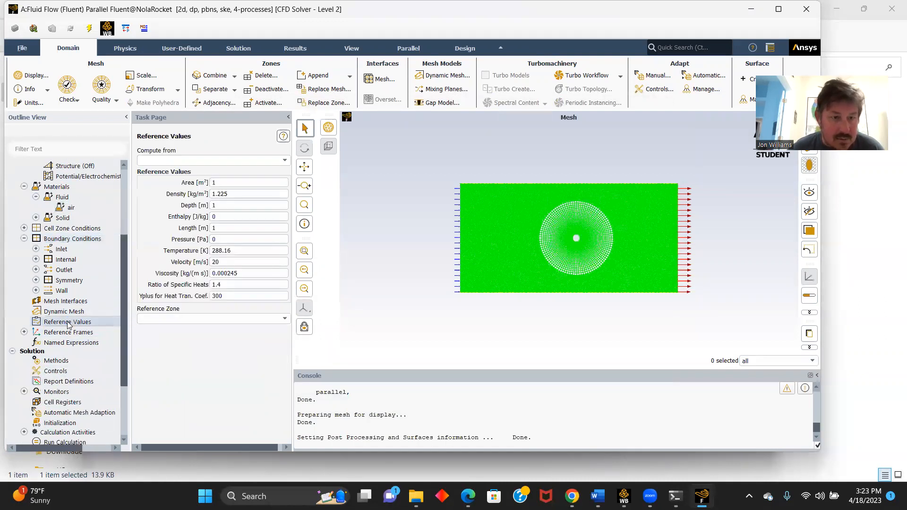
pyautogui.click(170, 161)
pyautogui.click(170, 185)
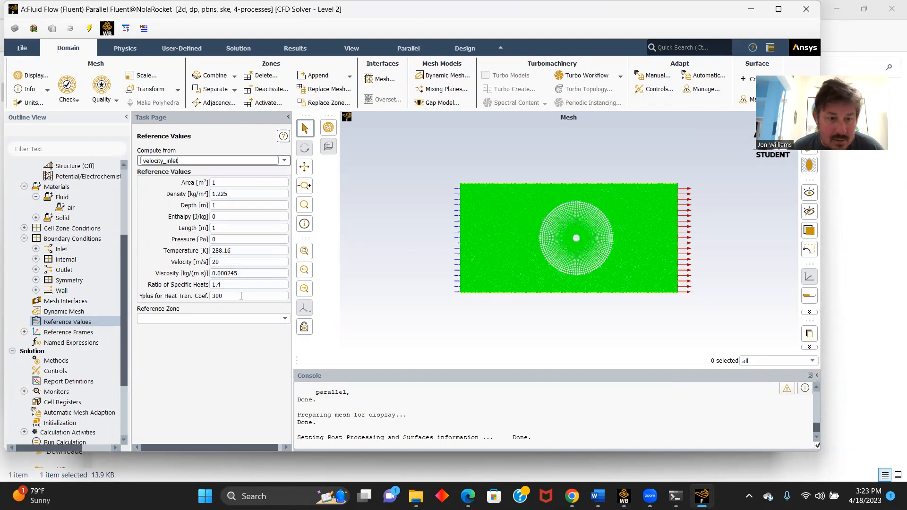
pyautogui.click(285, 320)
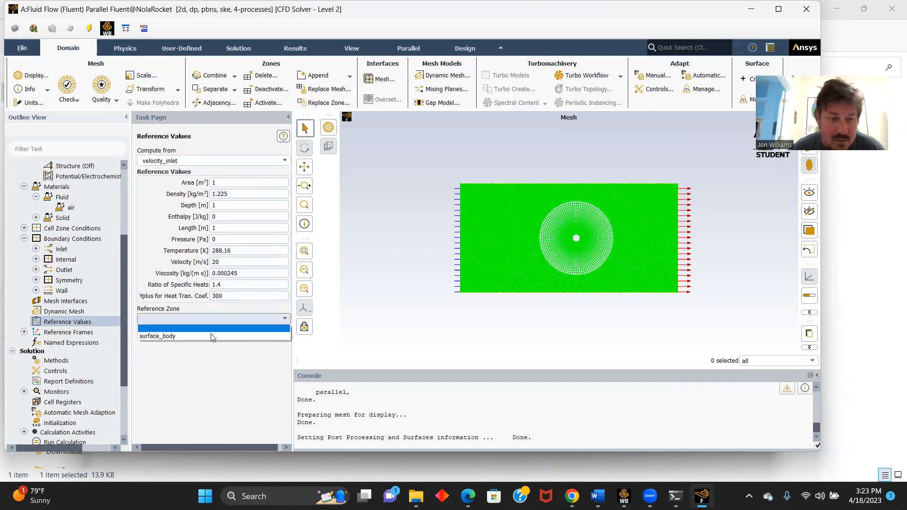
pyautogui.click(169, 334)
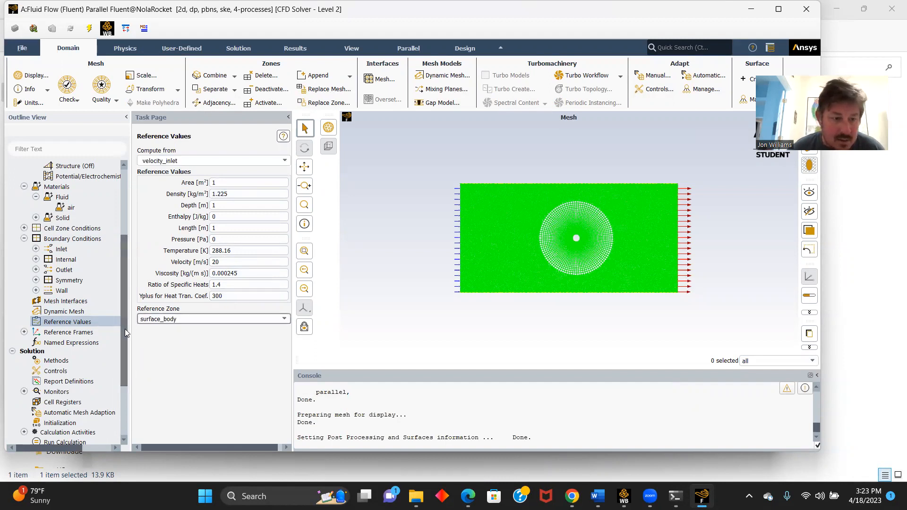
# Review the solution methods and initialize the solution using hybrid initialization with 30 iterations.
pyautogui.moveTo(124, 333); pyautogui.dragTo(110, 376)
pyautogui.click(57, 277)
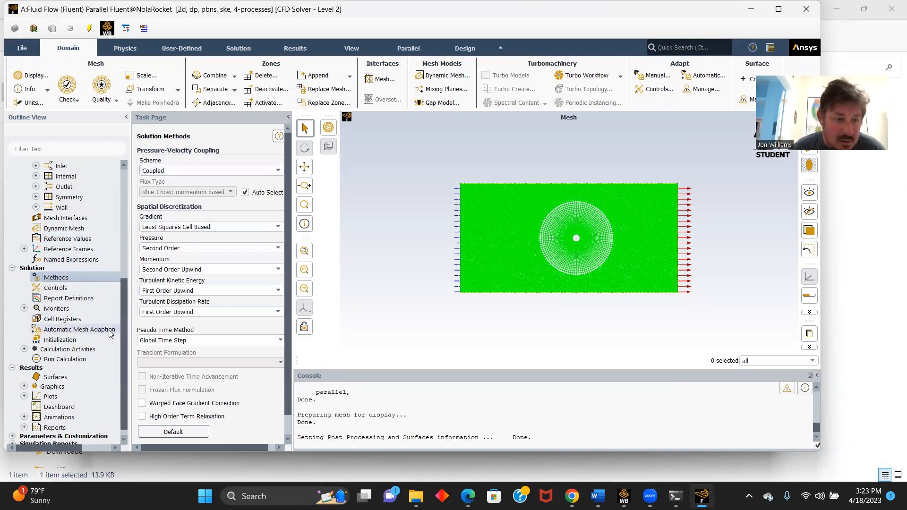
pyautogui.click(60, 339)
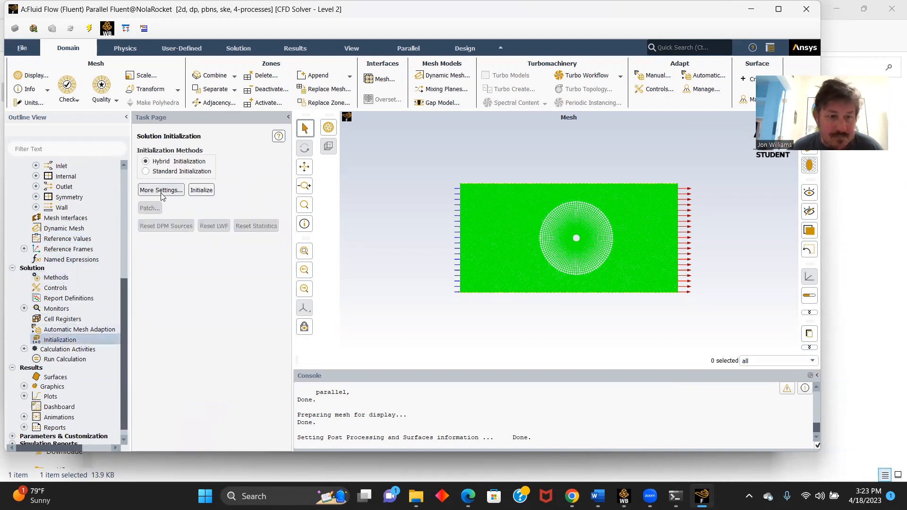
pyautogui.click(161, 191)
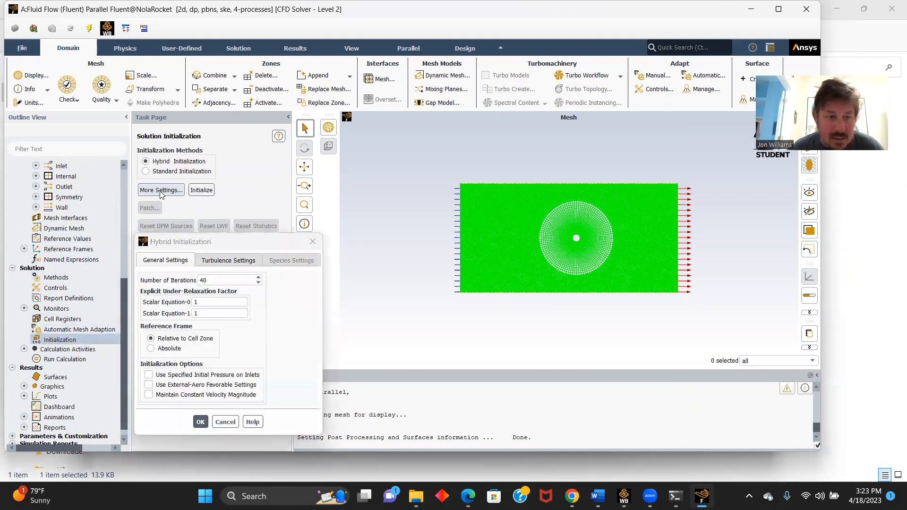
pyautogui.click(221, 280)
pyautogui.press('BackSpace')
pyautogui.press('BackSpace')
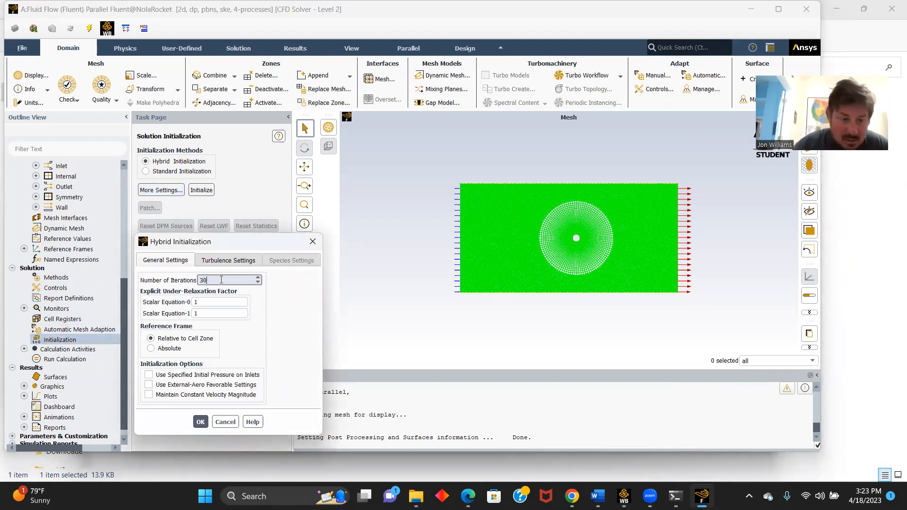
pyautogui.click(201, 422)
pyautogui.click(200, 191)
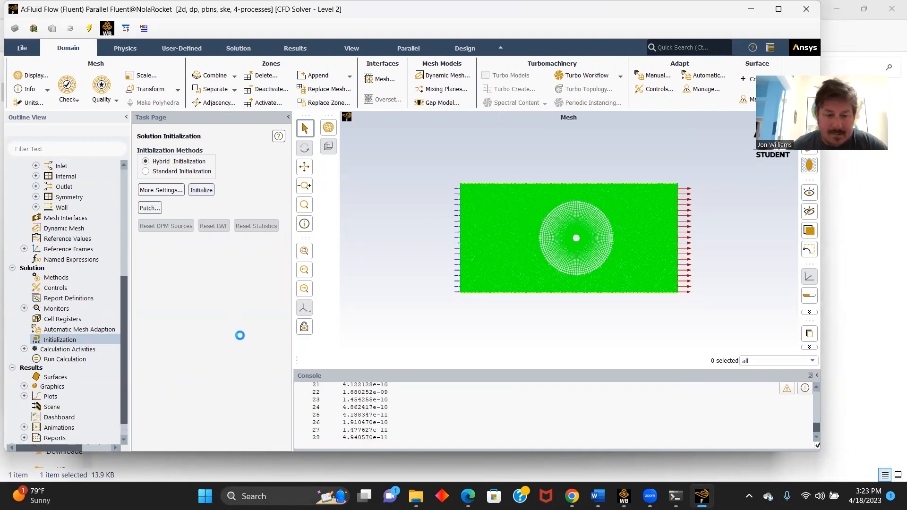
# Run the calculation for 100 iterations and dismiss the completion notice.
pyautogui.click(63, 359)
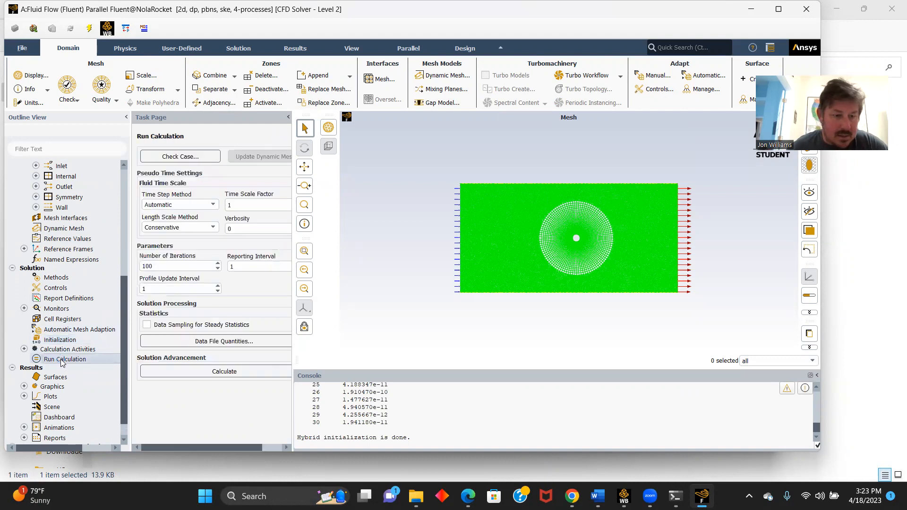
pyautogui.click(227, 371)
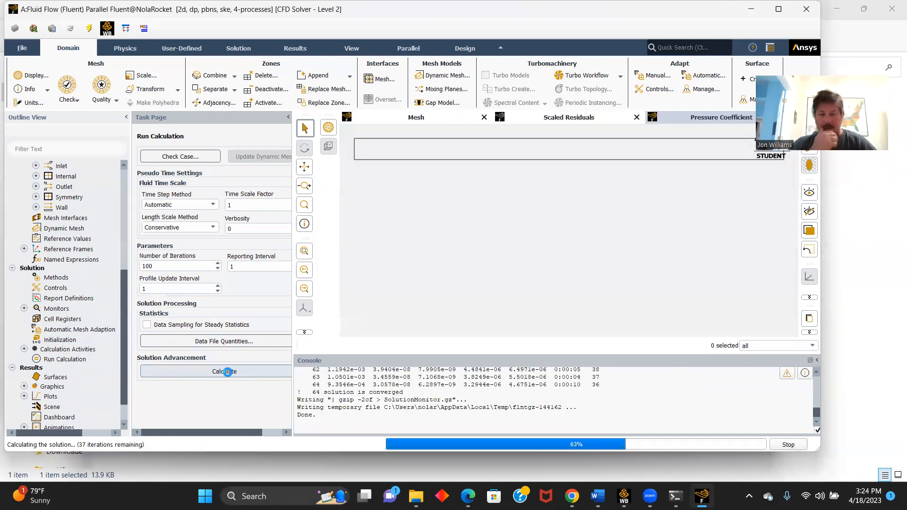
pyautogui.click(432, 245)
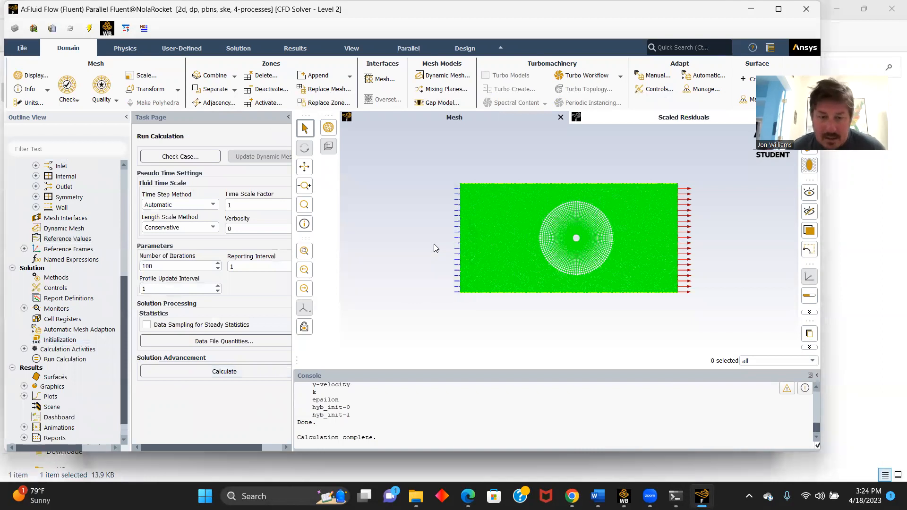
# Create an XY plot of the Pressure Coefficient against X position on the wall surface and close the plot setup.
pyautogui.scroll(-1, 57, 378)
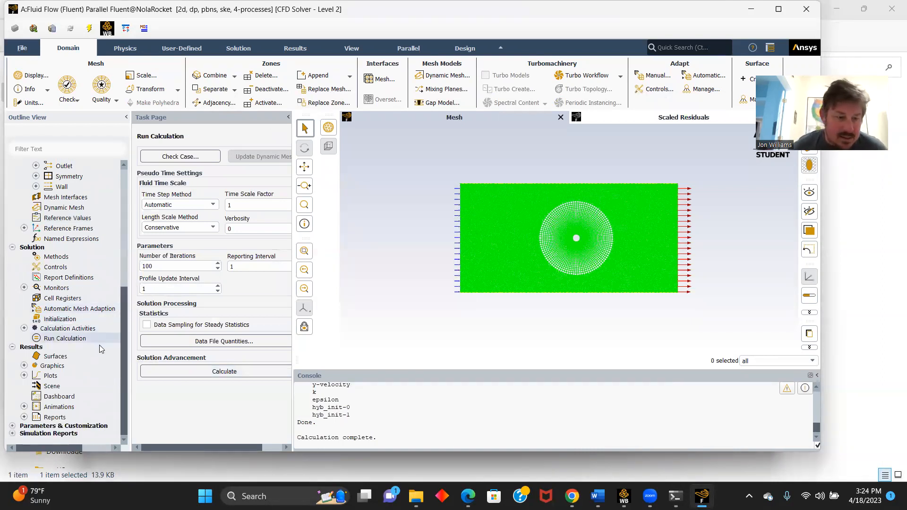
pyautogui.doubleClick(50, 376)
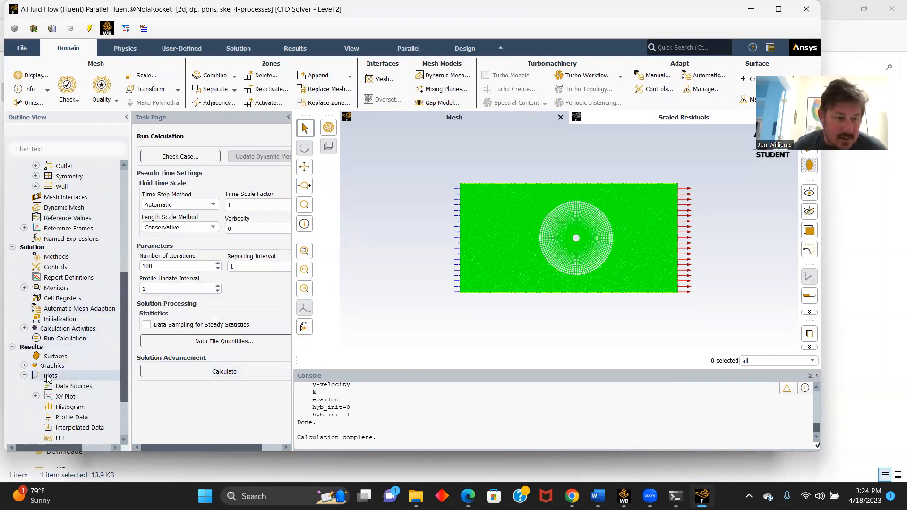
pyautogui.doubleClick(63, 397)
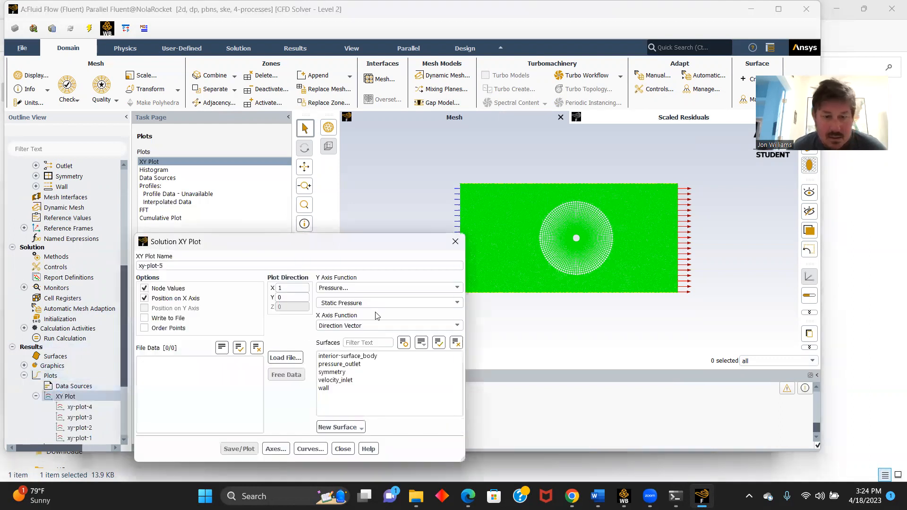
pyautogui.click(447, 301)
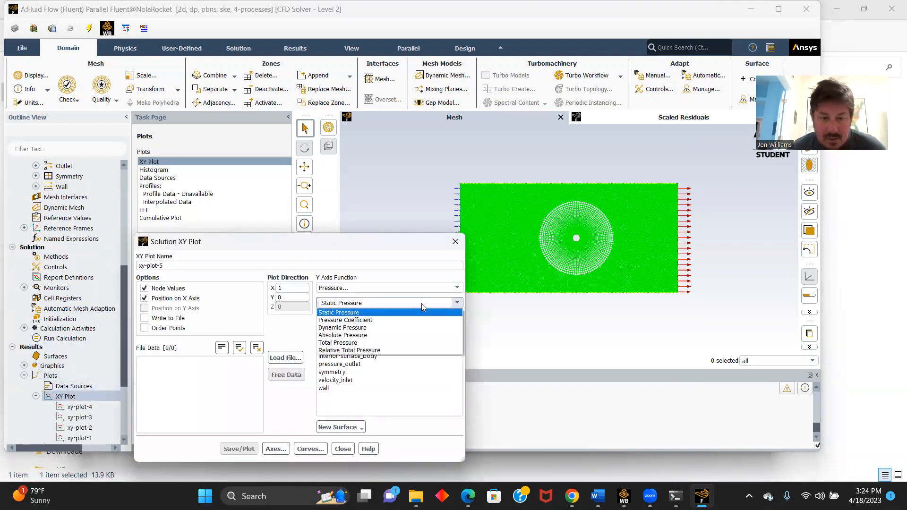
pyautogui.click(357, 317)
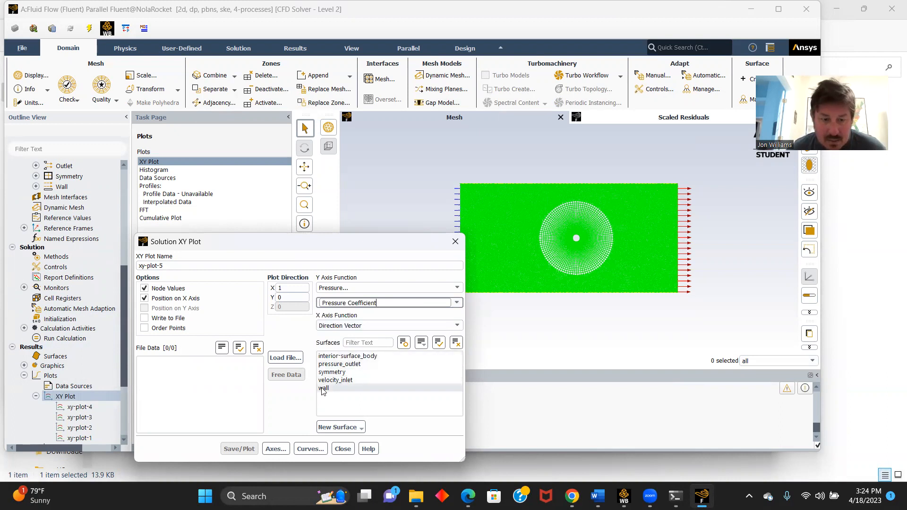
pyautogui.click(324, 389)
pyautogui.click(239, 449)
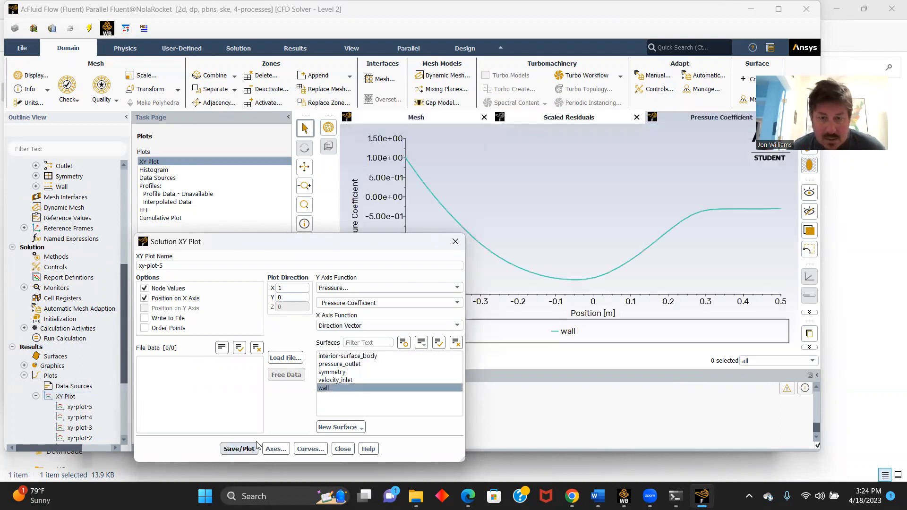
pyautogui.click(455, 242)
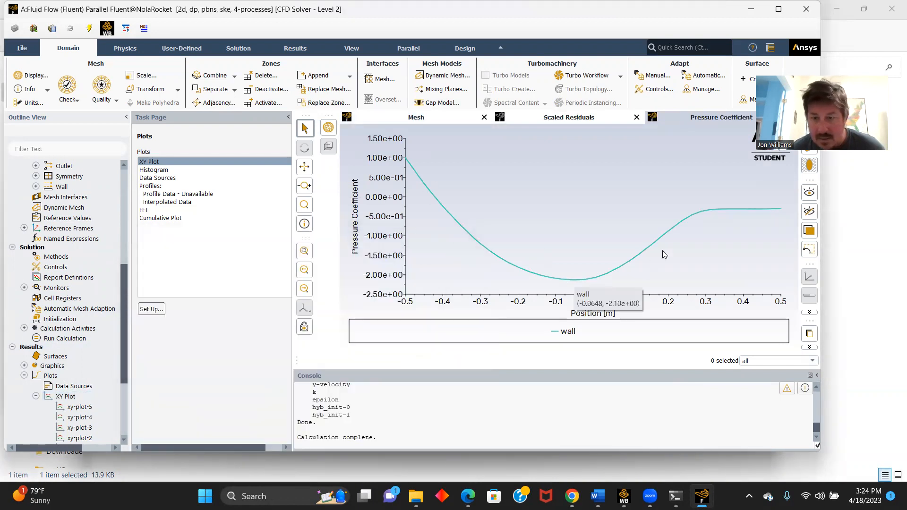
pyautogui.moveTo(441, 205)
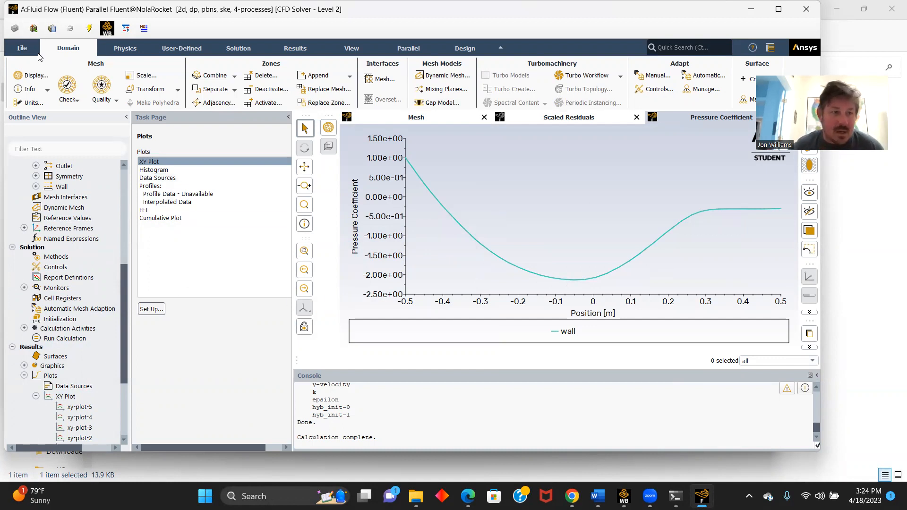
# Close Fluent, using the settings changes for the current calculation only, and open the system's Results in CFD-Post.
pyautogui.click(23, 48)
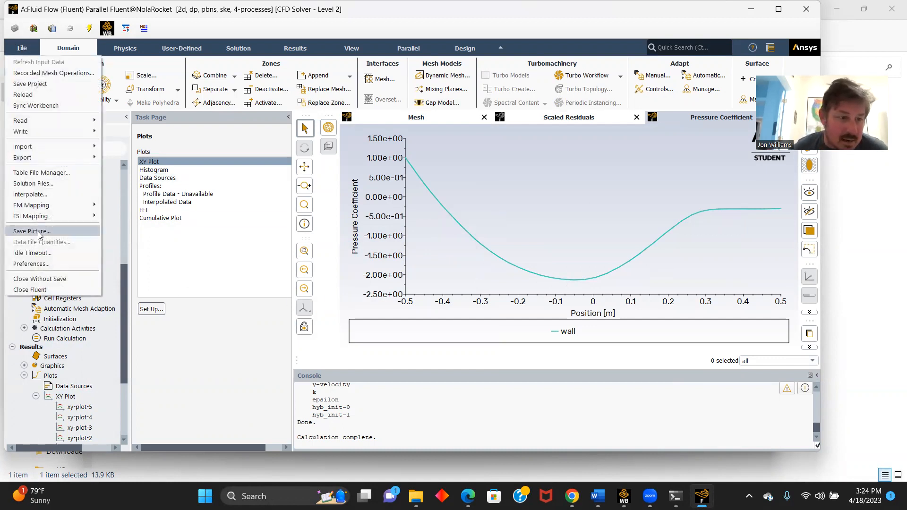
pyautogui.click(40, 290)
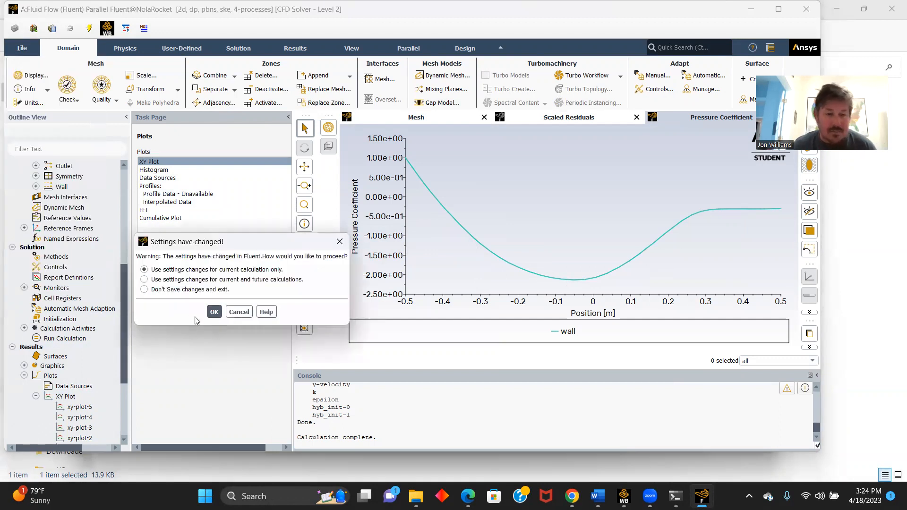
pyautogui.click(214, 312)
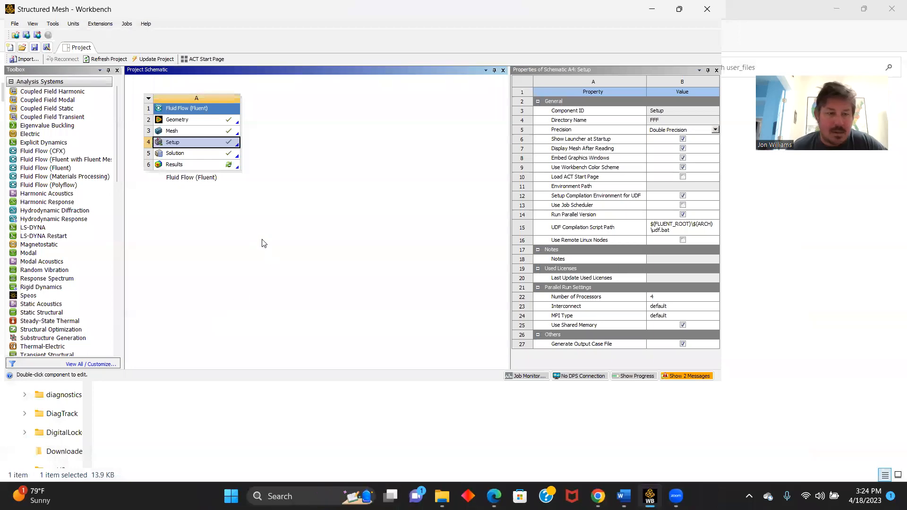
pyautogui.doubleClick(186, 168)
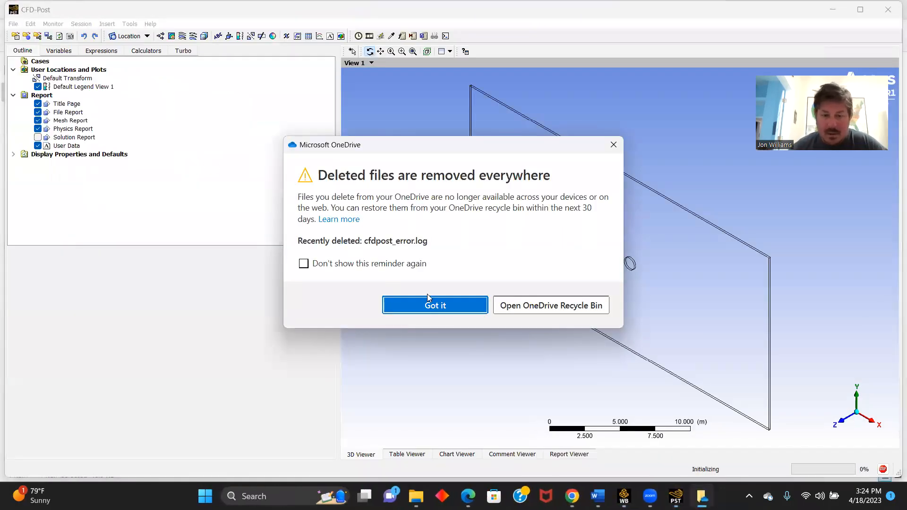
pyautogui.click(447, 304)
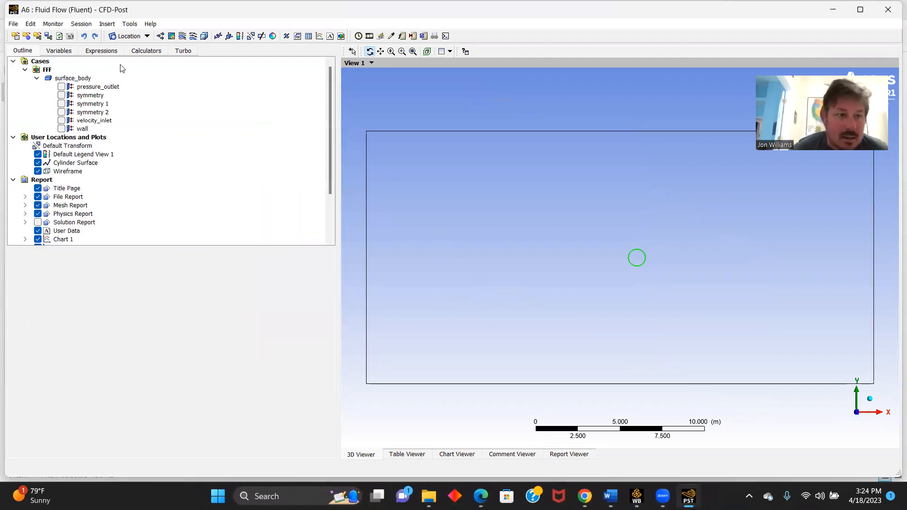
# Review the definitions of the Cp Coeff and Theta EXP expressions, and apply Theta EXP as acos(-X/0.5[m]).
pyautogui.click(102, 51)
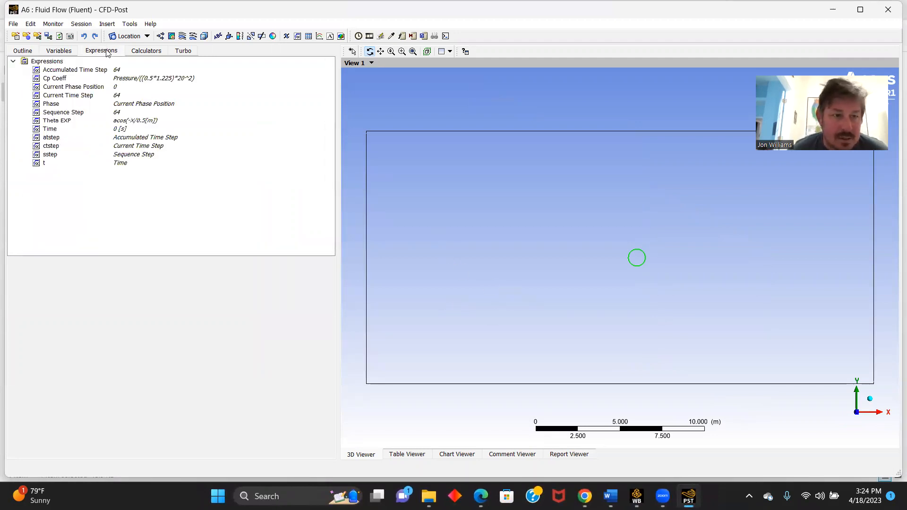
pyautogui.click(144, 79)
pyautogui.doubleClick(144, 79)
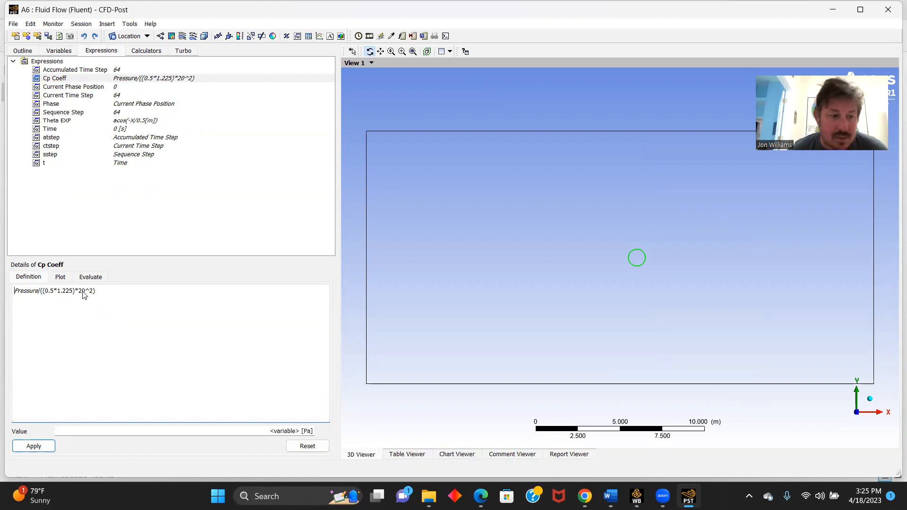
pyautogui.click(127, 123)
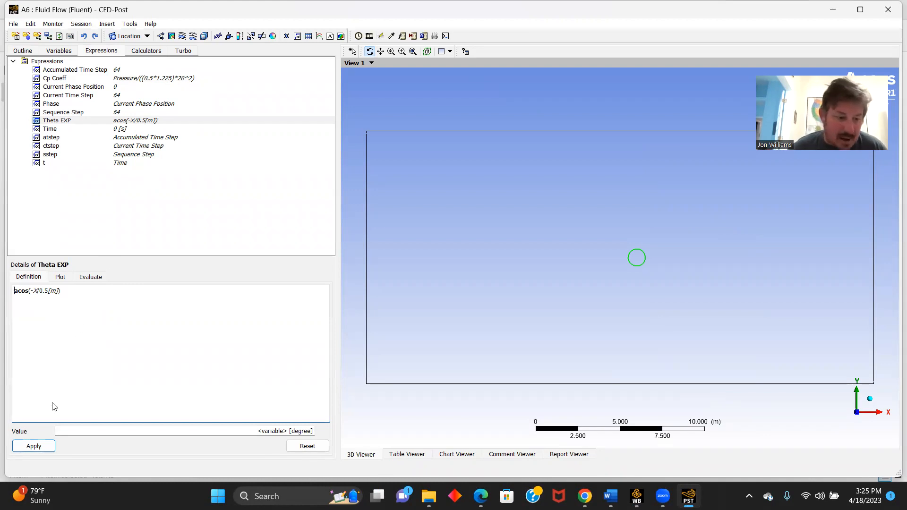
pyautogui.click(33, 446)
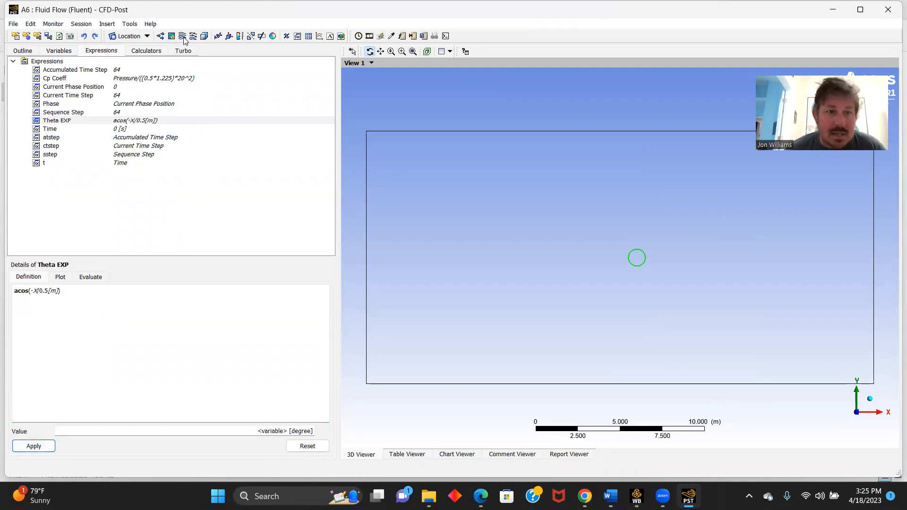
# Insert a polyline location named "Cylindar surface".
pyautogui.click(147, 36)
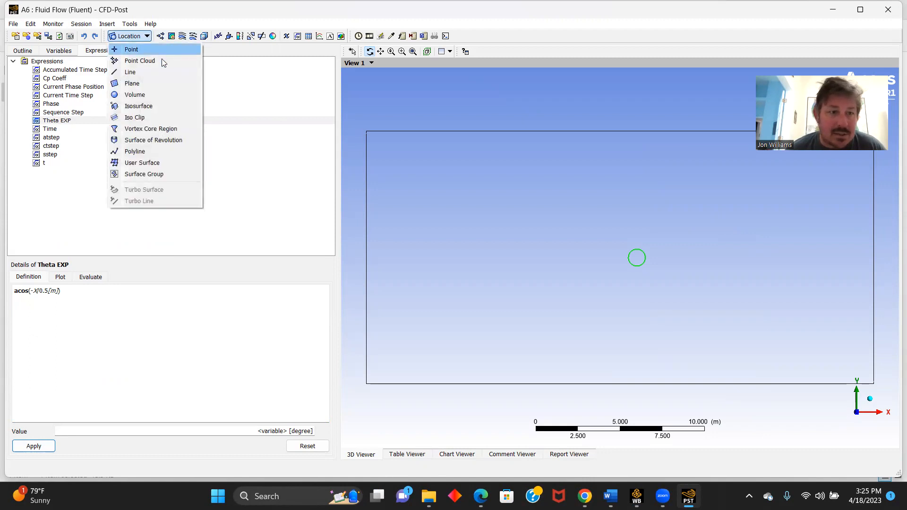
pyautogui.click(142, 152)
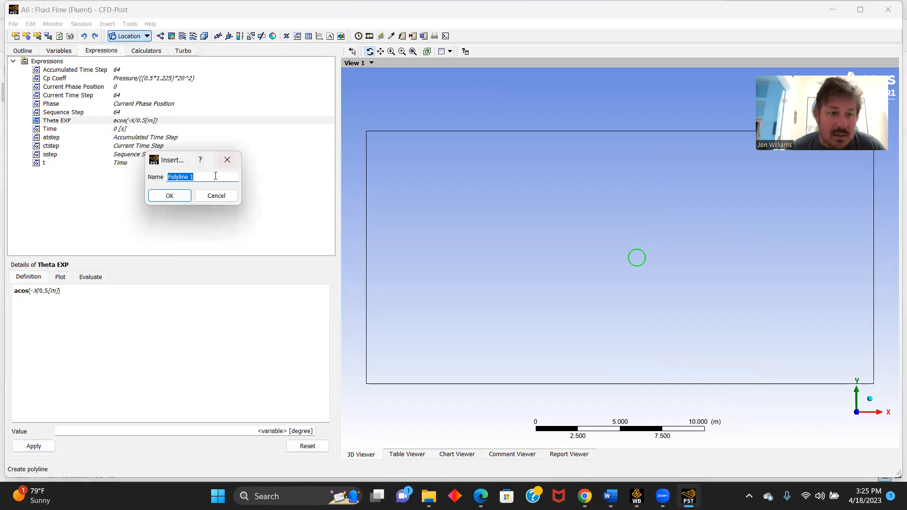
pyautogui.press('BackSpace')
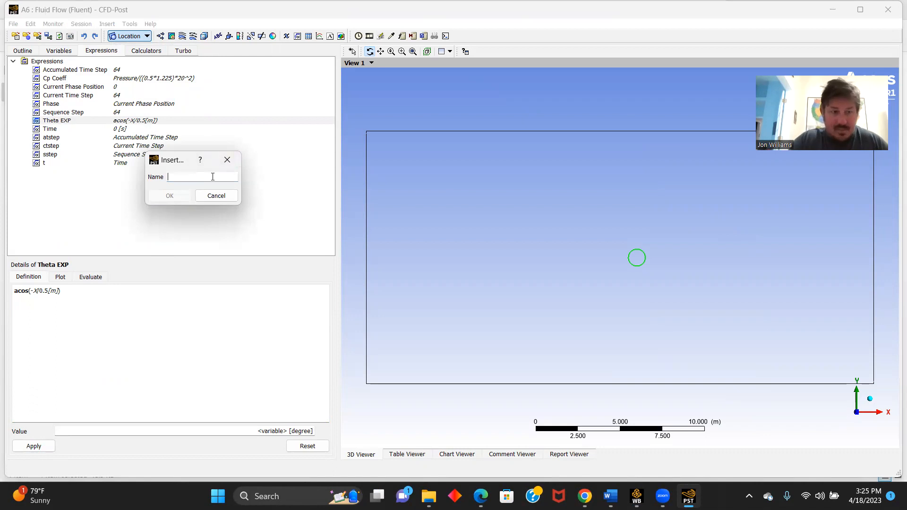
pyautogui.write('Cylindar surface')
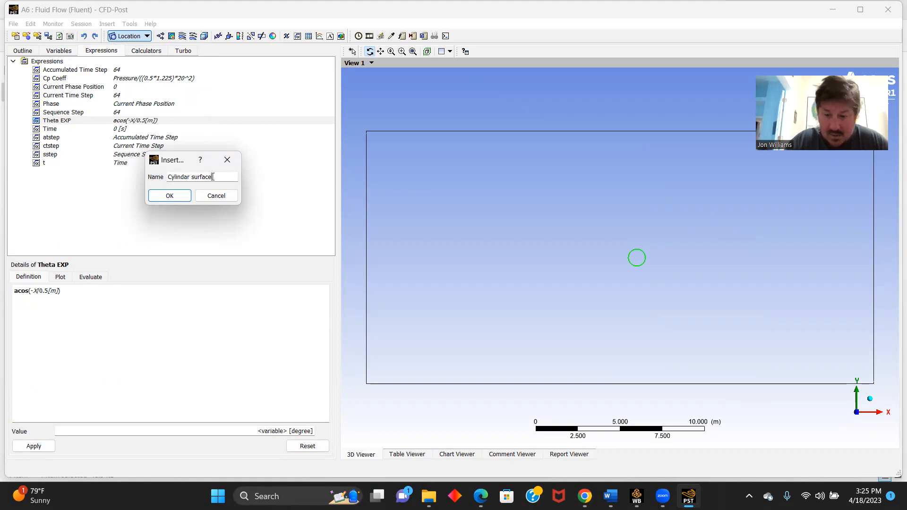
pyautogui.press('Return')
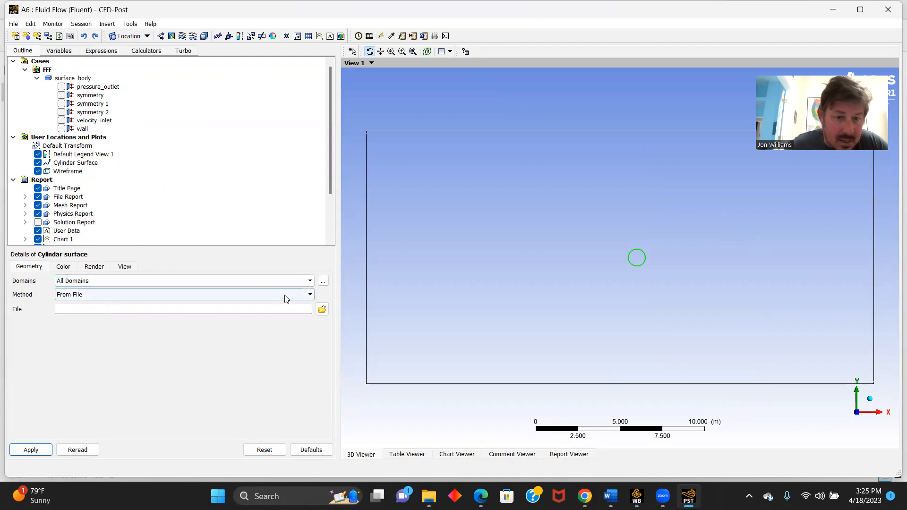
# Define the polyline by boundary intersection of wall with symmetry 1 and apply it.
pyautogui.click(310, 295)
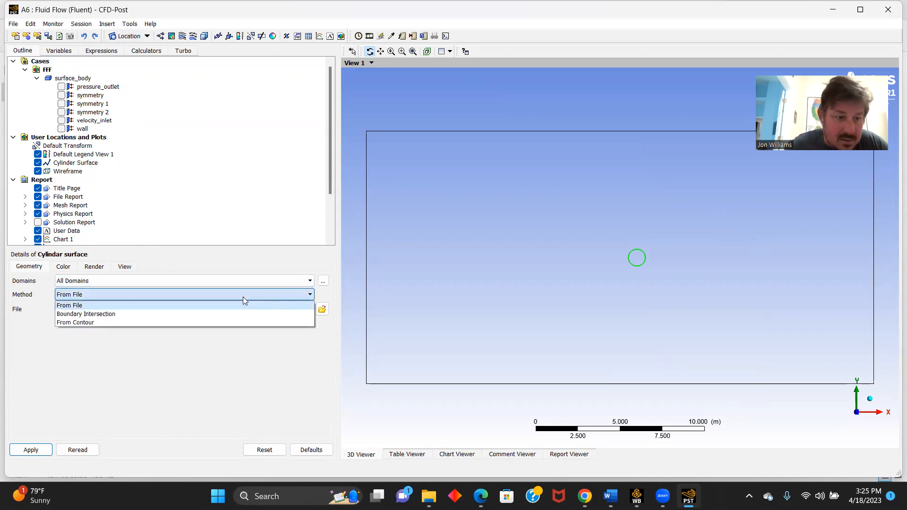
pyautogui.click(87, 314)
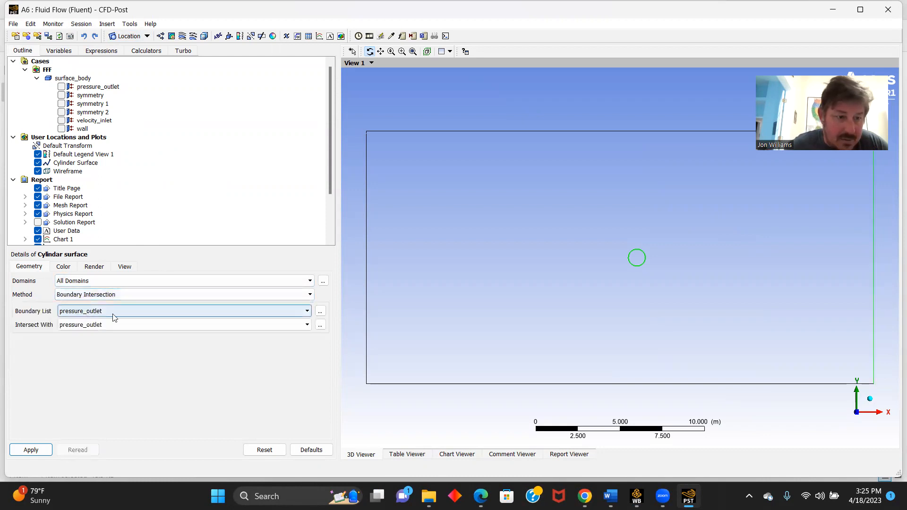
pyautogui.click(304, 312)
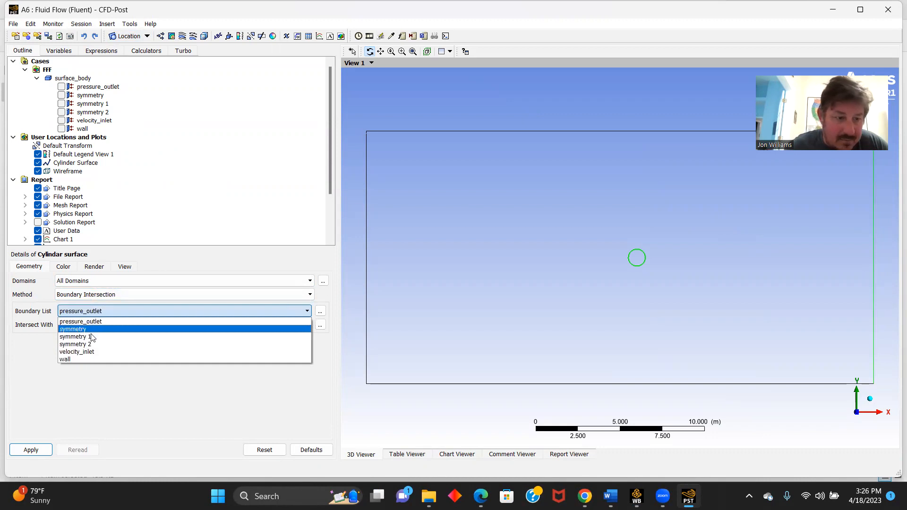
pyautogui.click(68, 360)
pyautogui.click(307, 325)
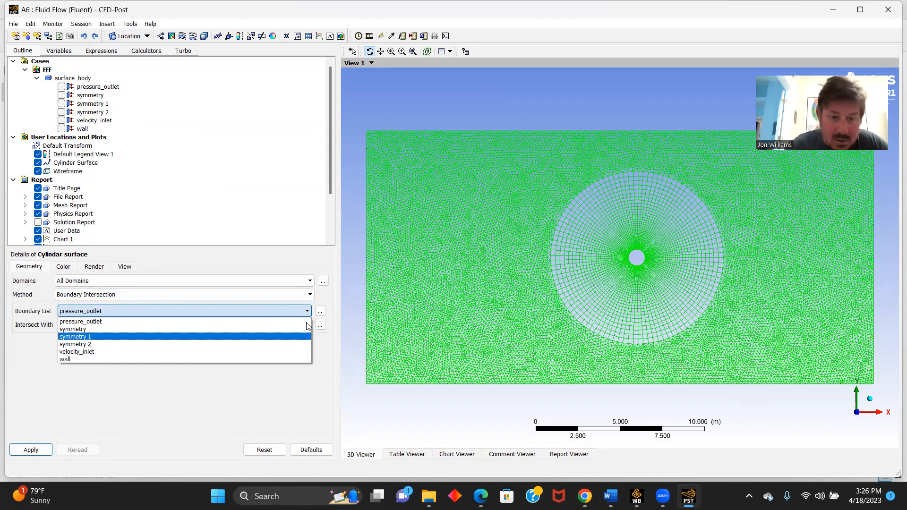
pyautogui.click(86, 349)
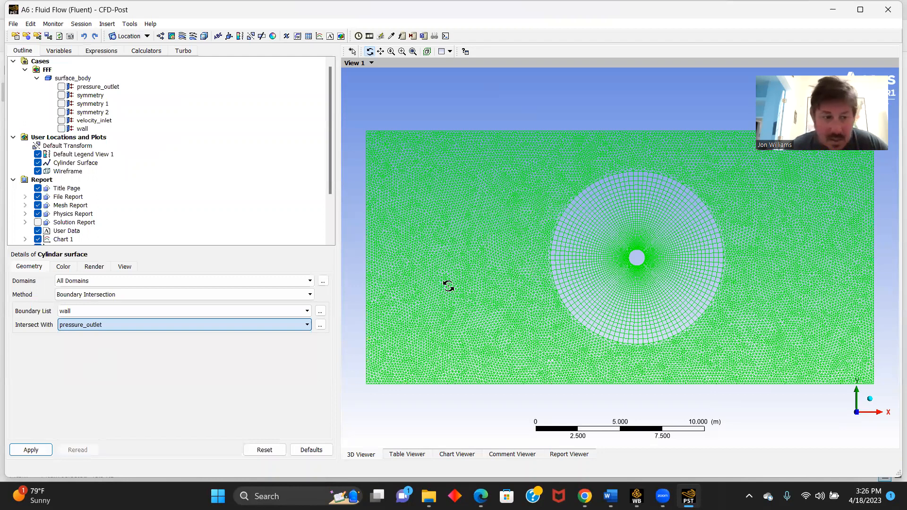
pyautogui.click(31, 450)
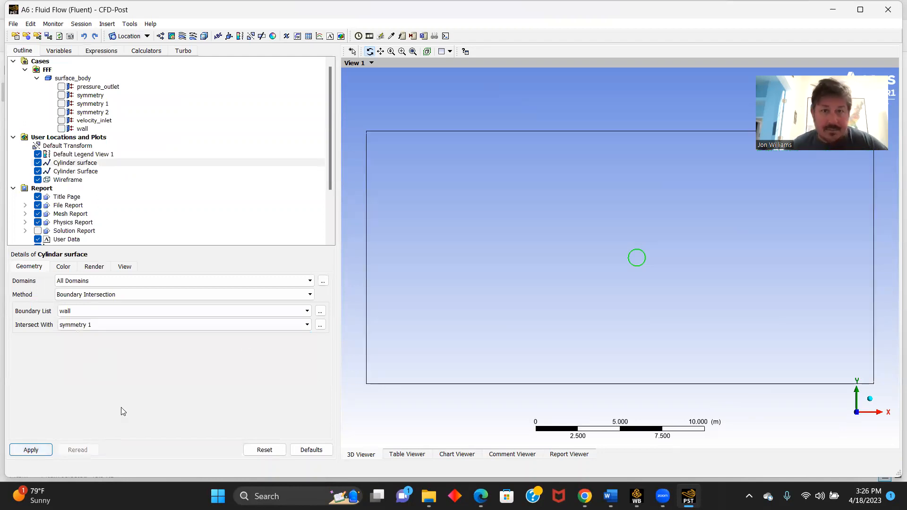
# Try to insert a chart named "Pressure Coefficient".
pyautogui.click(319, 37)
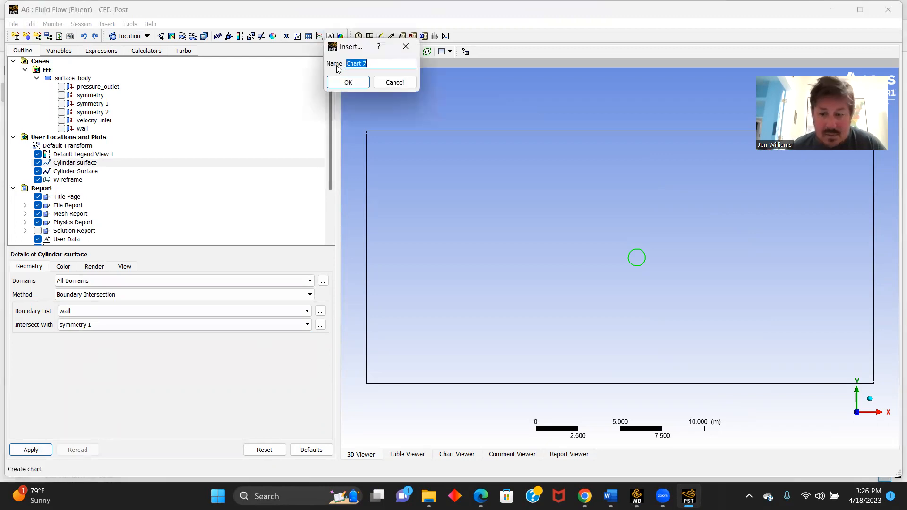
pyautogui.press('BackSpace')
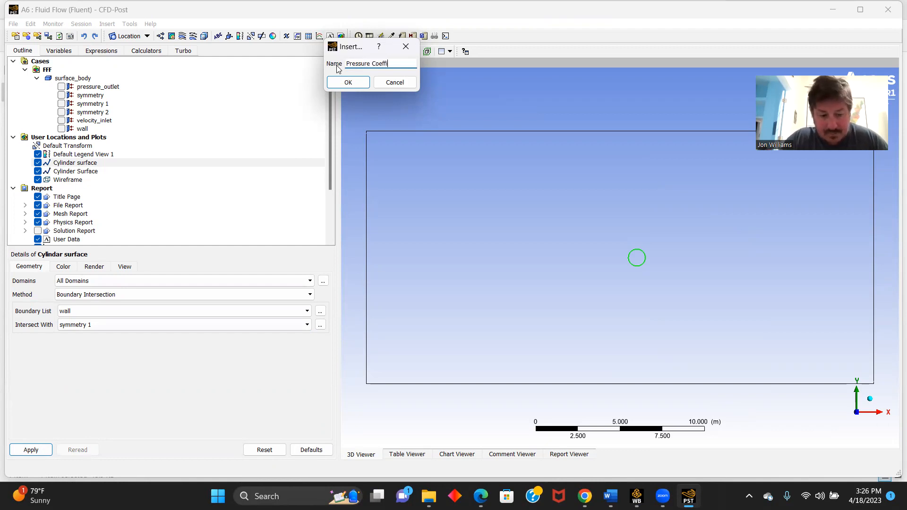
pyautogui.click(348, 82)
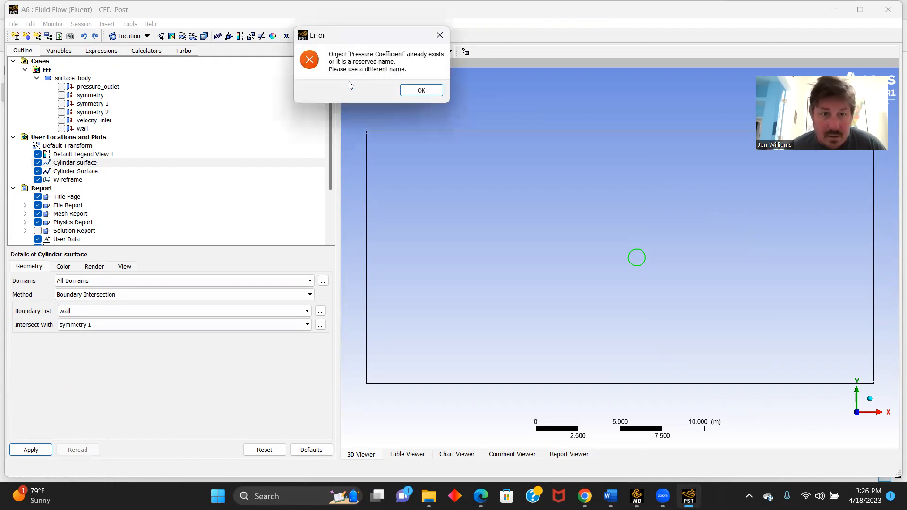
pyautogui.click(420, 91)
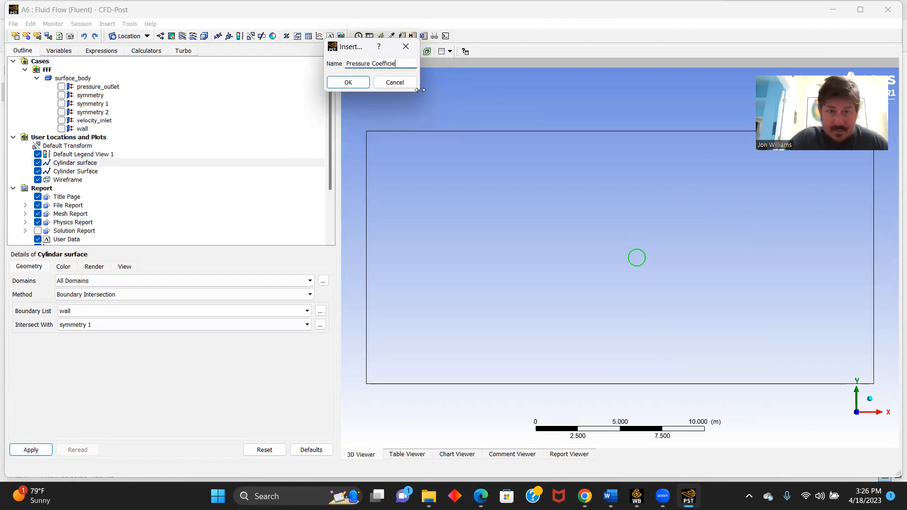
# Shorten the new chart's name to "Pressure Coeff" and create the chart.
pyautogui.press('BackSpace')
pyautogui.press('BackSpace')
pyautogui.press('BackSpace')
pyautogui.press('BackSpace')
pyautogui.press('BackSpace')
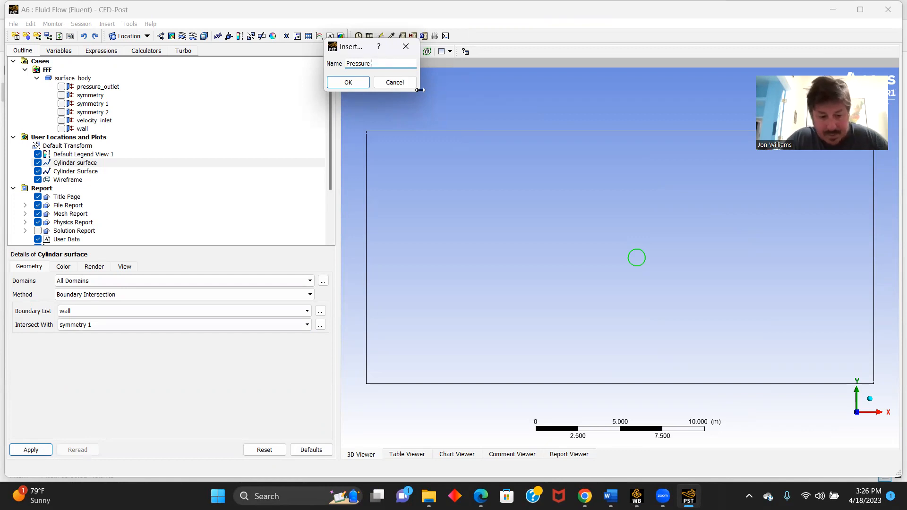
pyautogui.press('Return')
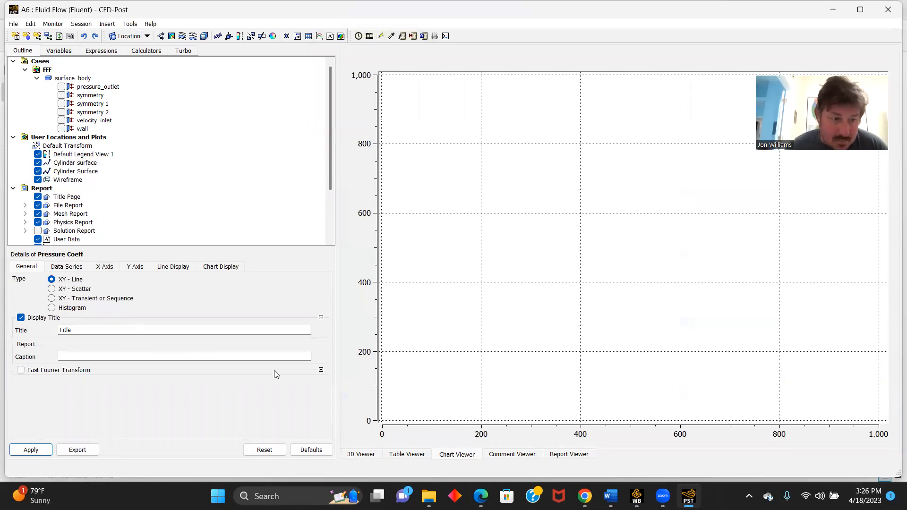
# Set the location "Cylindar surface" as the data source of Series 1 in the Pressure Coeff chart.
pyautogui.click(68, 267)
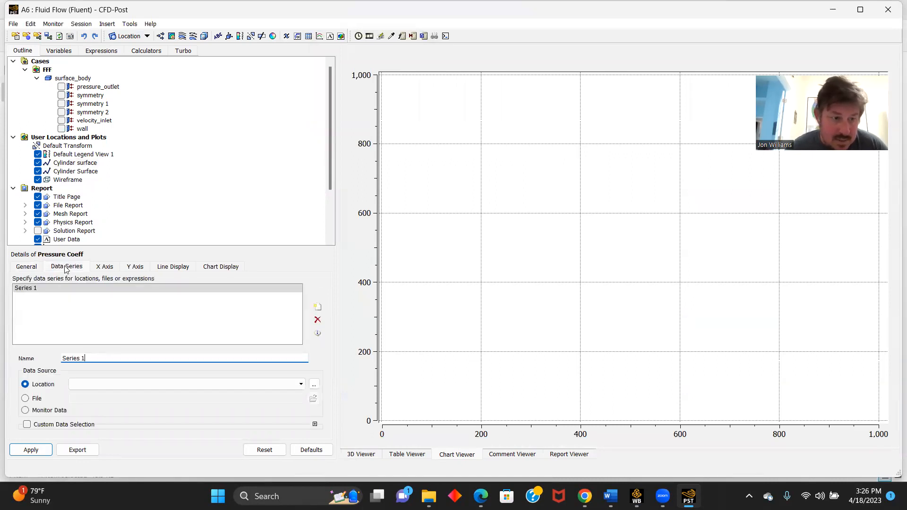
pyautogui.click(299, 384)
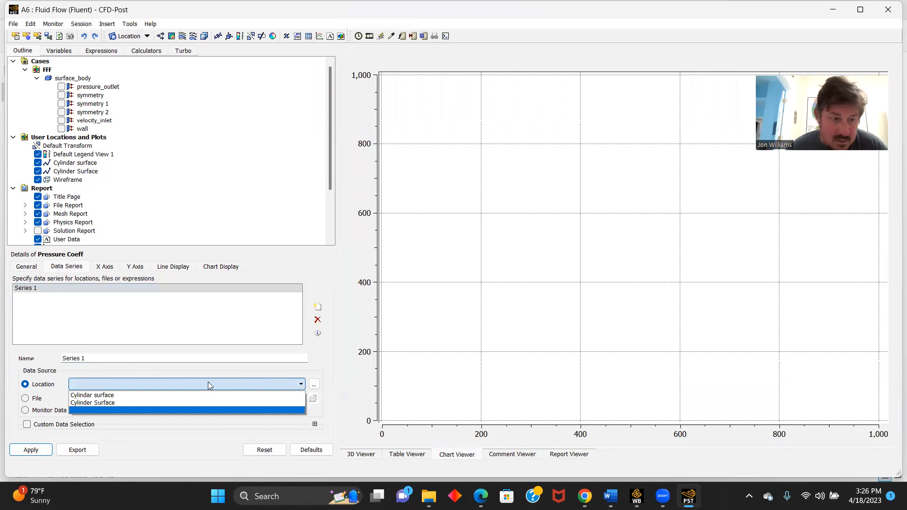
pyautogui.click(103, 395)
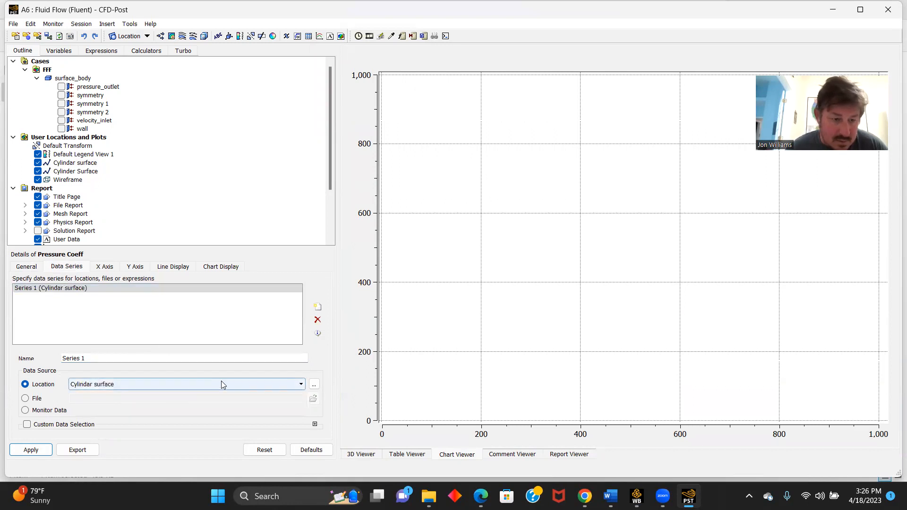
# Assign Theta to the chart's X axis and Pressure Coefficient to its Y axis, and apply the chart.
pyautogui.click(105, 267)
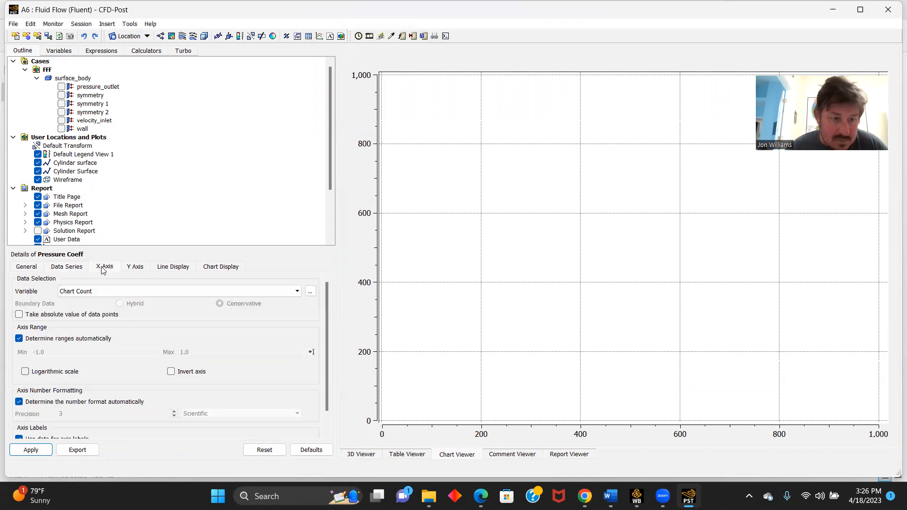
pyautogui.click(297, 291)
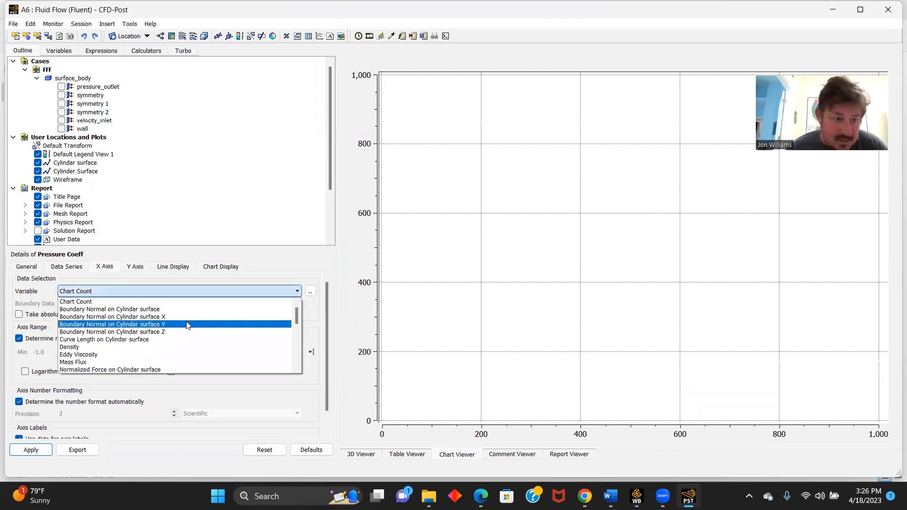
pyautogui.scroll(-3, 173, 325)
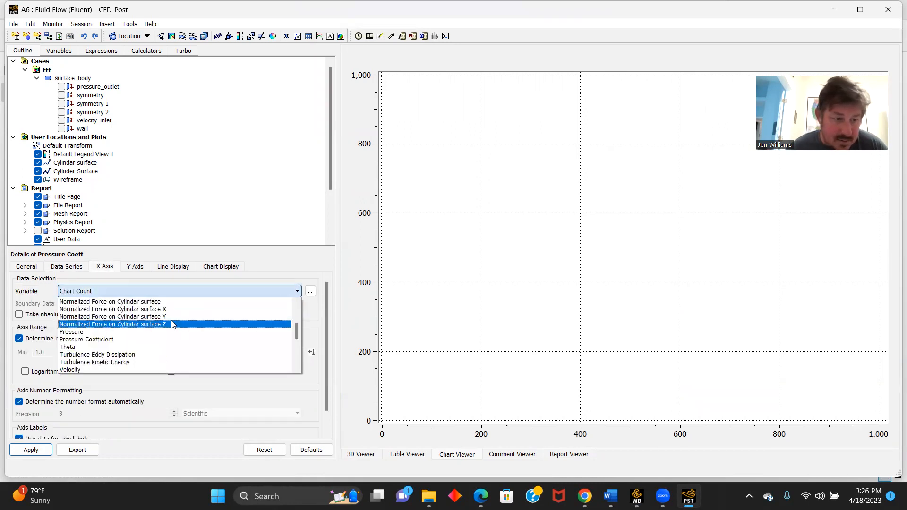
pyautogui.click(73, 346)
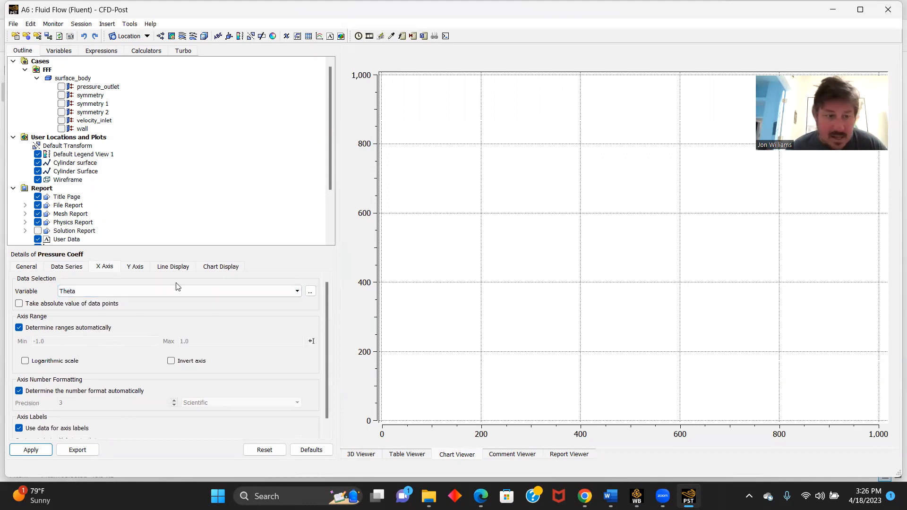
pyautogui.click(134, 267)
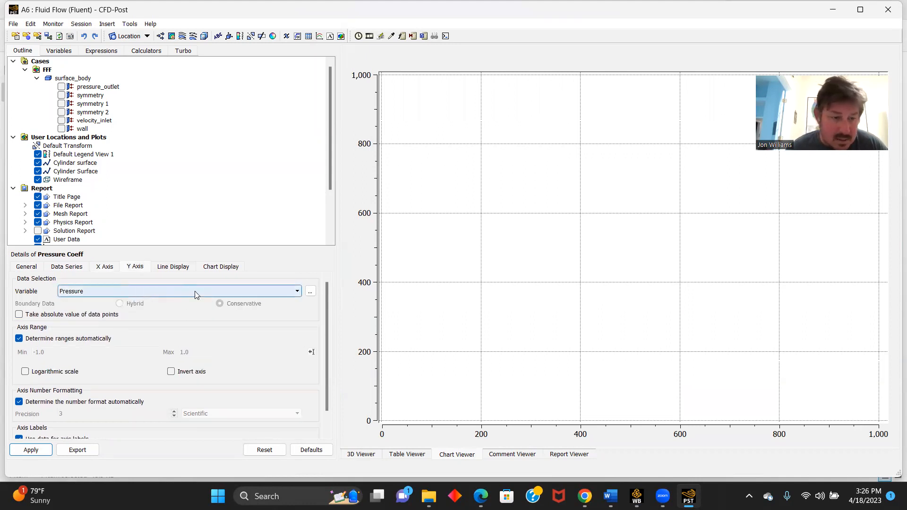
pyautogui.click(297, 291)
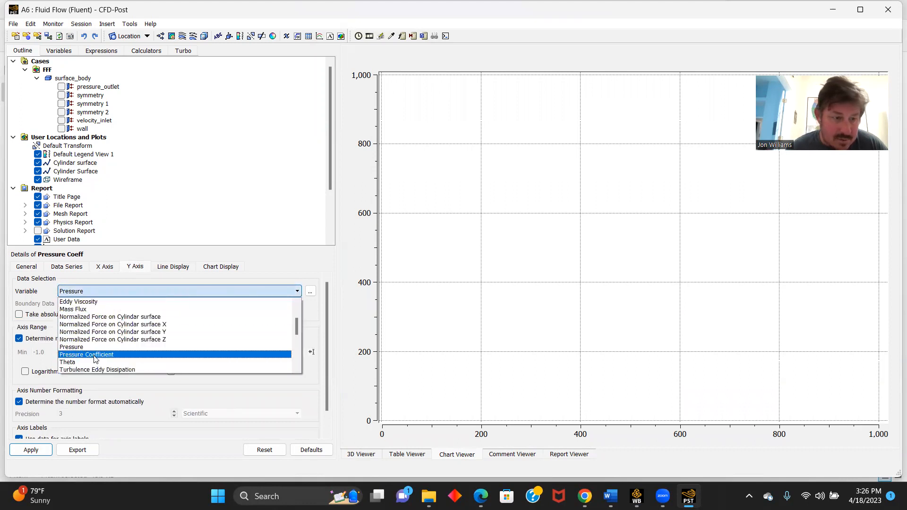
pyautogui.click(98, 355)
pyautogui.click(31, 450)
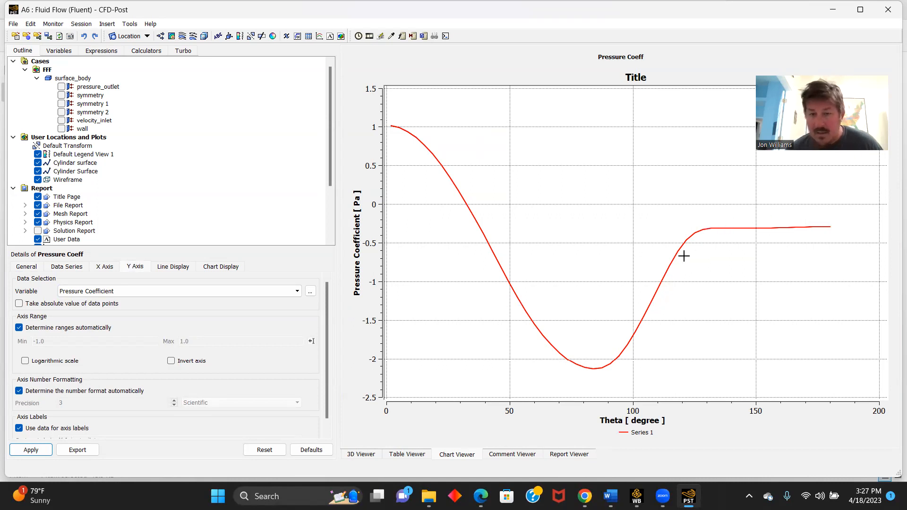
# Start a generic data export and set its location to the "Cylinder Surface" polyline.
pyautogui.click(13, 26)
pyautogui.moveTo(71, 100)
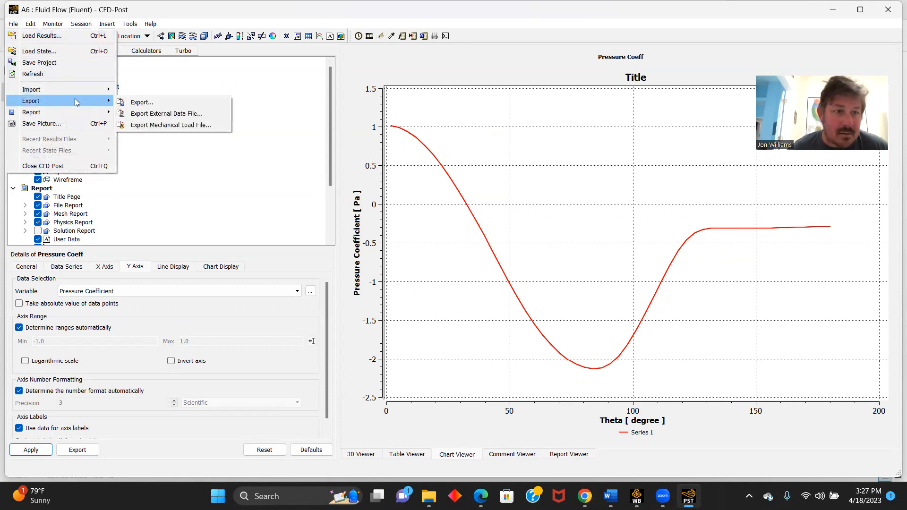
pyautogui.click(145, 103)
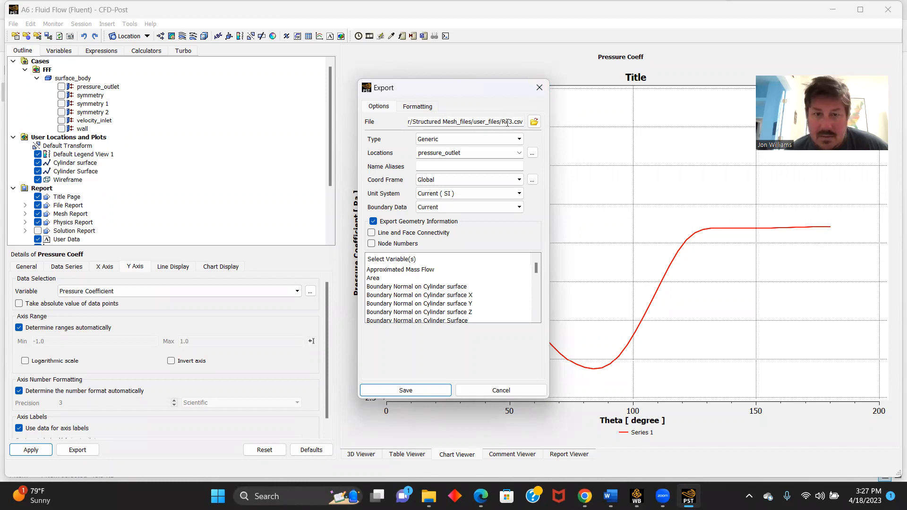
pyautogui.click(519, 153)
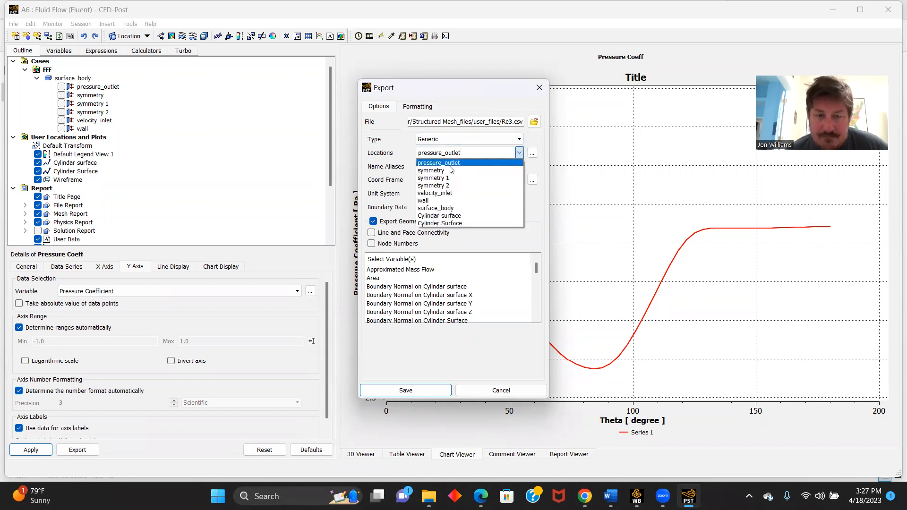
pyautogui.click(453, 224)
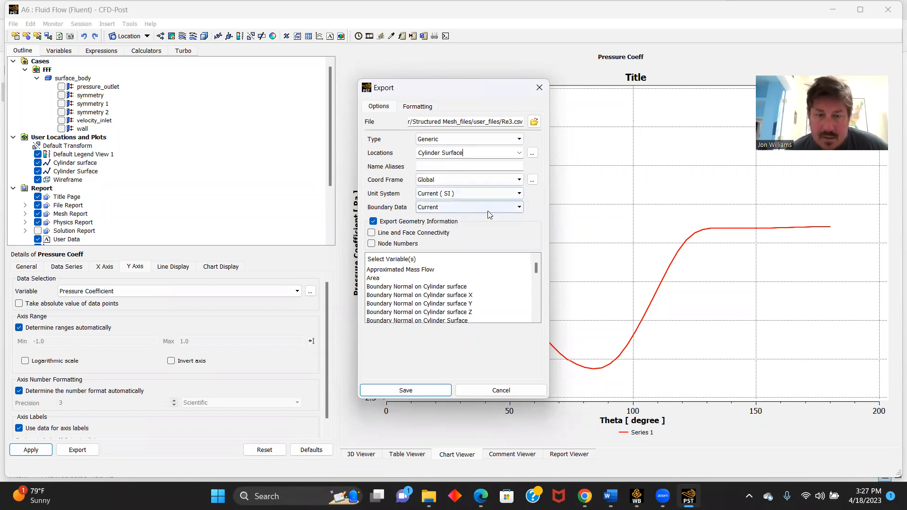
# Select Pressure Coefficient and Theta together as the variables to export.
pyautogui.scroll(-8, 468, 287)
pyautogui.scroll(-5, 462, 285)
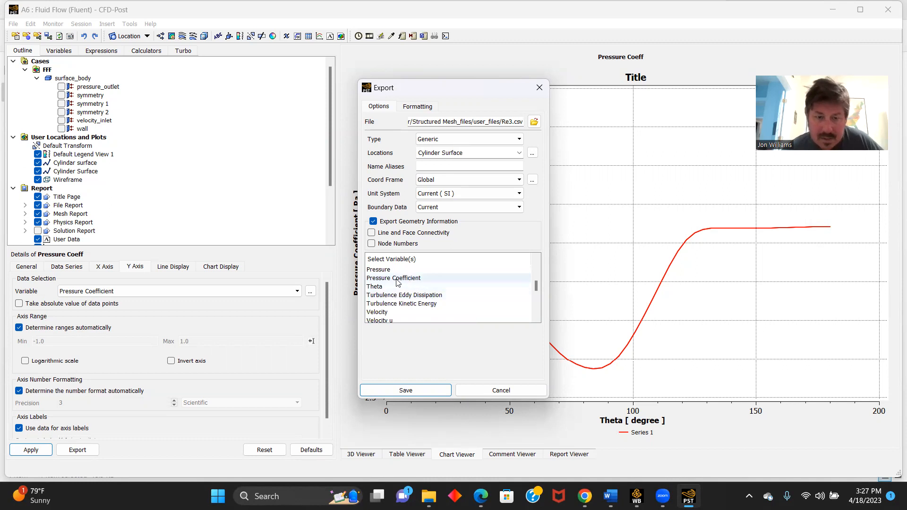
pyautogui.click(394, 278)
pyautogui.keyDown('ctrl'); pyautogui.click(377, 287); pyautogui.keyUp('ctrl')
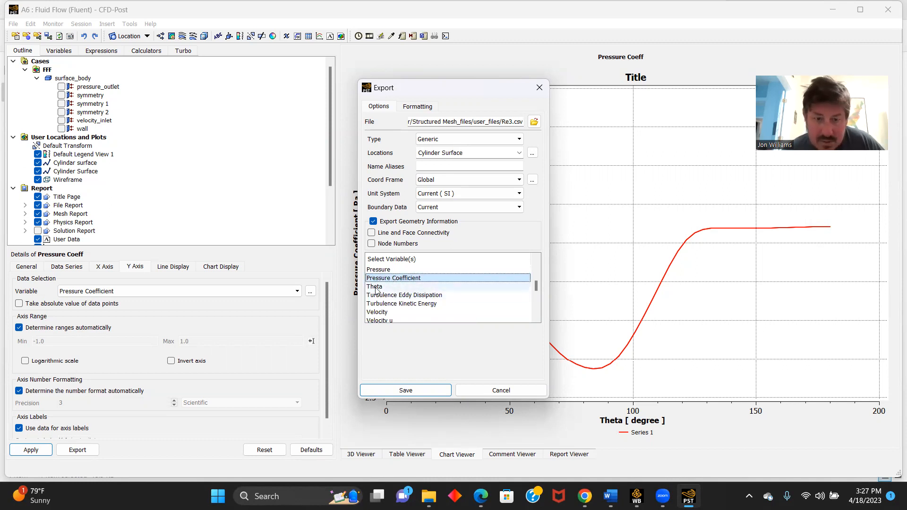
# Change the export file name to Re1.csv in the user_files folder and save the export.
pyautogui.click(514, 123)
pyautogui.press('BackSpace')
pyautogui.write('1')
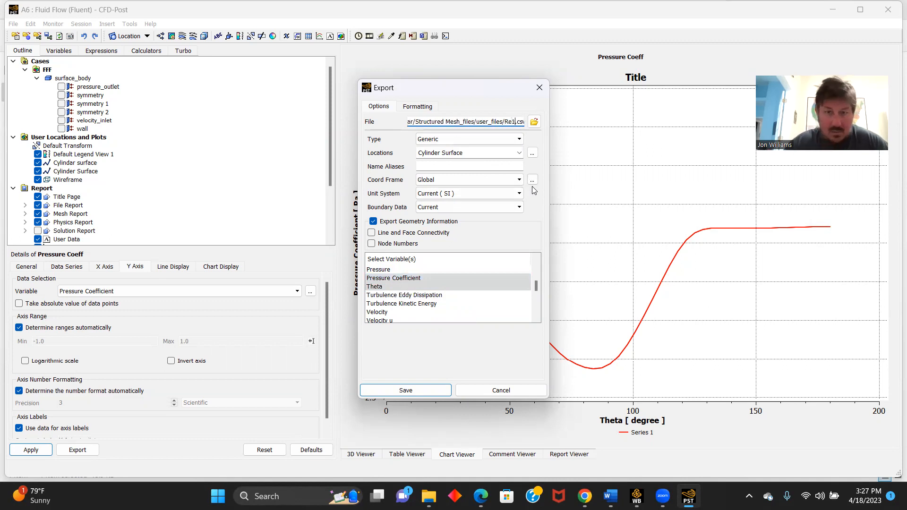
pyautogui.click(406, 391)
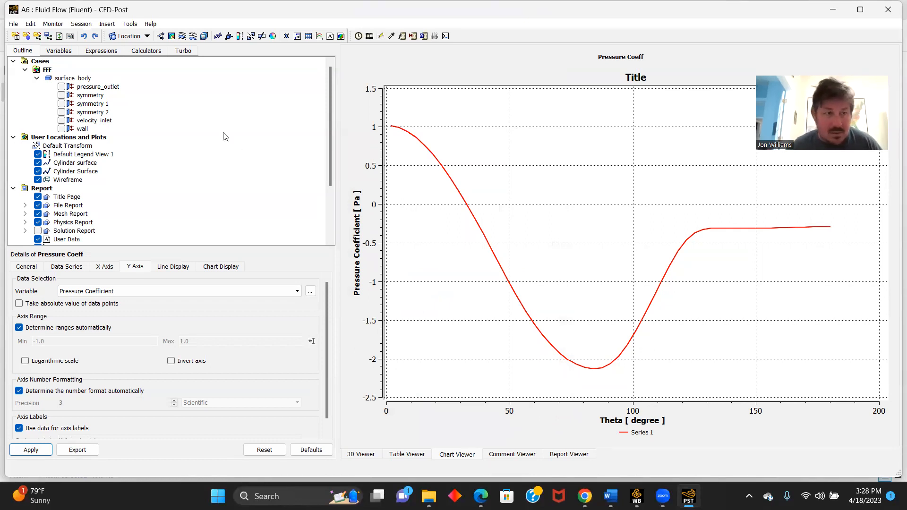
# Close CFD-Post and open the Solution cell of the Fluid Flow system from Workbench in Fluent.
pyautogui.click(13, 24)
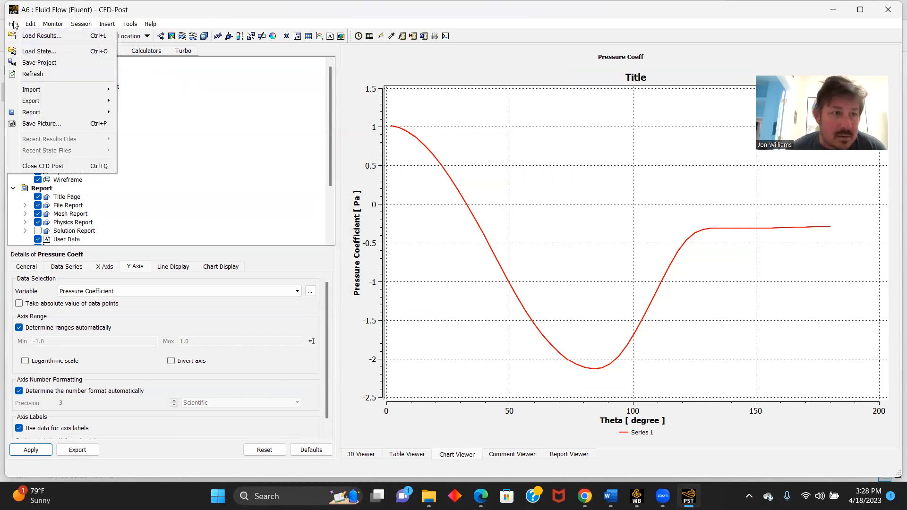
pyautogui.click(33, 166)
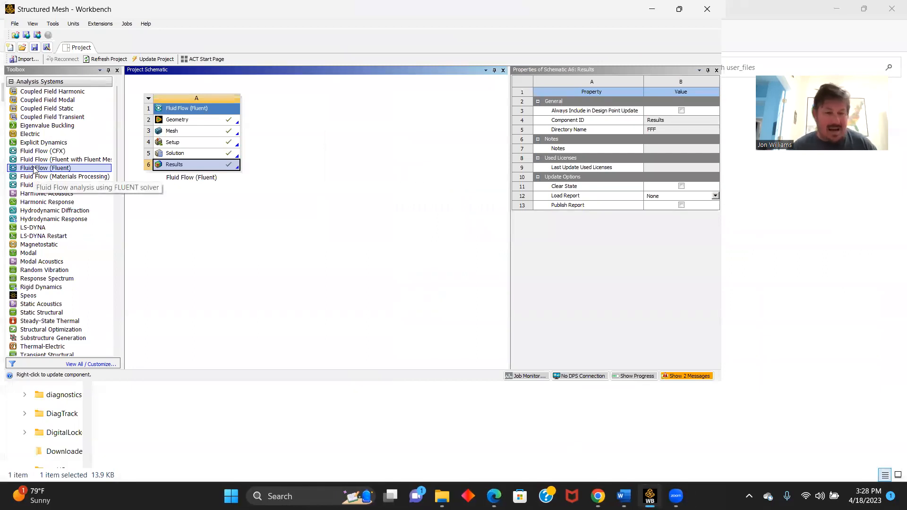
pyautogui.doubleClick(180, 153)
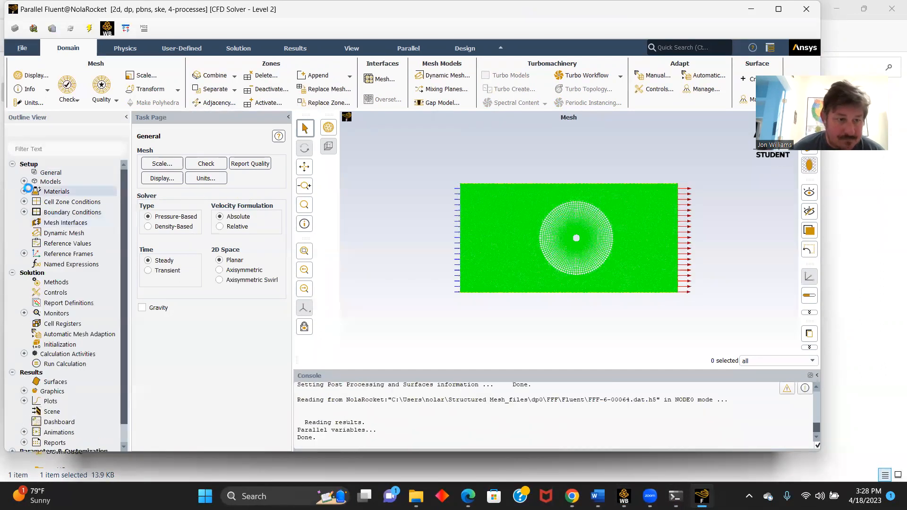
# Set the constant viscosity of the fluid material air to 0.000236 kg/(m s) and save the material change.
pyautogui.click(24, 181)
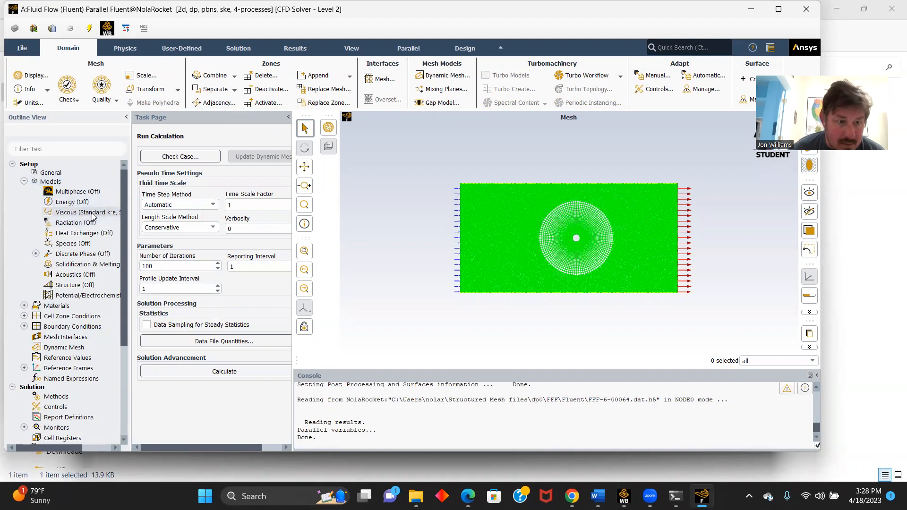
pyautogui.scroll(-1, 52, 283)
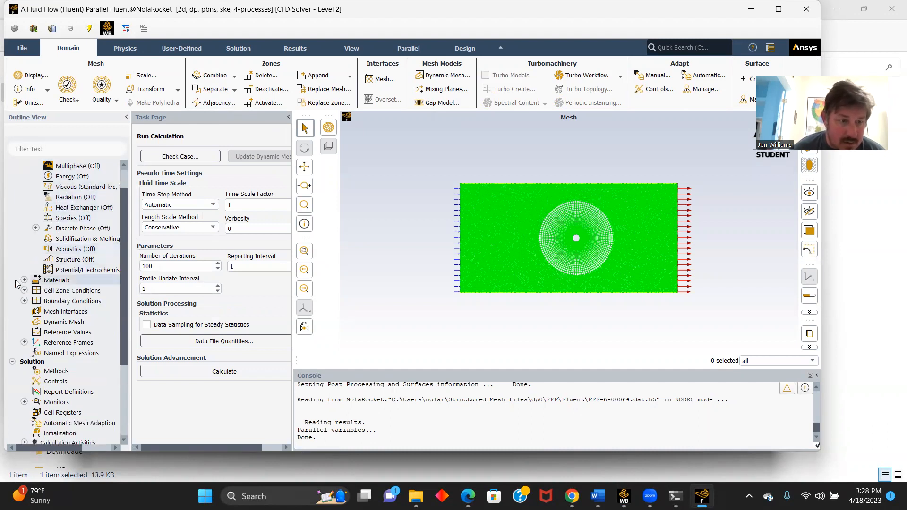
pyautogui.click(24, 280)
pyautogui.click(36, 291)
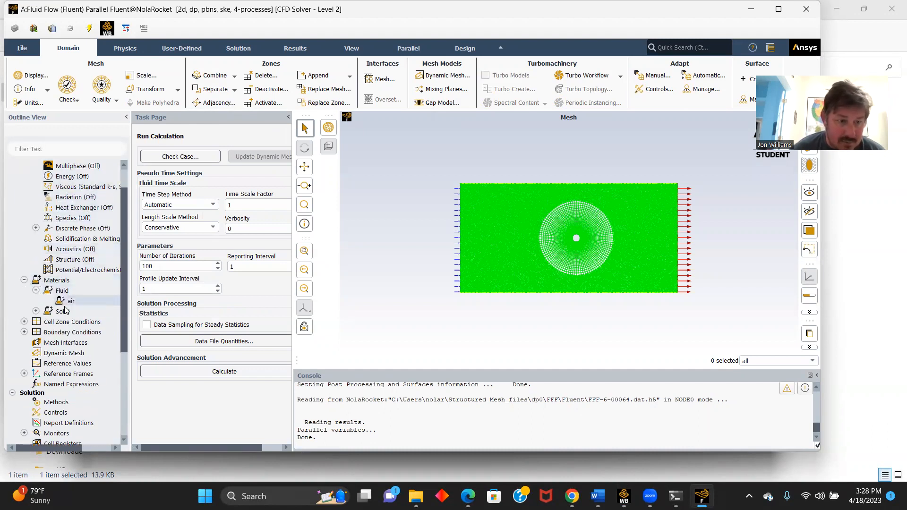
pyautogui.doubleClick(71, 302)
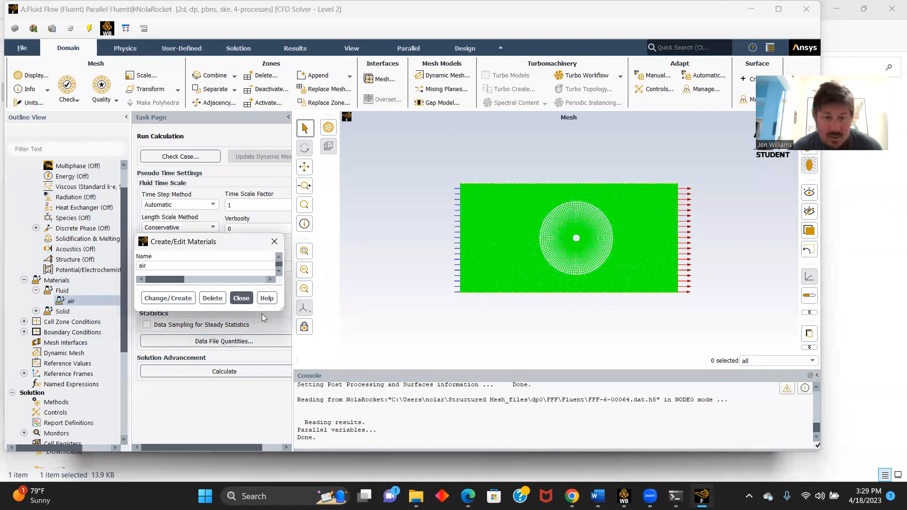
pyautogui.click(409, 266)
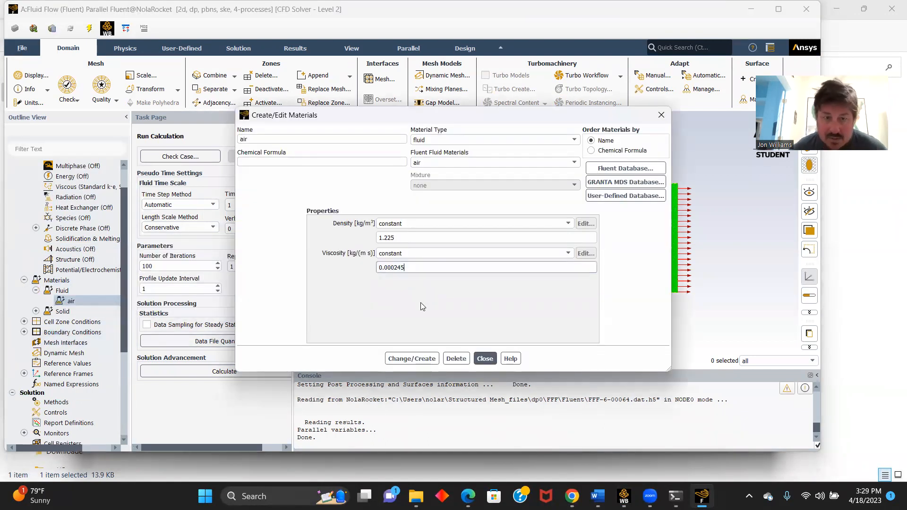
pyautogui.press('BackSpace')
pyautogui.press('BackSpace')
pyautogui.write('36')
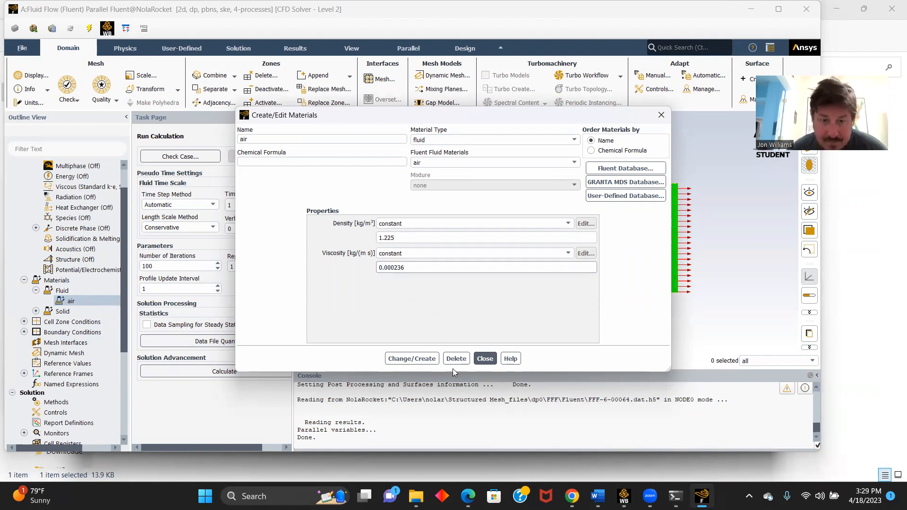
pyautogui.click(409, 360)
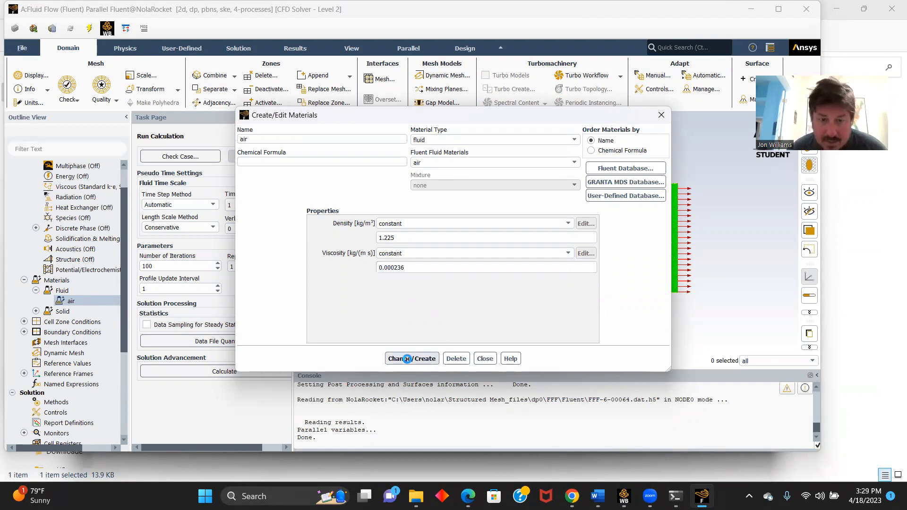
pyautogui.click(485, 360)
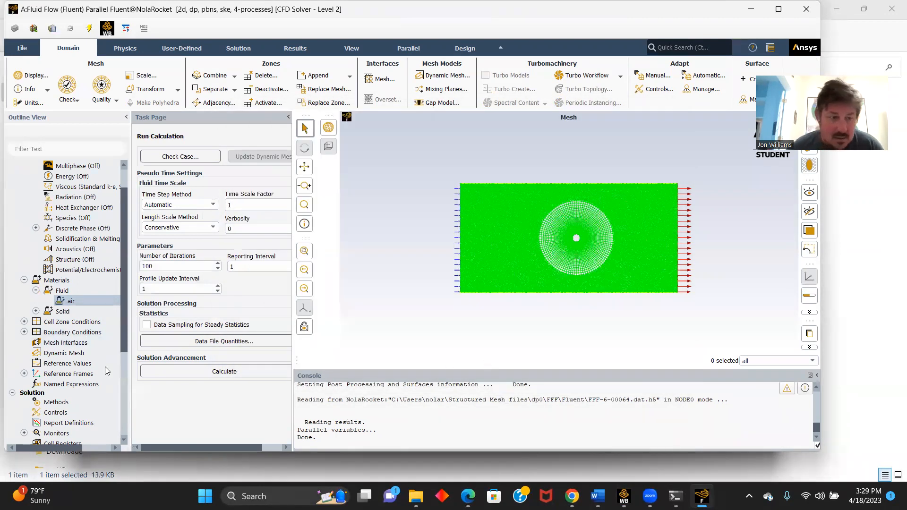
# Set the velocity magnitude of the velocity_inlet boundary to 50 m/s and apply it.
pyautogui.doubleClick(72, 332)
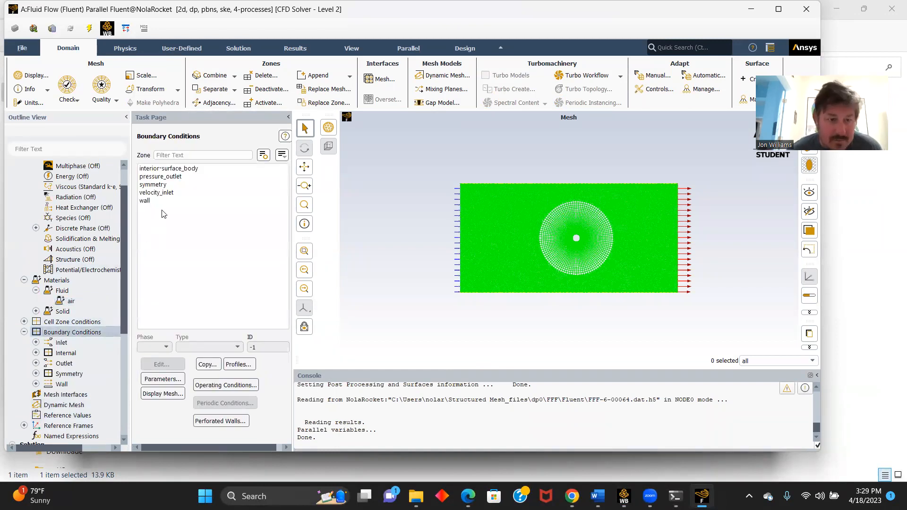
pyautogui.click(156, 192)
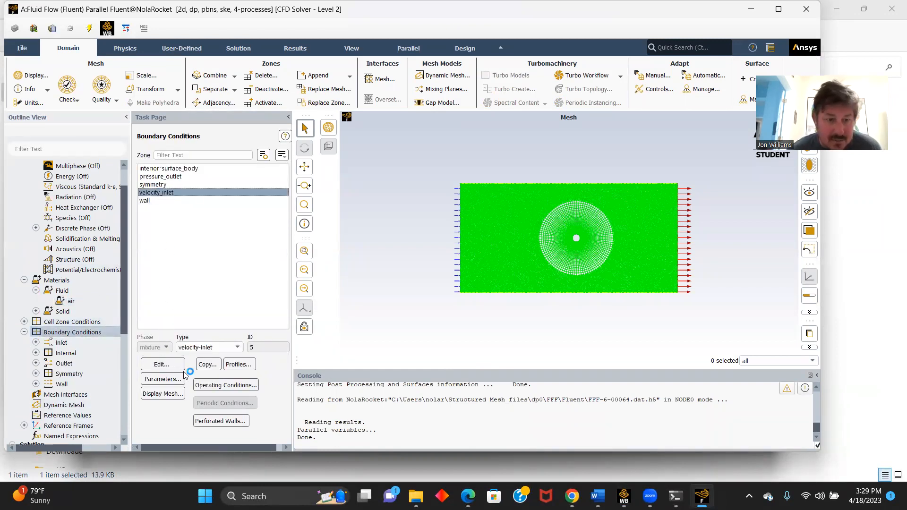
pyautogui.click(165, 365)
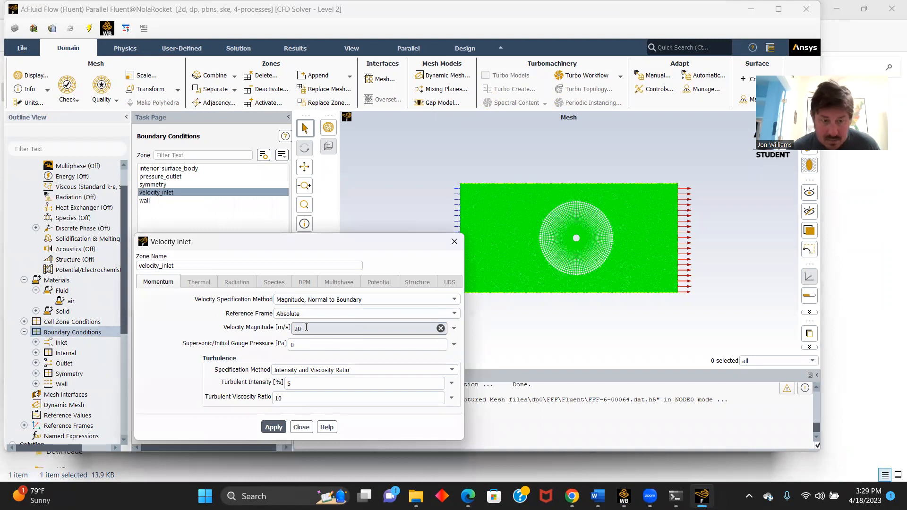
pyautogui.doubleClick(306, 327)
pyautogui.write('5')
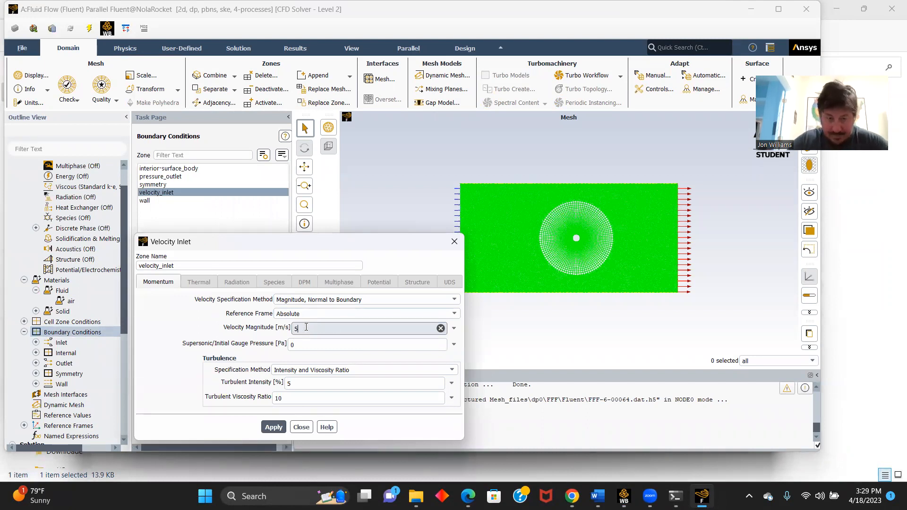
pyautogui.write('0')
pyautogui.click(275, 428)
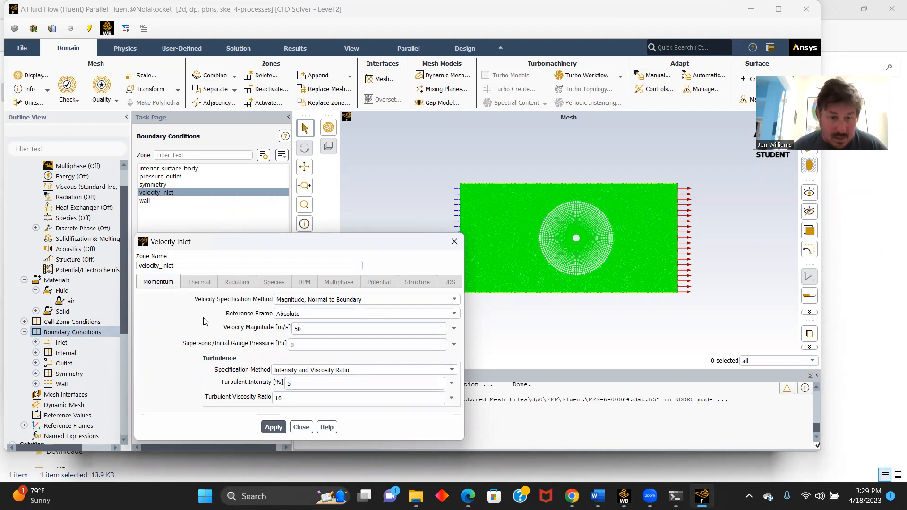
pyautogui.click(301, 427)
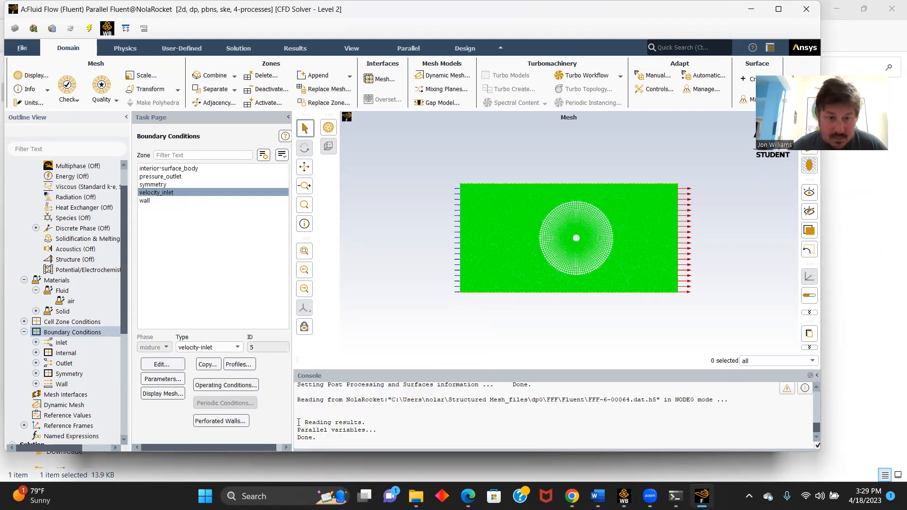
# Compute the reference values from the velocity_inlet boundary.
pyautogui.click(163, 177)
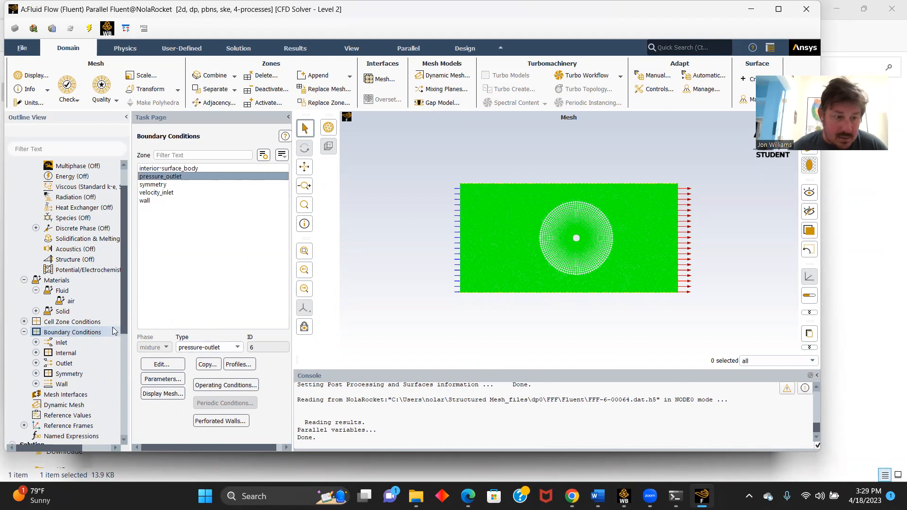
pyautogui.scroll(-2, 66, 349)
pyautogui.click(66, 353)
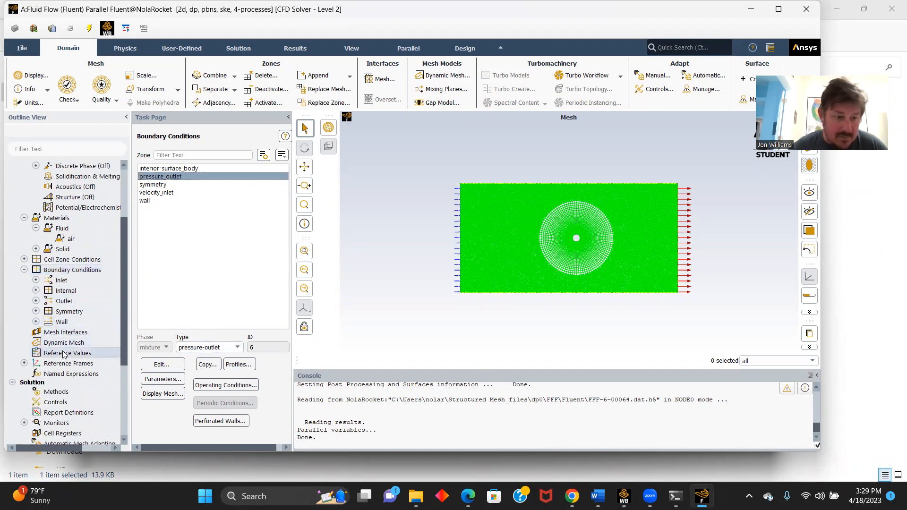
pyautogui.click(284, 161)
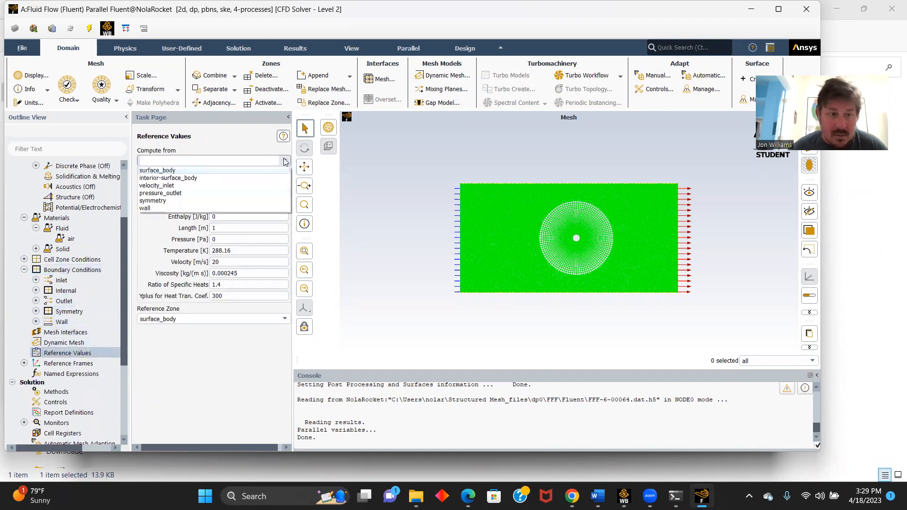
pyautogui.click(172, 183)
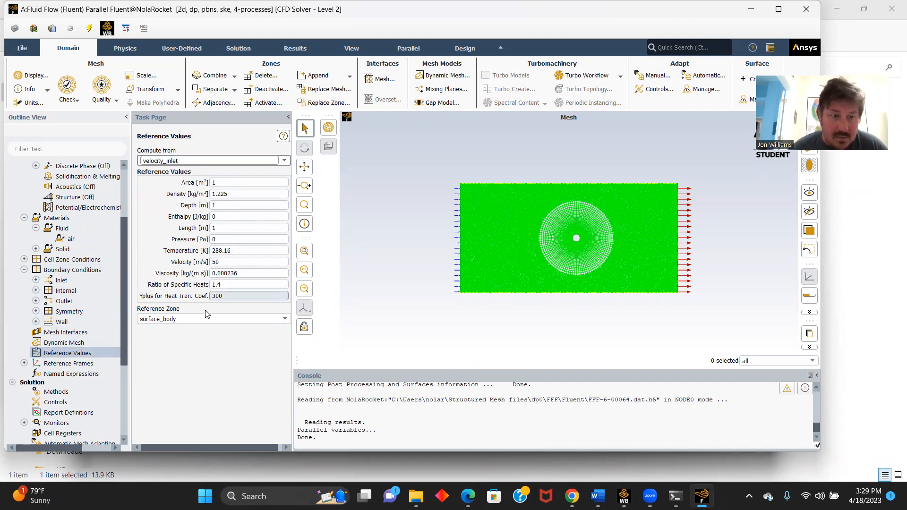
# Initialize the solution with Hybrid Initialization and run the calculation for 100 iterations.
pyautogui.scroll(-1, 114, 340)
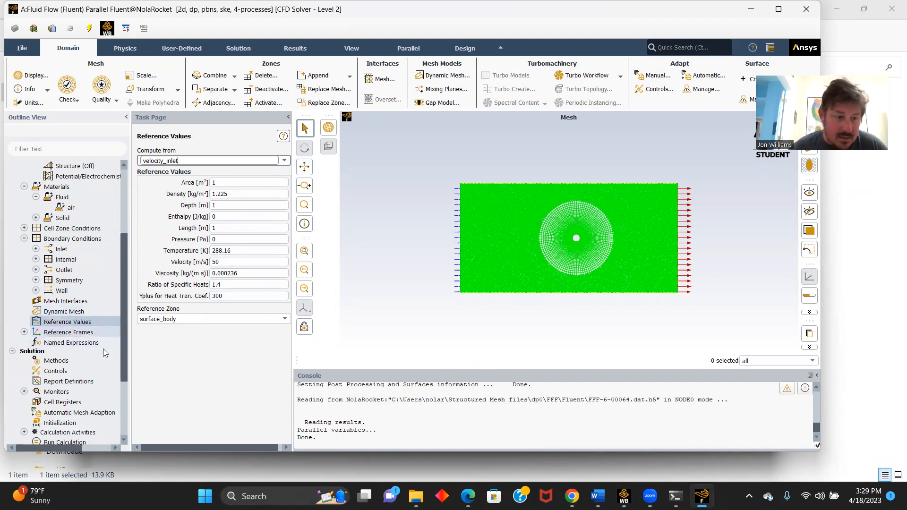
pyautogui.scroll(-1, 125, 348)
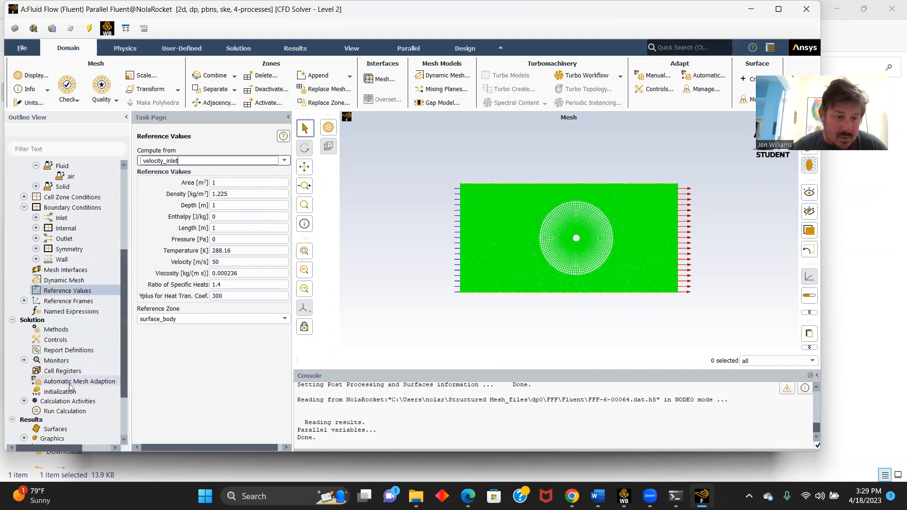
pyautogui.click(64, 393)
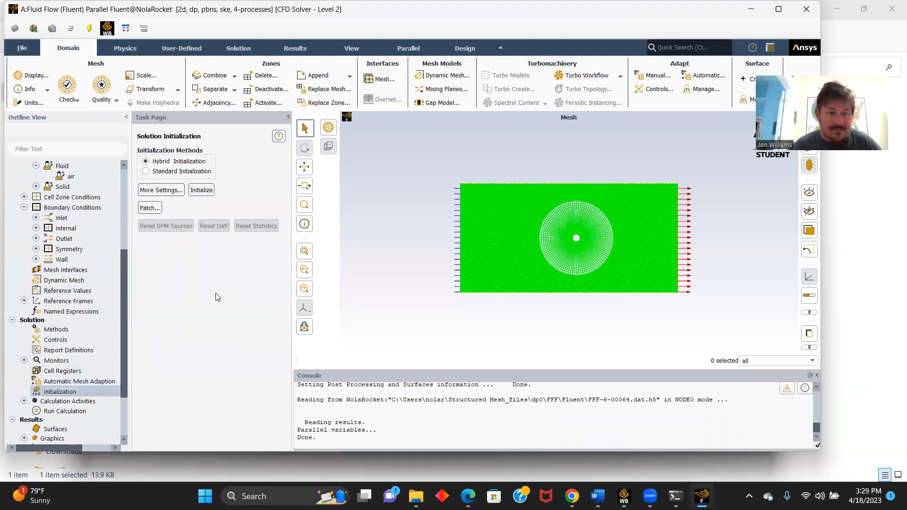
pyautogui.click(199, 190)
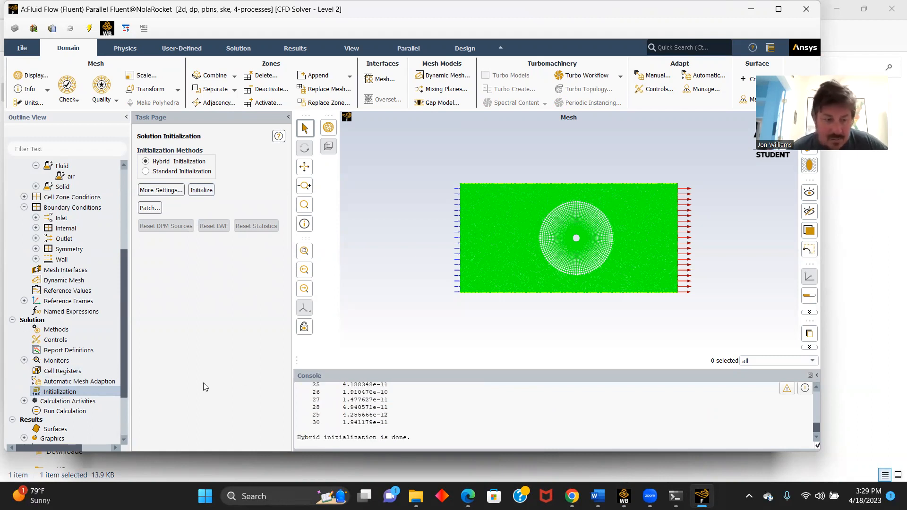
pyautogui.click(66, 411)
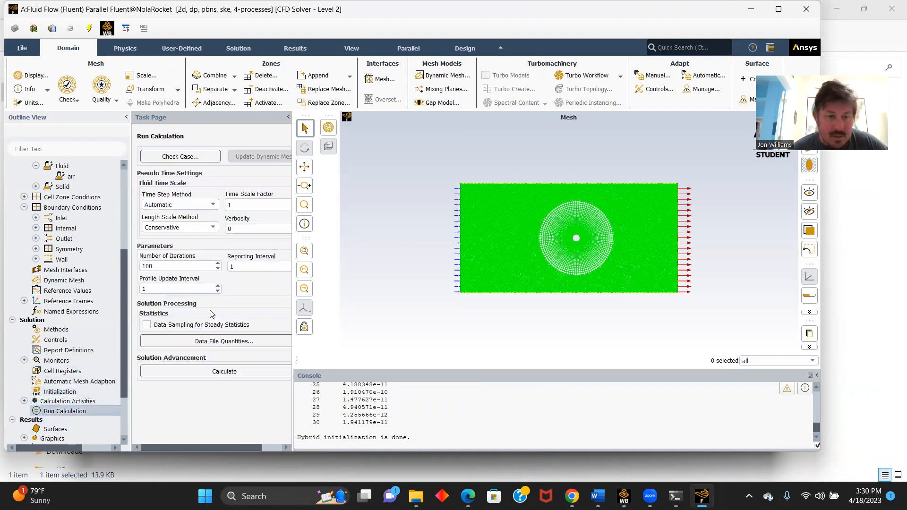
pyautogui.click(220, 370)
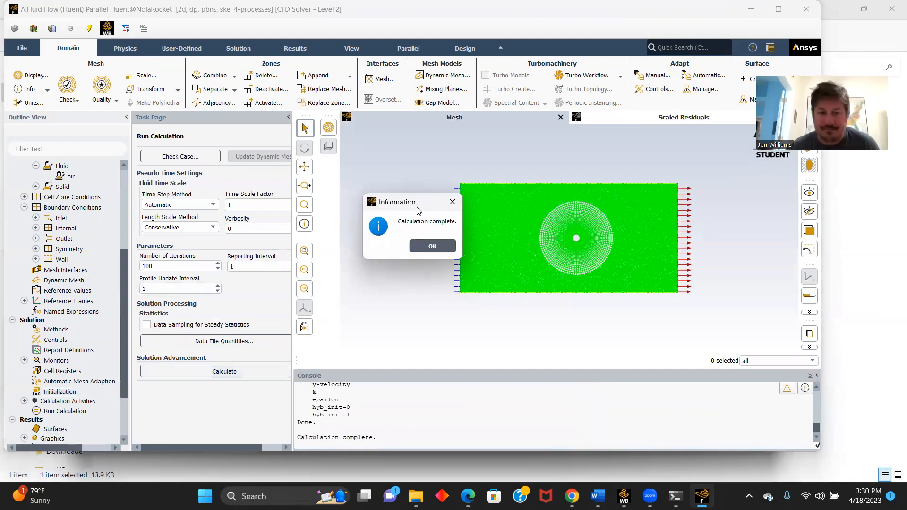
pyautogui.click(424, 245)
# Create an XY plot of Pressure Coefficient along the X direction on the wall surface and close the plot setup.
pyautogui.scroll(-2, 96, 357)
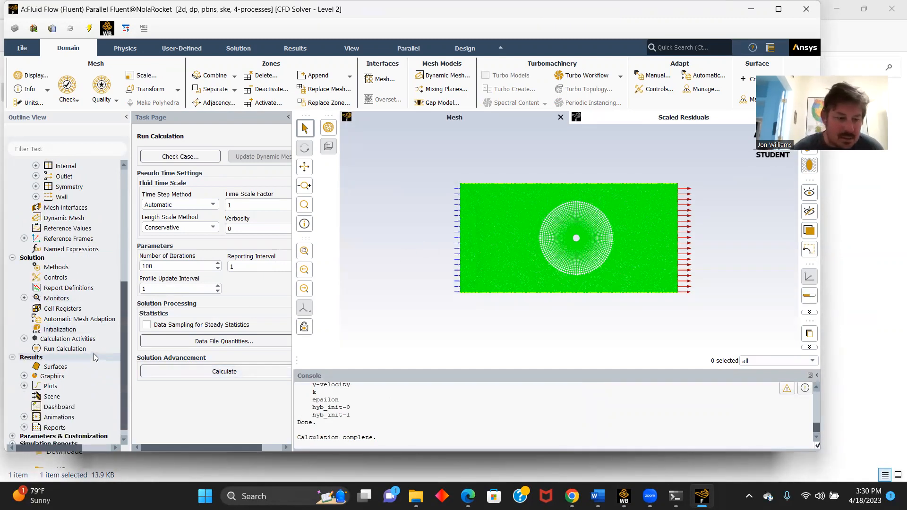
pyautogui.doubleClick(49, 386)
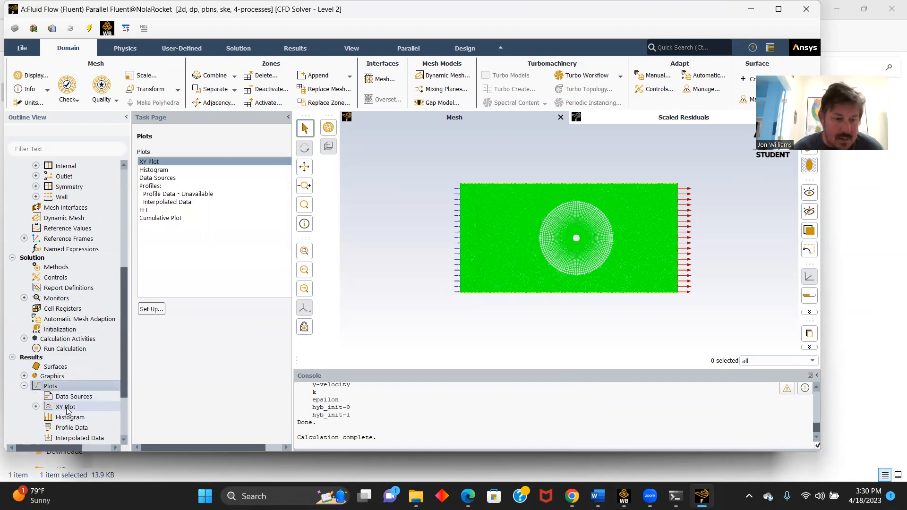
pyautogui.doubleClick(66, 408)
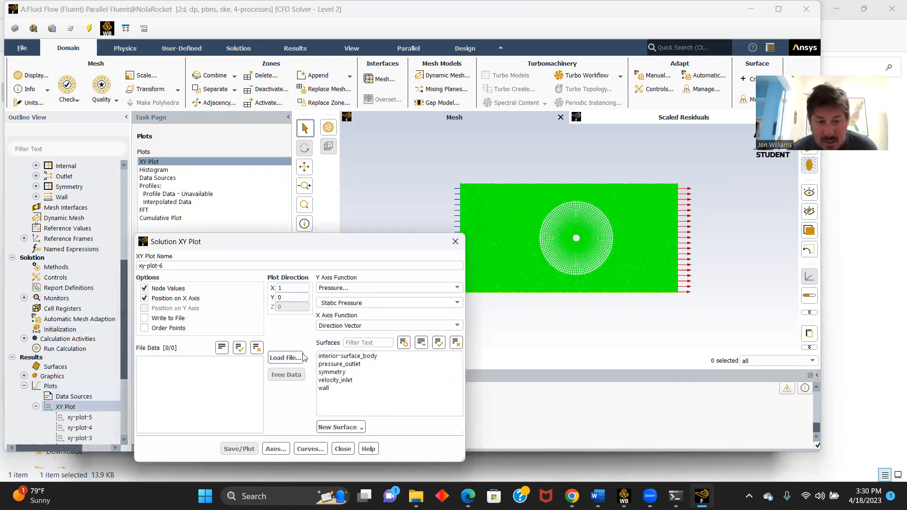
pyautogui.click(457, 303)
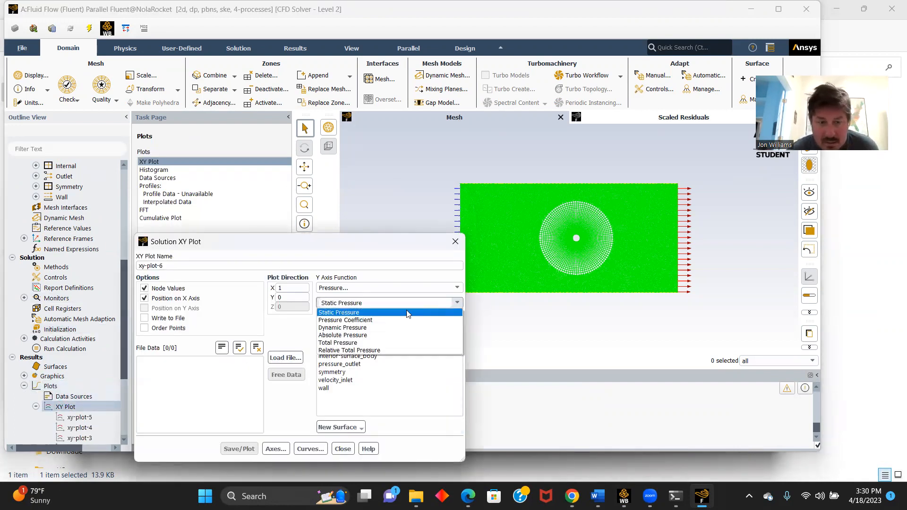
pyautogui.click(349, 320)
pyautogui.click(324, 388)
pyautogui.click(229, 448)
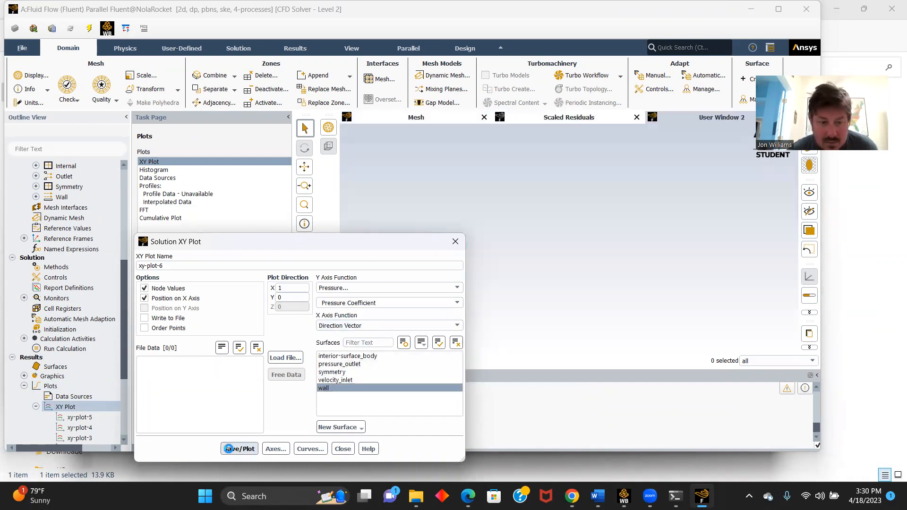
pyautogui.click(455, 242)
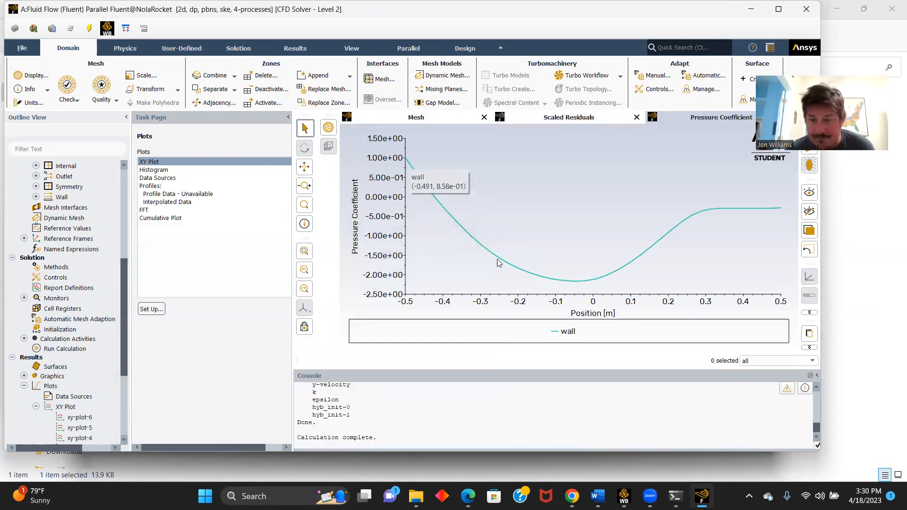
# Close Fluent, using the settings changes for the current calculation only, and open the Results cell from Workbench in CFD-Post.
pyautogui.click(20, 49)
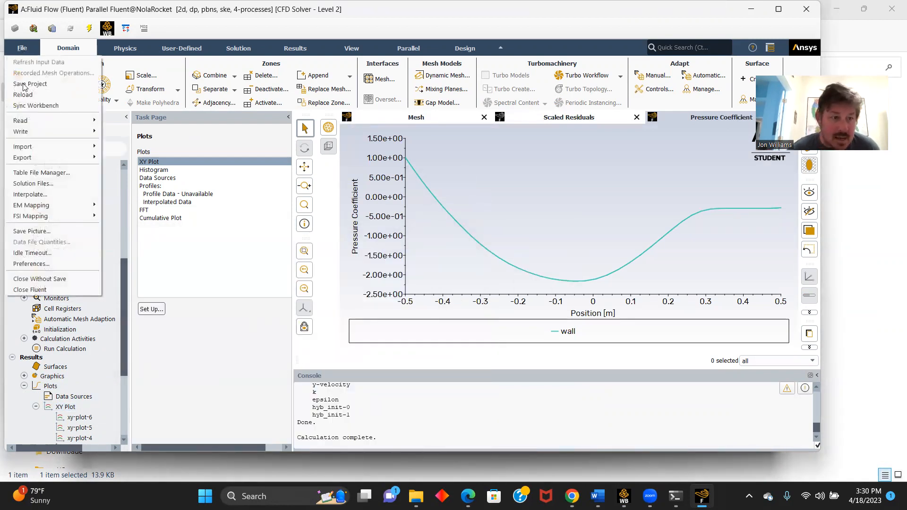
pyautogui.click(39, 290)
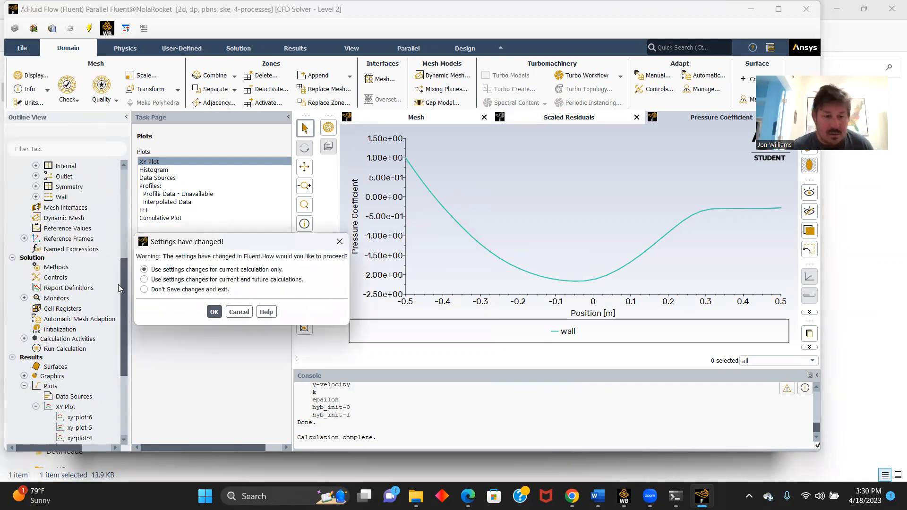
pyautogui.click(213, 310)
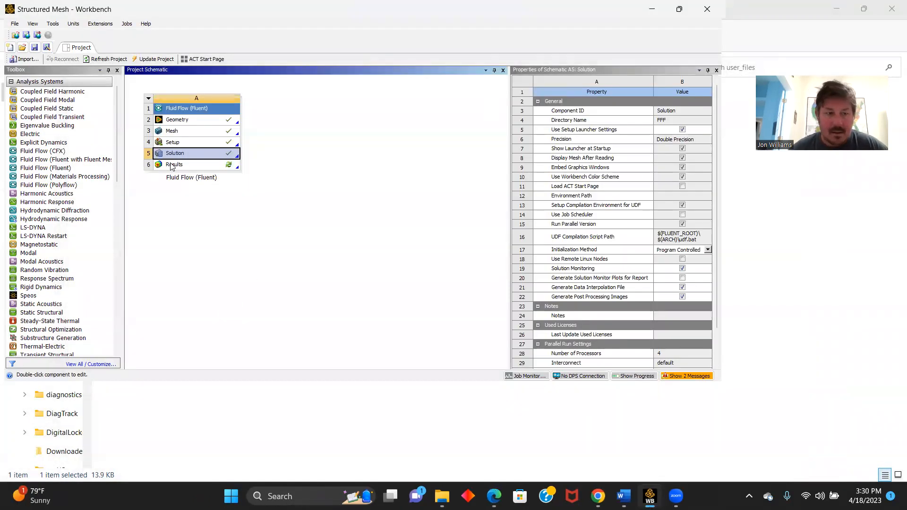
pyautogui.doubleClick(171, 165)
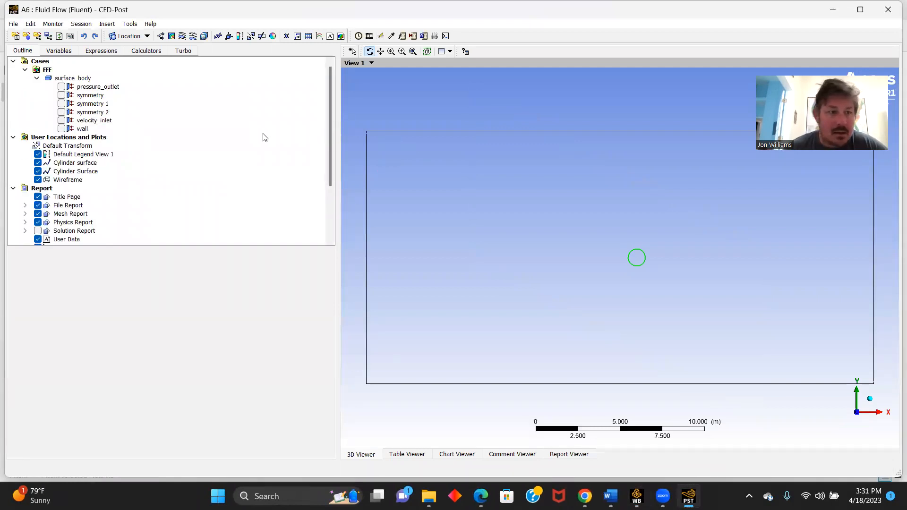
# Insert a new chart and set the location of its Series 1 to Cylinder Surface.
pyautogui.click(100, 50)
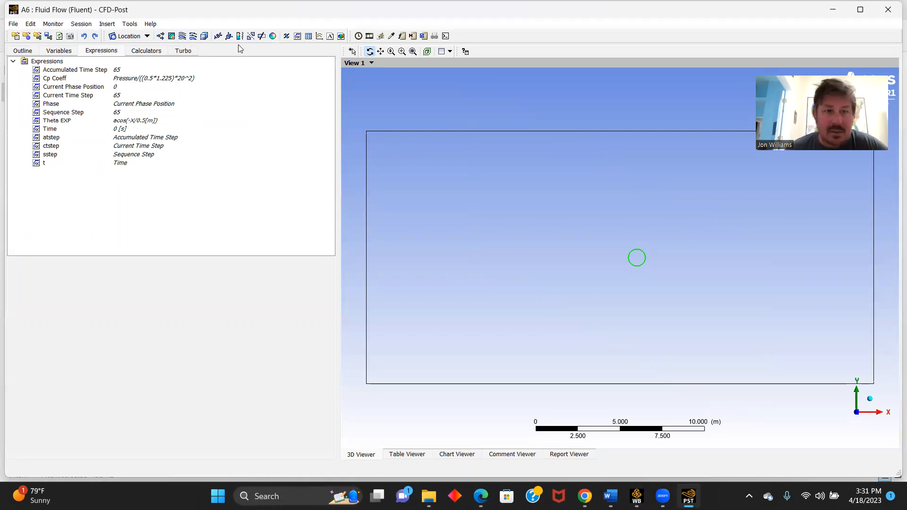
pyautogui.click(320, 36)
pyautogui.click(349, 81)
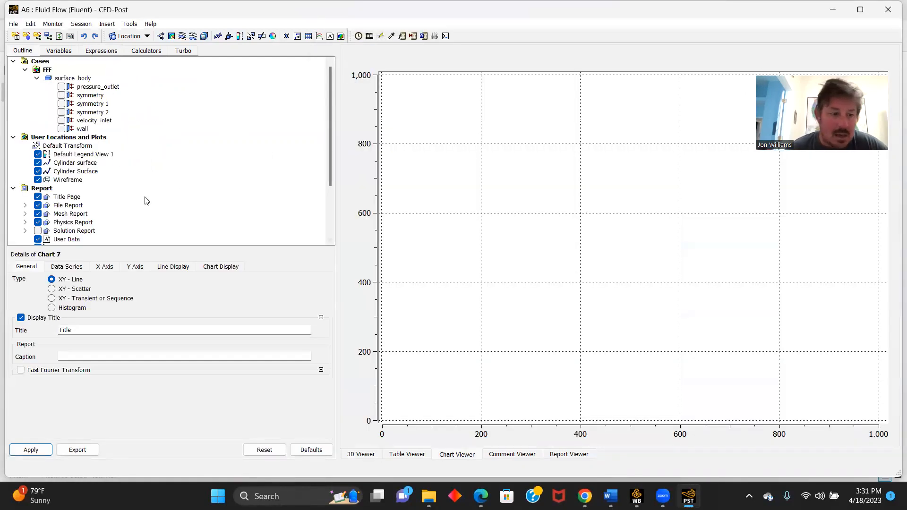
pyautogui.click(77, 267)
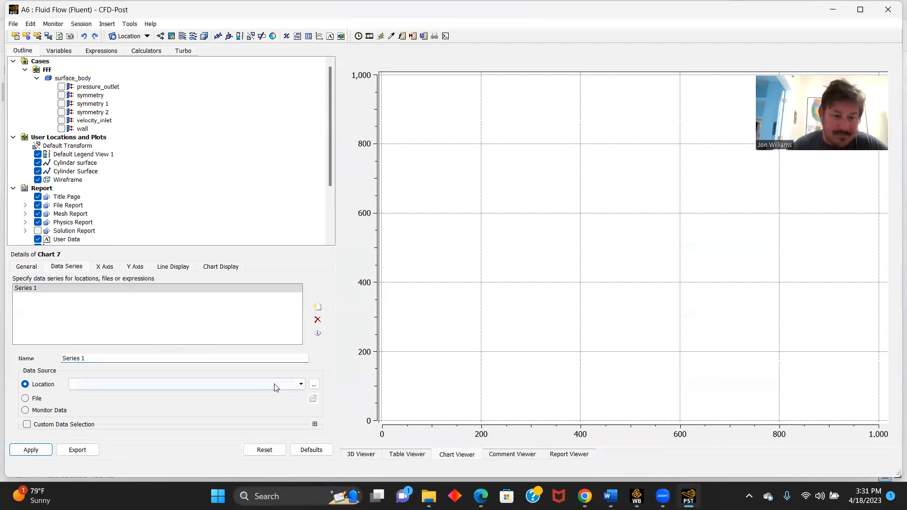
pyautogui.click(300, 384)
pyautogui.click(97, 403)
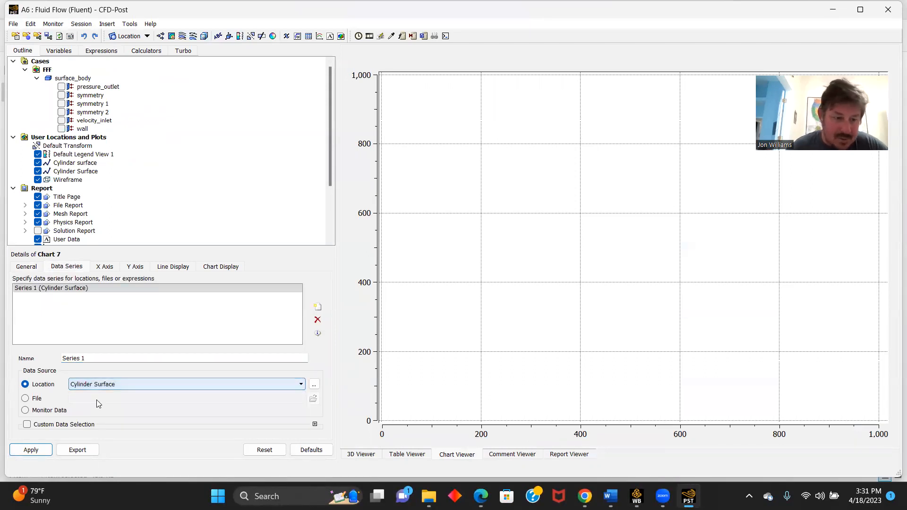
# Set the chart's X axis variable to Theta and its Y axis variable to Pressure Coefficient, and apply the chart.
pyautogui.click(105, 268)
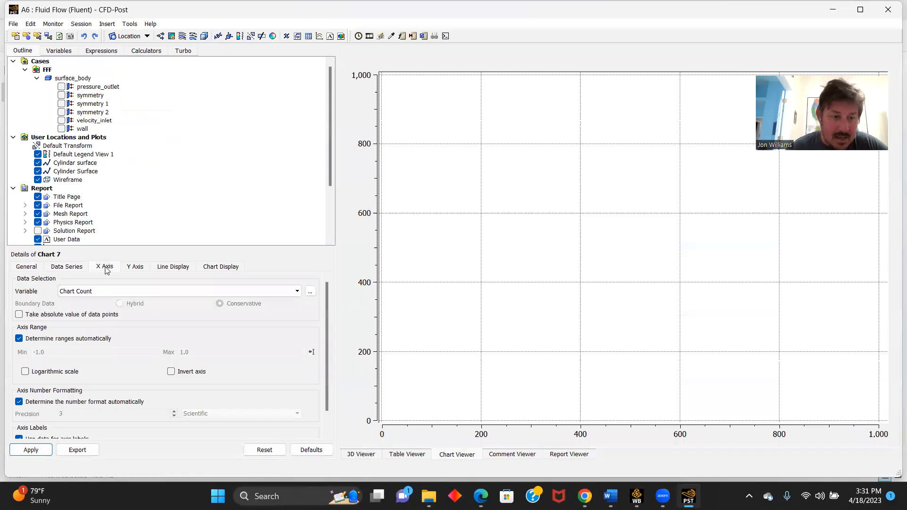
pyautogui.click(265, 291)
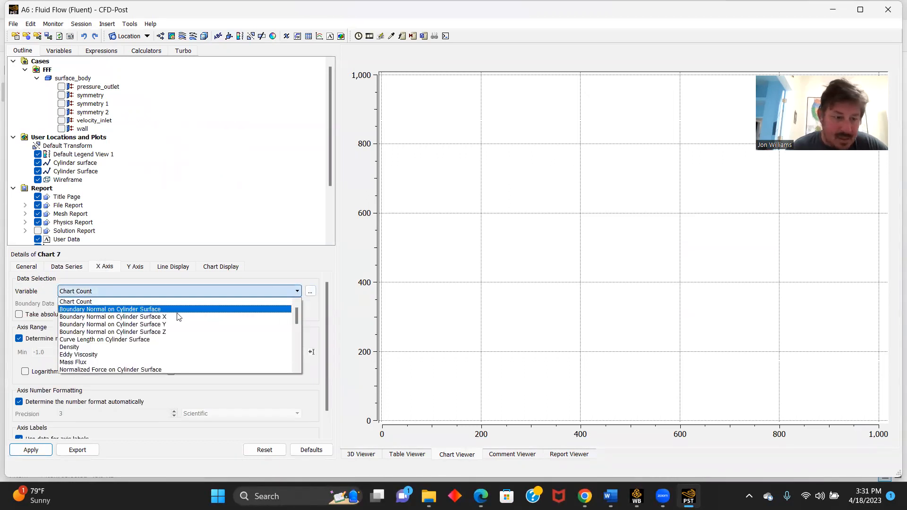
pyautogui.scroll(-3, 149, 319)
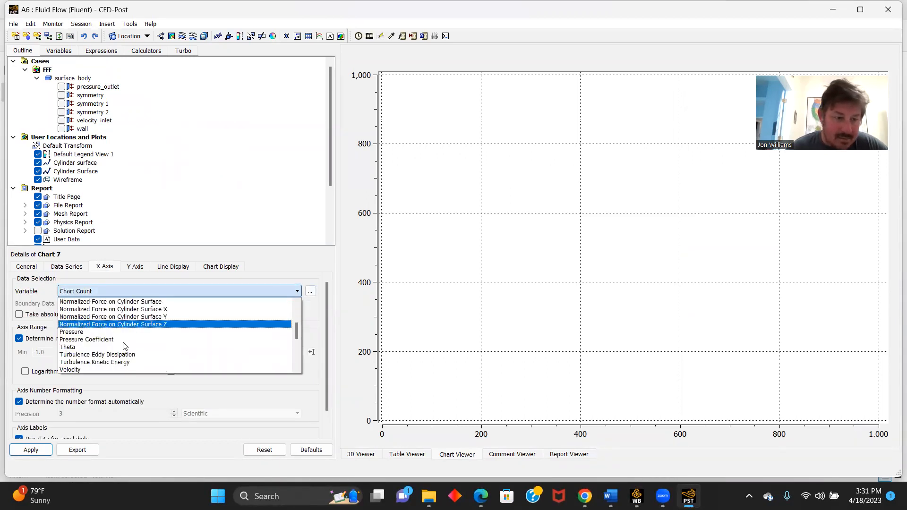
pyautogui.click(71, 347)
pyautogui.click(138, 267)
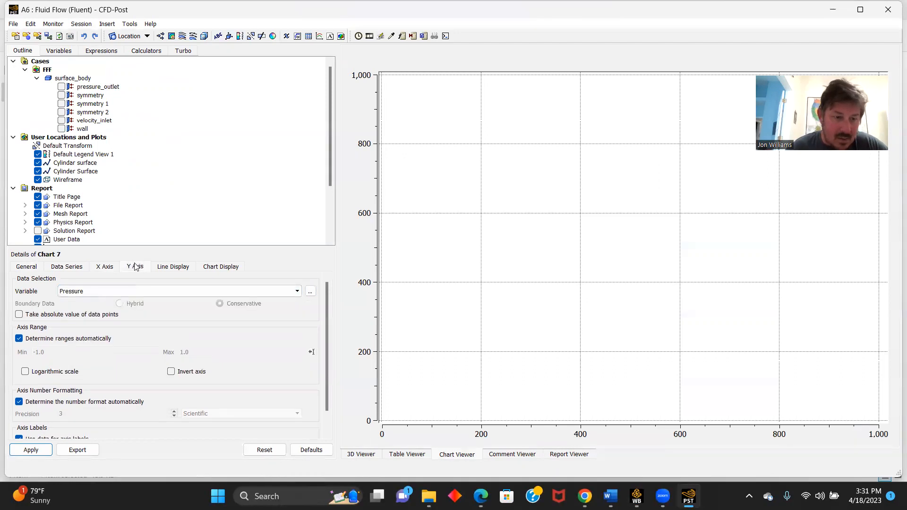
pyautogui.scroll(-1, 252, 291)
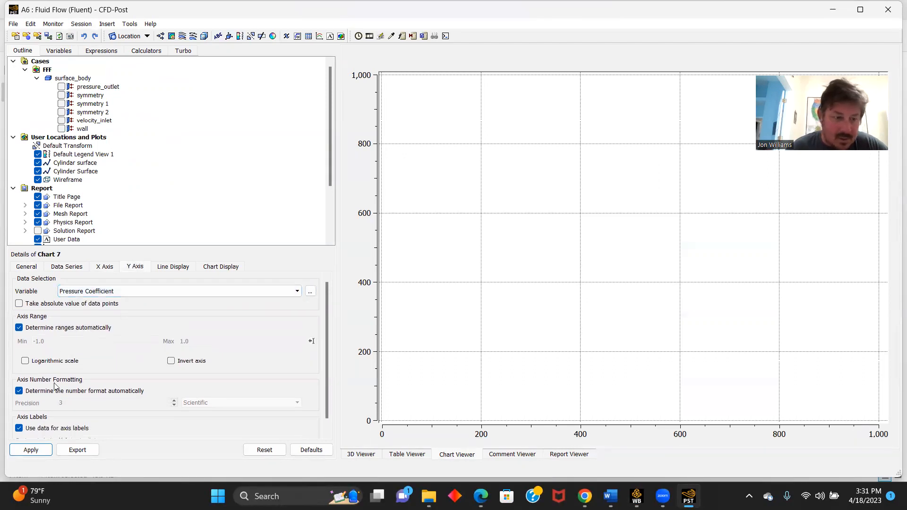
pyautogui.click(31, 450)
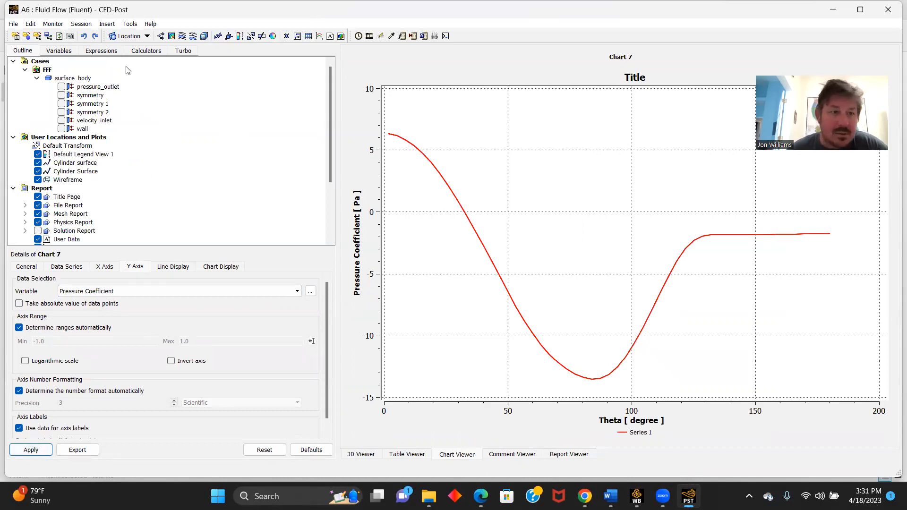
# Change the velocity in the Cp Coeff expression to 50, giving Pressure/((0.5*1.225)*50^2), and apply it.
pyautogui.click(102, 51)
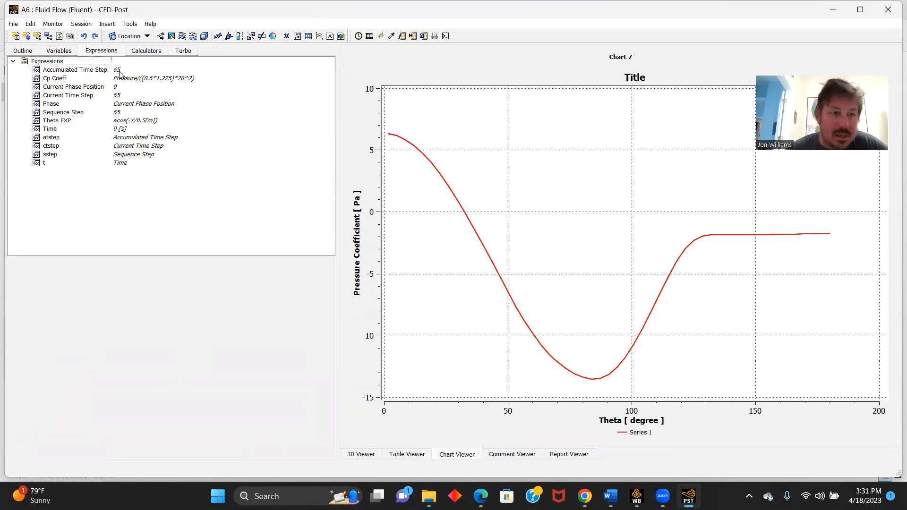
pyautogui.click(160, 79)
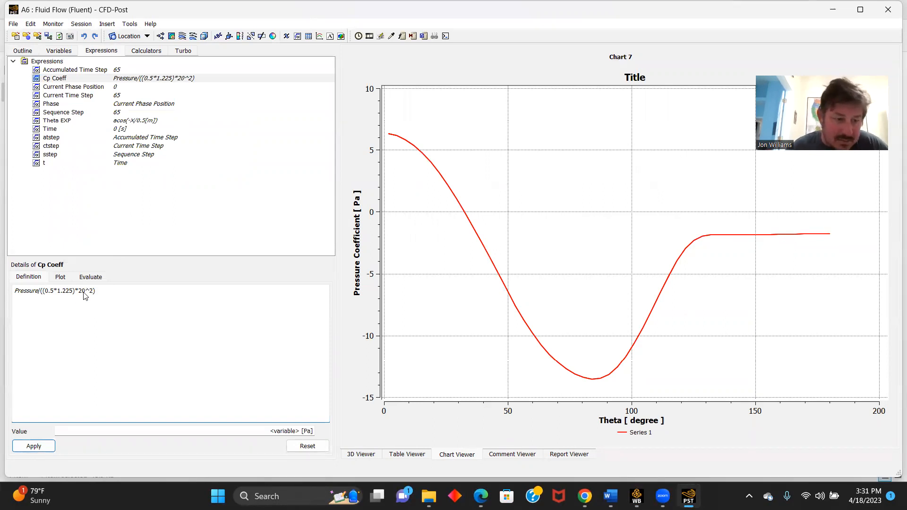
pyautogui.press('BackSpace')
pyautogui.press('BackSpace')
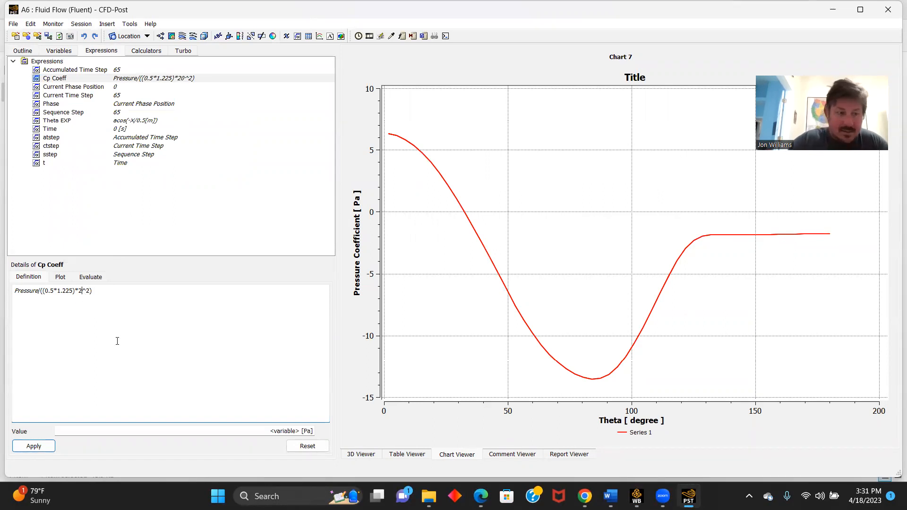
pyautogui.write('50')
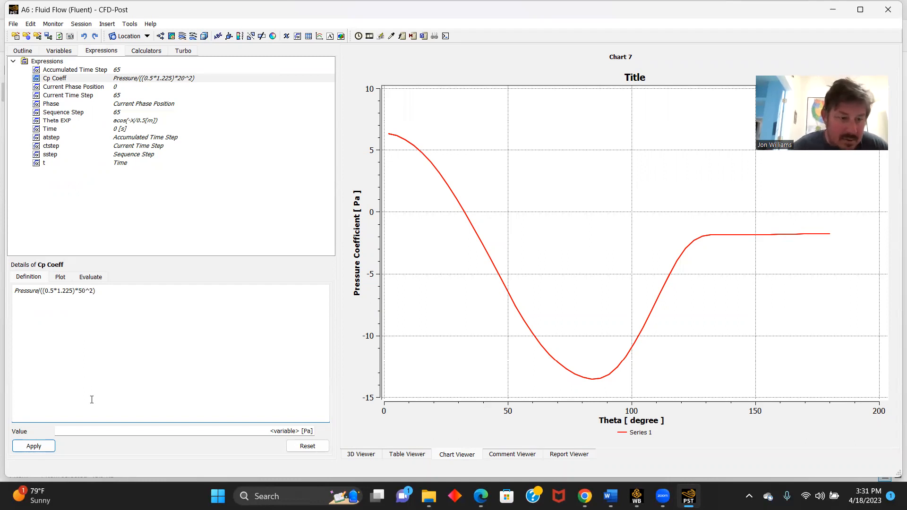
pyautogui.click(37, 446)
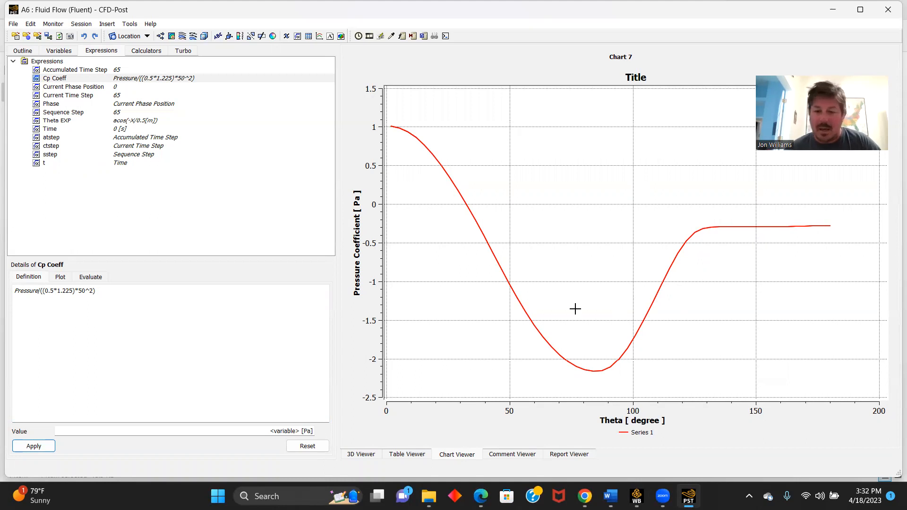
# Start a data export for Cylinder Surface and name the export file Re2.csv.
pyautogui.click(14, 24)
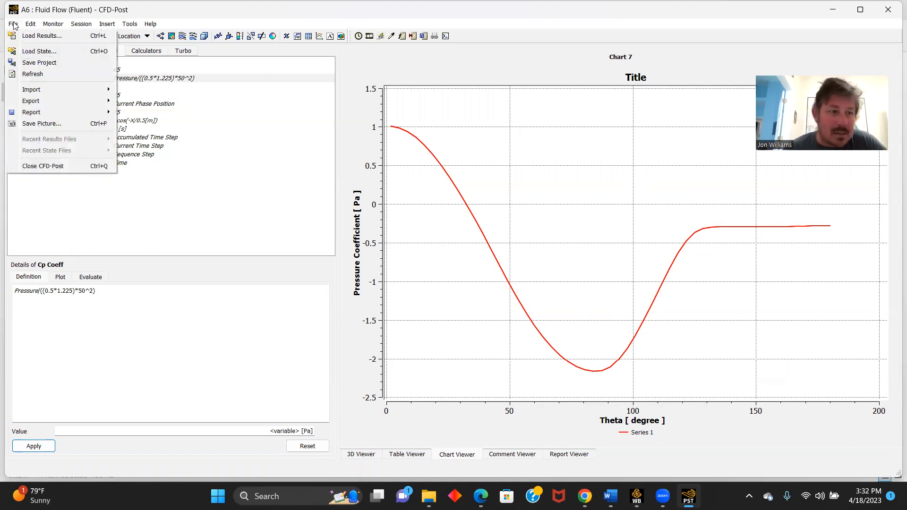
pyautogui.moveTo(42, 102)
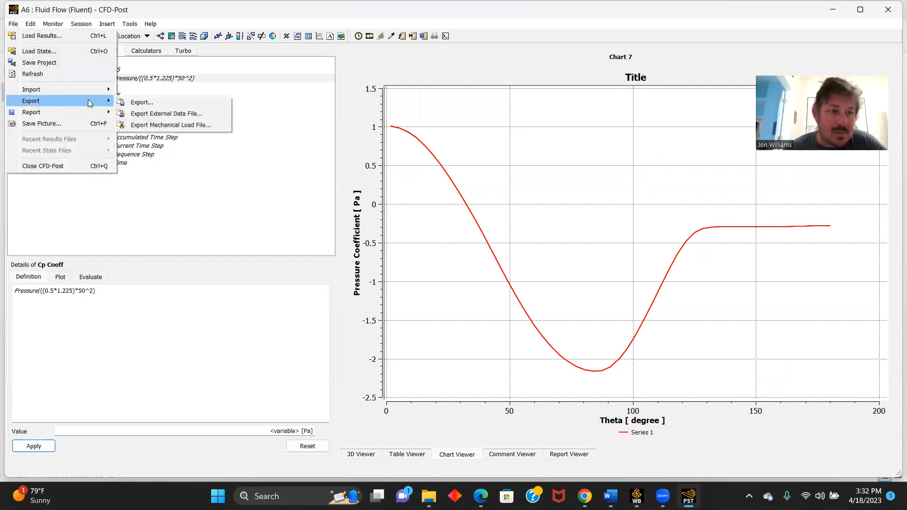
pyautogui.click(137, 103)
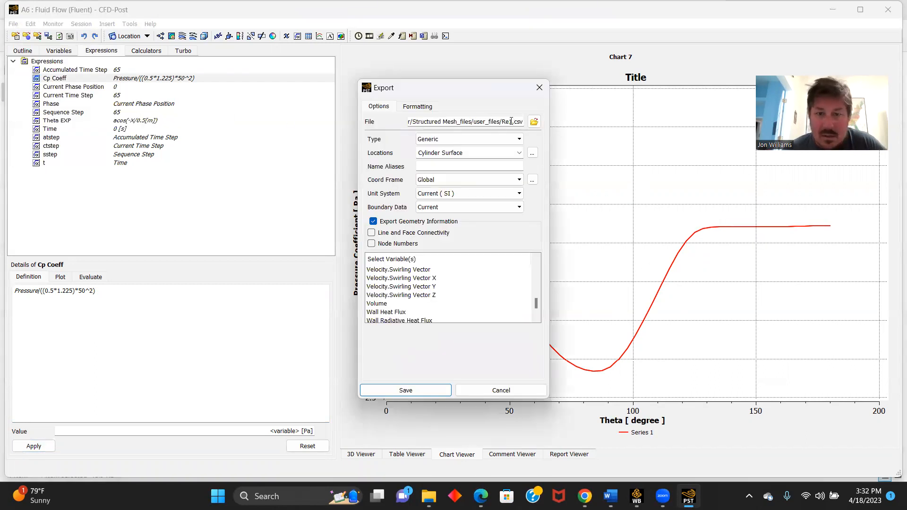
pyautogui.press('Delete')
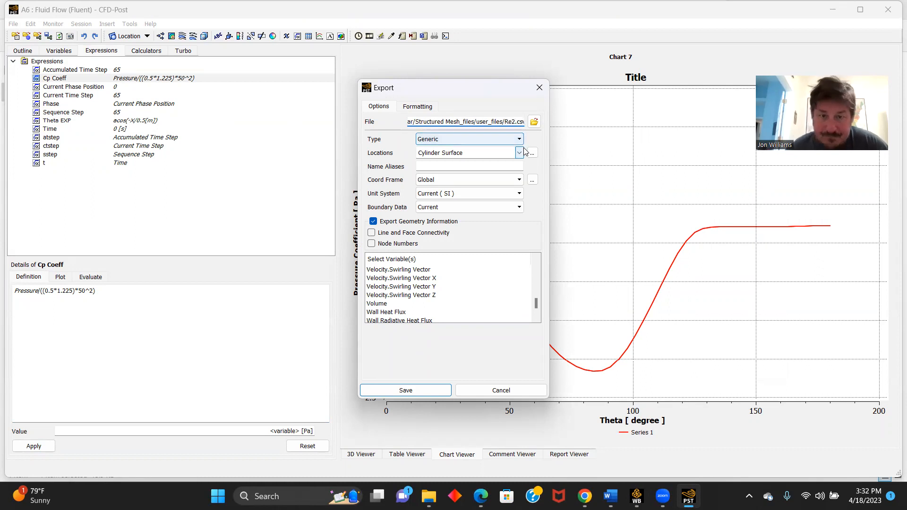
# Select Pressure Coefficient and Theta as the variables to export and save the export file.
pyautogui.scroll(3, 430, 281)
pyautogui.scroll(5, 428, 282)
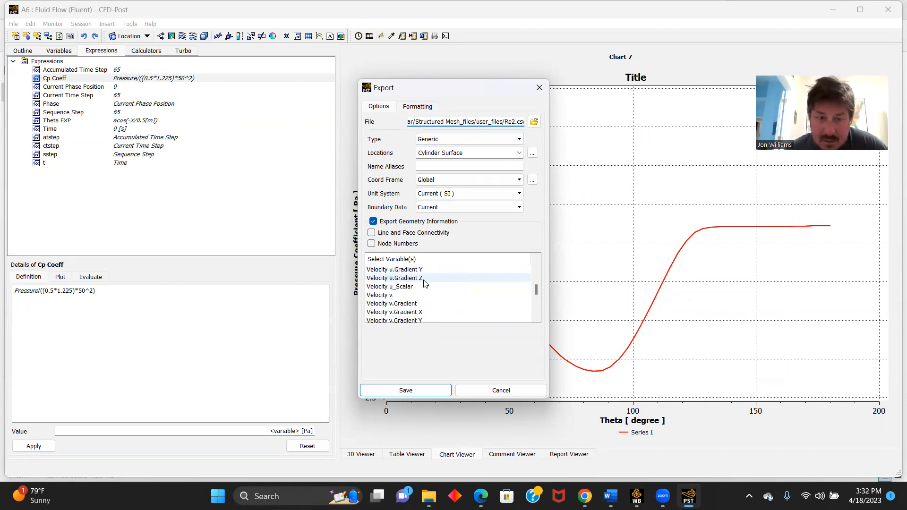
pyautogui.click(422, 279)
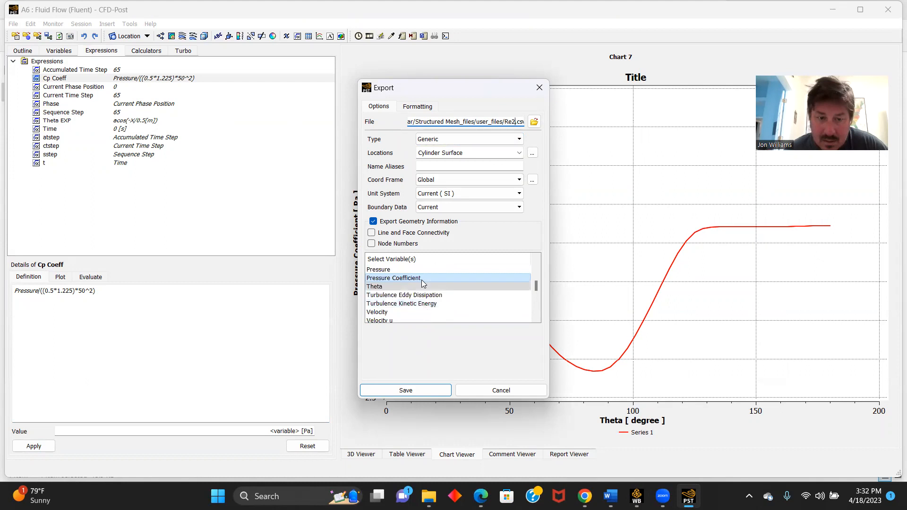
pyautogui.click(391, 277)
pyautogui.keyDown('ctrl'); pyautogui.click(395, 287); pyautogui.keyUp('ctrl')
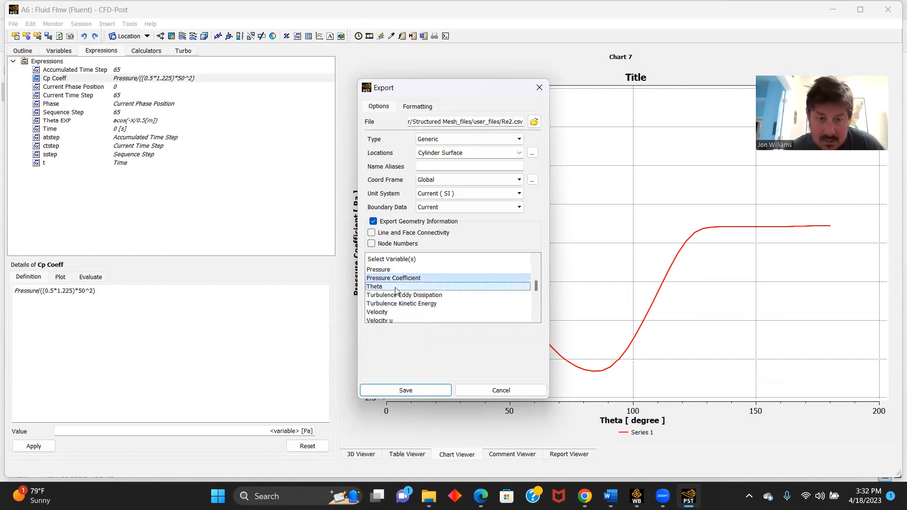
pyautogui.keyDown('ctrl'); pyautogui.click(399, 288); pyautogui.keyUp('ctrl')
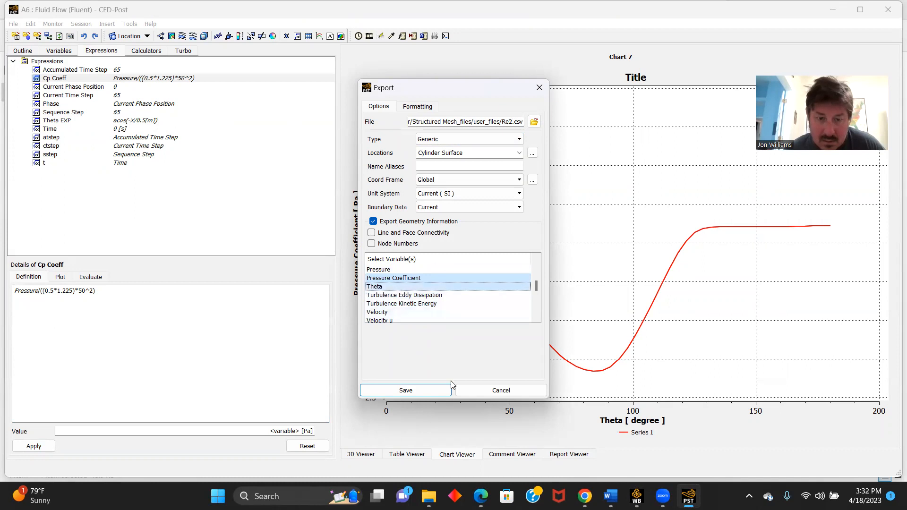
pyautogui.click(405, 390)
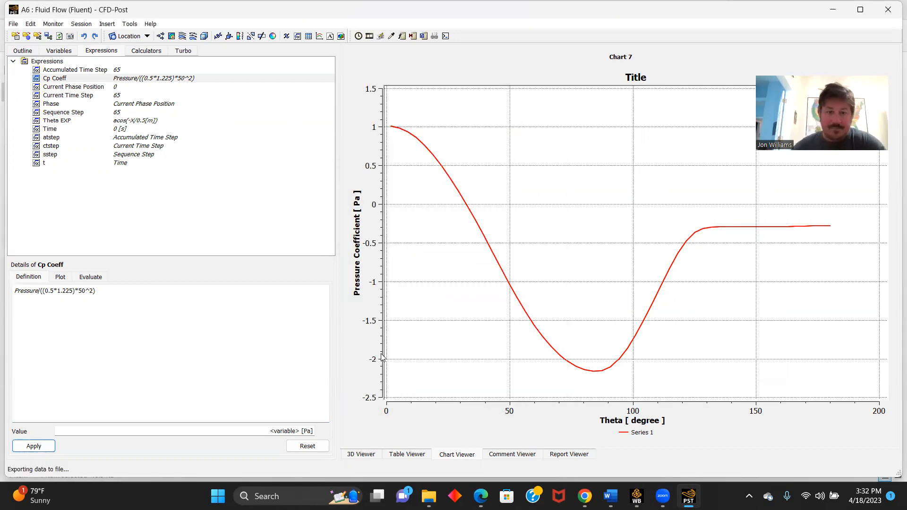
# Close CFD-Post and open the Solution cell from Workbench in Fluent.
pyautogui.click(13, 25)
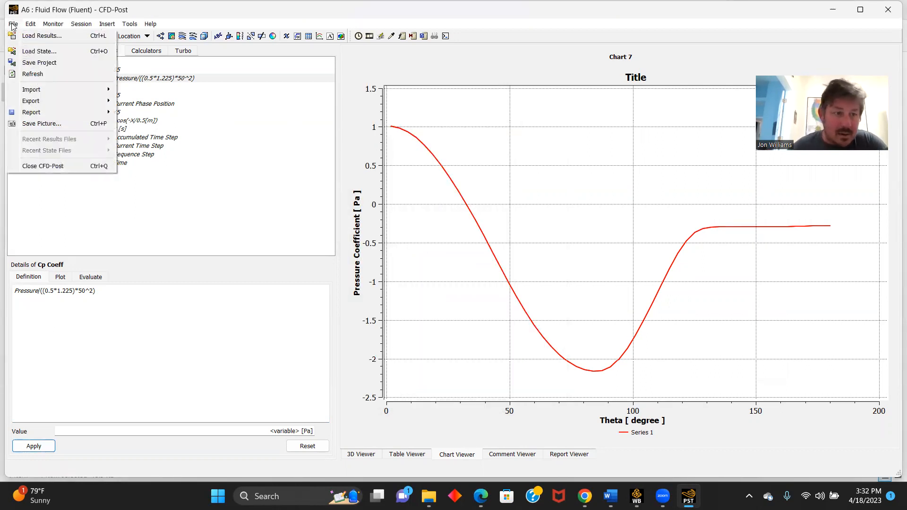
pyautogui.click(53, 170)
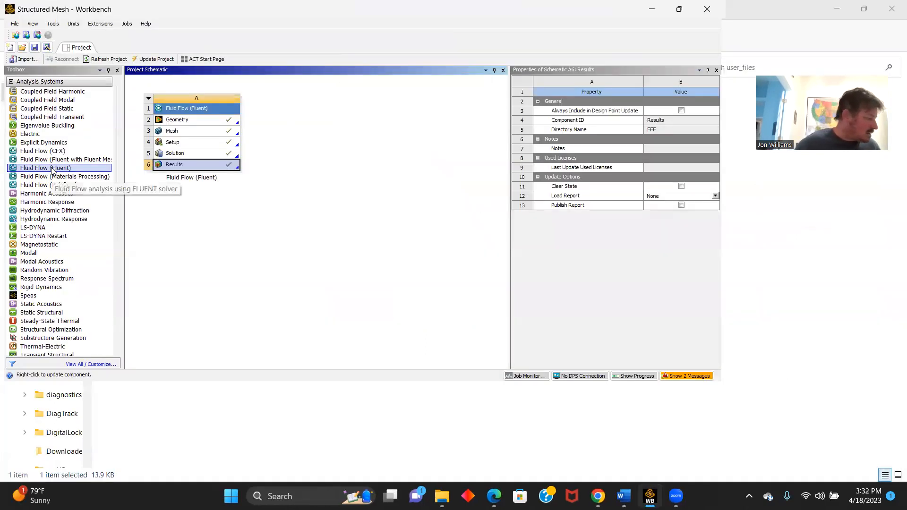
pyautogui.doubleClick(174, 153)
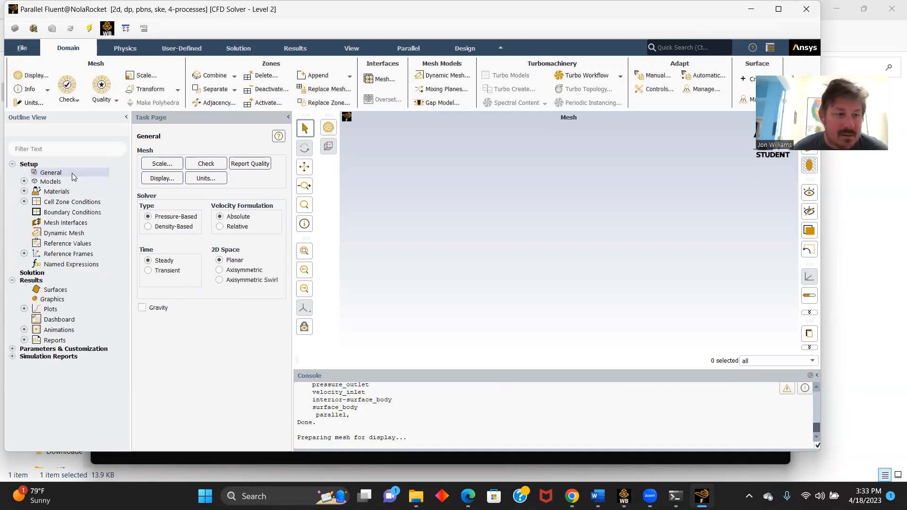
# Set the constant viscosity of the fluid material air to 1.7894e-5 kg/(m s) and apply the material change.
pyautogui.click(24, 181)
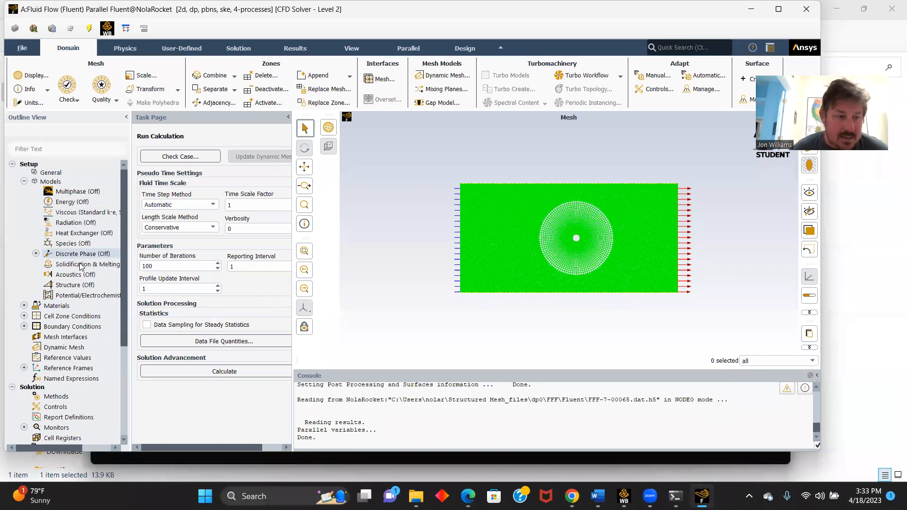
pyautogui.scroll(-1, 80, 269)
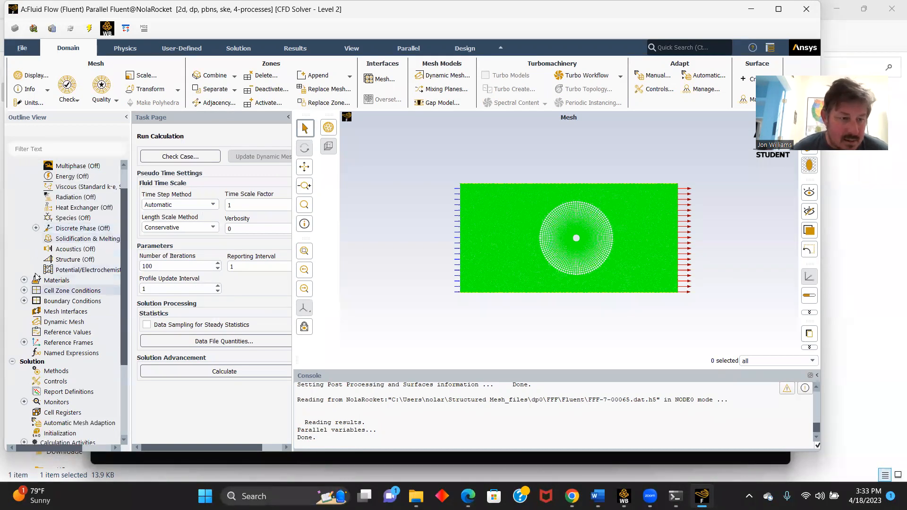
pyautogui.click(25, 280)
pyautogui.click(35, 291)
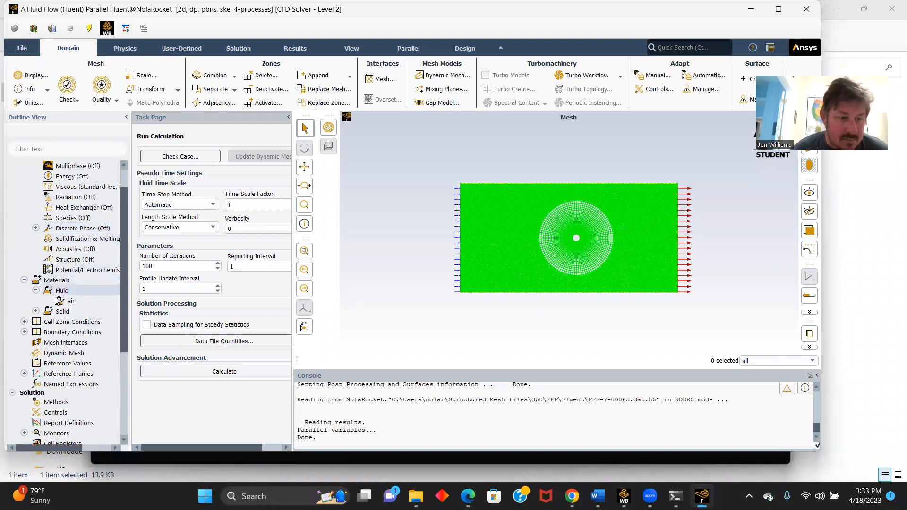
pyautogui.doubleClick(69, 299)
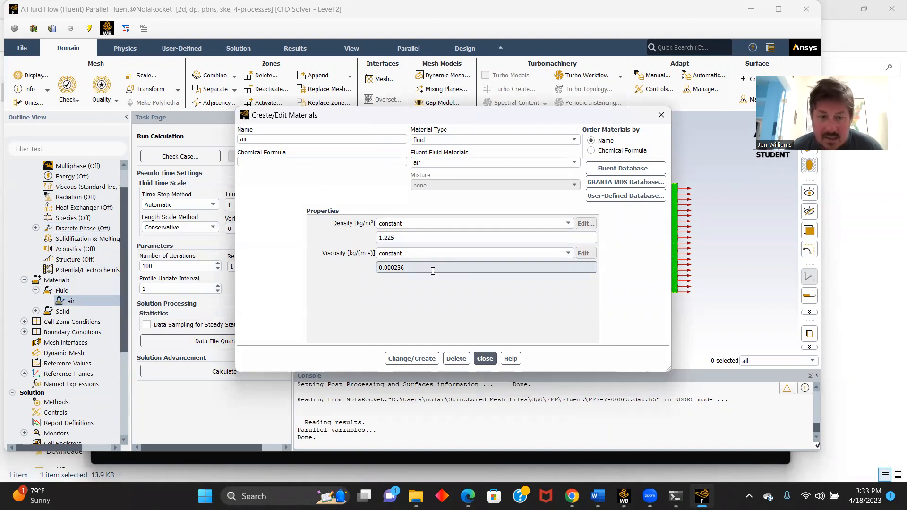
pyautogui.press('BackSpace')
pyautogui.press('BackSpace')
pyautogui.press('BackSpace')
pyautogui.press('BackSpace')
pyautogui.press('BackSpace')
pyautogui.press('BackSpace')
pyautogui.press('BackSpace')
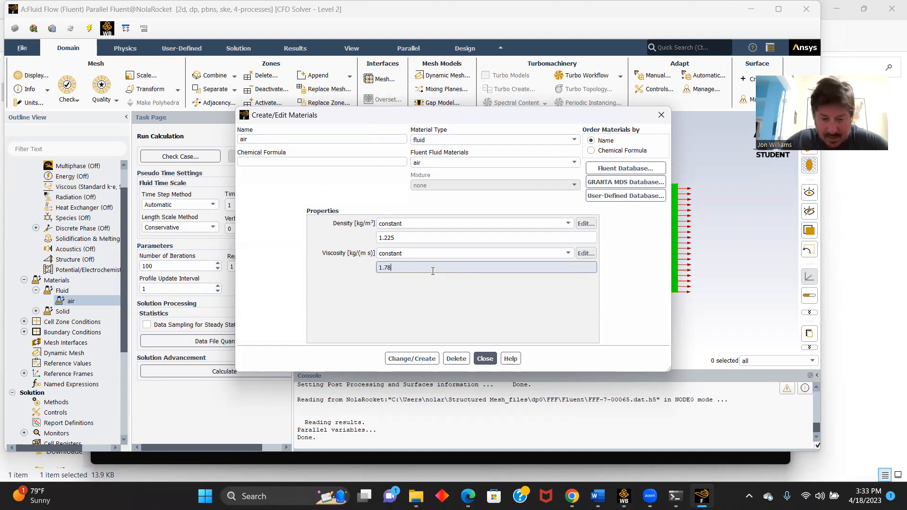
pyautogui.write('1.7894e-5')
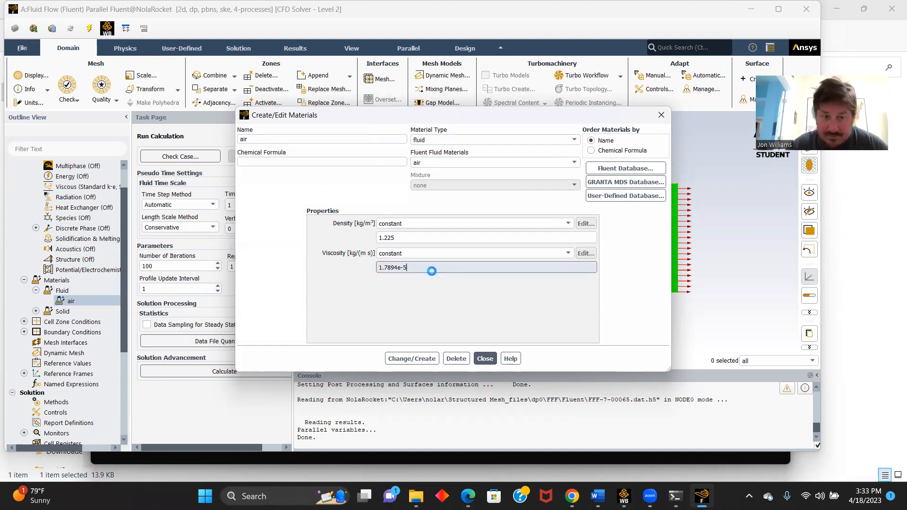
pyautogui.press('Return')
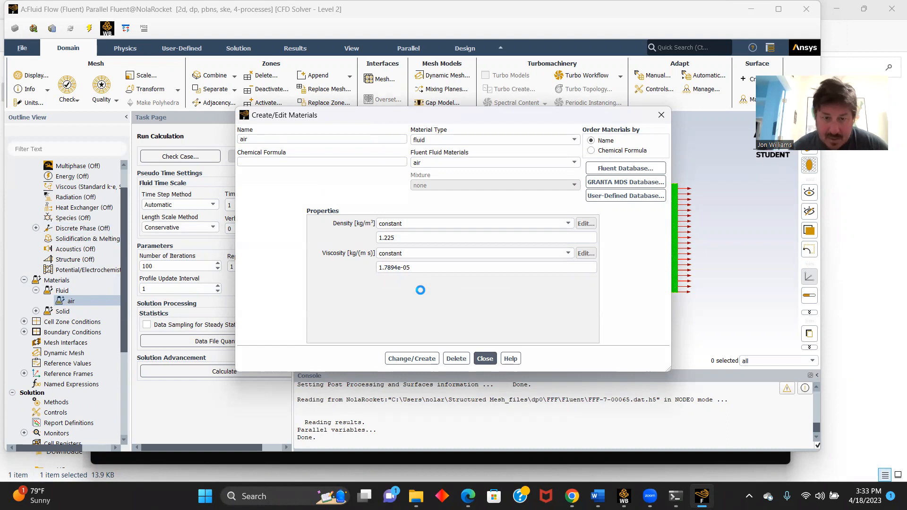
pyautogui.click(418, 360)
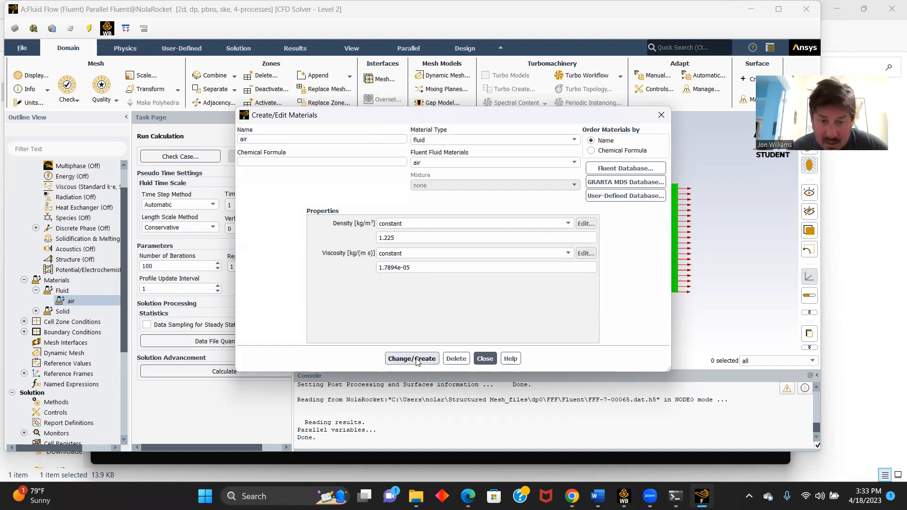
pyautogui.click(485, 360)
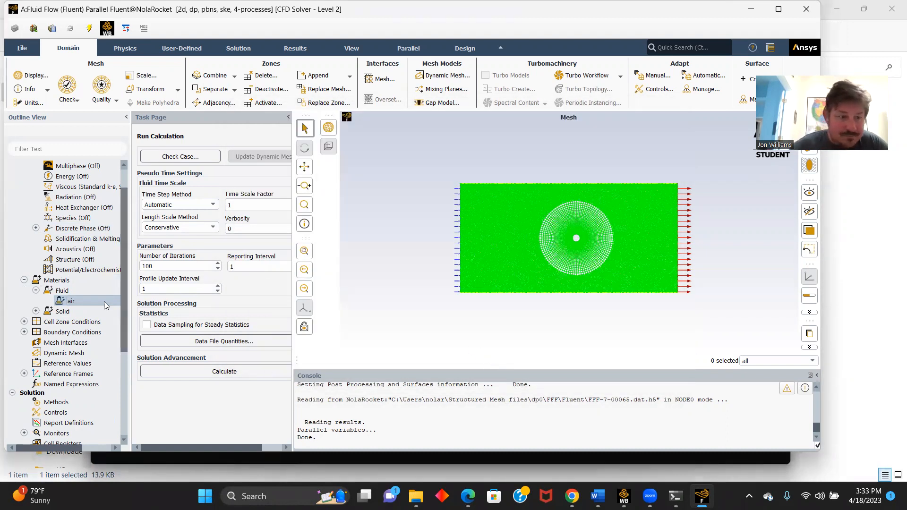
# Set the velocity magnitude of the velocity_inlet boundary condition to 12.42 m/s and apply it.
pyautogui.doubleClick(90, 332)
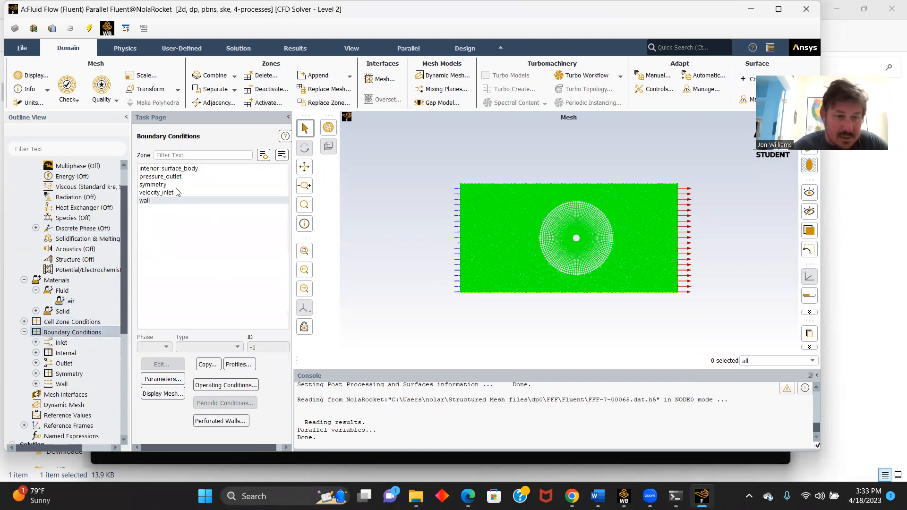
pyautogui.click(178, 193)
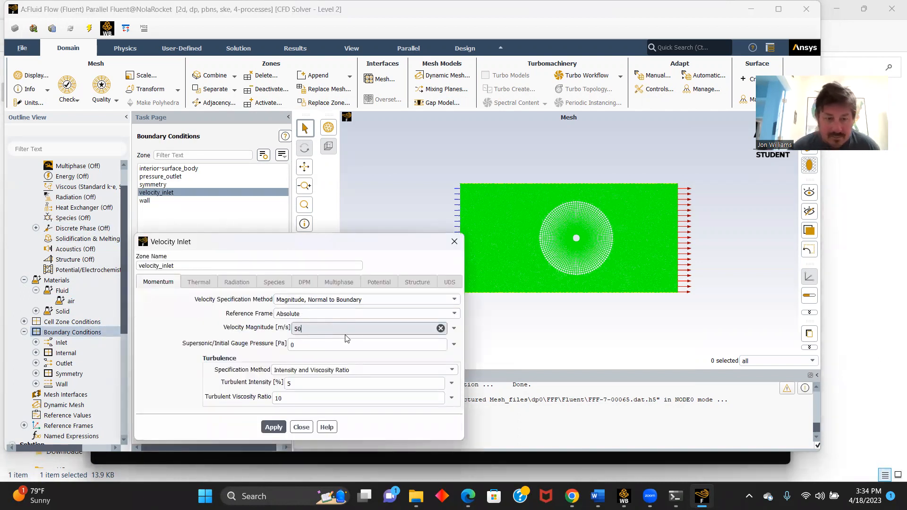
pyautogui.press('BackSpace')
pyautogui.press('BackSpace')
pyautogui.write('12.42')
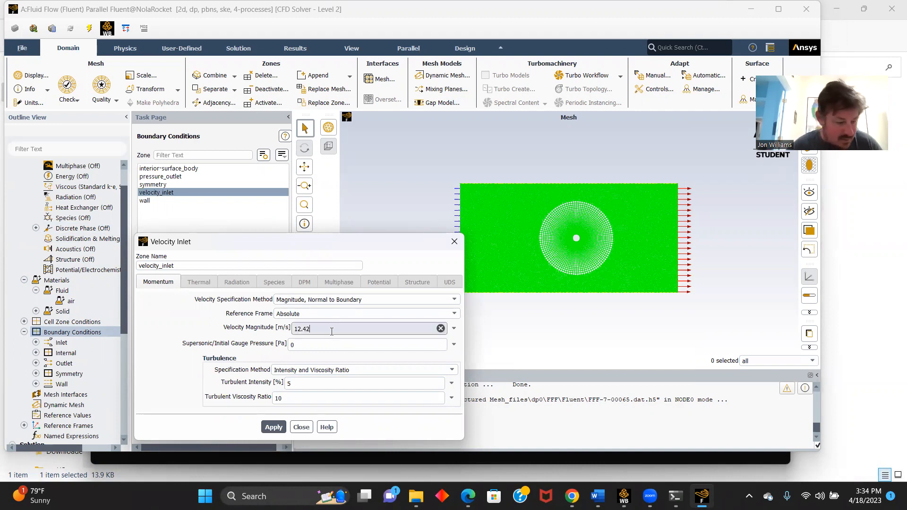
pyautogui.click(277, 427)
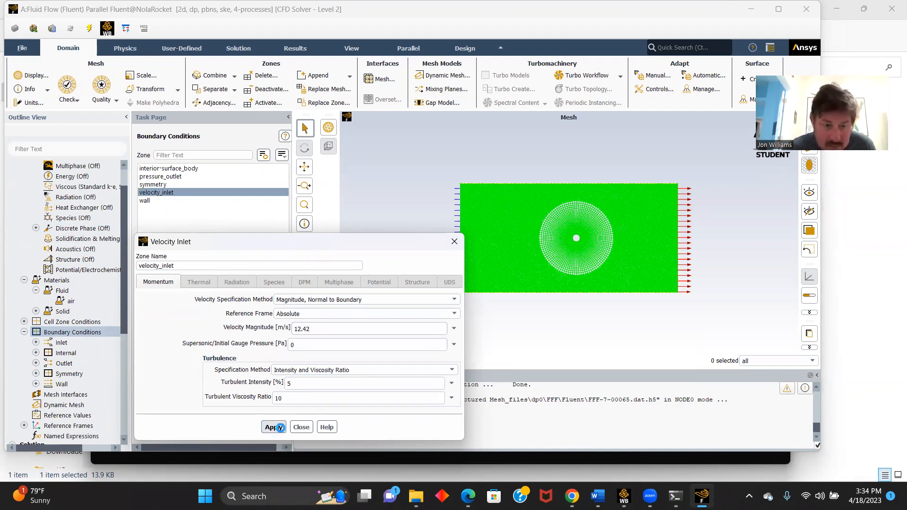
pyautogui.click(301, 427)
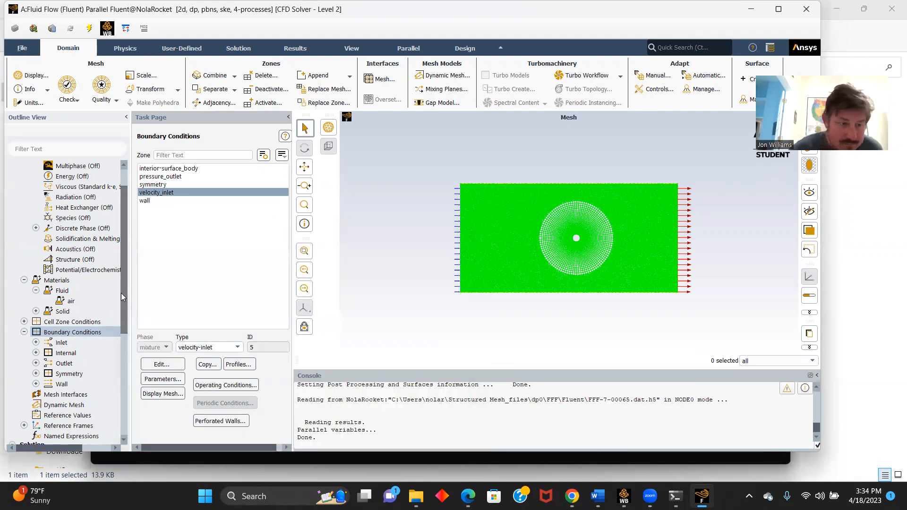
# Compute the reference values from velocity_inlet.
pyautogui.scroll(-1, 121, 297)
pyautogui.click(163, 177)
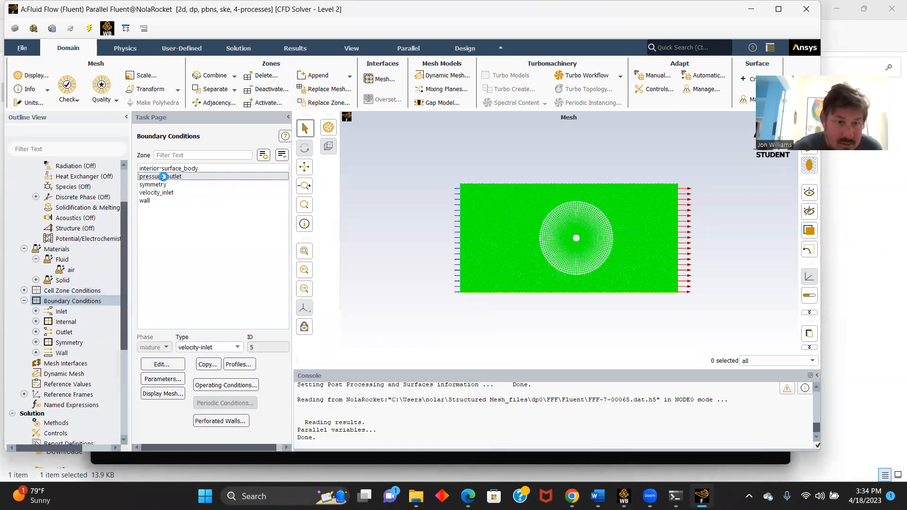
pyautogui.scroll(-1, 121, 331)
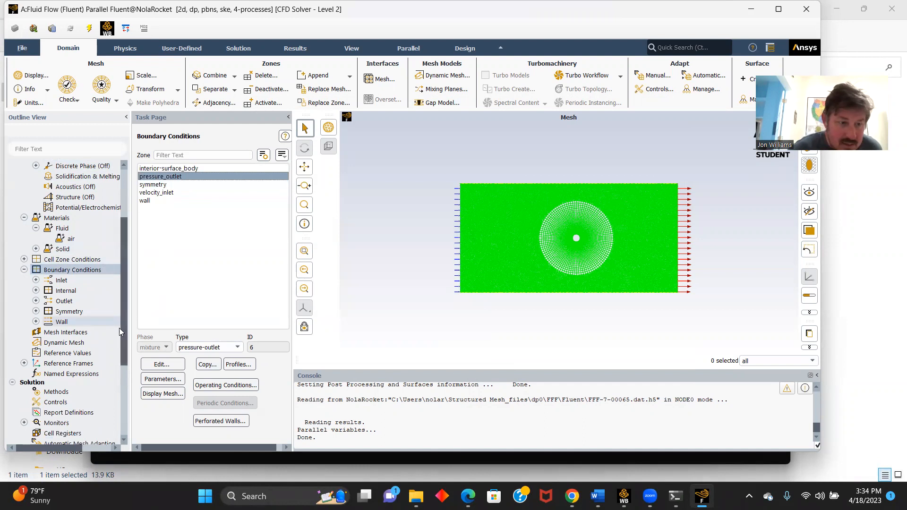
pyautogui.click(73, 355)
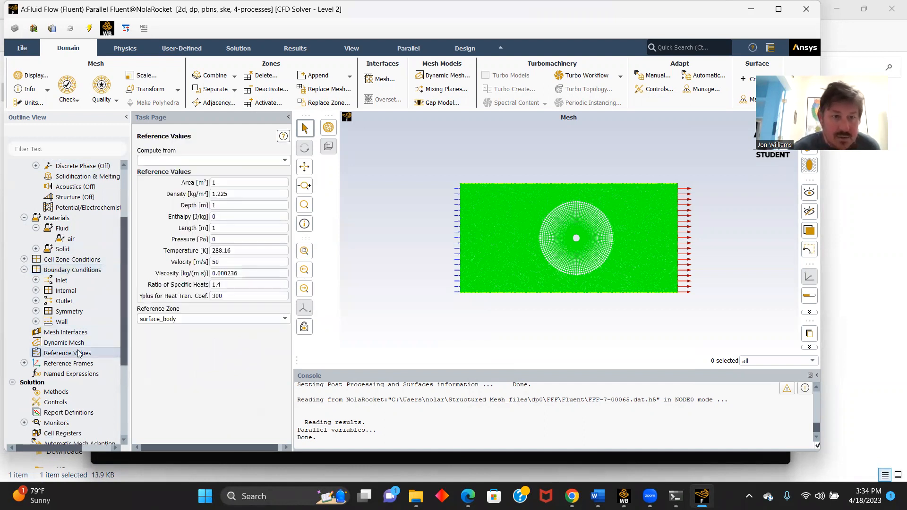
pyautogui.click(285, 160)
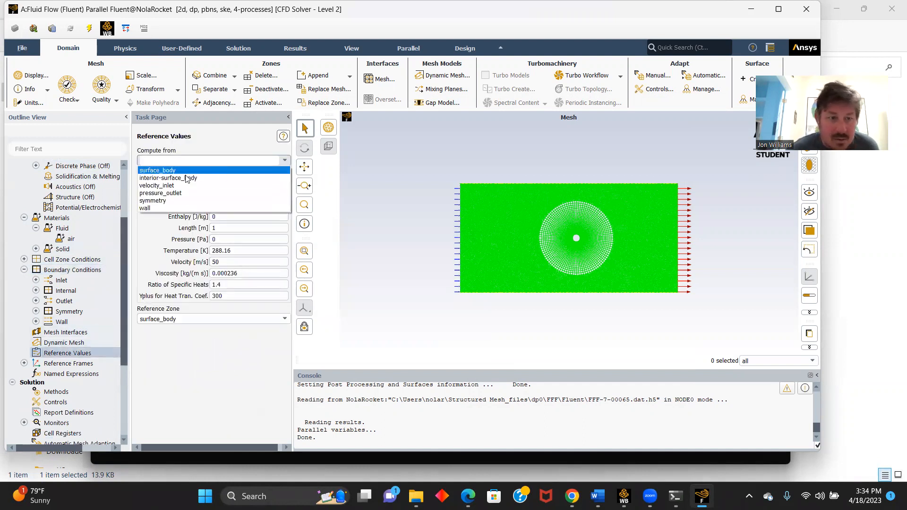
pyautogui.click(160, 185)
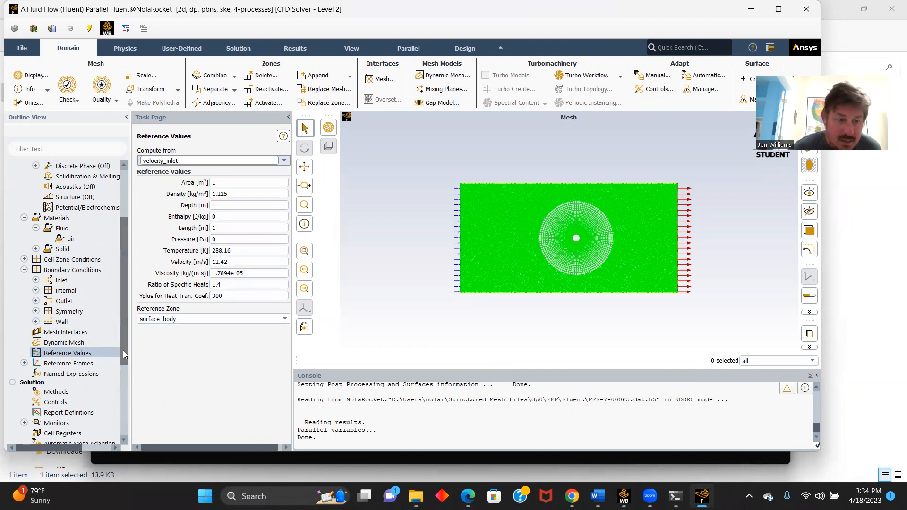
# Initialize the solution with the Hybrid Initialization method.
pyautogui.scroll(-2, 126, 355)
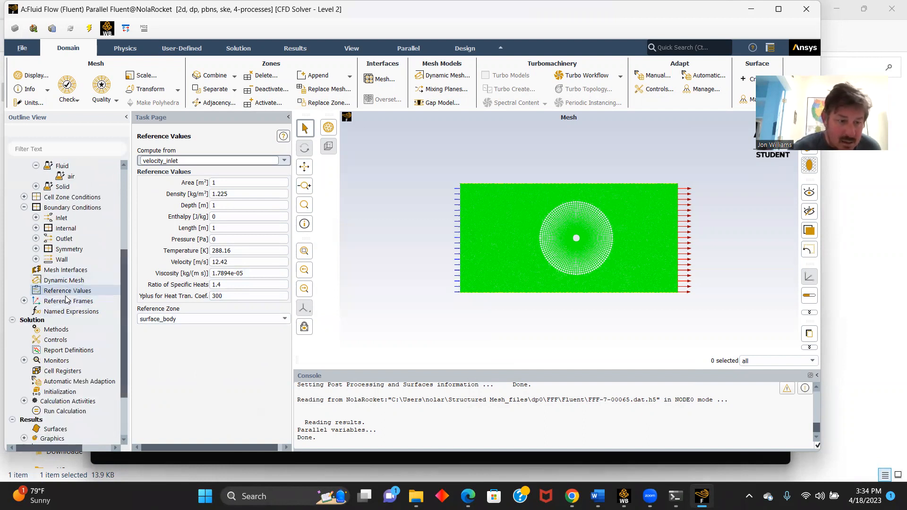
pyautogui.click(61, 393)
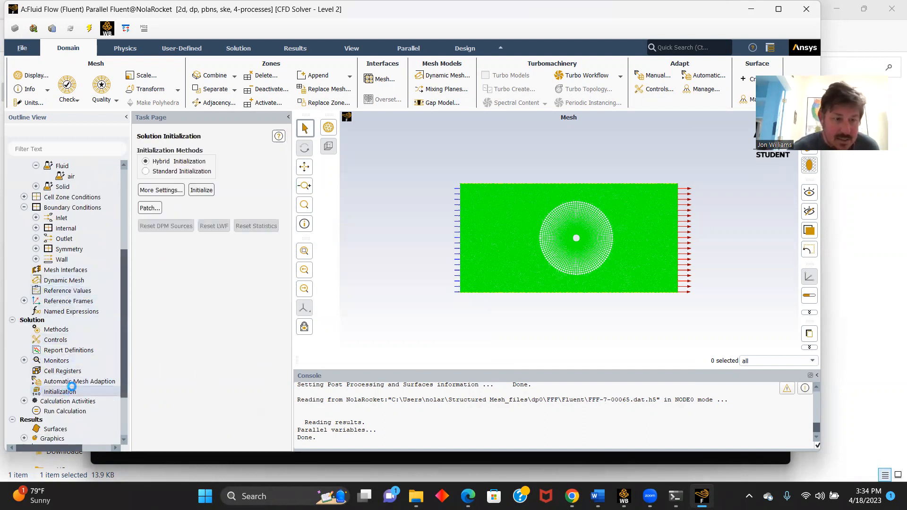
pyautogui.click(195, 192)
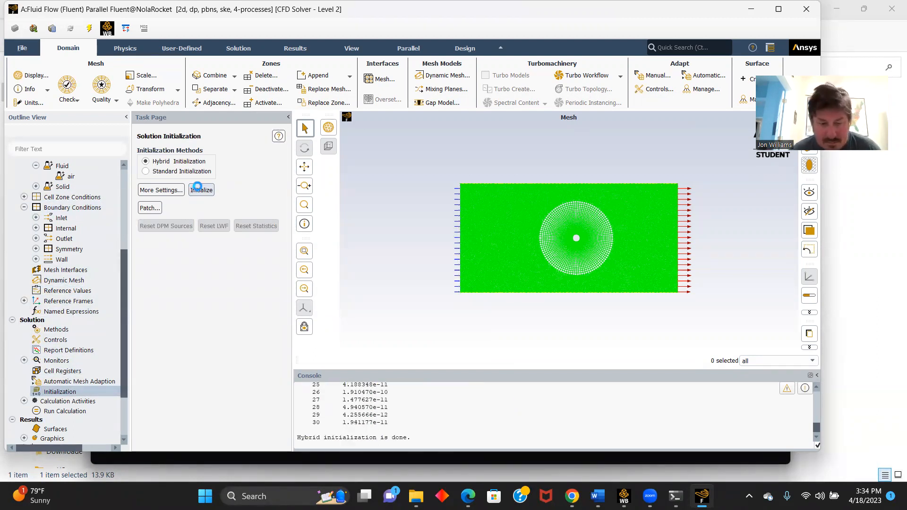
pyautogui.scroll(-1, 94, 255)
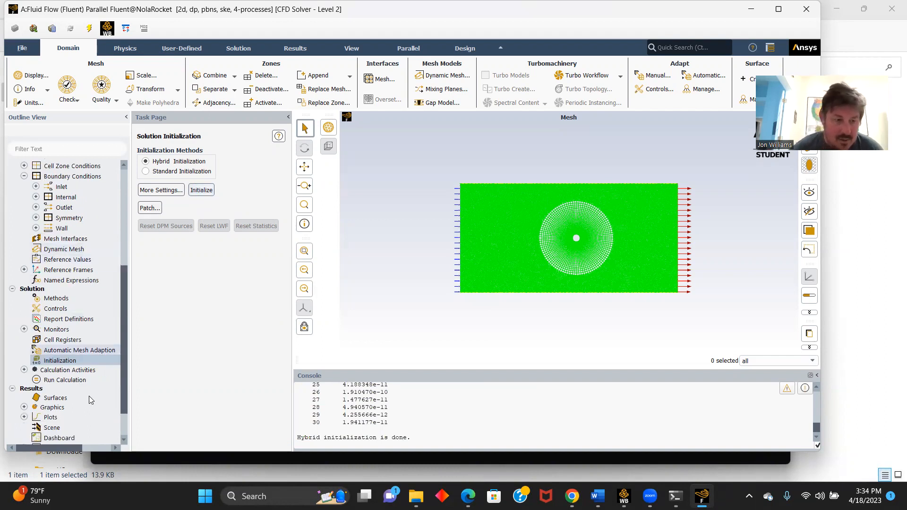
# Run the calculation with 100 iterations and dismiss the completion notice.
pyautogui.click(71, 381)
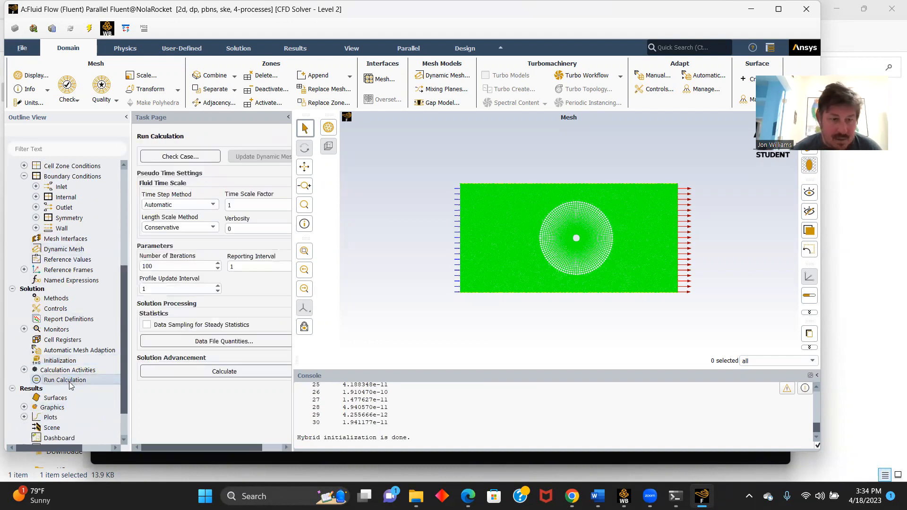
pyautogui.click(231, 370)
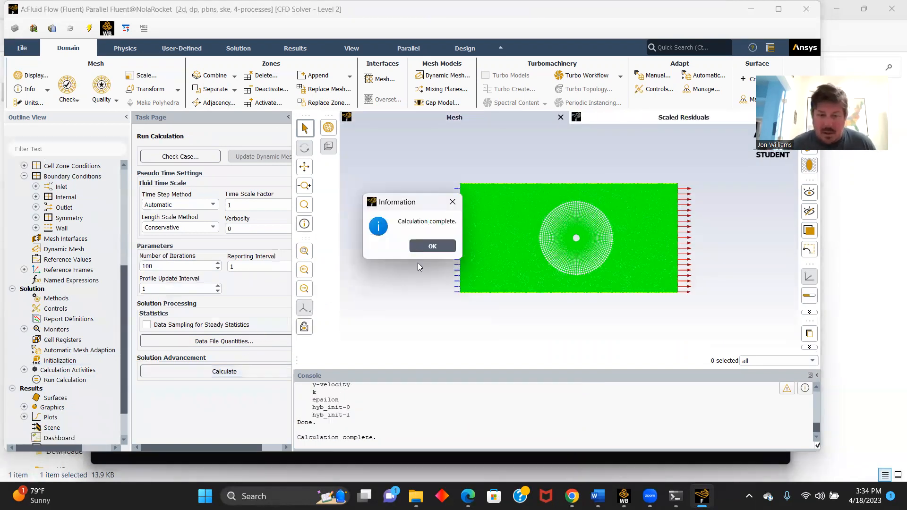
pyautogui.click(432, 246)
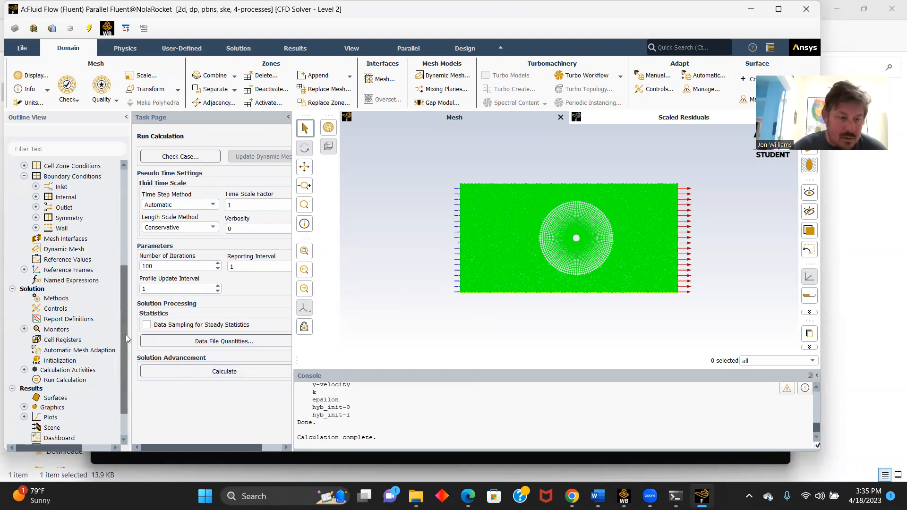
# Create and display an XY plot of the Pressure Coefficient along the wall surface, then close the plot settings.
pyautogui.scroll(-1, 71, 359)
pyautogui.doubleClick(47, 385)
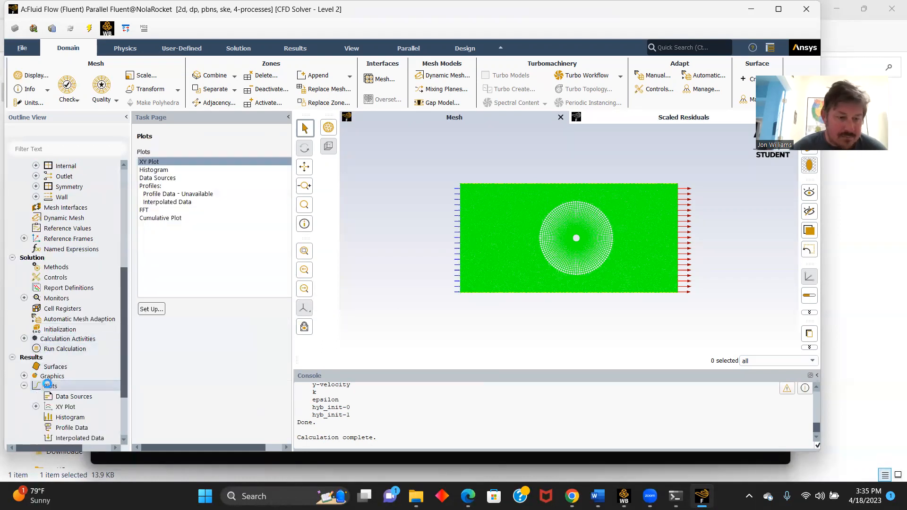
pyautogui.doubleClick(70, 408)
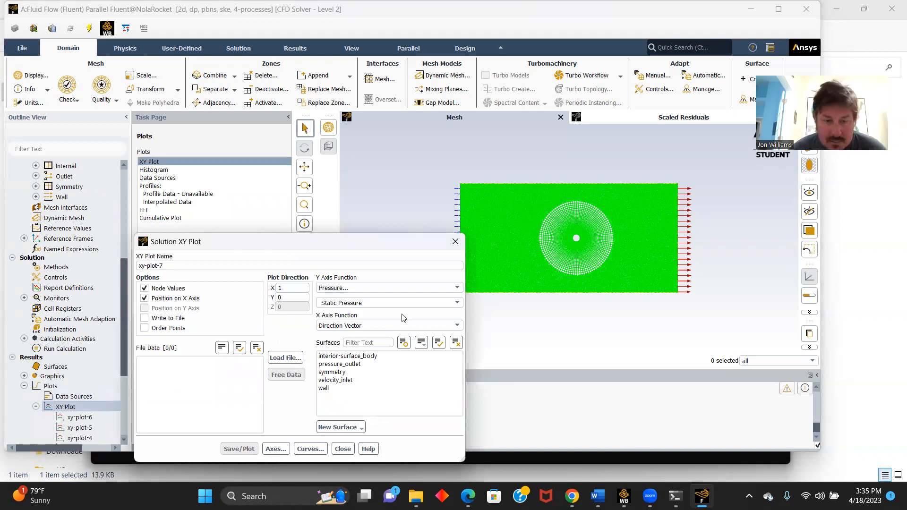
pyautogui.click(448, 304)
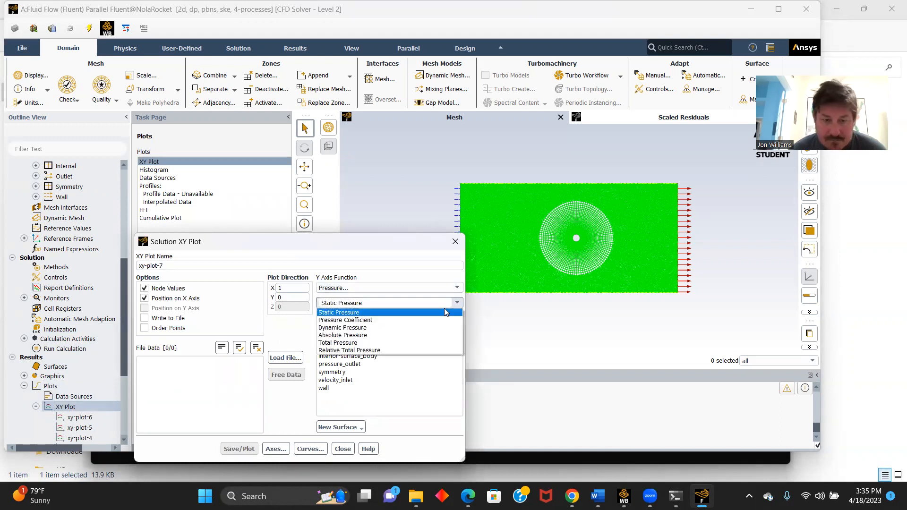
pyautogui.click(371, 320)
pyautogui.click(324, 389)
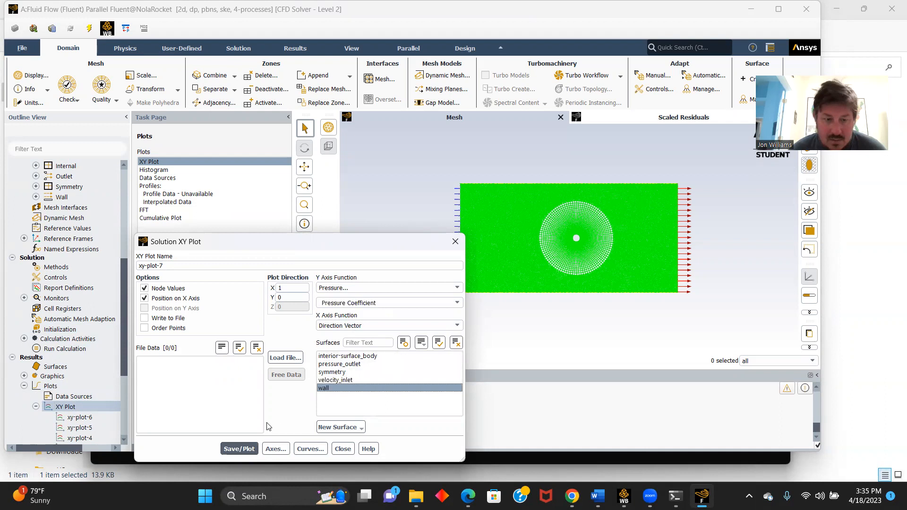
pyautogui.click(239, 449)
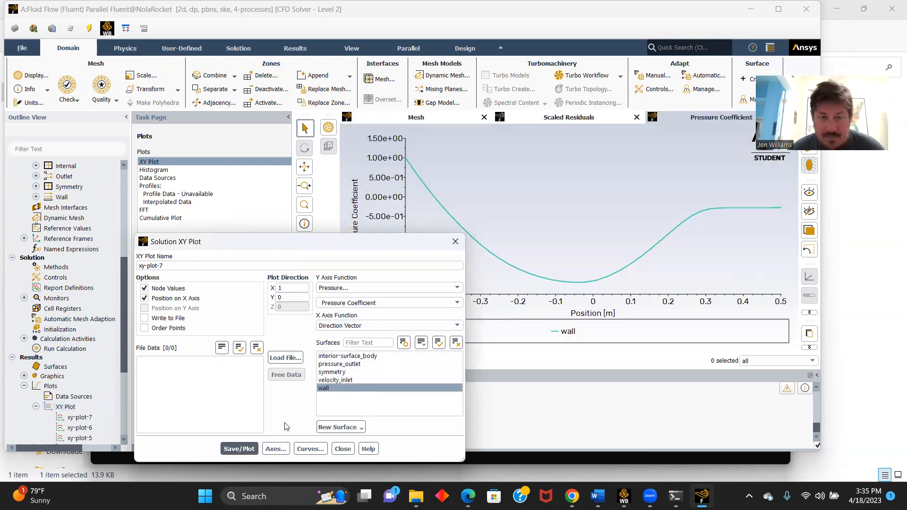
pyautogui.click(343, 449)
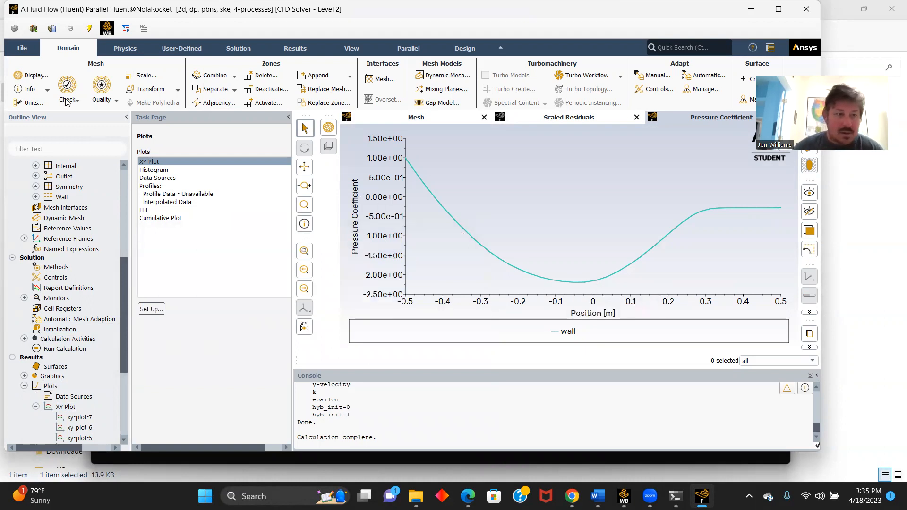
# Close Fluent, using the settings changes for the current calculation only, and open the Results in CFD-Post.
pyautogui.click(21, 49)
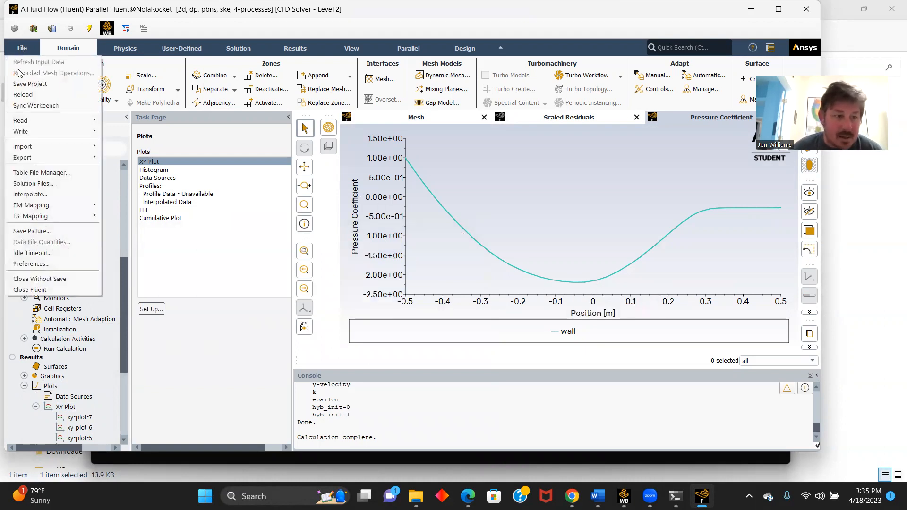
pyautogui.click(37, 289)
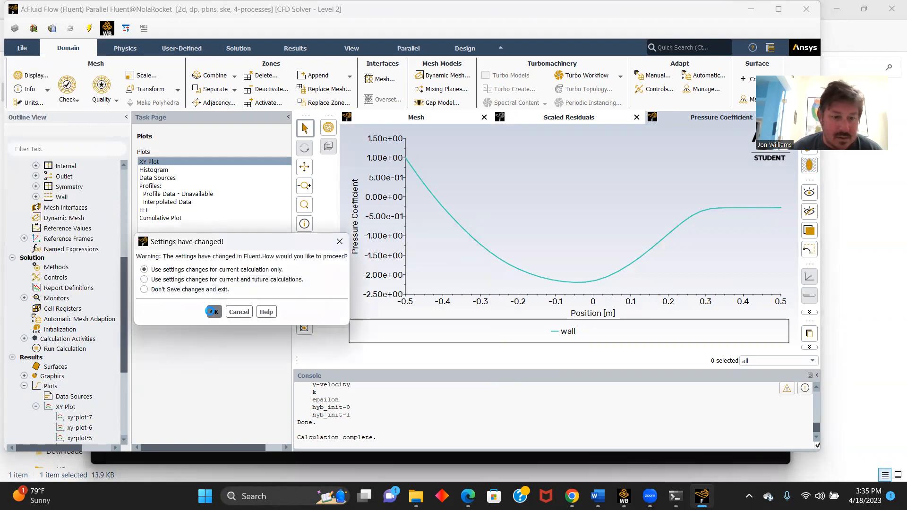
pyautogui.click(210, 311)
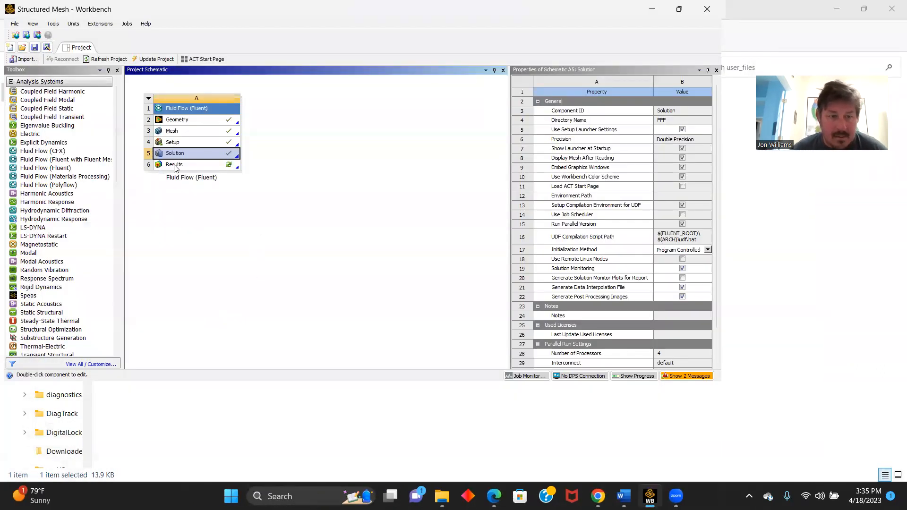
pyautogui.doubleClick(175, 166)
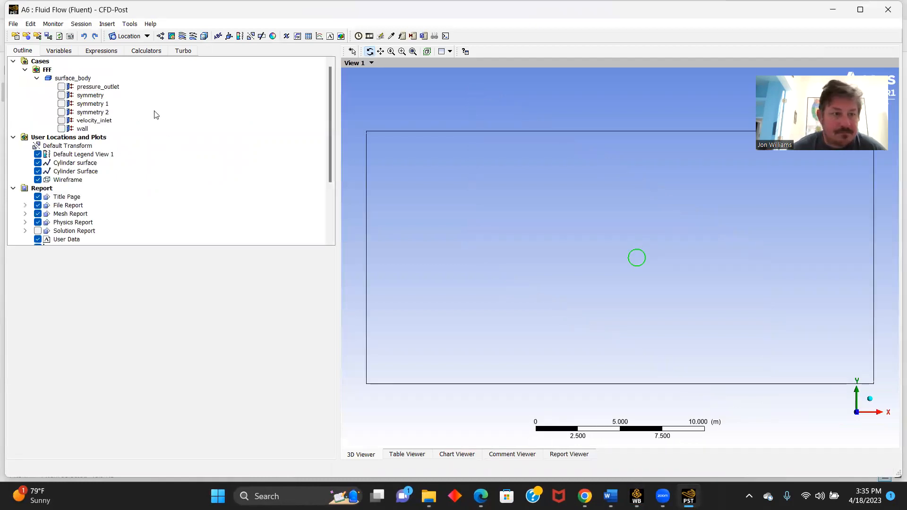
# Change the Cp Coeff expression to Pressure/((0.5*1.225)*12.42^2) and apply it.
pyautogui.click(102, 51)
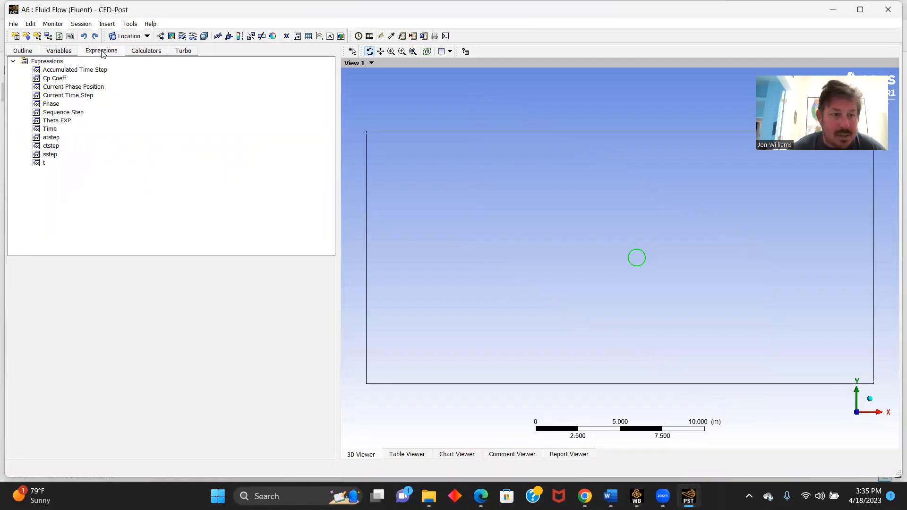
pyautogui.click(158, 78)
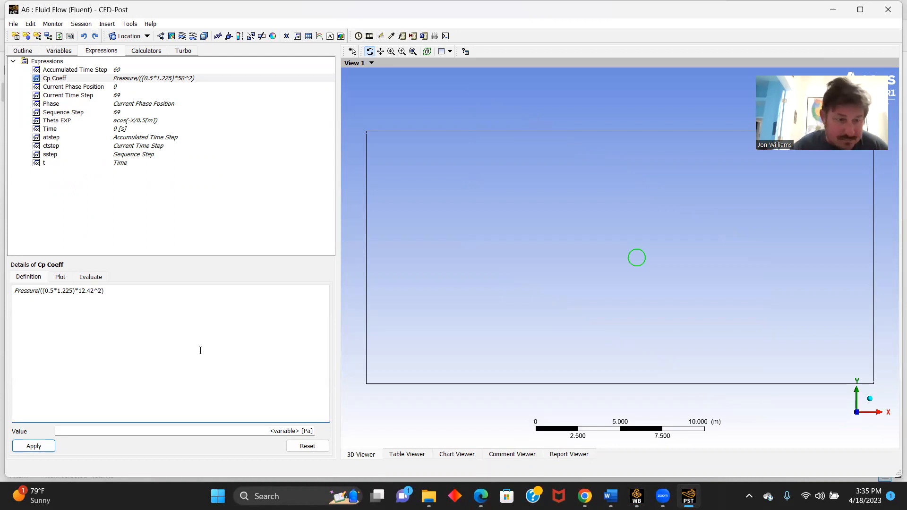
pyautogui.click(34, 446)
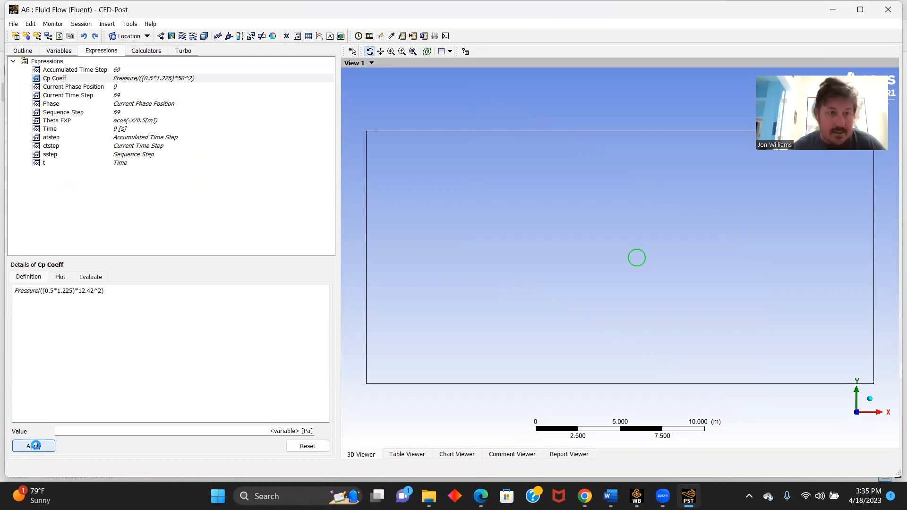
# Insert a new chart and set the location of its first data series to Cylinder Surface.
pyautogui.click(320, 37)
pyautogui.click(350, 81)
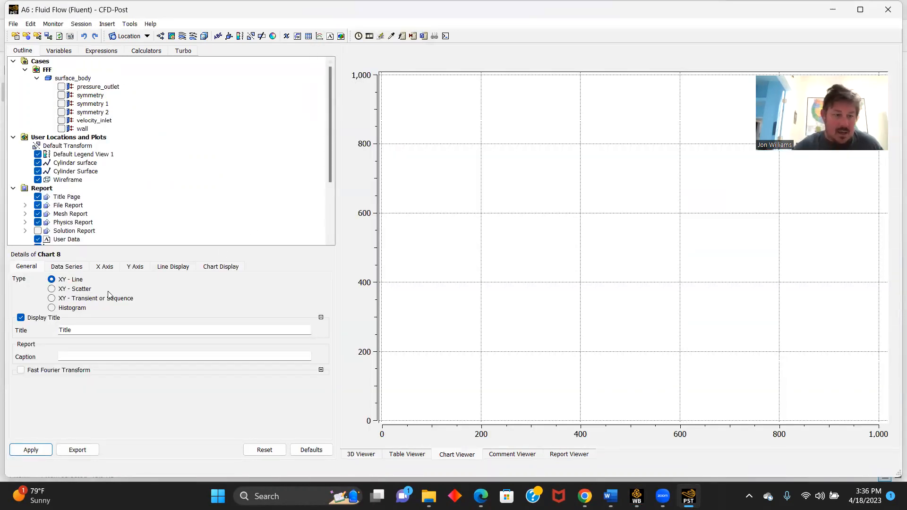
pyautogui.click(67, 266)
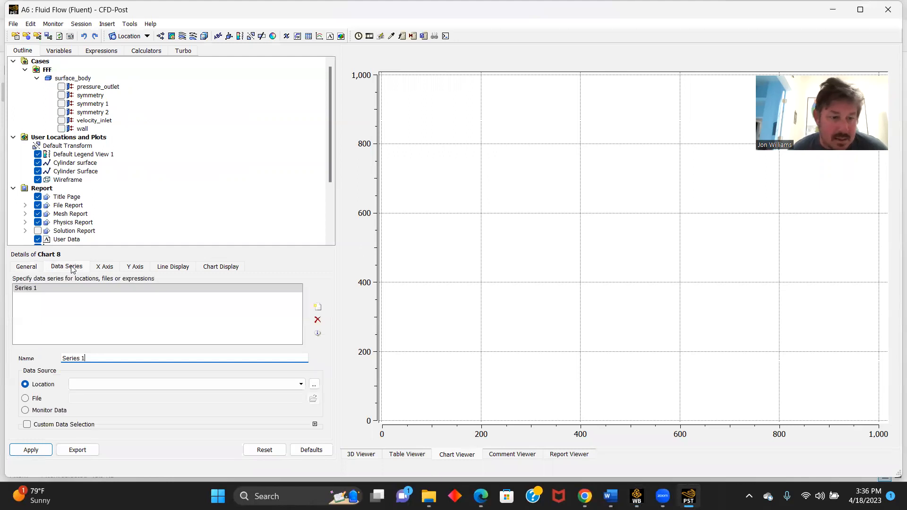
pyautogui.click(293, 383)
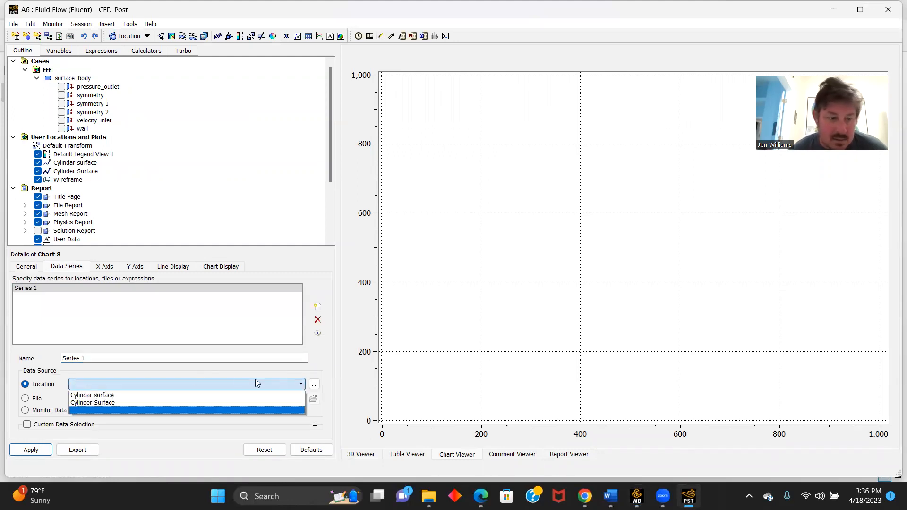
pyautogui.click(109, 403)
# Set the chart's X axis variable to Theta and its Y axis variable to Pressure Coefficient, and apply the chart.
pyautogui.click(105, 268)
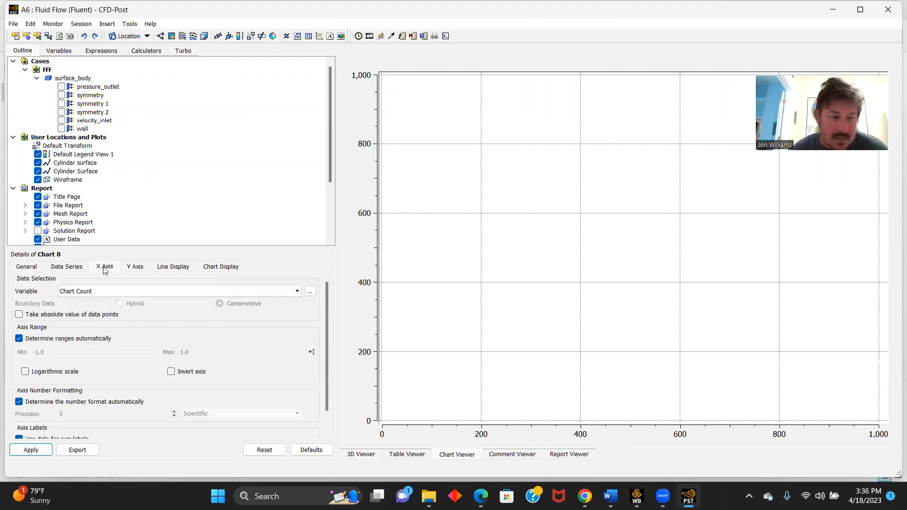
pyautogui.click(298, 291)
pyautogui.scroll(-3, 85, 331)
pyautogui.click(76, 349)
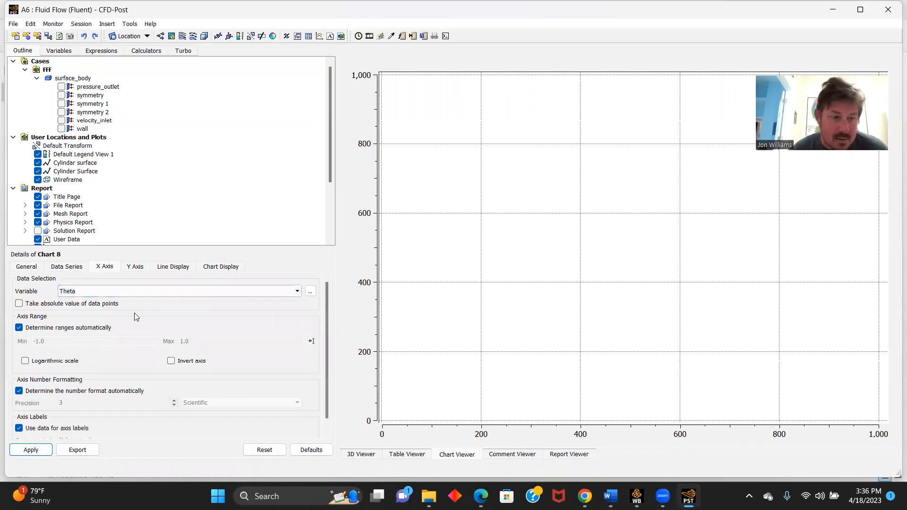
pyautogui.click(135, 267)
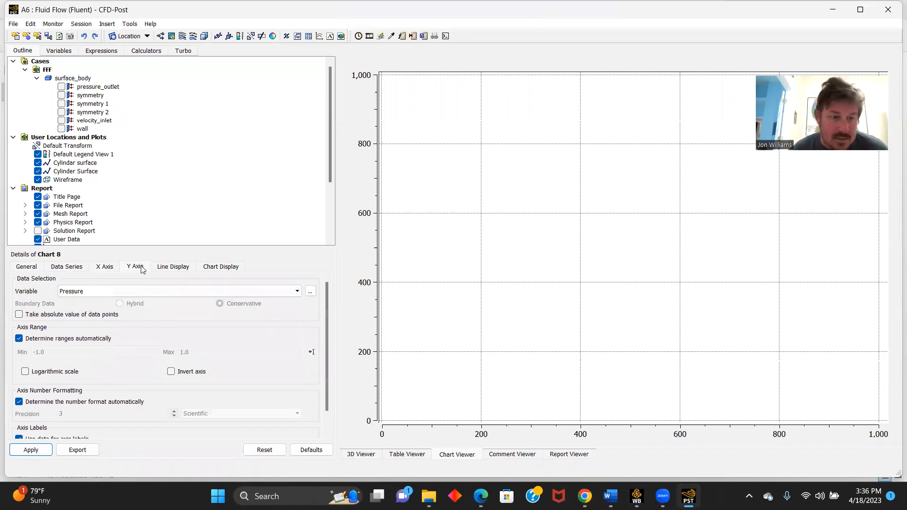
pyautogui.click(298, 291)
pyautogui.scroll(-2, 135, 339)
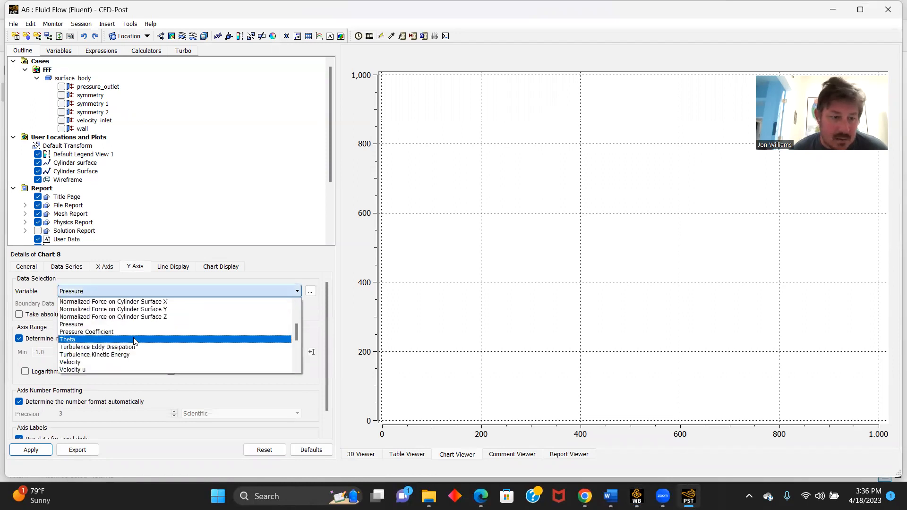
pyautogui.click(83, 332)
pyautogui.click(32, 450)
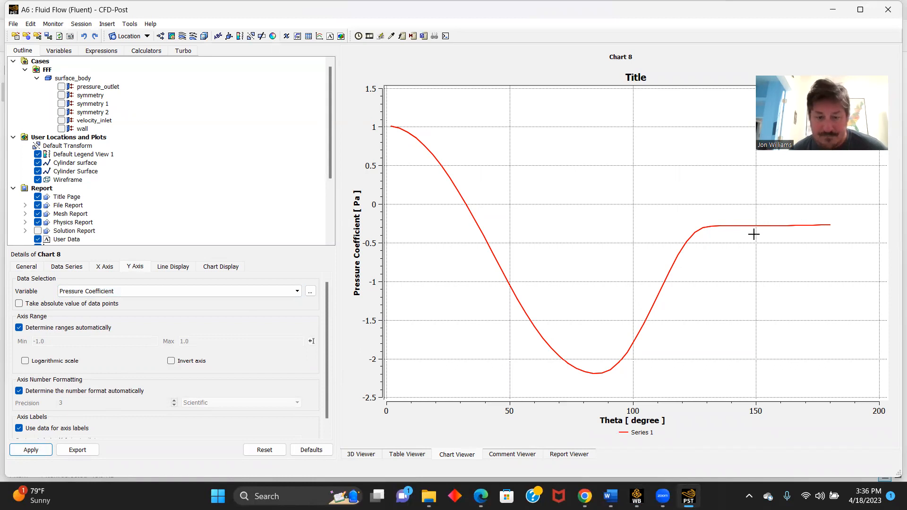
# Start a data export of the Cylinder Surface and name the export file Re3.csv.
pyautogui.click(15, 24)
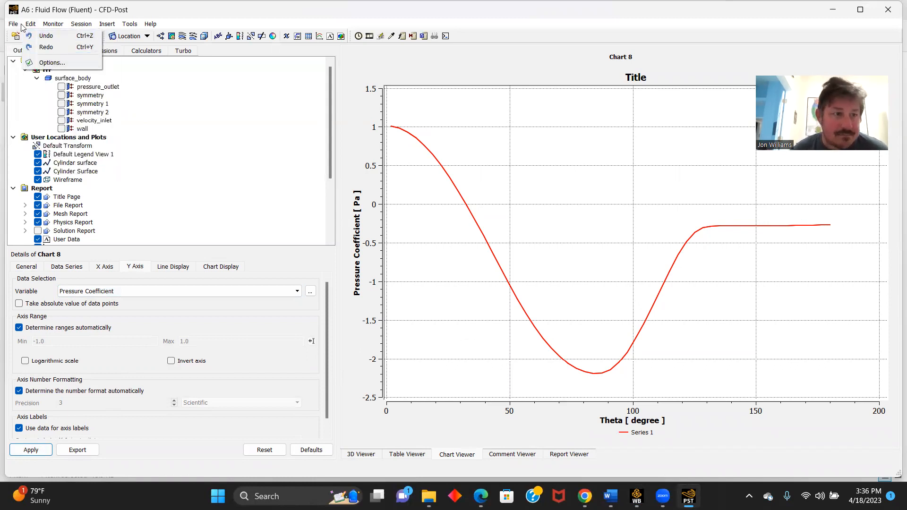
pyautogui.moveTo(55, 105)
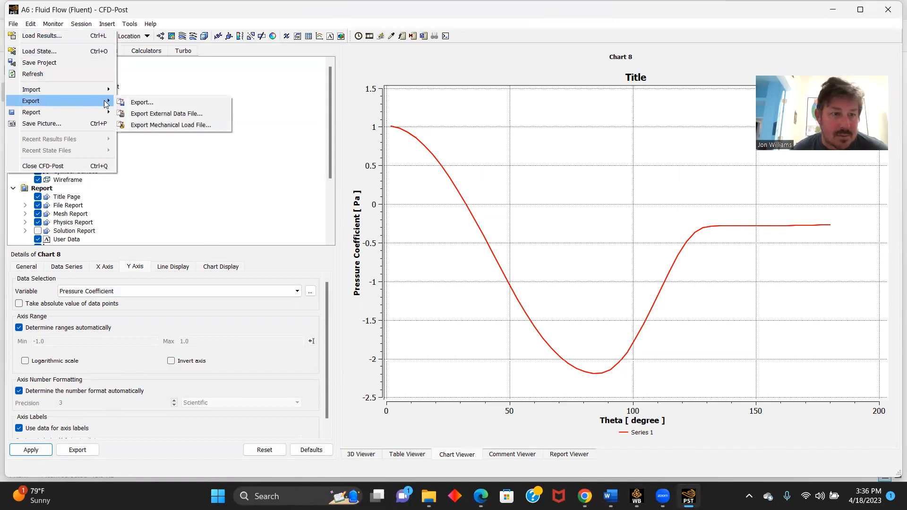
pyautogui.click(144, 103)
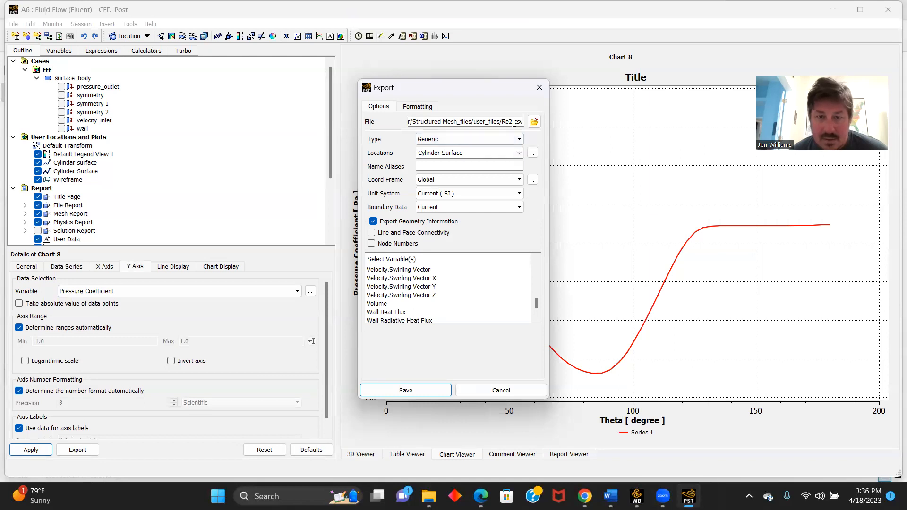
pyautogui.press('BackSpace')
pyautogui.write('3')
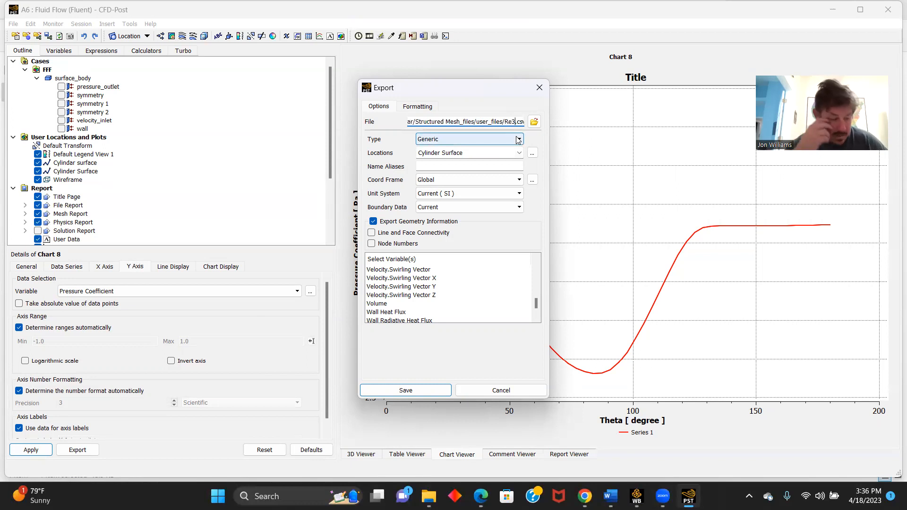
# Select Pressure Coefficient among the variables to export and save the data file.
pyautogui.scroll(-2, 469, 264)
pyautogui.scroll(5, 468, 266)
pyautogui.scroll(3, 468, 266)
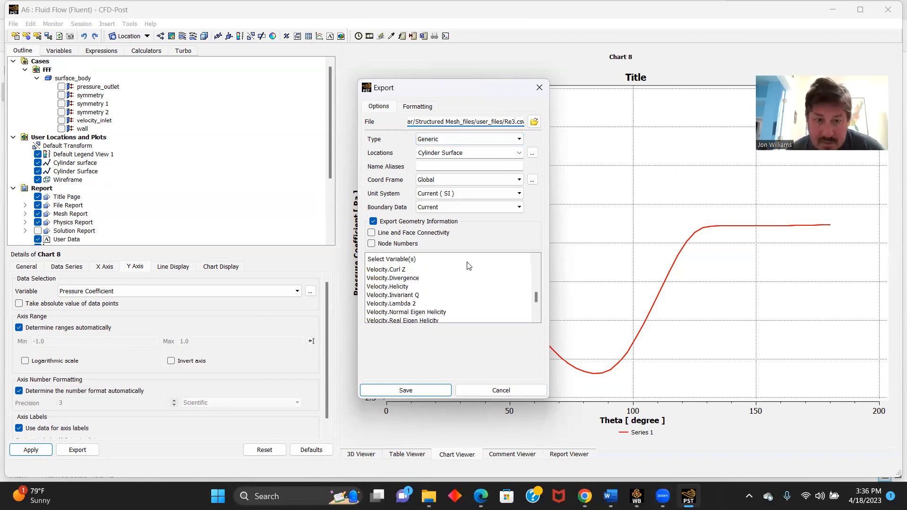
pyautogui.scroll(5, 465, 270)
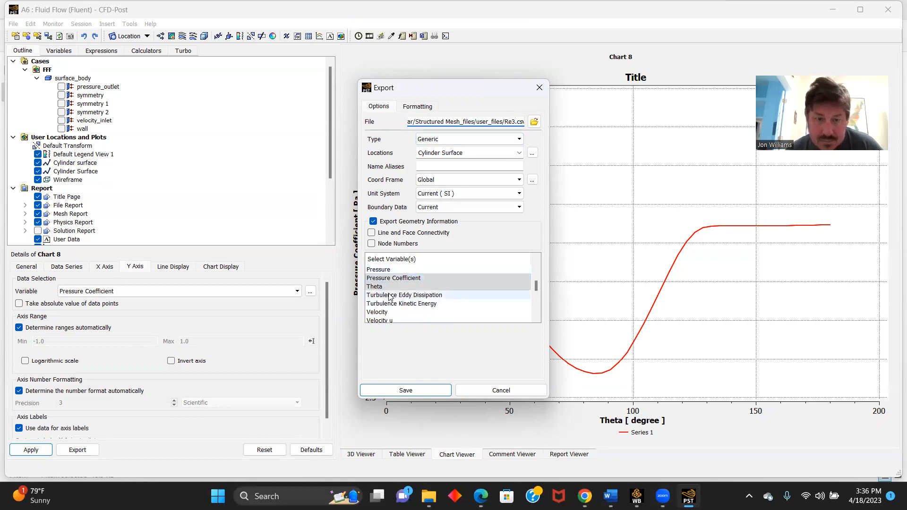
pyautogui.click(389, 279)
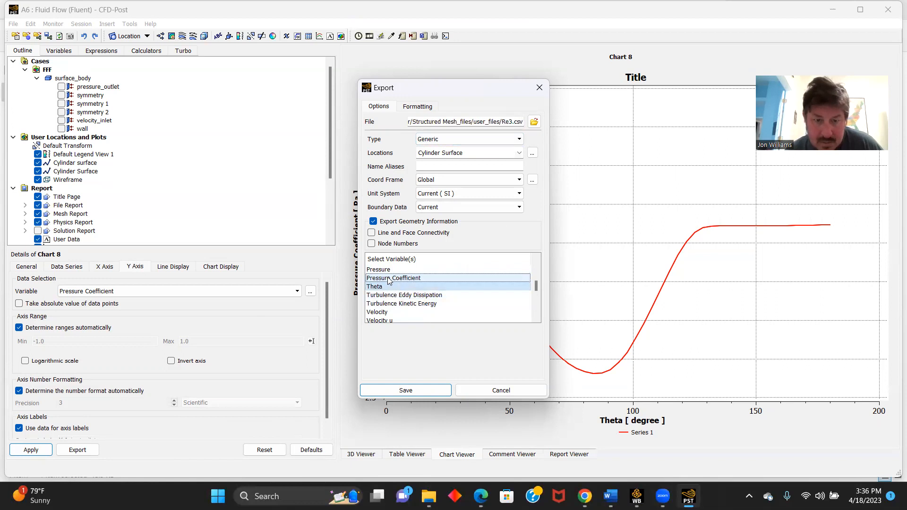
pyautogui.click(388, 278)
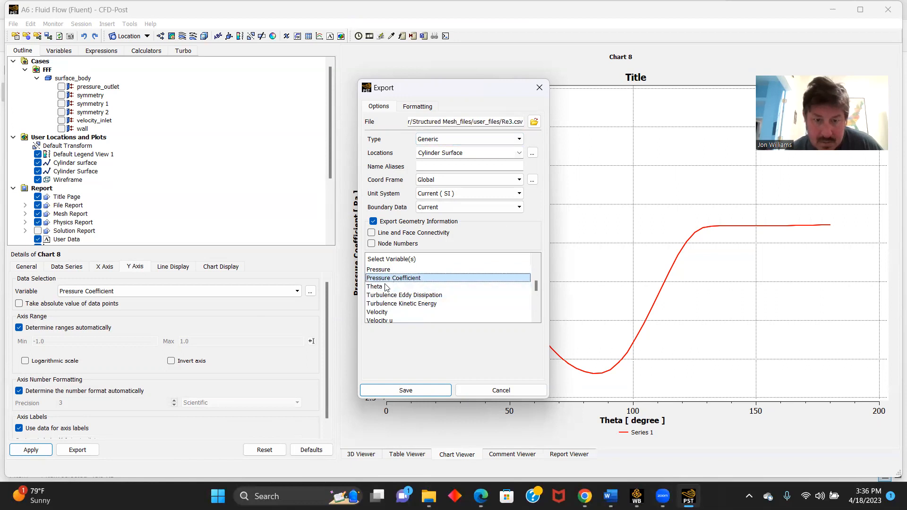
pyautogui.click(412, 390)
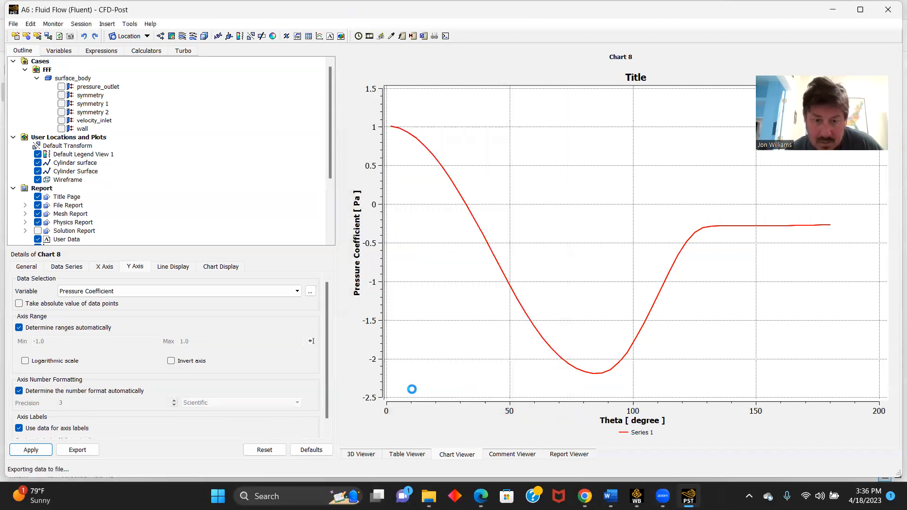
# Close CFD-Post and reopen the Solution of the fluid flow system in Fluent.
pyautogui.click(13, 24)
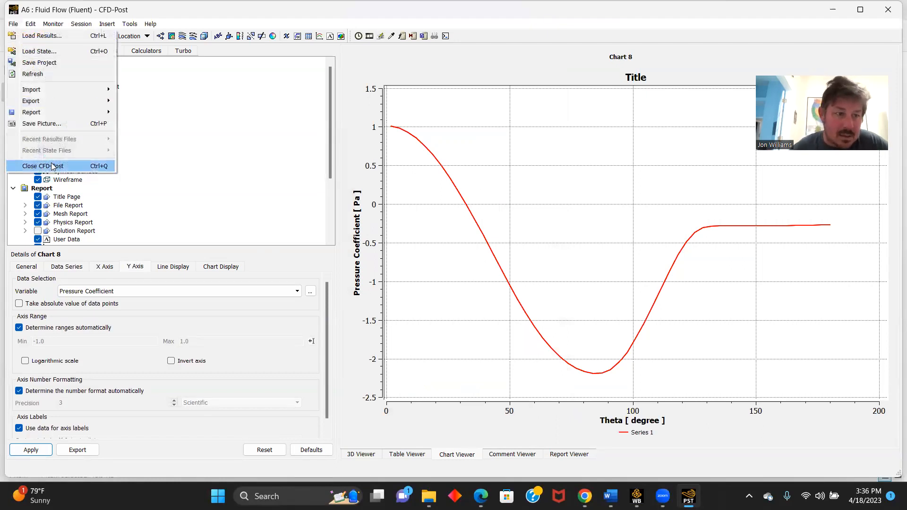
pyautogui.click(37, 164)
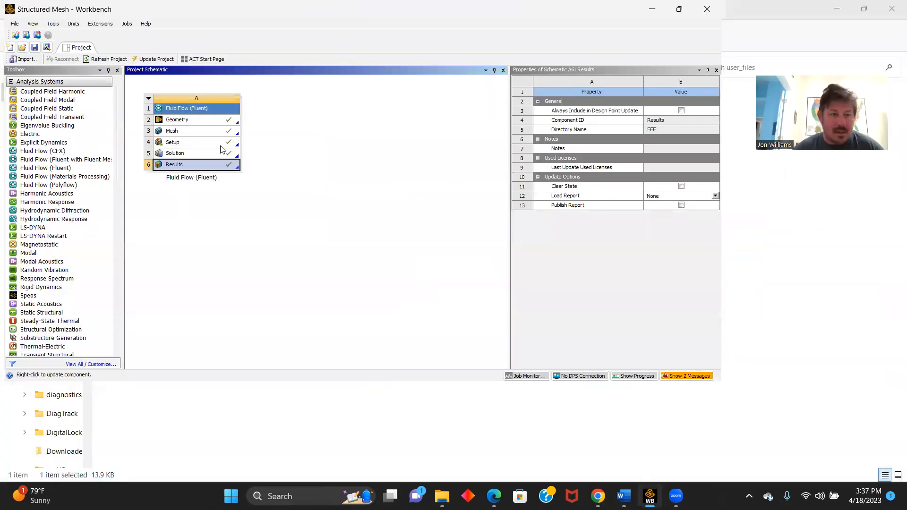
pyautogui.doubleClick(174, 154)
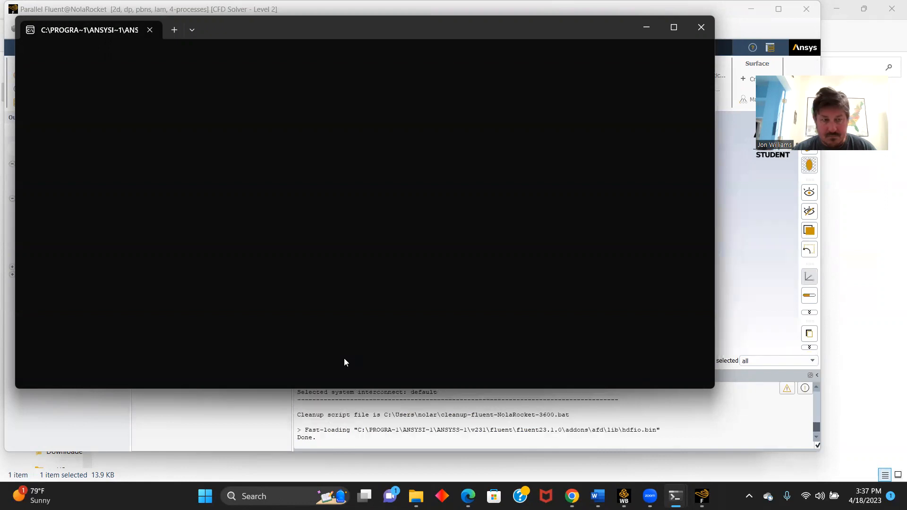
pyautogui.click(724, 286)
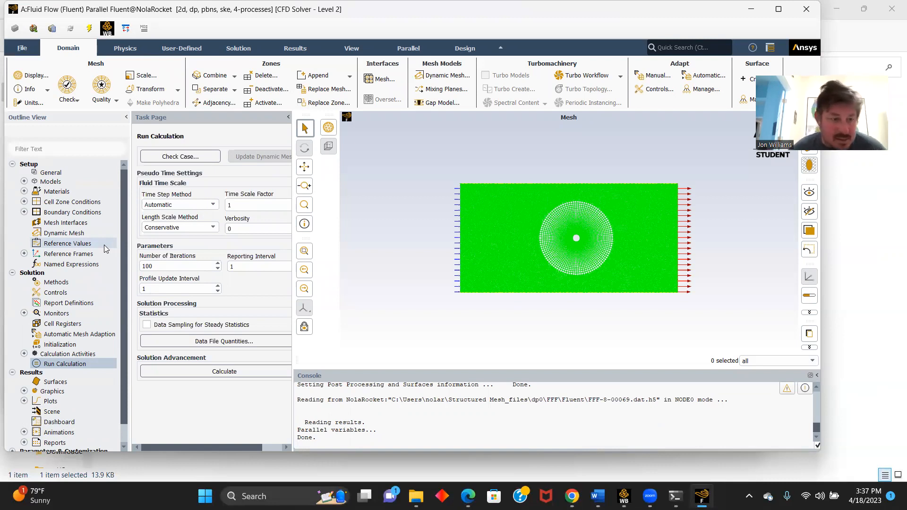
# Expand the setup's models and materials down to the fluid and solid material groups.
pyautogui.click(24, 181)
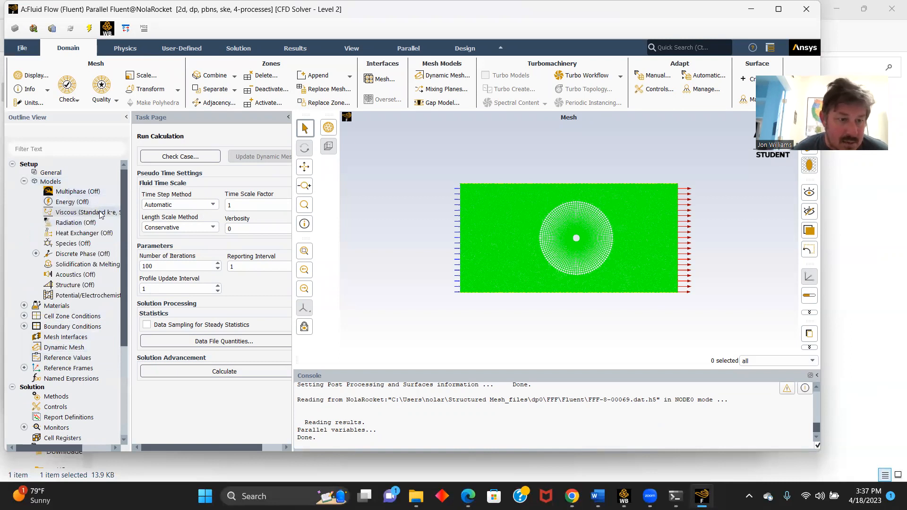
pyautogui.click(24, 305)
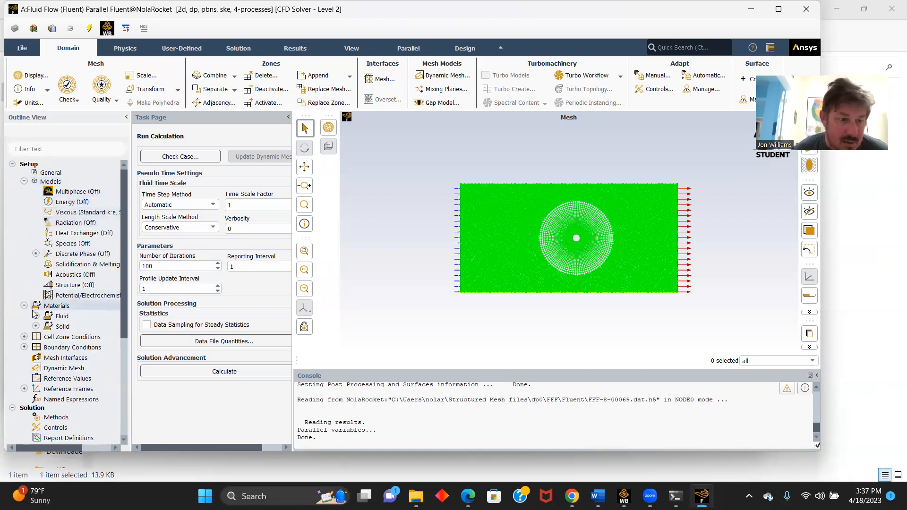
# Review the air material's constant density and viscosity, and reapply its definition without changing any property.
pyautogui.click(36, 316)
pyautogui.doubleClick(80, 326)
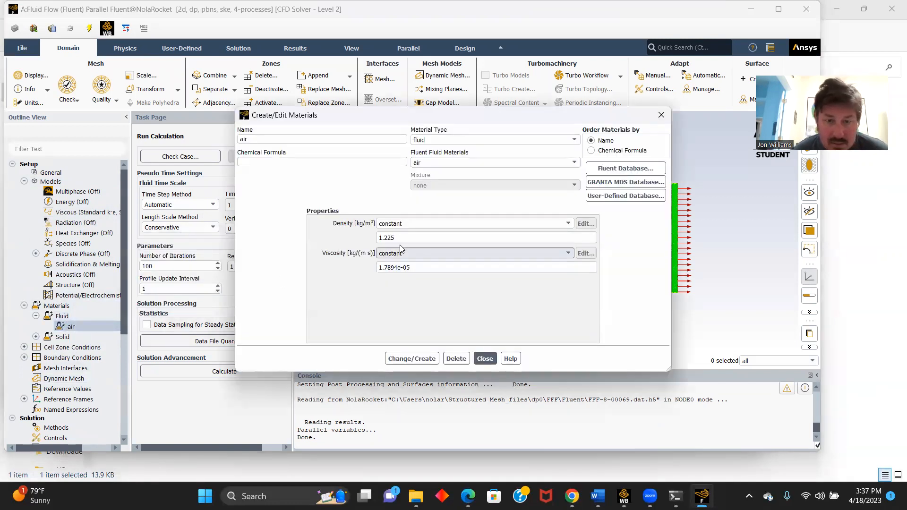
pyautogui.click(411, 359)
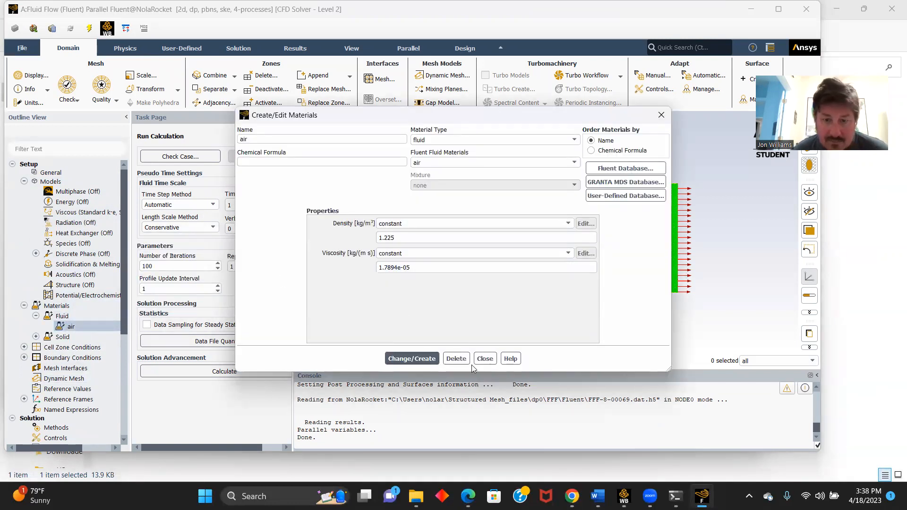
pyautogui.click(483, 358)
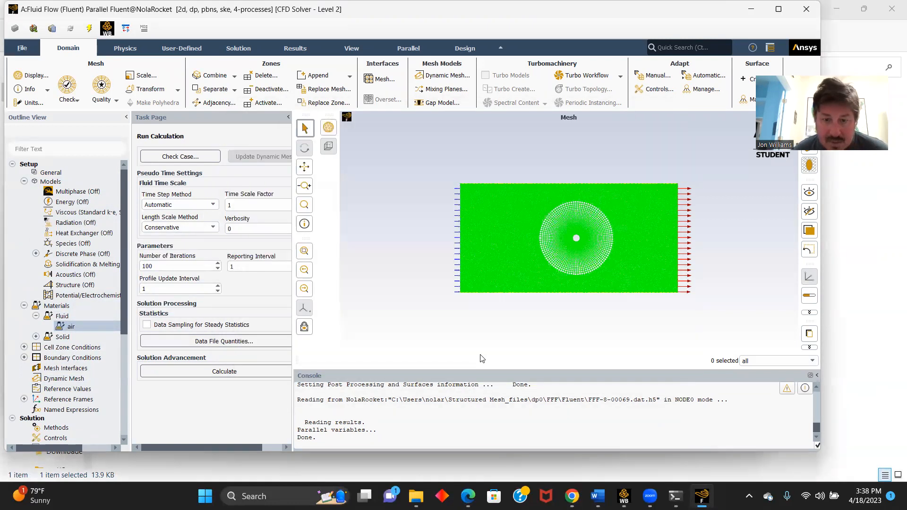
# Set the velocity magnitude of the velocity_inlet boundary to 52.586 m/s and apply it.
pyautogui.doubleClick(76, 358)
pyautogui.click(161, 192)
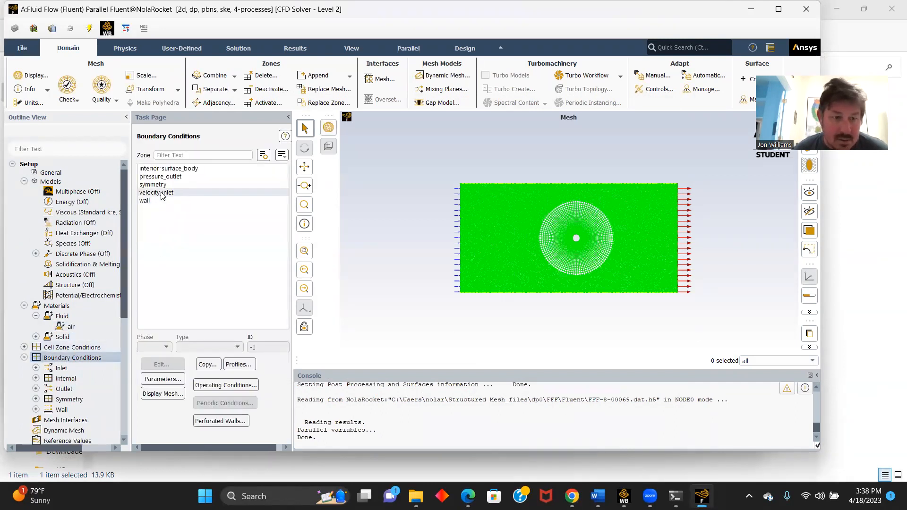
pyautogui.click(161, 363)
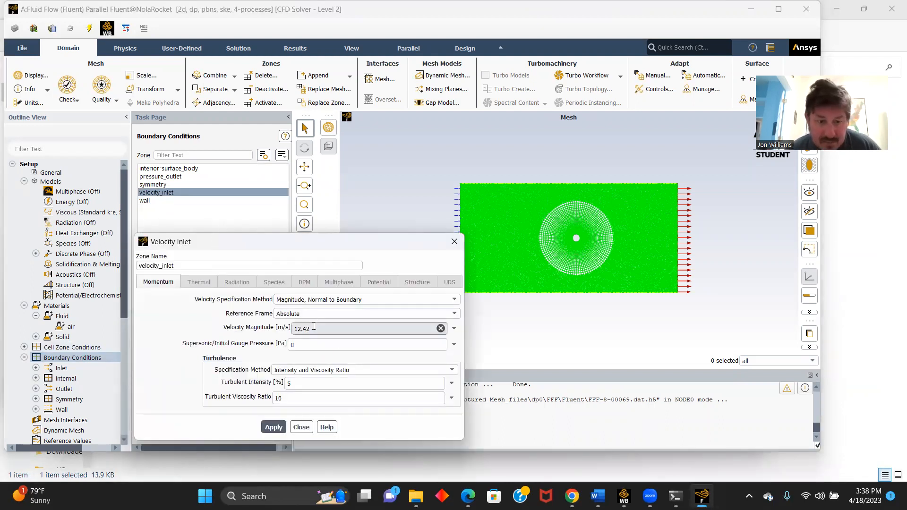
pyautogui.press('BackSpace')
pyautogui.write('52.586')
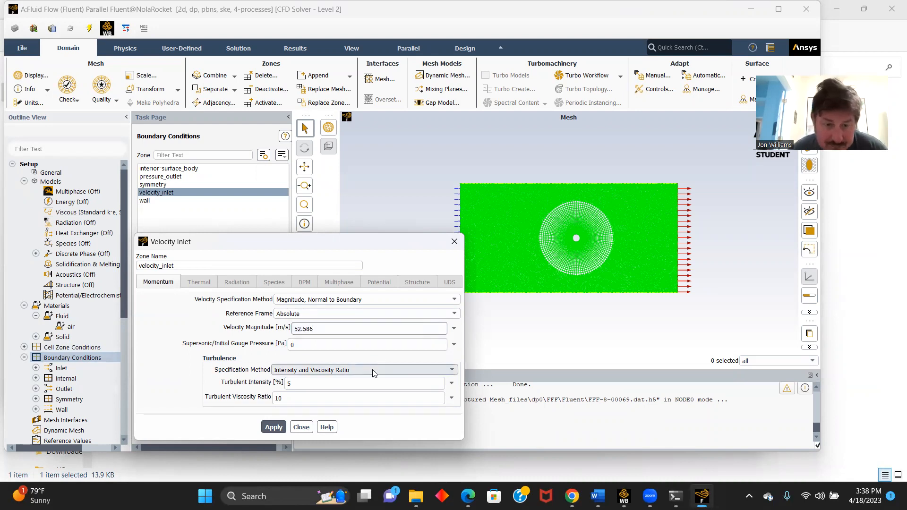
pyautogui.click(273, 427)
pyautogui.click(301, 427)
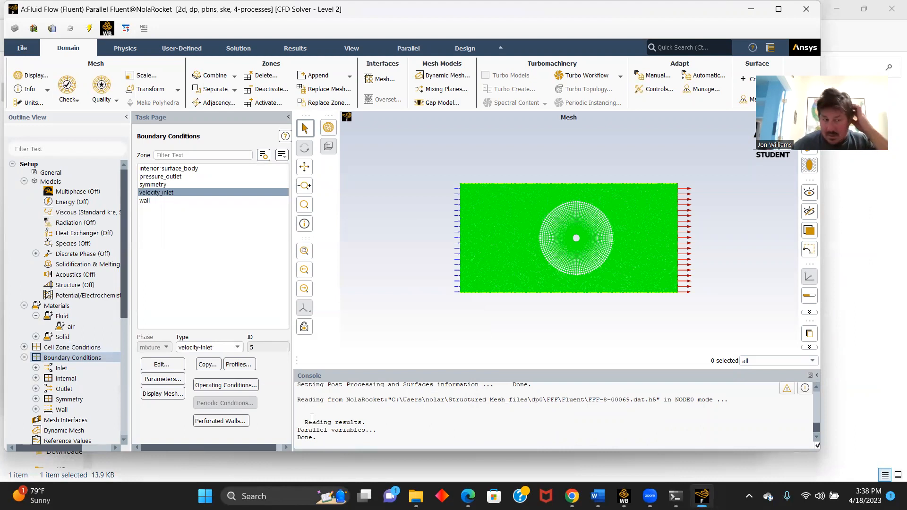
# Compute the reference values from the velocity_inlet boundary.
pyautogui.click(169, 176)
pyautogui.scroll(-2, 122, 306)
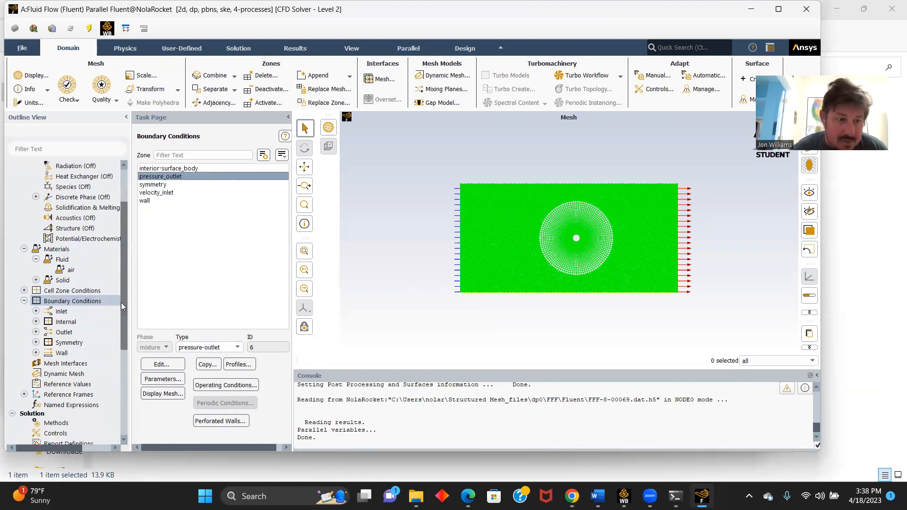
pyautogui.scroll(-1, 122, 306)
pyautogui.click(64, 354)
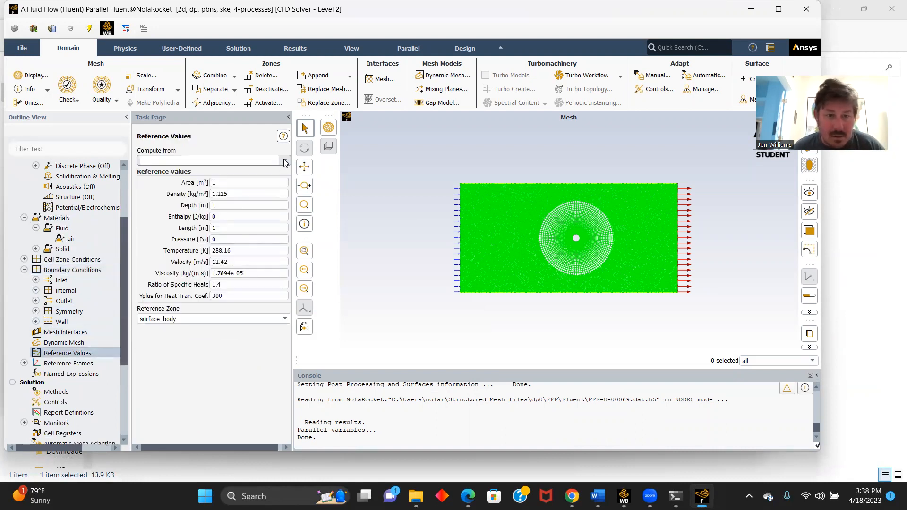
pyautogui.click(217, 160)
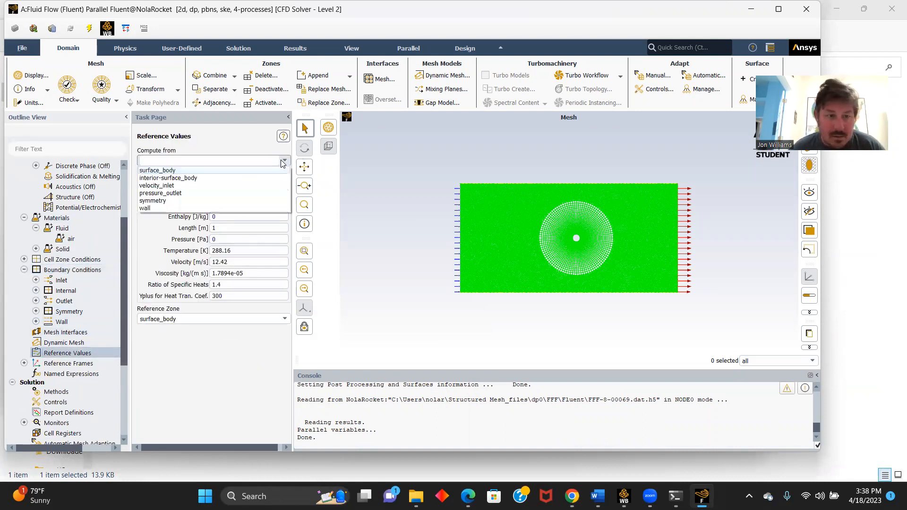
pyautogui.click(179, 186)
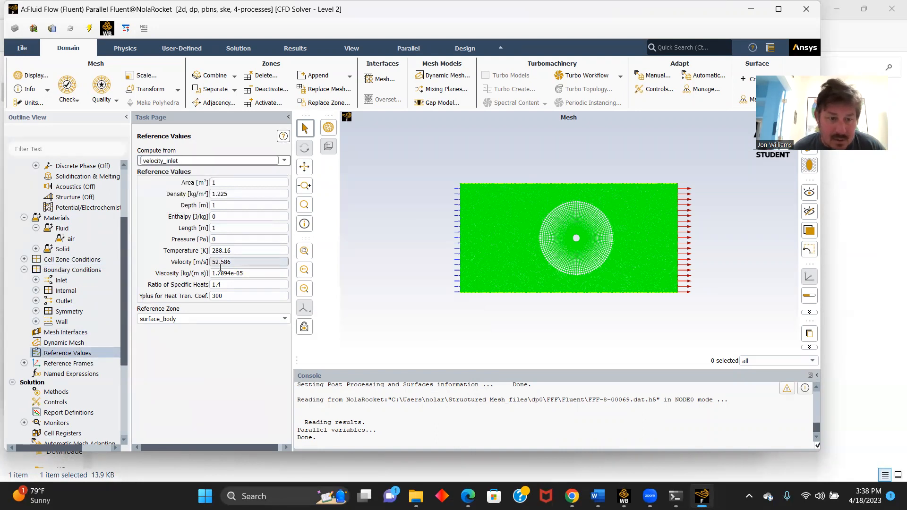
# Initialize the solution using hybrid initialization.
pyautogui.scroll(-3, 60, 364)
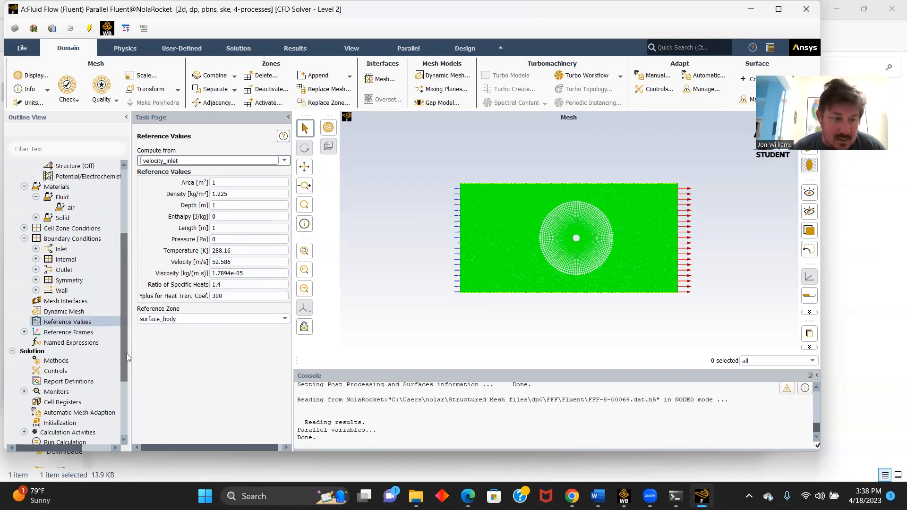
pyautogui.click(60, 361)
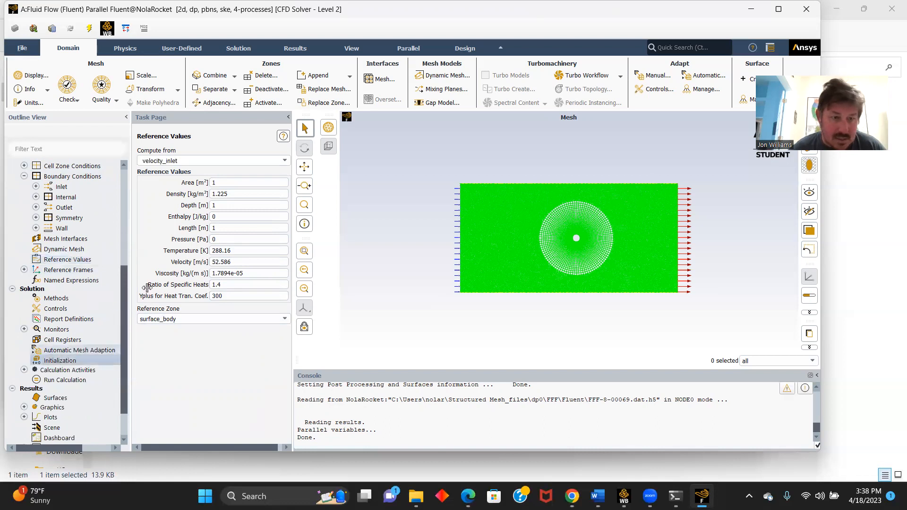
pyautogui.click(201, 190)
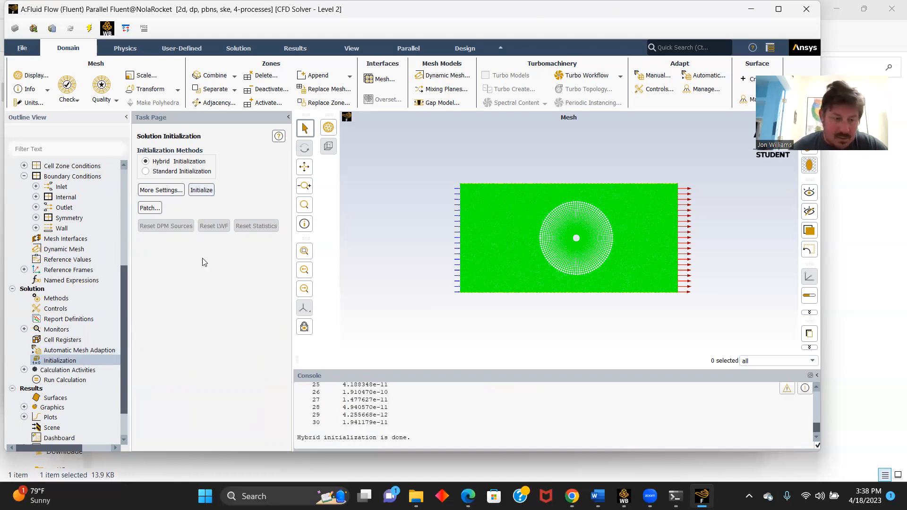
# Run the calculation with 100 iterations and dismiss the completion notice.
pyautogui.click(58, 378)
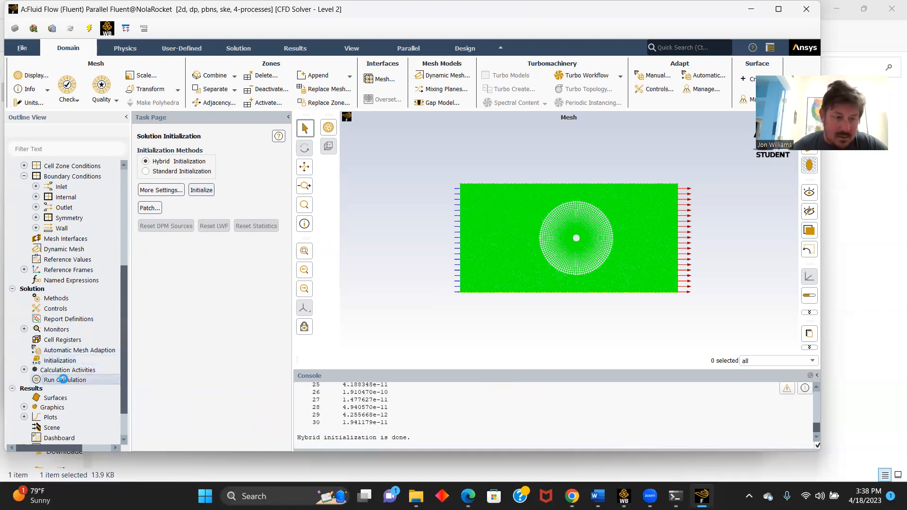
pyautogui.click(71, 380)
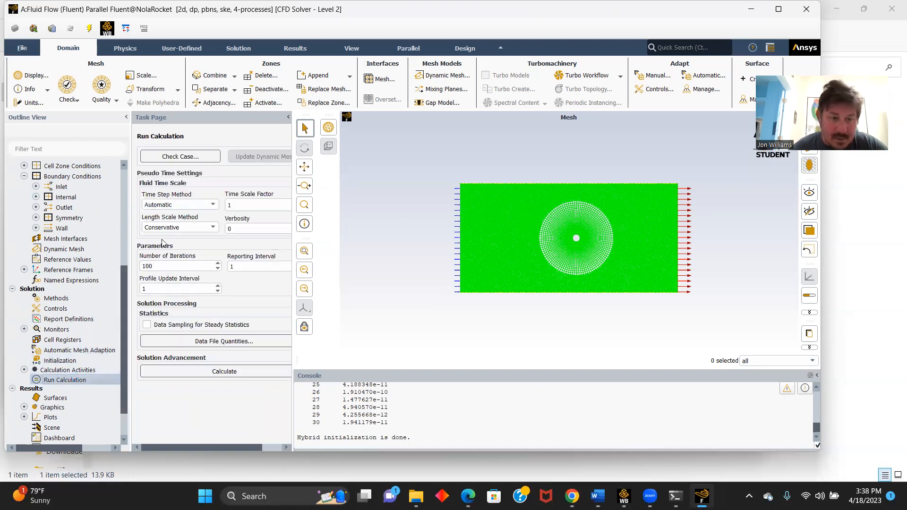
pyautogui.click(208, 370)
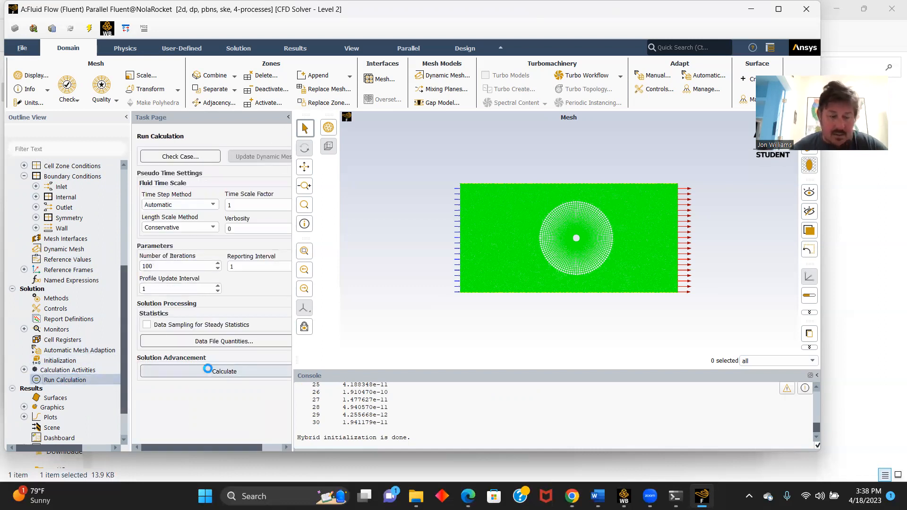
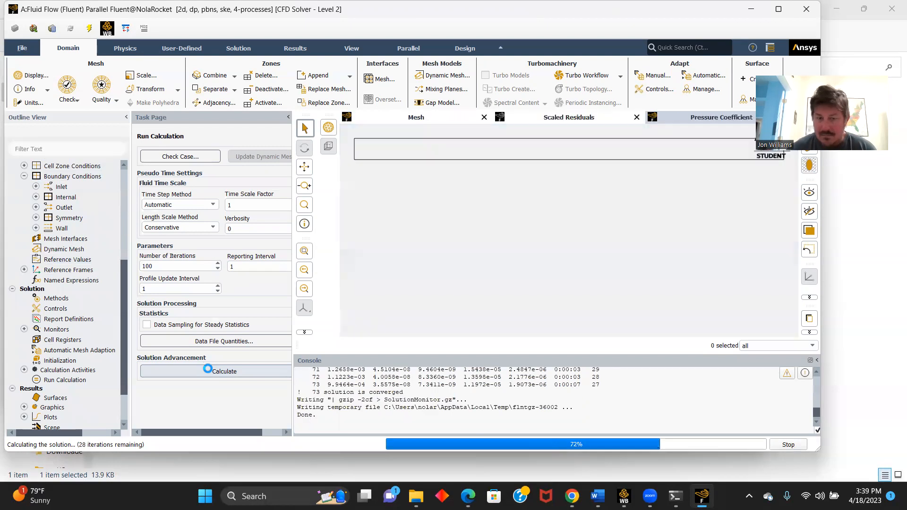
pyautogui.click(430, 247)
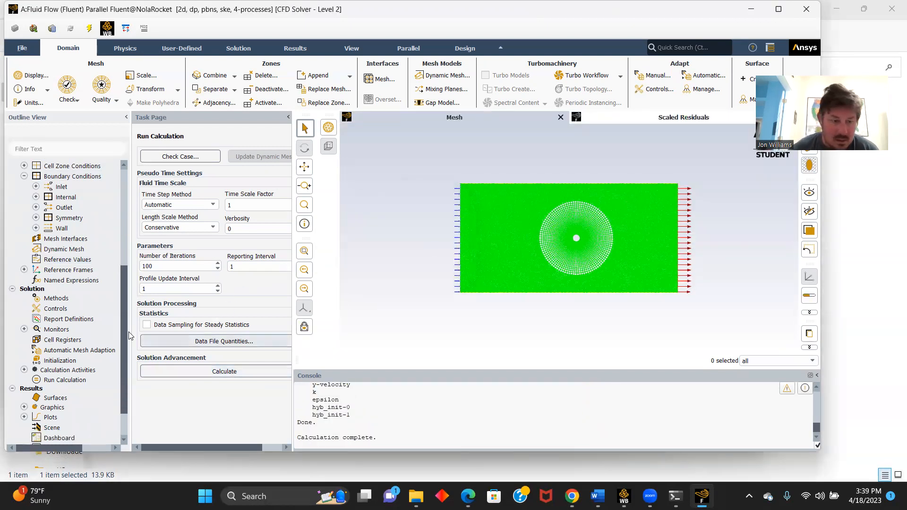
# Create an XY plot of the pressure coefficient along the X direction on the wall surface, and close the plot setup.
pyautogui.scroll(-1, 122, 336)
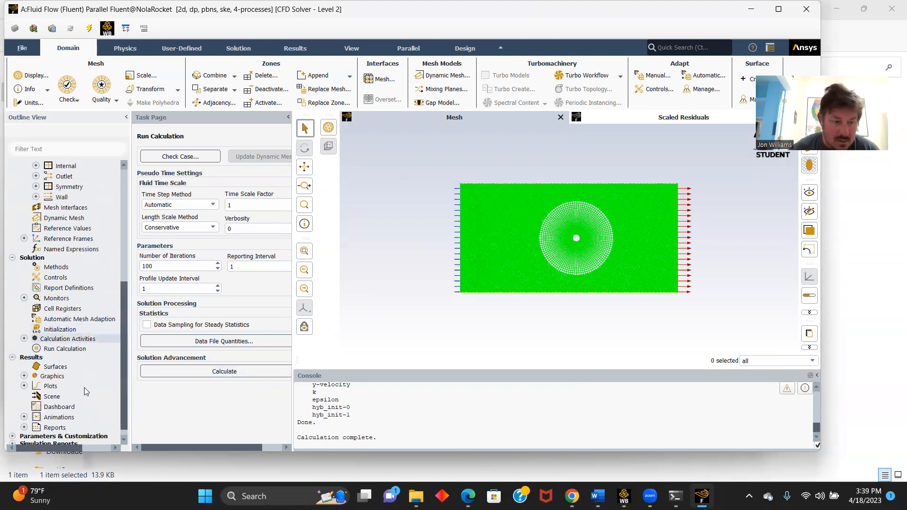
pyautogui.doubleClick(51, 386)
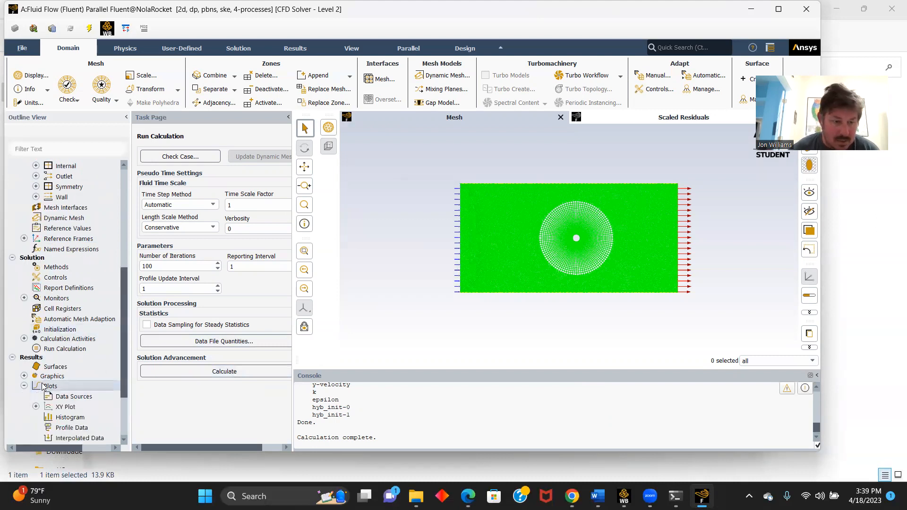
pyautogui.doubleClick(66, 407)
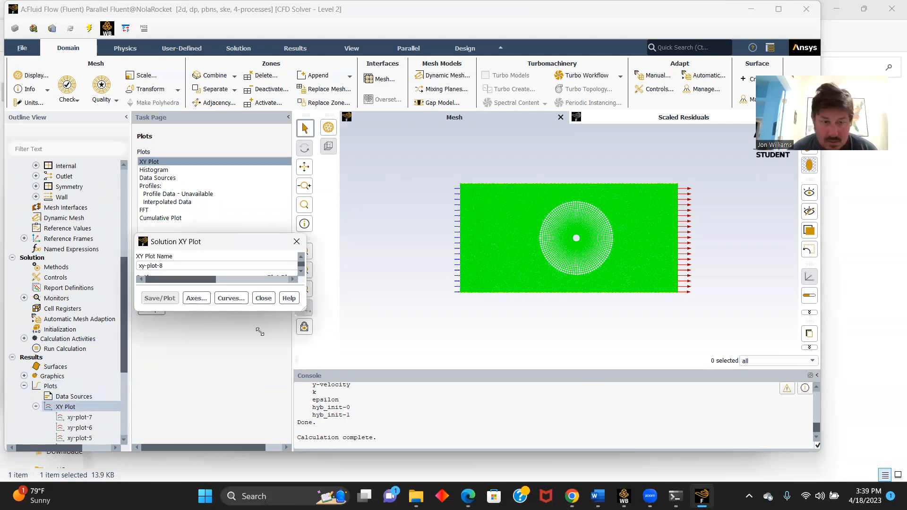
pyautogui.click(457, 302)
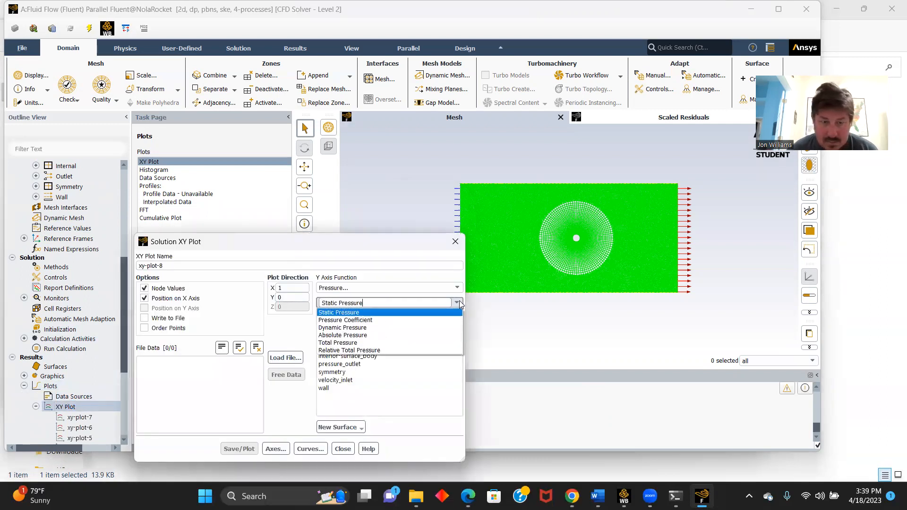
pyautogui.click(361, 321)
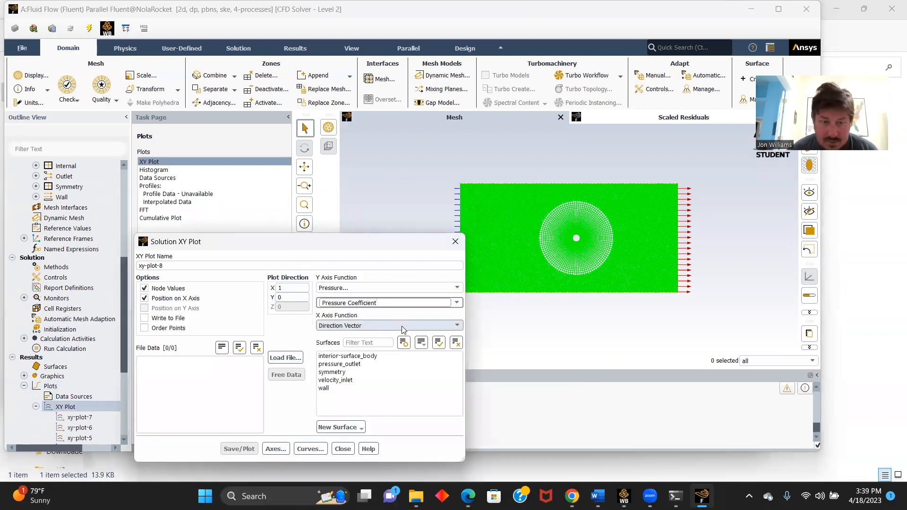
pyautogui.click(324, 388)
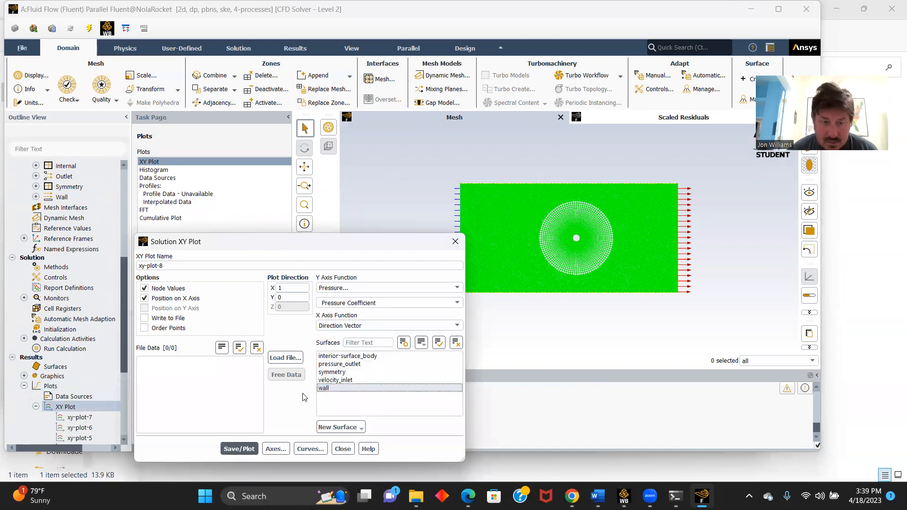
pyautogui.click(233, 449)
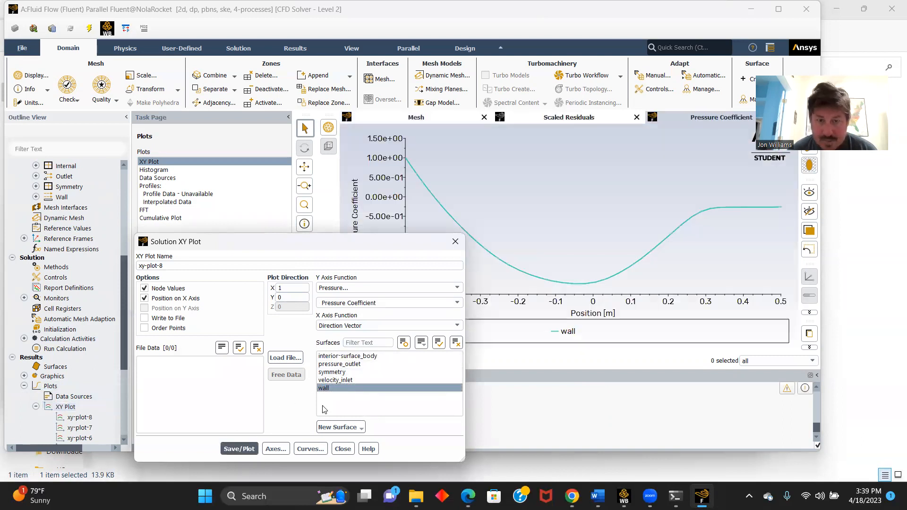
pyautogui.click(455, 241)
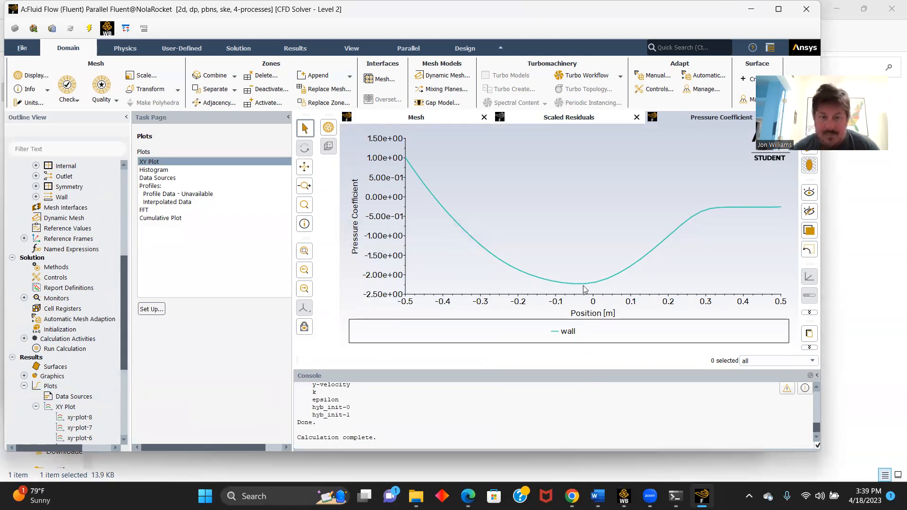
# Close Fluent and open the Fluid Flow system's Results in CFD-Post from the Workbench project schematic.
pyautogui.click(21, 49)
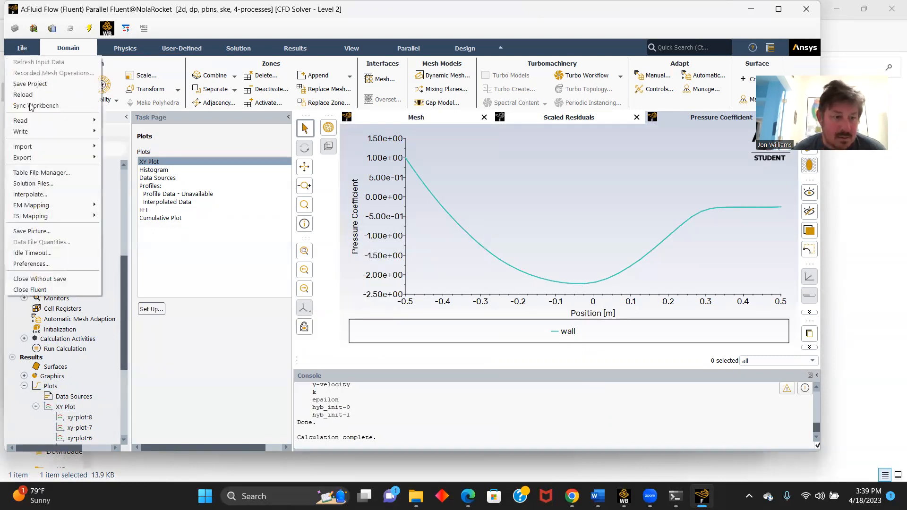
pyautogui.click(38, 290)
pyautogui.click(211, 309)
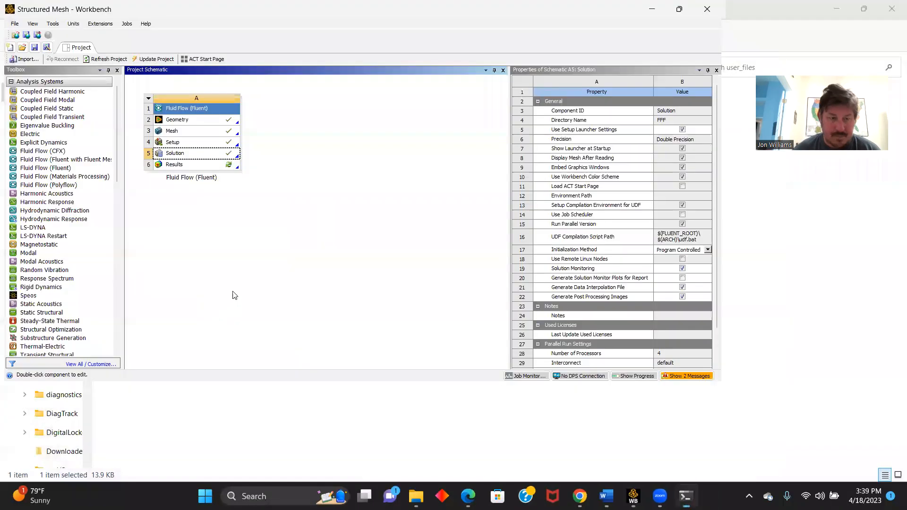
pyautogui.doubleClick(174, 166)
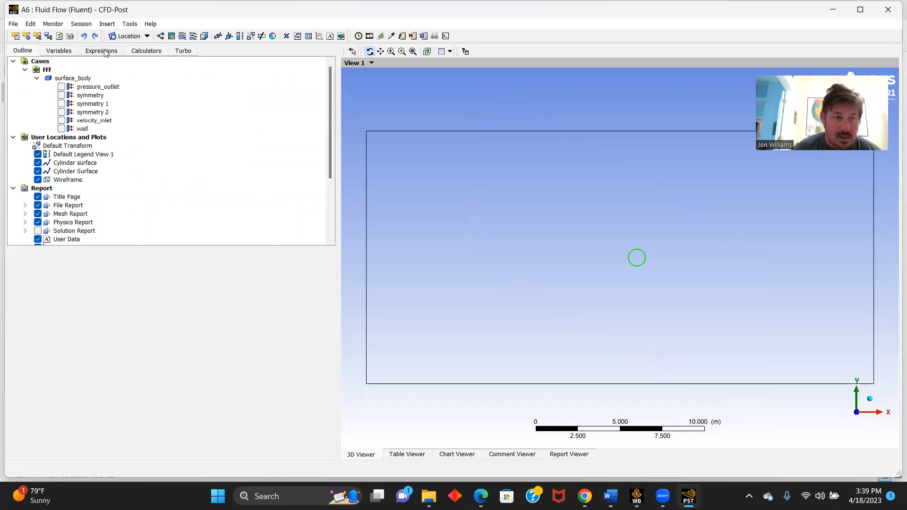
# Change the velocity in the Cp Coeff expression to 52.59, giving Pressure/((0.5*1.225)*52.59^2), and apply it.
pyautogui.click(102, 51)
pyautogui.click(182, 81)
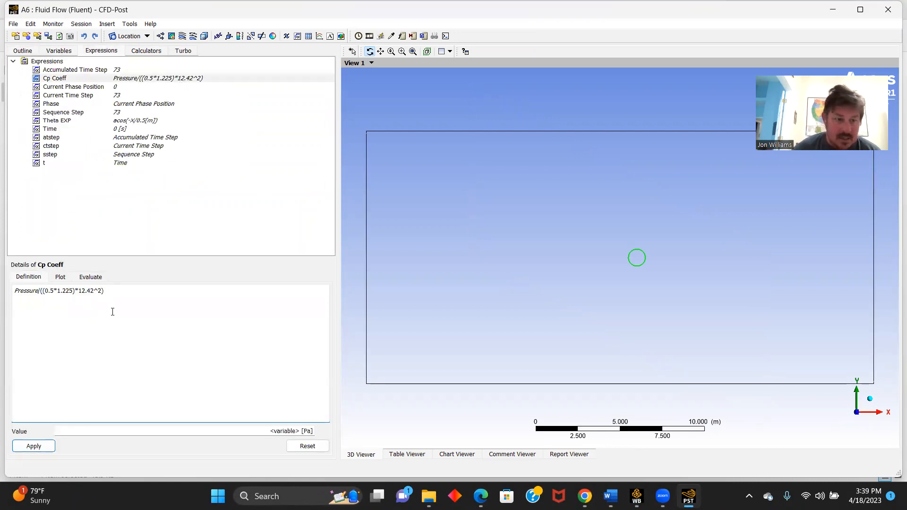
pyautogui.press('BackSpace')
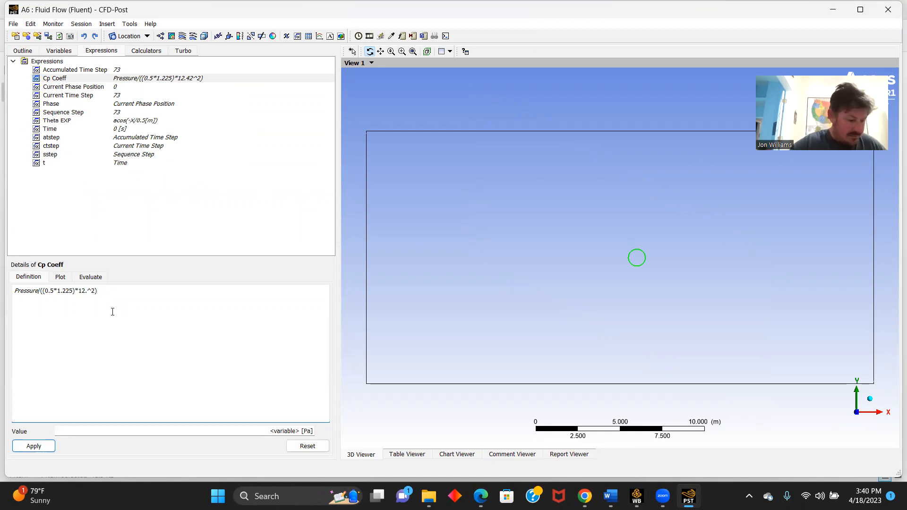
pyautogui.press('BackSpace')
pyautogui.press('BackSpace')
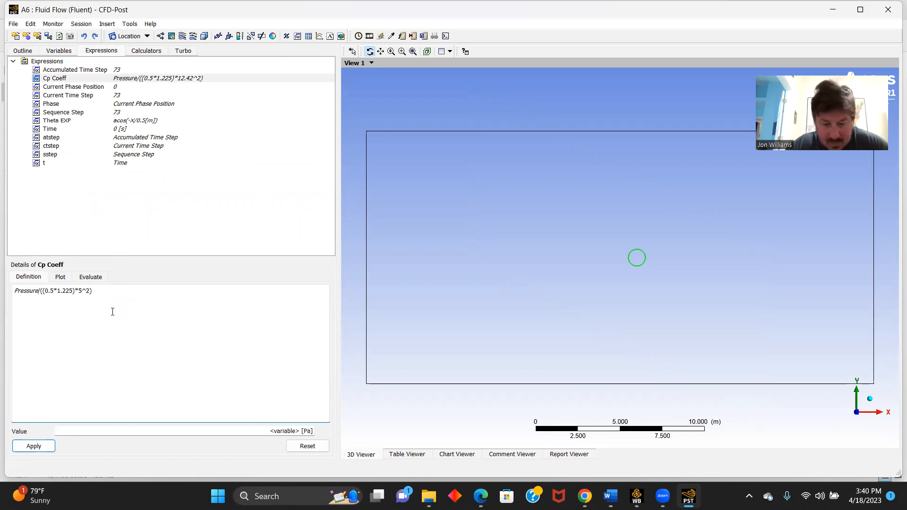
pyautogui.write('52.59')
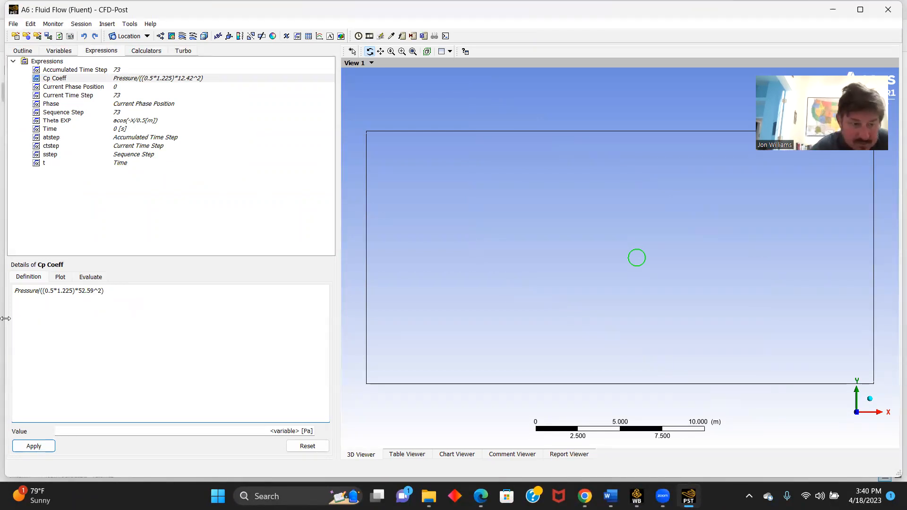
pyautogui.click(38, 447)
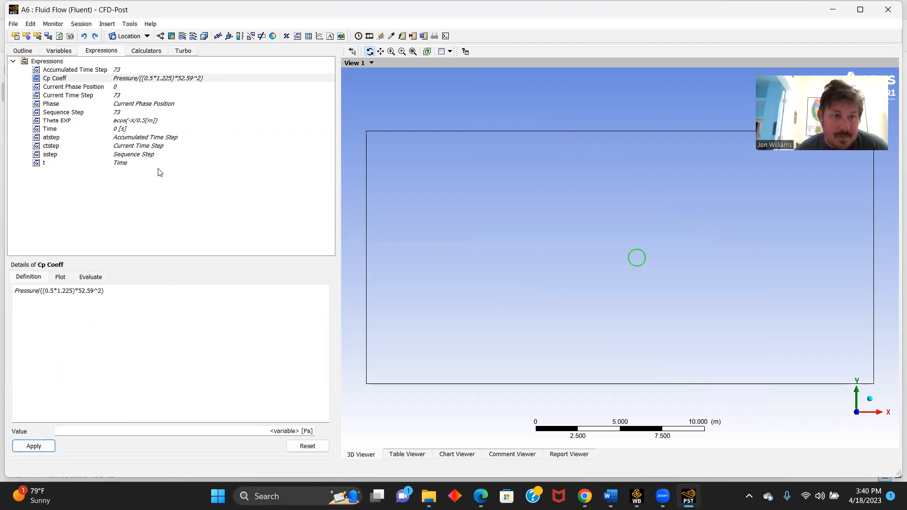
# Insert a new chart and set the location of its first data series to the cylinder surface line.
pyautogui.click(319, 37)
pyautogui.click(348, 80)
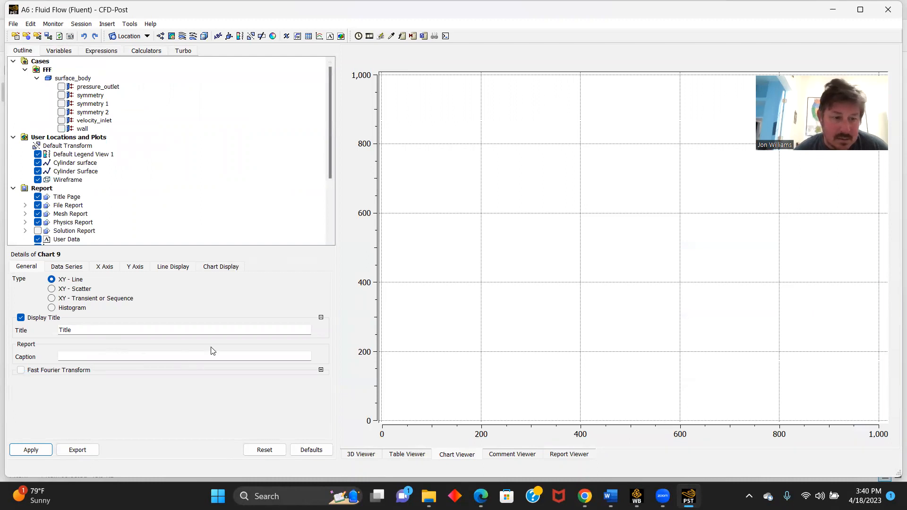
pyautogui.click(64, 268)
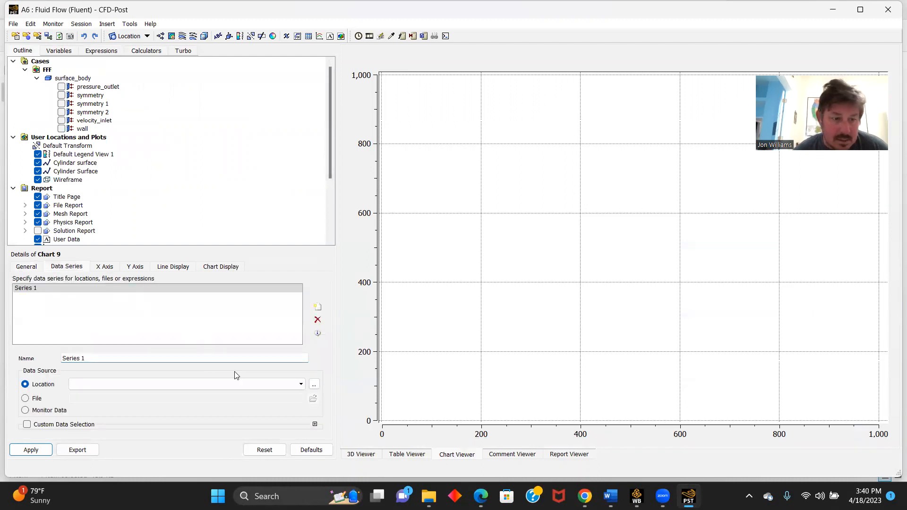
pyautogui.click(301, 384)
pyautogui.click(113, 402)
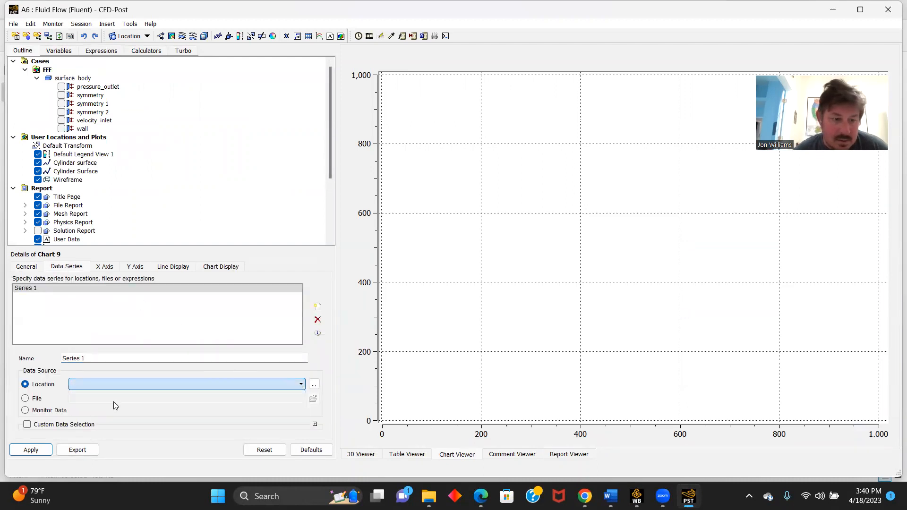
# Plot Pressure Coefficient on the chart's Y axis against Theta on its X axis, and apply the chart.
pyautogui.click(108, 267)
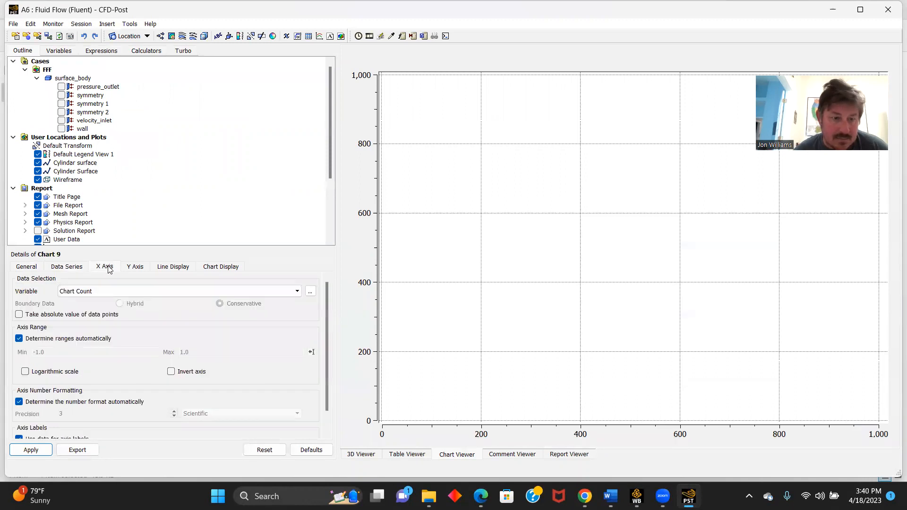
pyautogui.click(286, 293)
pyautogui.scroll(-2, 175, 335)
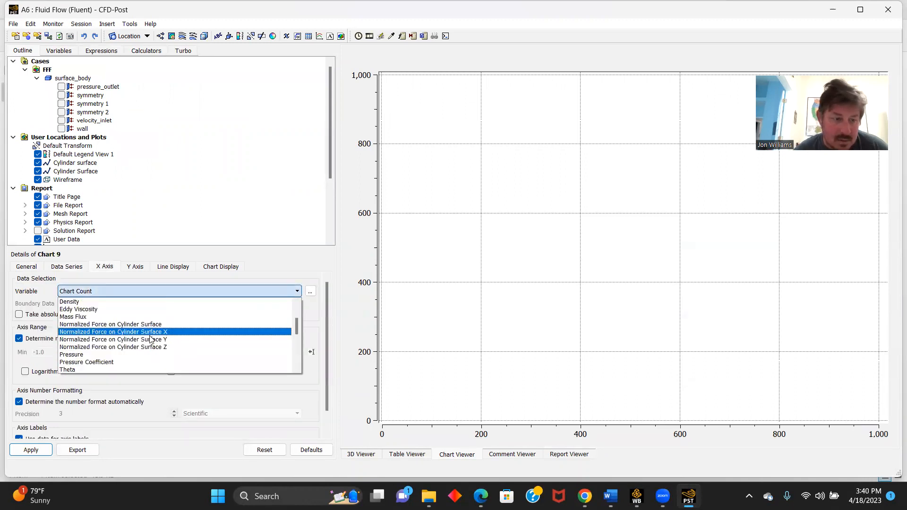
pyautogui.click(90, 369)
pyautogui.click(136, 267)
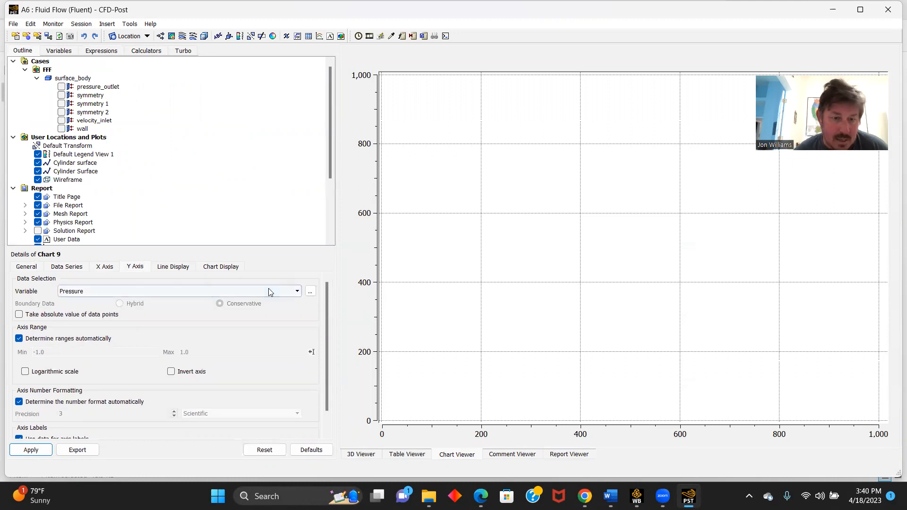
pyautogui.click(297, 291)
pyautogui.scroll(-1, 166, 338)
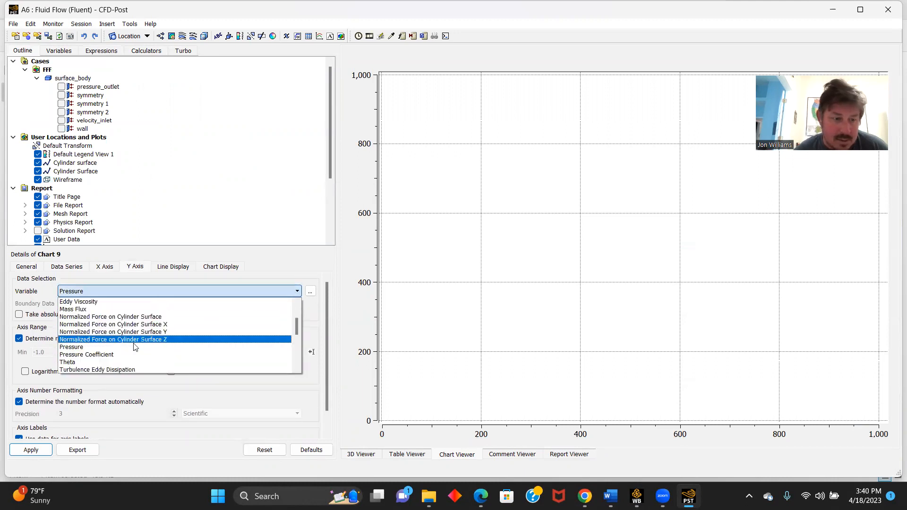
pyautogui.click(82, 354)
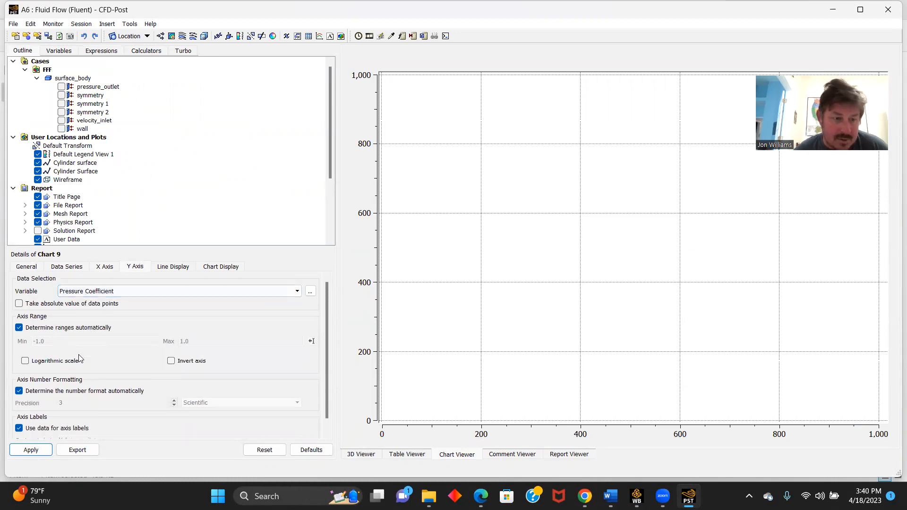
pyautogui.click(31, 452)
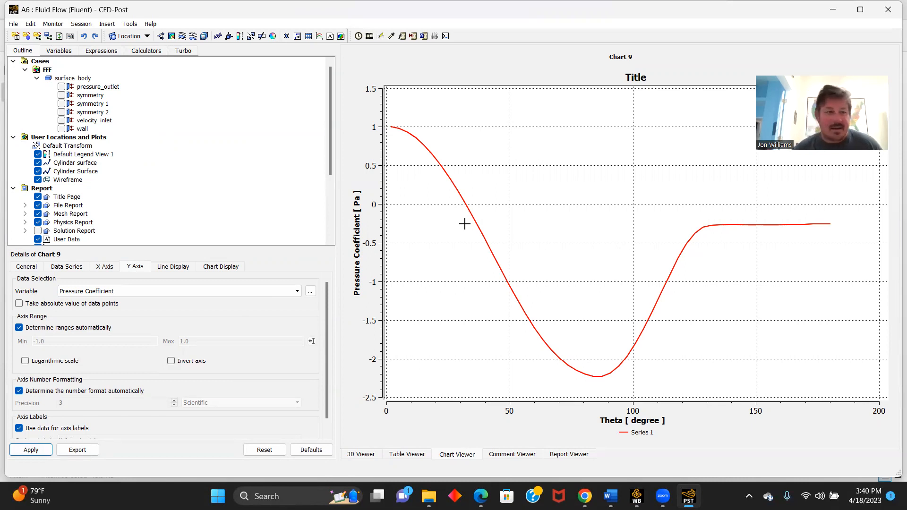
# Export Pressure Coefficient and Theta on the Cylinder Surface location to Re4.csv.
pyautogui.click(13, 24)
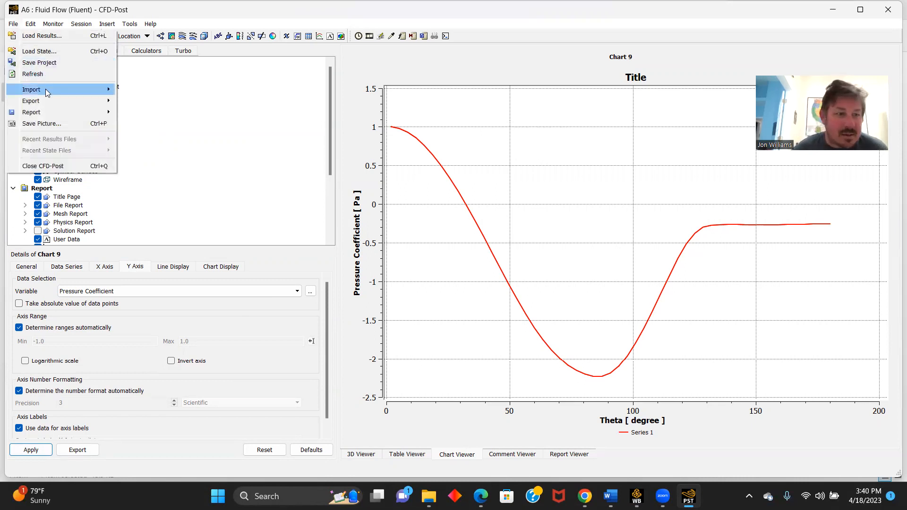
pyautogui.moveTo(45, 101)
pyautogui.click(140, 103)
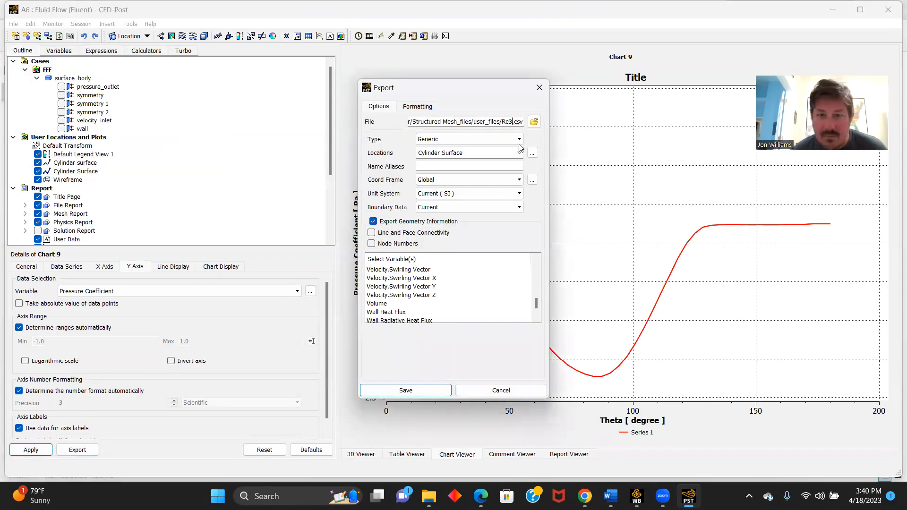
pyautogui.press('BackSpace')
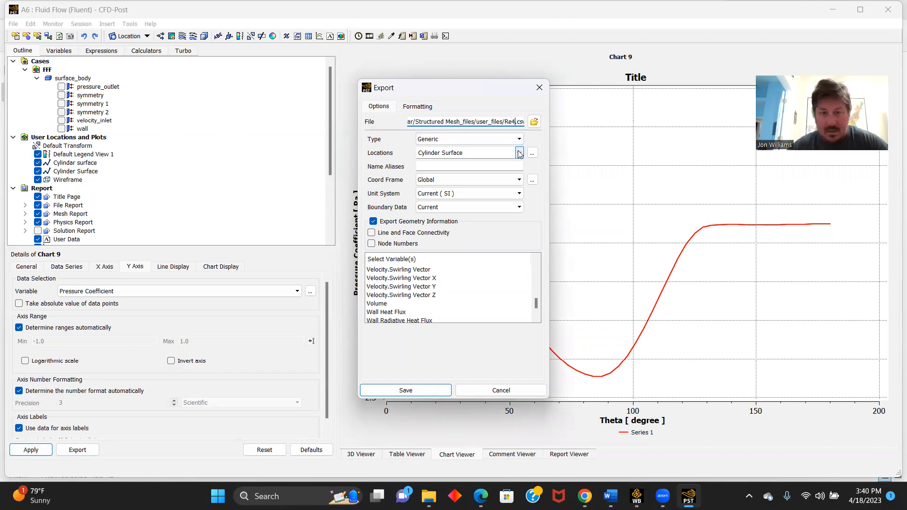
pyautogui.scroll(3, 456, 288)
pyautogui.scroll(8, 457, 288)
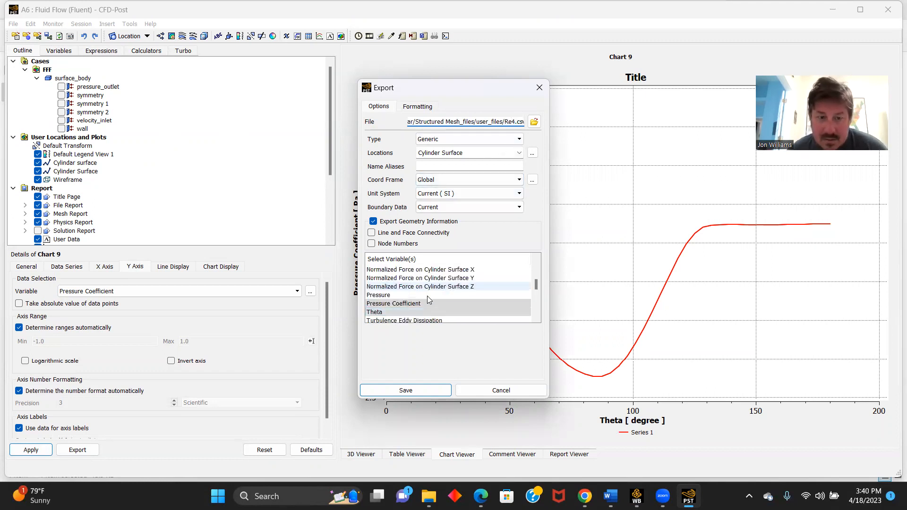
pyautogui.click(405, 313)
pyautogui.click(404, 304)
pyautogui.keyDown('ctrl'); pyautogui.click(404, 312); pyautogui.keyUp('ctrl')
pyautogui.click(406, 391)
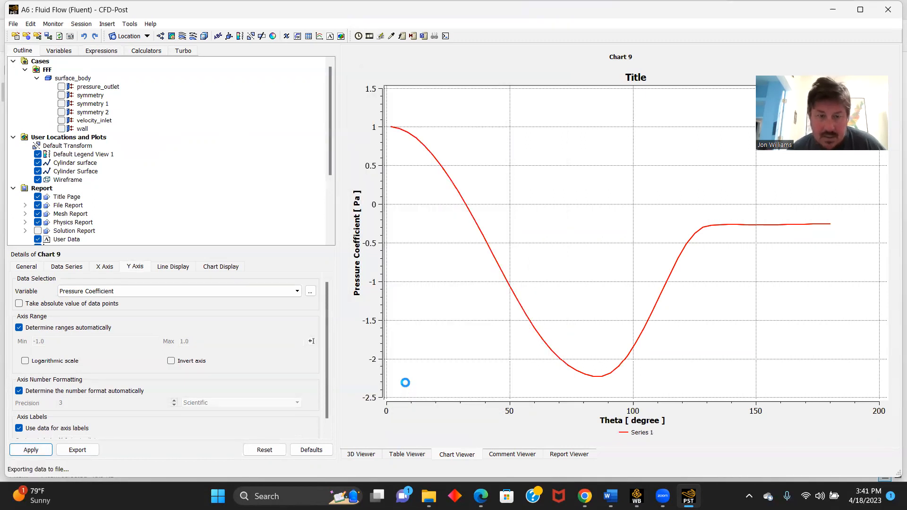
# Close CFD-Post and open the Fluid Flow system's Solution in Fluent from the Workbench project schematic.
pyautogui.click(13, 24)
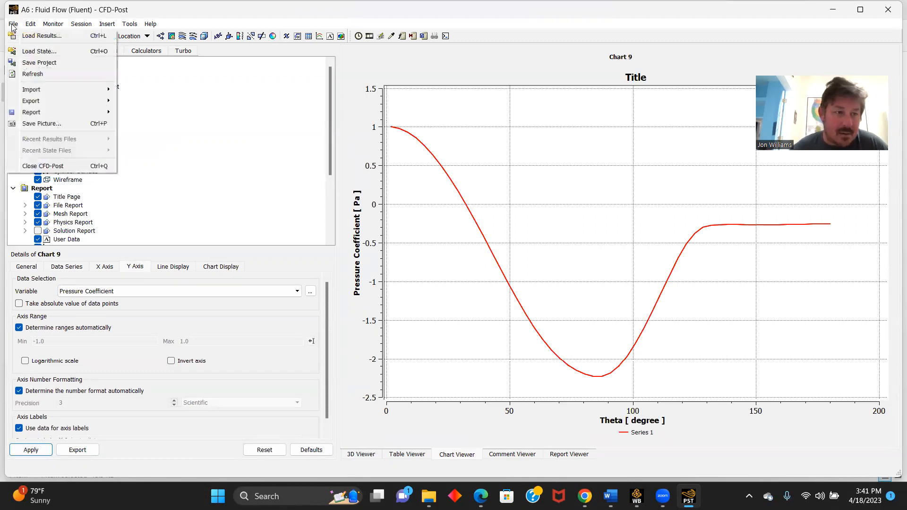
pyautogui.click(55, 166)
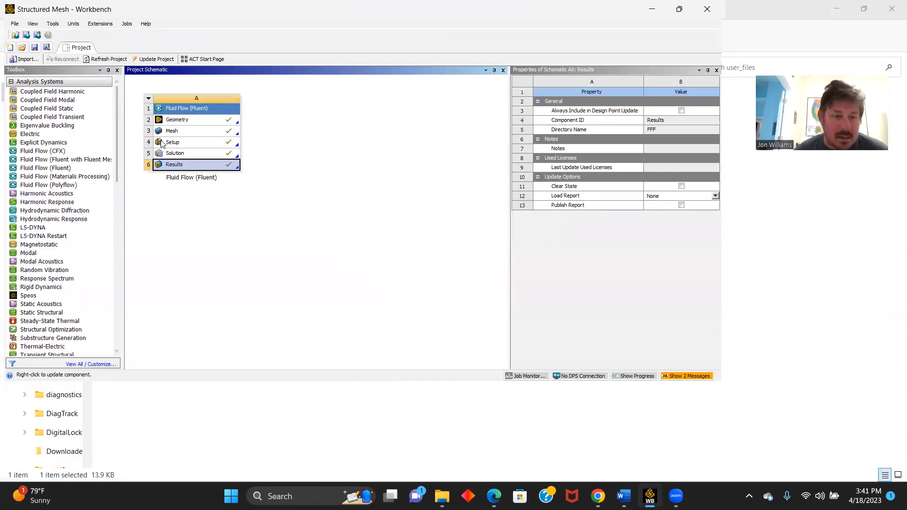
pyautogui.doubleClick(177, 157)
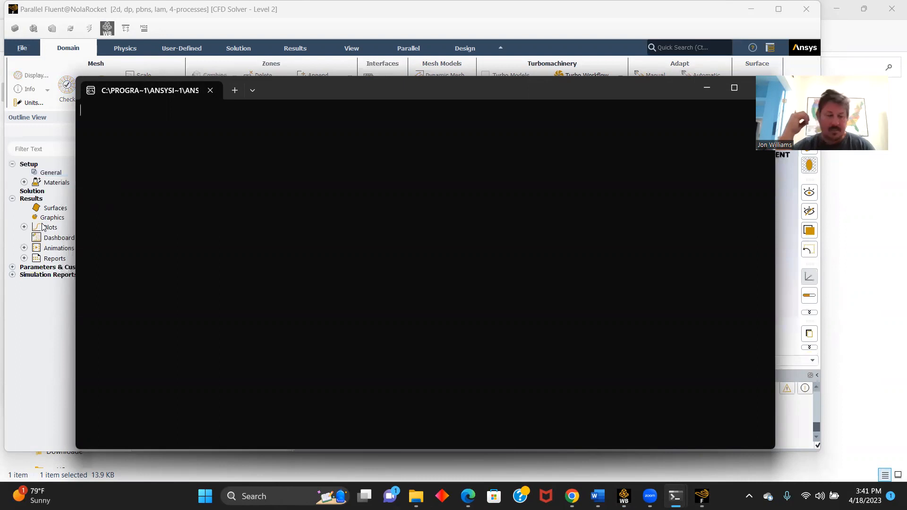
pyautogui.click(51, 324)
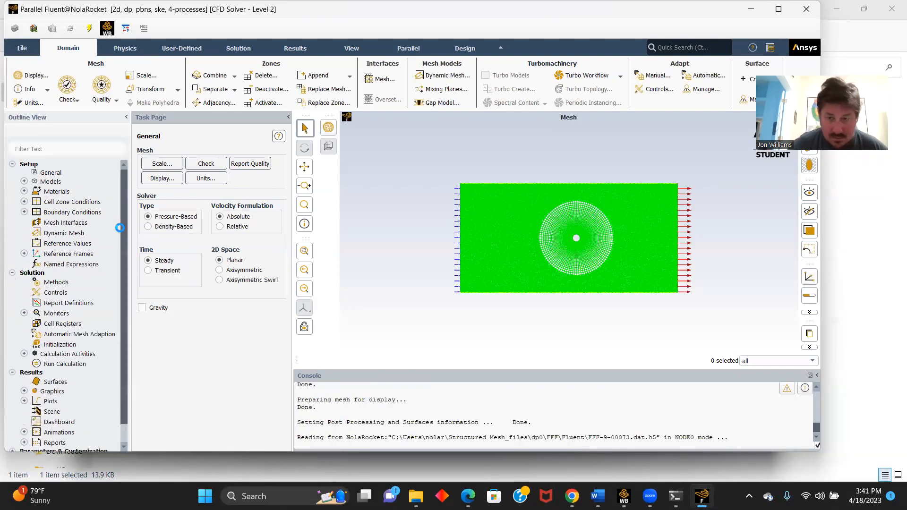
# Change the viscous model to Inviscid.
pyautogui.click(24, 181)
pyautogui.rightClick(84, 213)
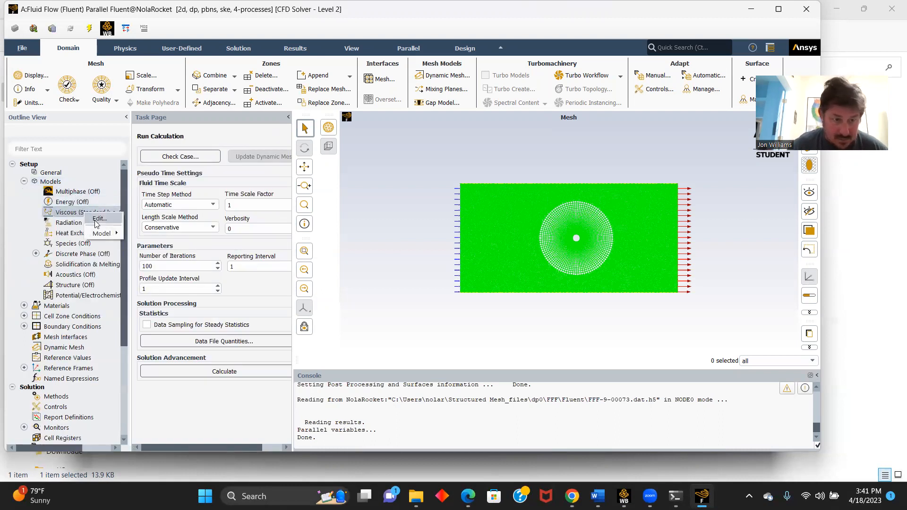
pyautogui.moveTo(101, 233)
pyautogui.click(137, 235)
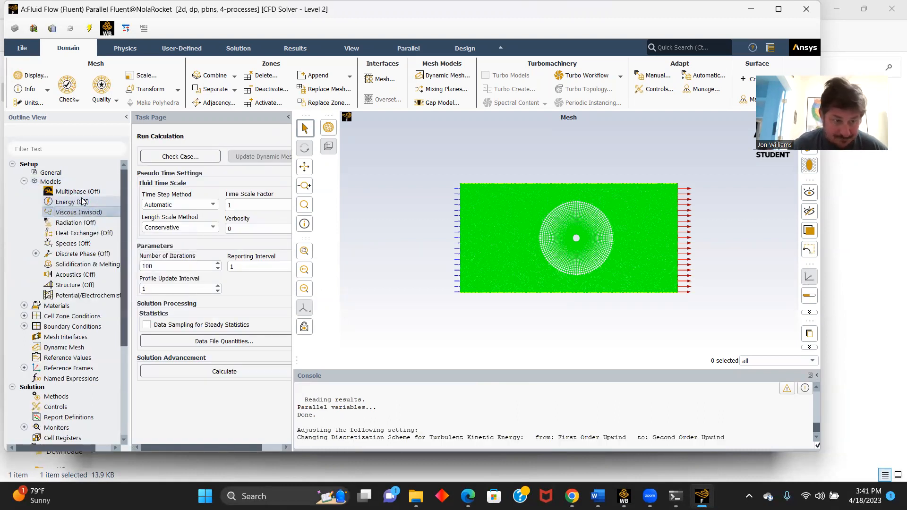
# Set the velocity magnitude of the velocity_inlet boundary to 1 m/s, apply it and close the boundary's settings.
pyautogui.scroll(-1, 78, 203)
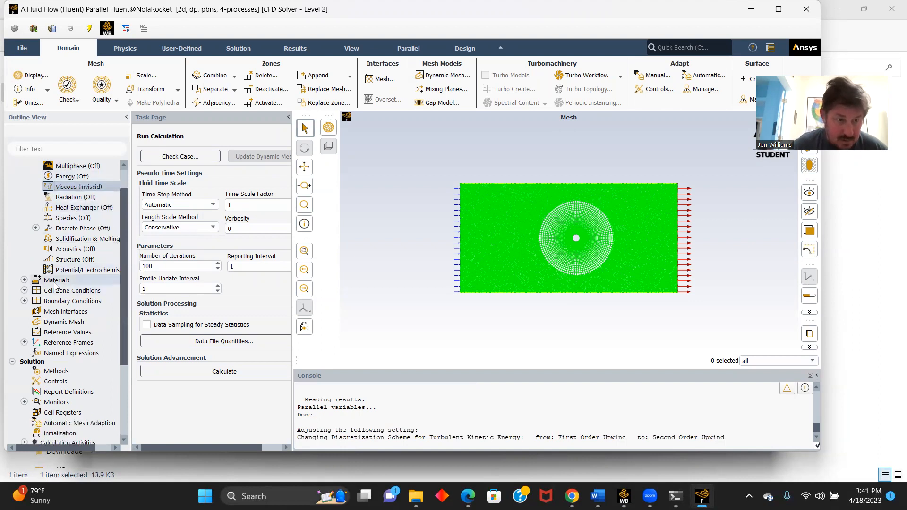
pyautogui.doubleClick(69, 302)
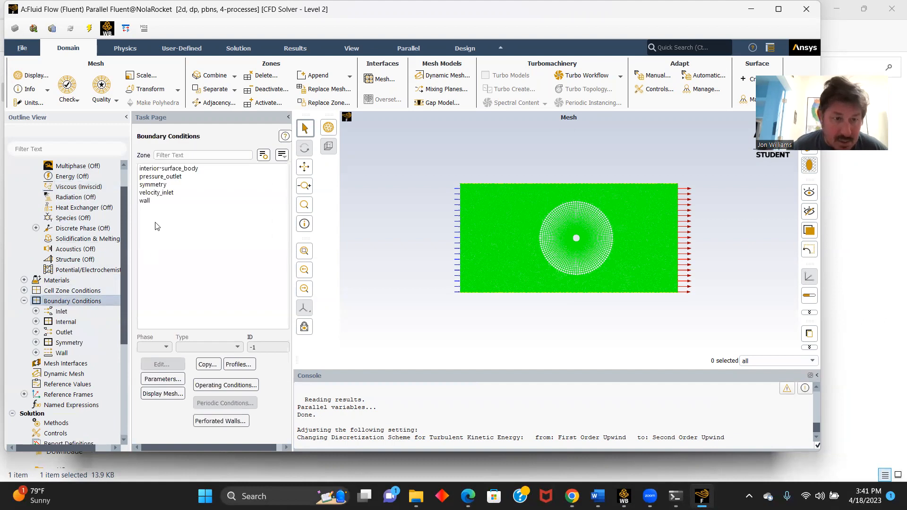
pyautogui.click(156, 192)
pyautogui.click(173, 362)
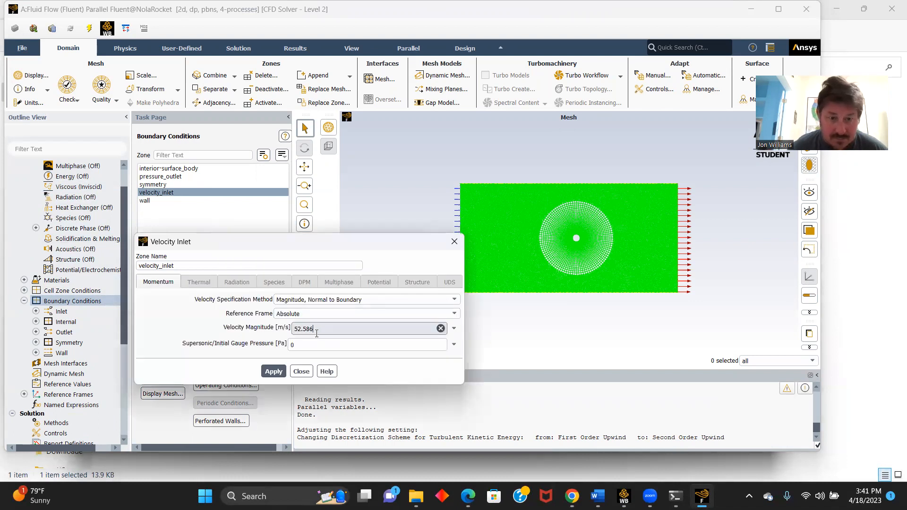
pyautogui.press('BackSpace')
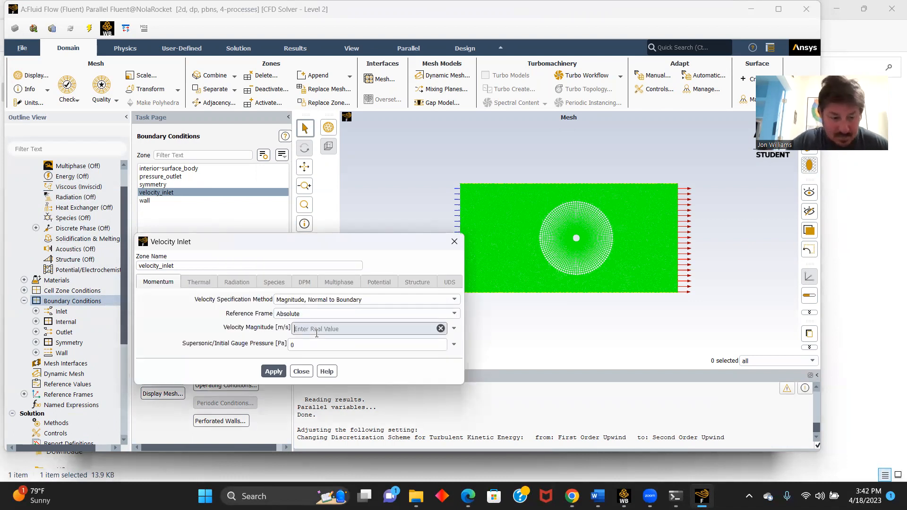
pyautogui.write('1')
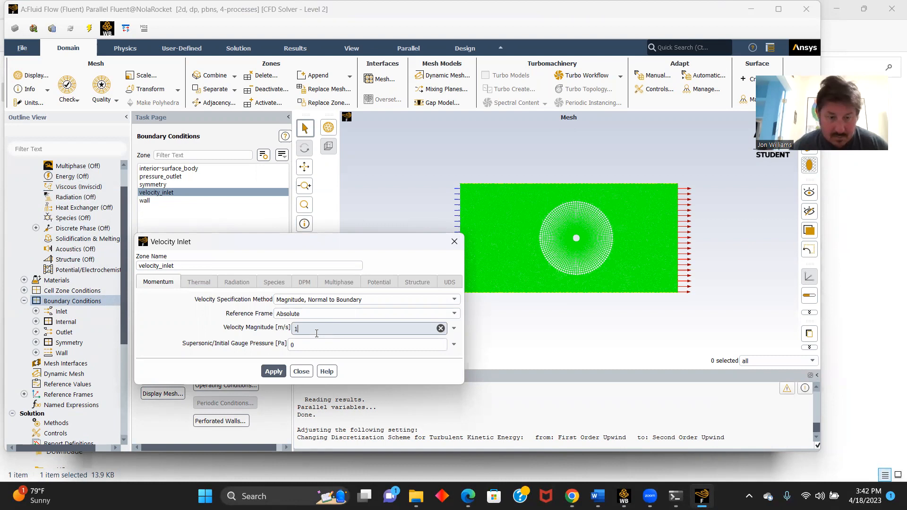
pyautogui.click(274, 371)
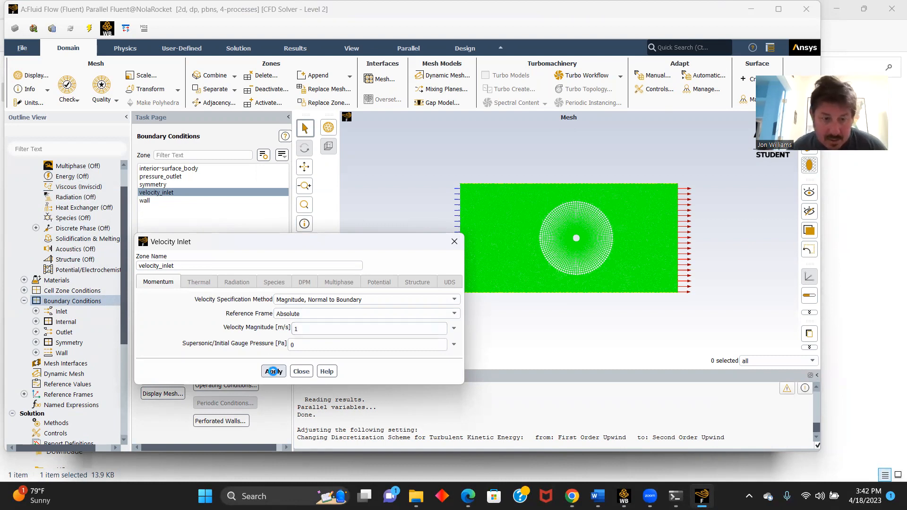
pyautogui.click(301, 372)
# Compute the reference values from velocity_inlet.
pyautogui.scroll(-2, 103, 342)
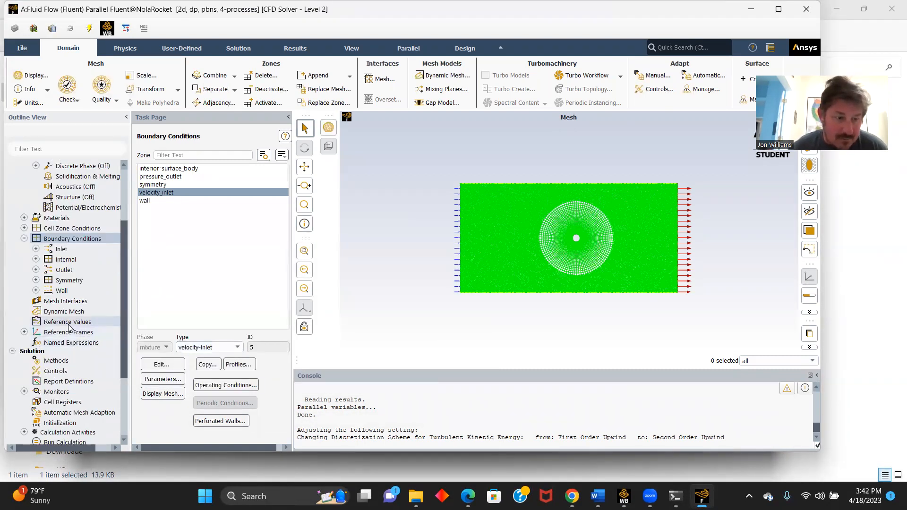
pyautogui.click(69, 323)
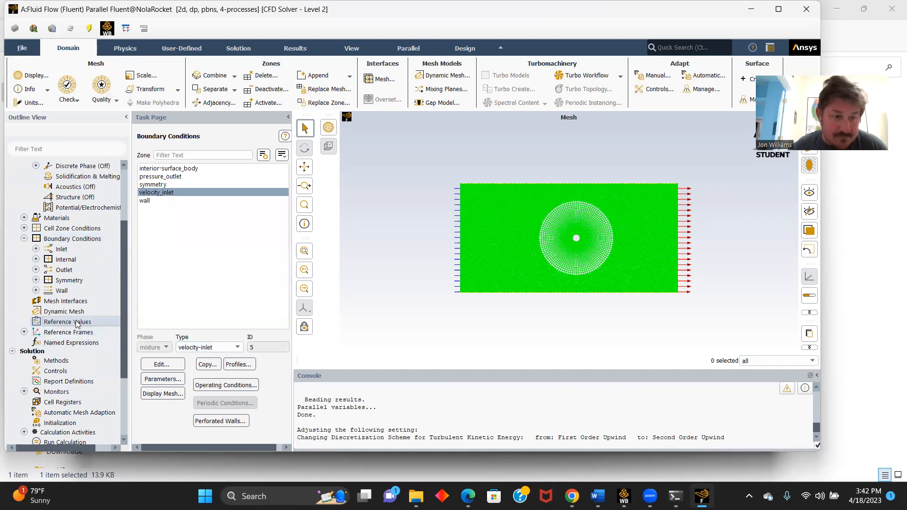
pyautogui.doubleClick(76, 323)
pyautogui.click(251, 160)
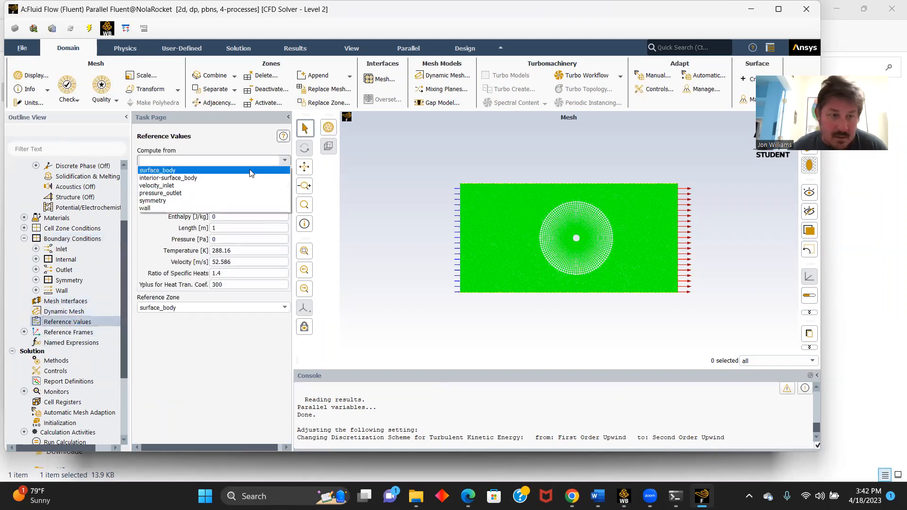
pyautogui.click(173, 185)
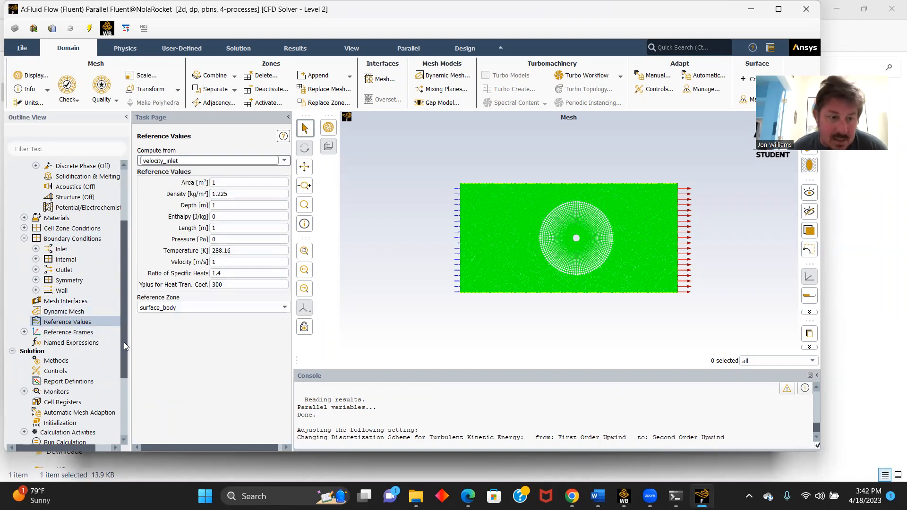
# Set the solution methods to the SIMPLE pressure-velocity coupling scheme and PRESTO! pressure discretization.
pyautogui.scroll(-3, 110, 306)
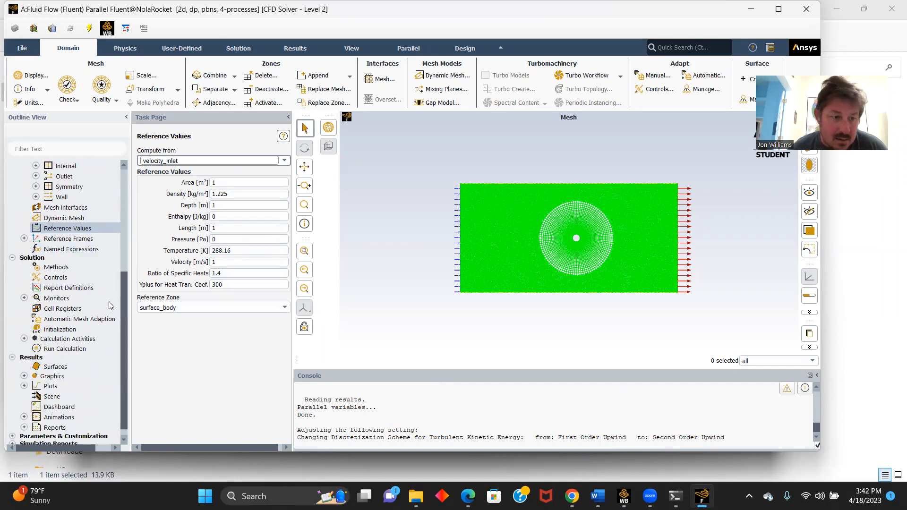
pyautogui.click(56, 267)
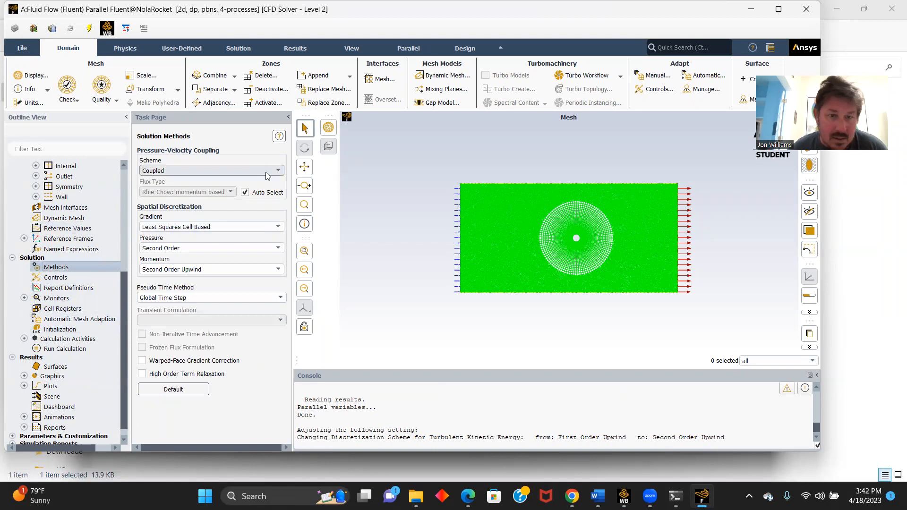
pyautogui.click(266, 176)
pyautogui.click(171, 180)
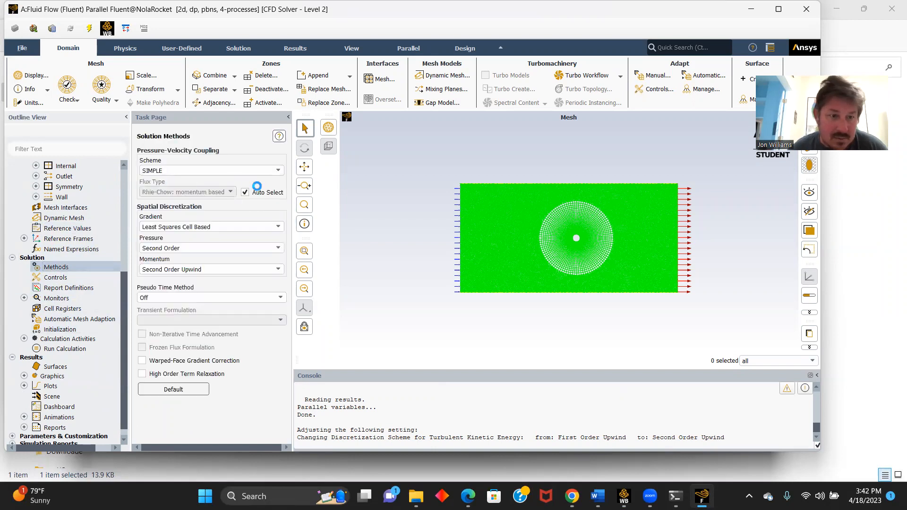
pyautogui.click(282, 249)
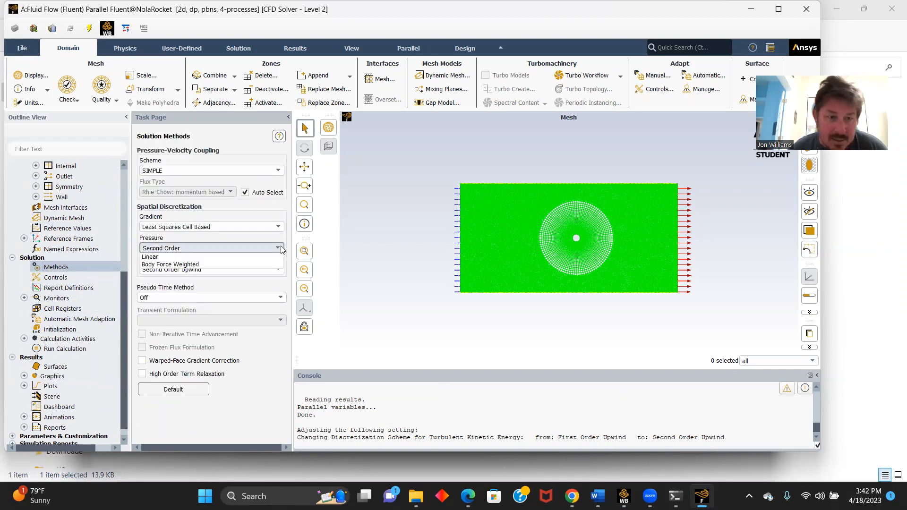
pyautogui.click(158, 270)
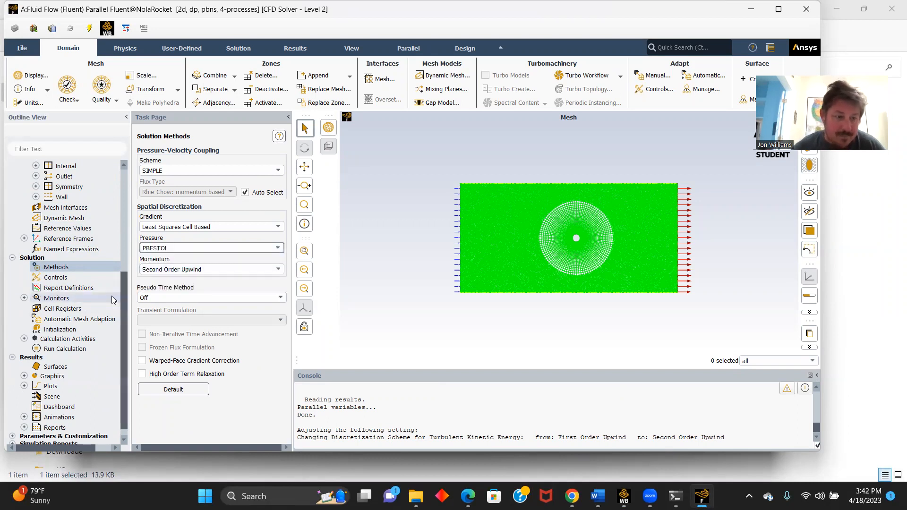
# Initialize the solution with Hybrid Initialization and run the calculation for 100 iterations.
pyautogui.click(62, 331)
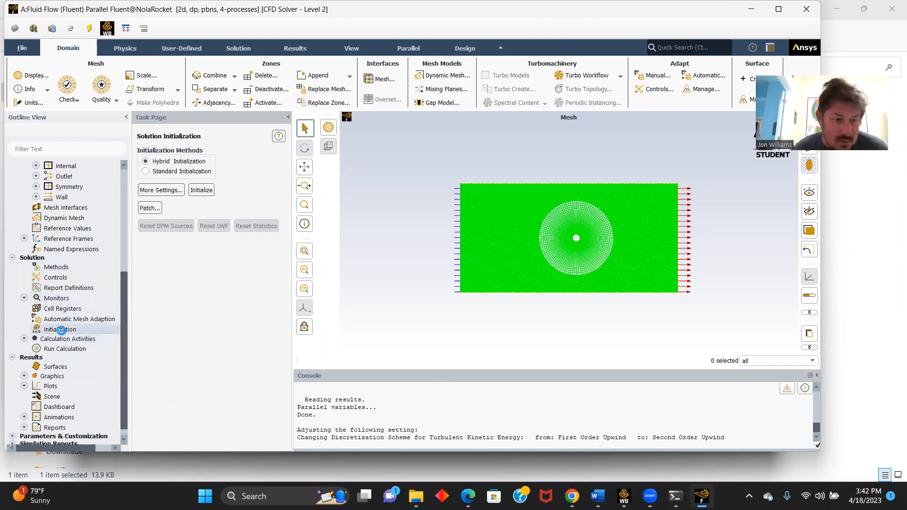
pyautogui.click(201, 190)
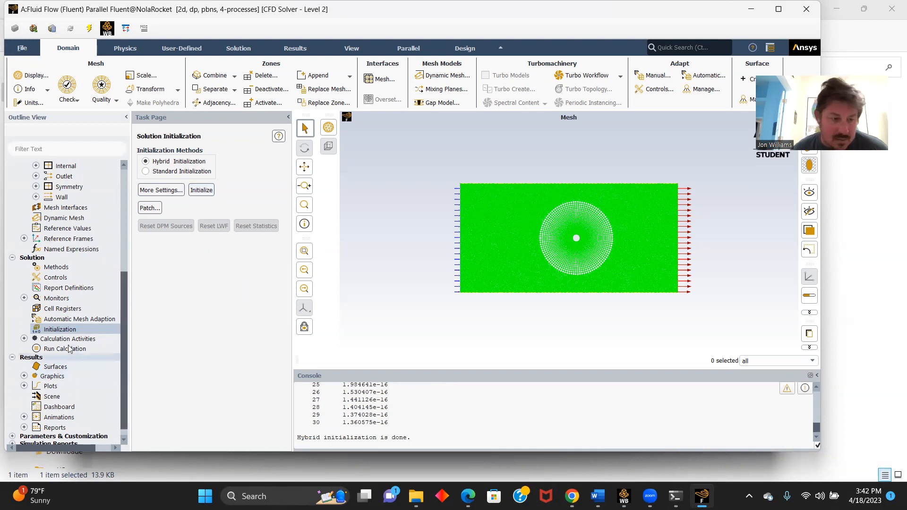
pyautogui.click(59, 350)
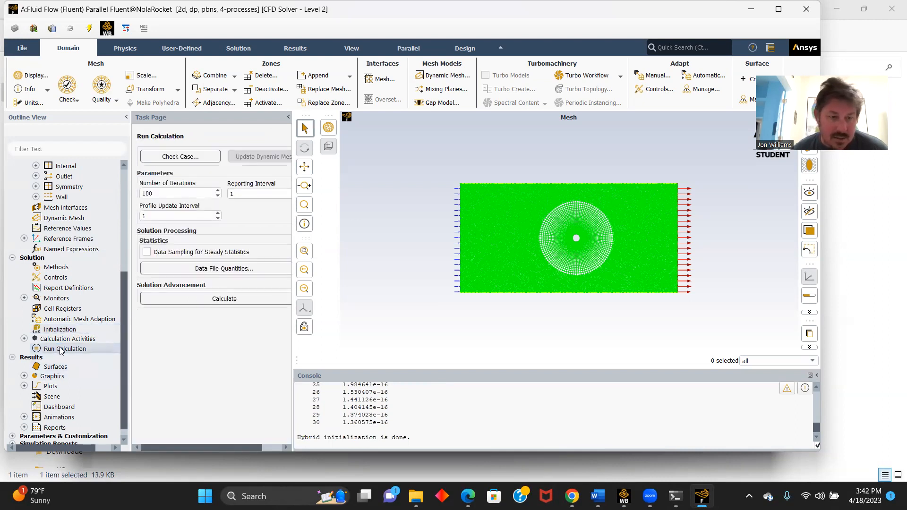
pyautogui.click(205, 298)
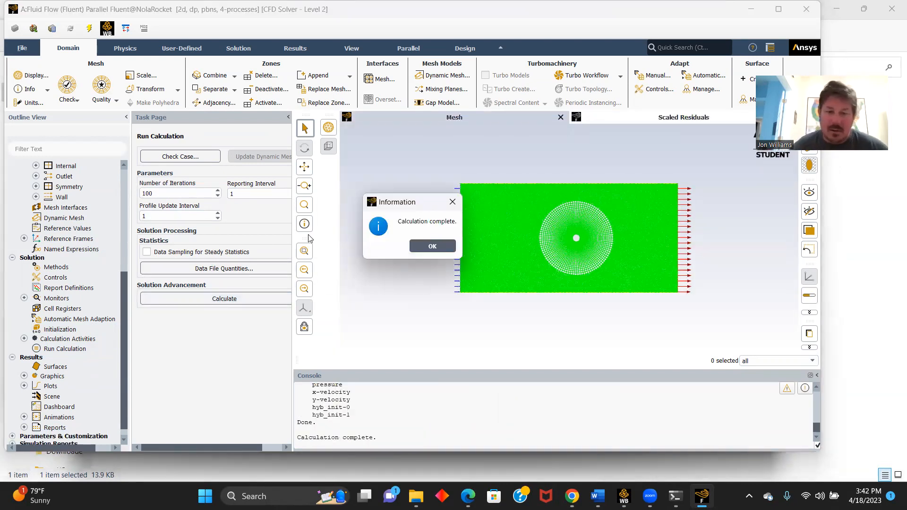
pyautogui.click(434, 246)
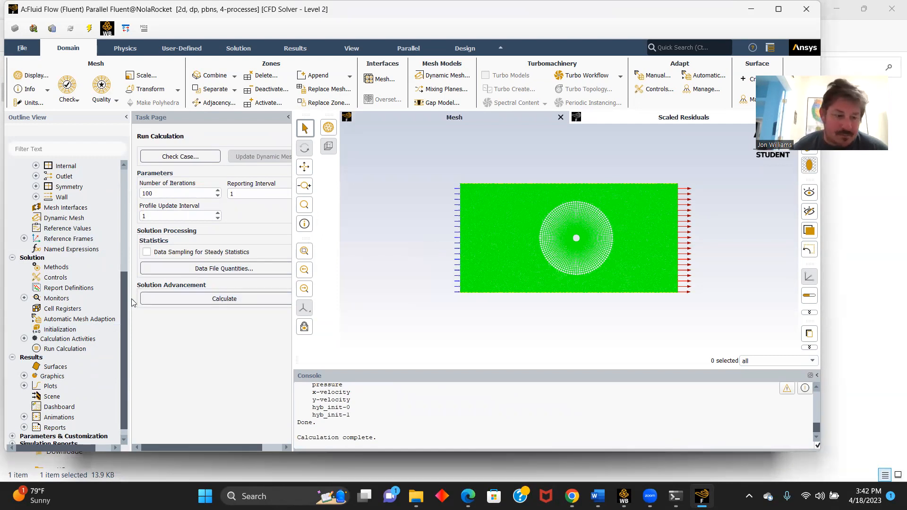
# Create an XY plot of Pressure Coefficient along the X direction on the wall surface and close the plot settings.
pyautogui.doubleClick(50, 385)
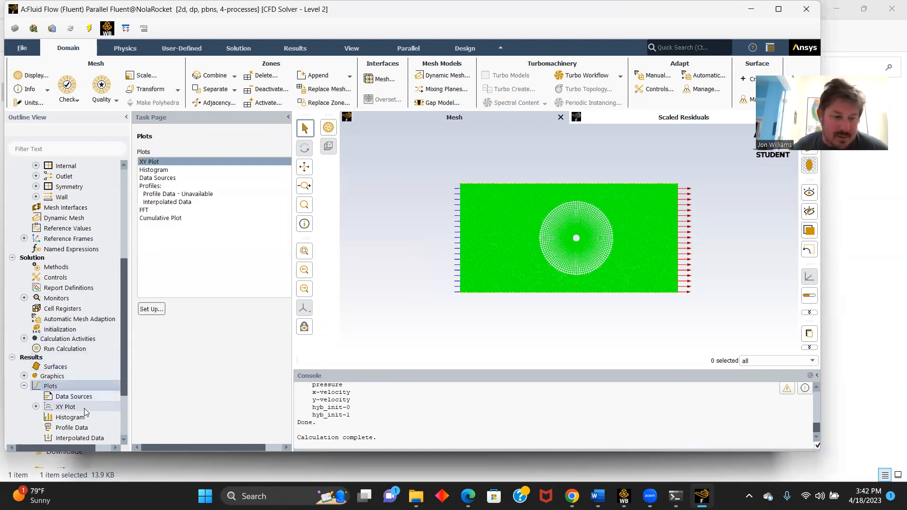
pyautogui.doubleClick(65, 407)
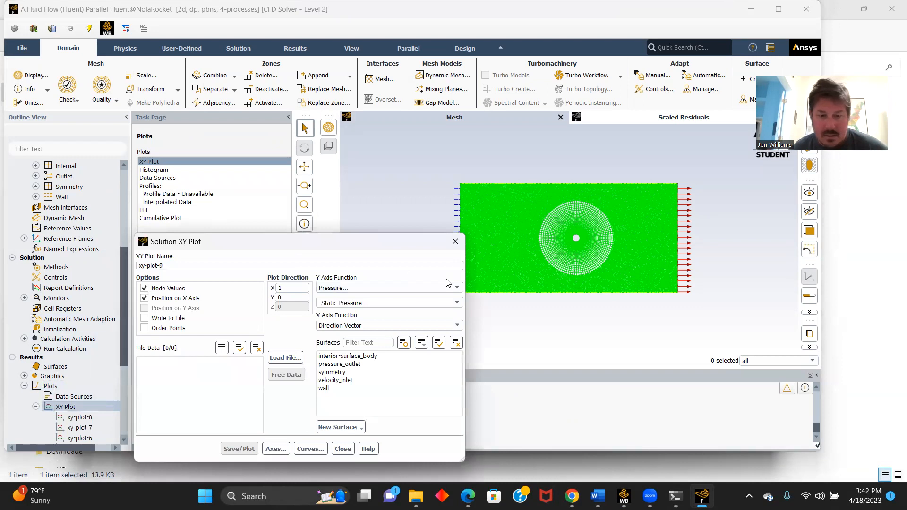
pyautogui.click(457, 303)
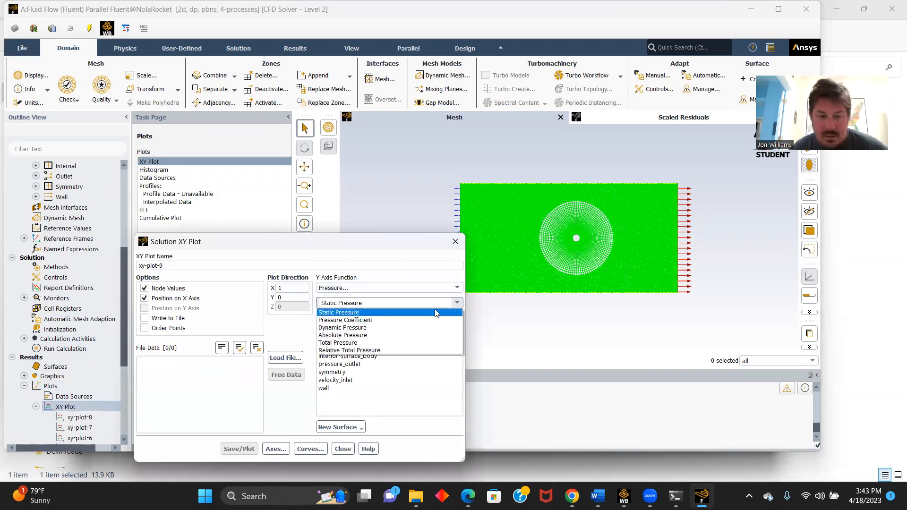
pyautogui.click(340, 321)
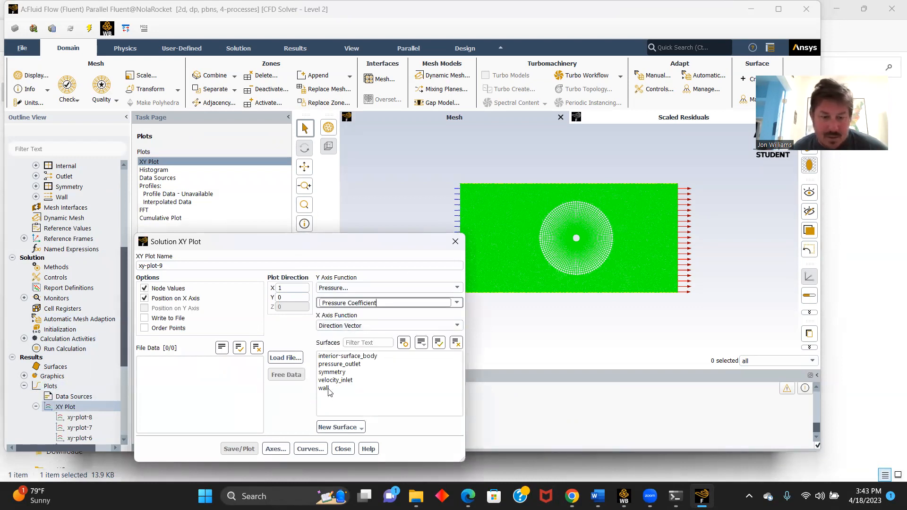
pyautogui.click(324, 388)
pyautogui.click(239, 449)
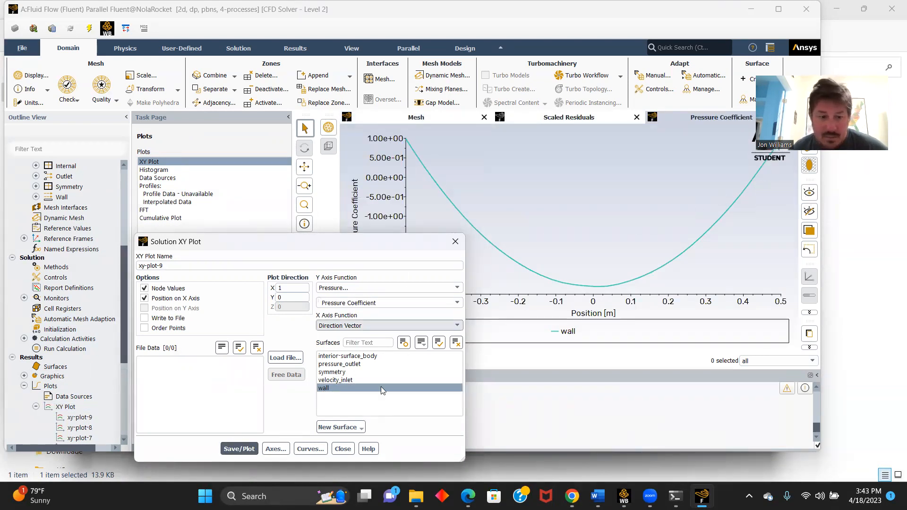
pyautogui.click(341, 449)
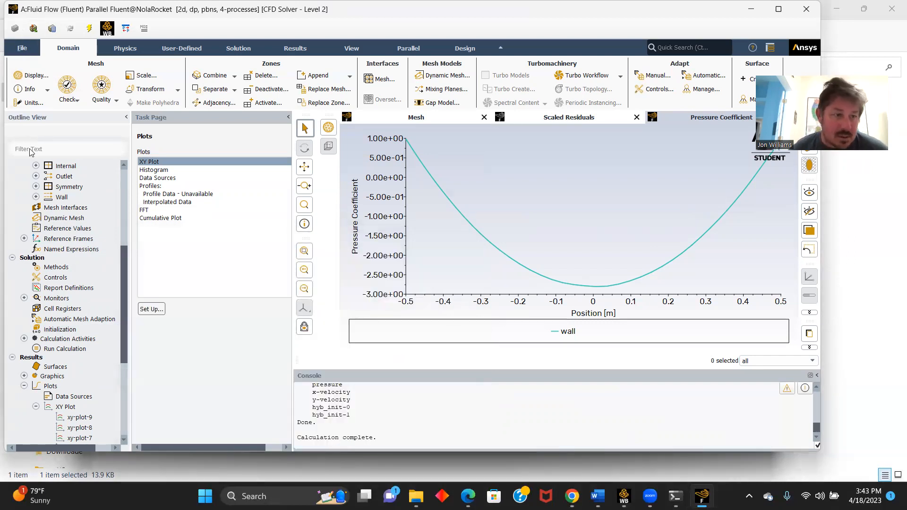
# Close Fluent and open the Results of the Fluid Flow (Fluent) system in CFD-Post.
pyautogui.click(22, 49)
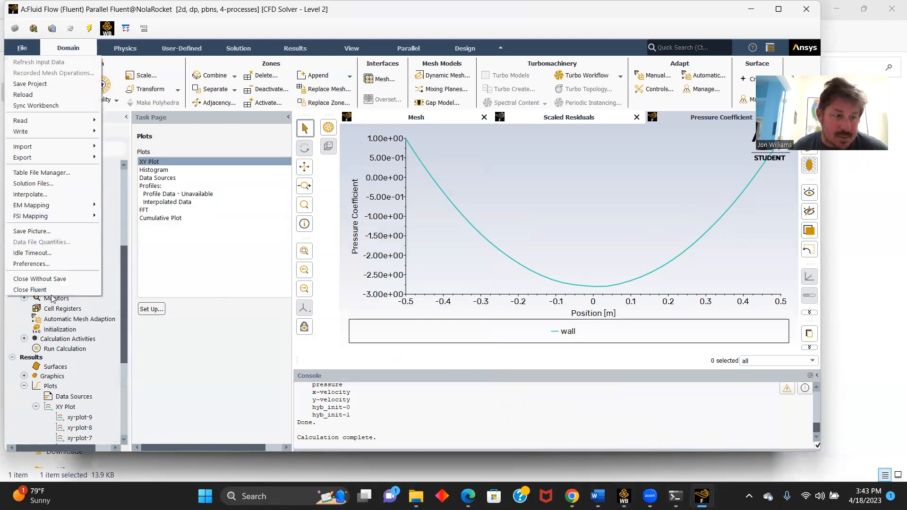
pyautogui.click(36, 288)
pyautogui.click(213, 314)
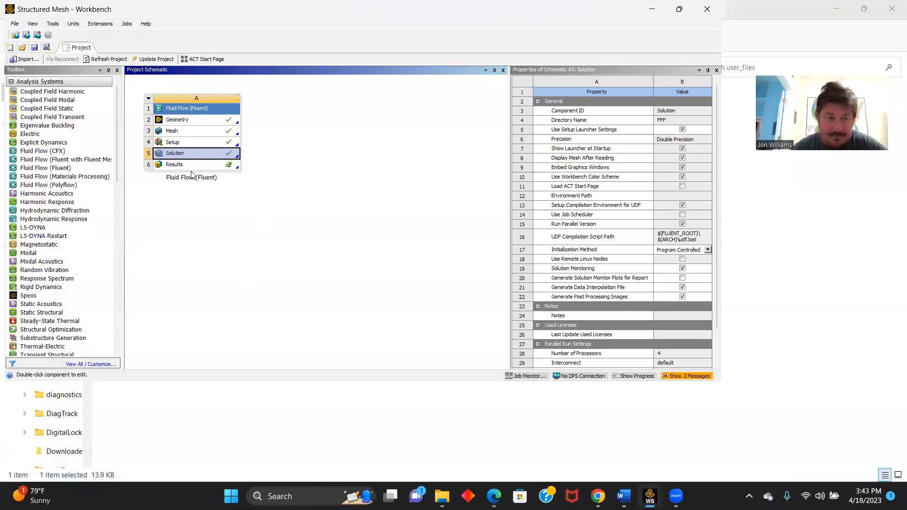
pyautogui.doubleClick(174, 165)
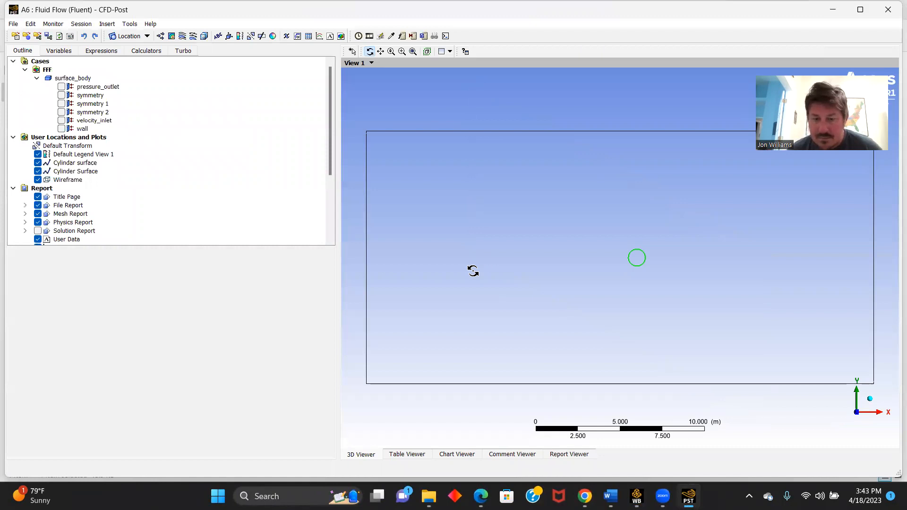
# Change the Cp Coeff expression to Pressure/((0.5*1.225)*1^2) and apply it.
pyautogui.click(102, 52)
pyautogui.click(158, 80)
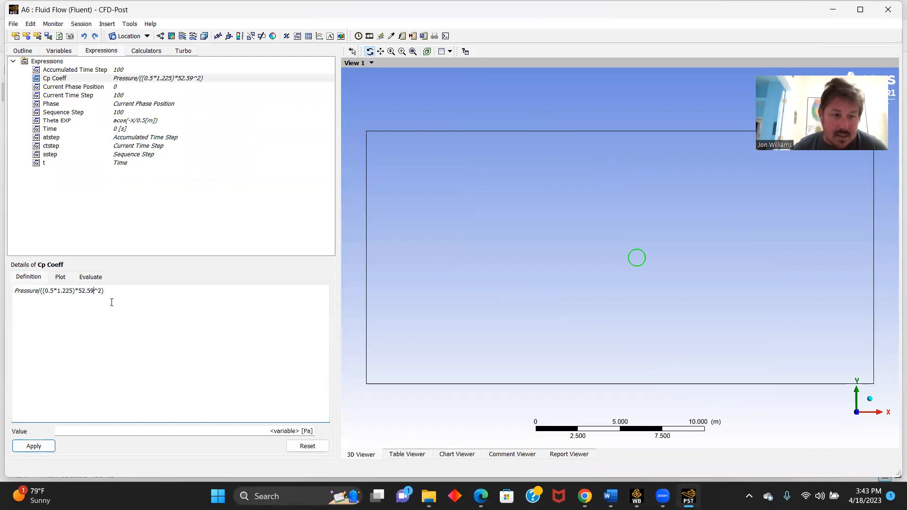
pyautogui.press('BackSpace')
pyautogui.press('BackSpace')
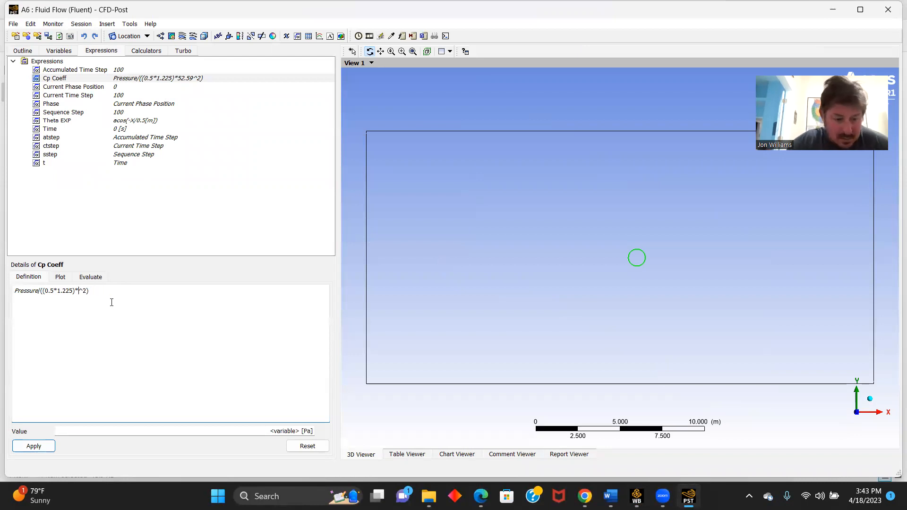
pyautogui.click(33, 446)
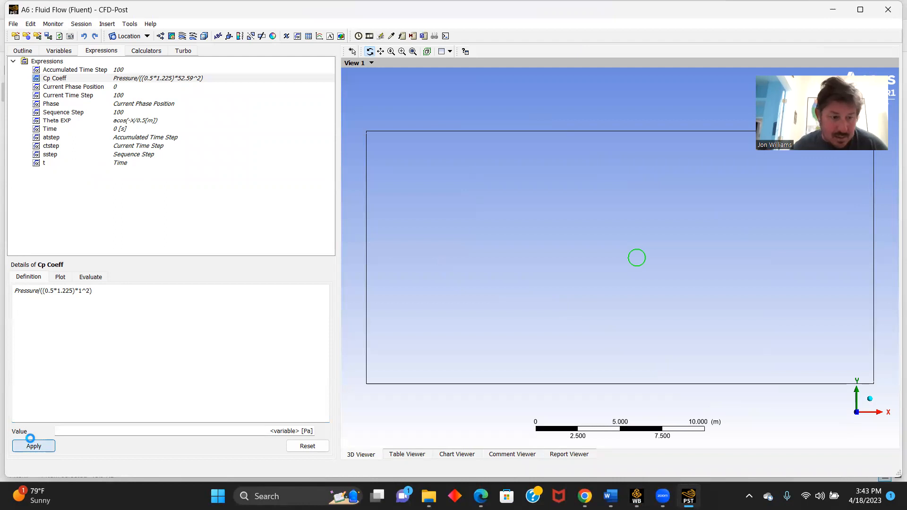
# Insert a new XY line chart and set the location of its data series to Cylinder Surface.
pyautogui.click(319, 36)
pyautogui.click(344, 80)
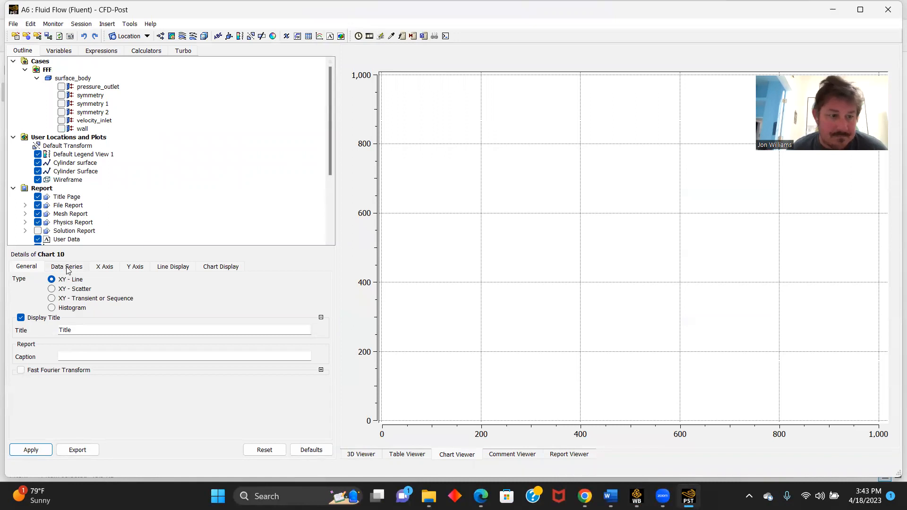
pyautogui.click(67, 267)
pyautogui.click(301, 384)
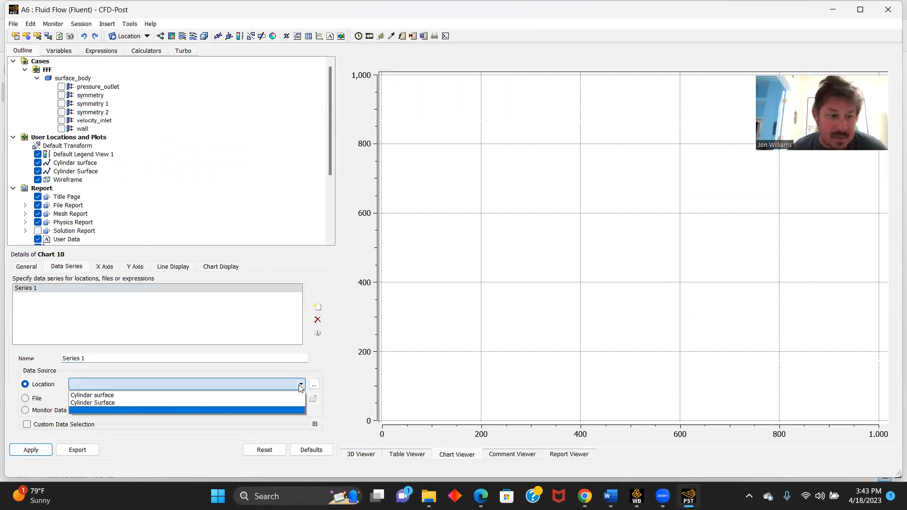
pyautogui.click(101, 403)
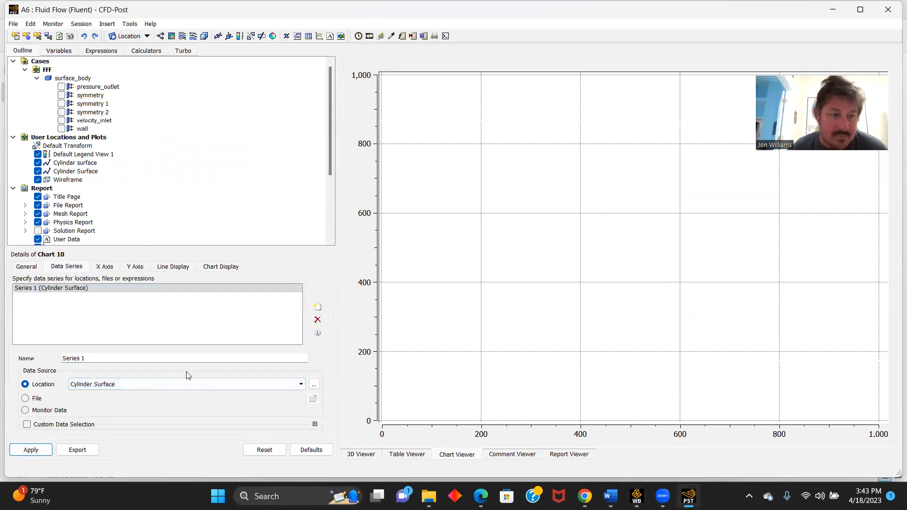
# Set the chart's X axis variable to Theta and its Y axis variable to Pressure Coefficient, and apply.
pyautogui.click(107, 267)
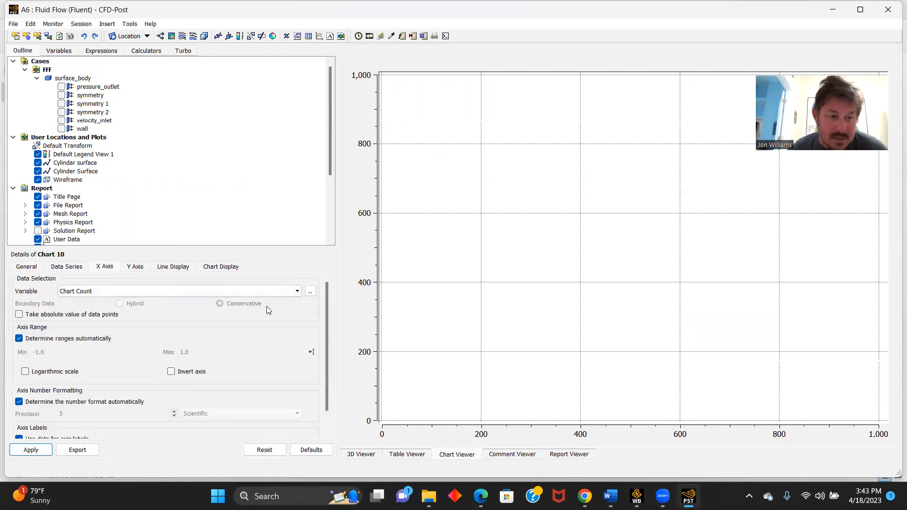
pyautogui.click(296, 291)
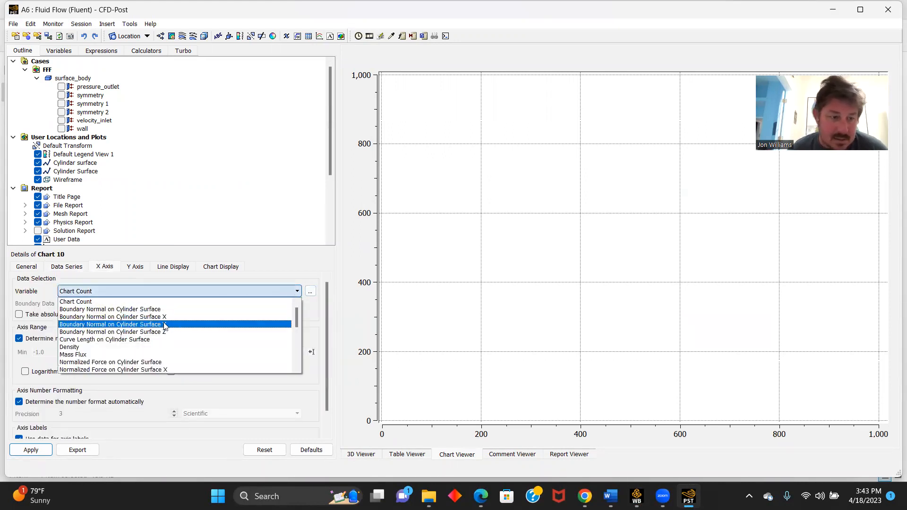
pyautogui.scroll(-3, 118, 340)
pyautogui.click(70, 340)
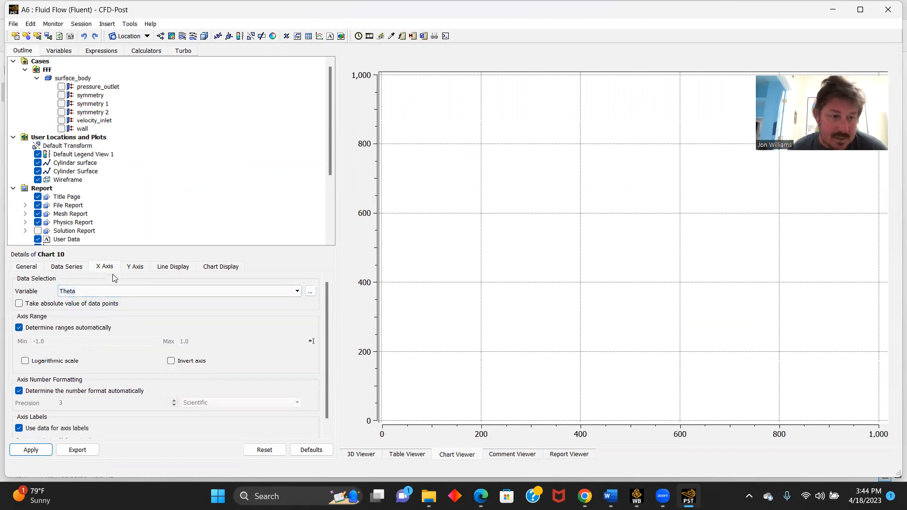
pyautogui.click(136, 267)
pyautogui.scroll(-1, 244, 292)
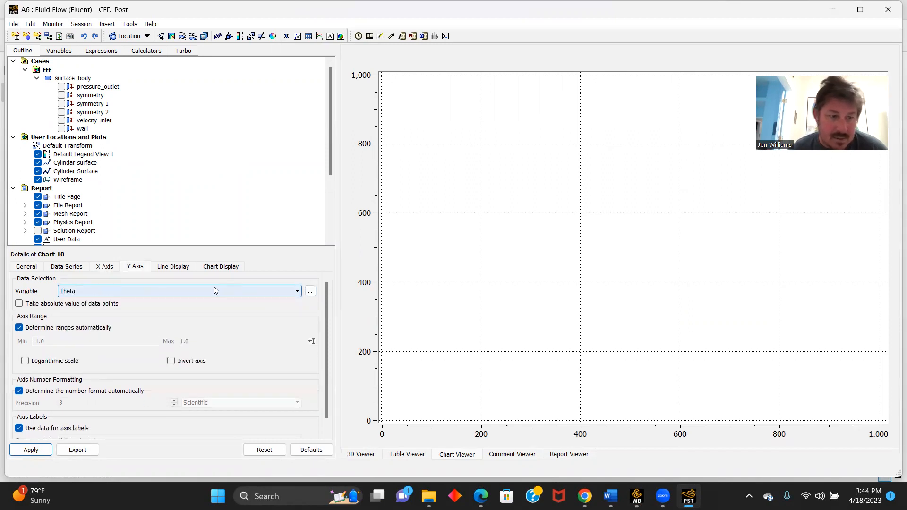
pyautogui.click(31, 451)
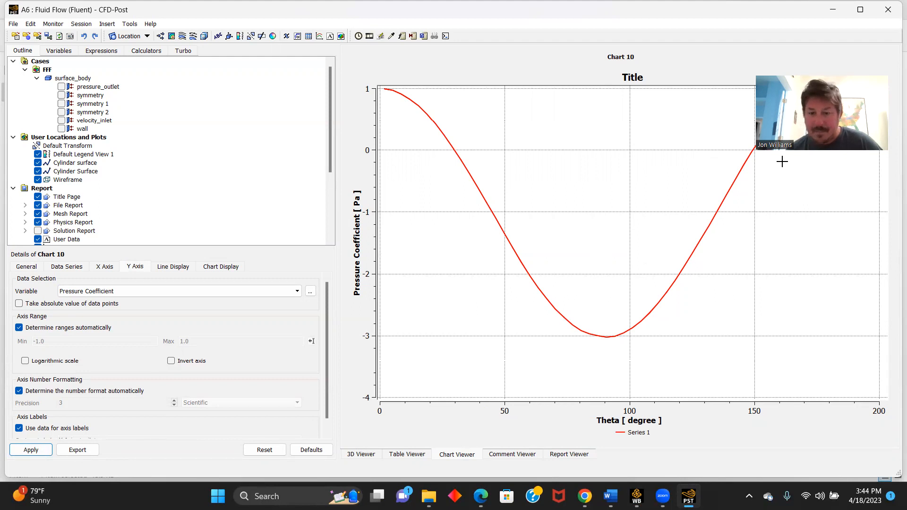
# Start a data export and set the output file name to Re5.csv in the user_files folder.
pyautogui.click(14, 25)
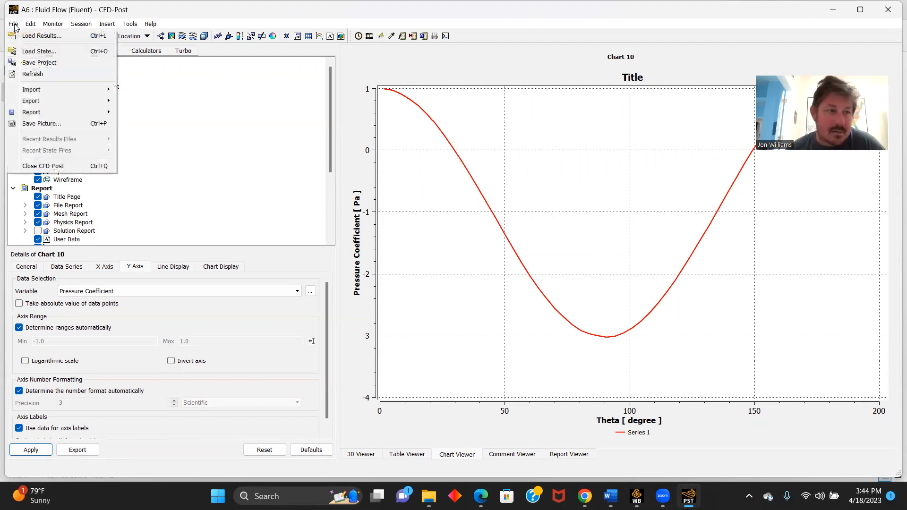
pyautogui.moveTo(60, 104)
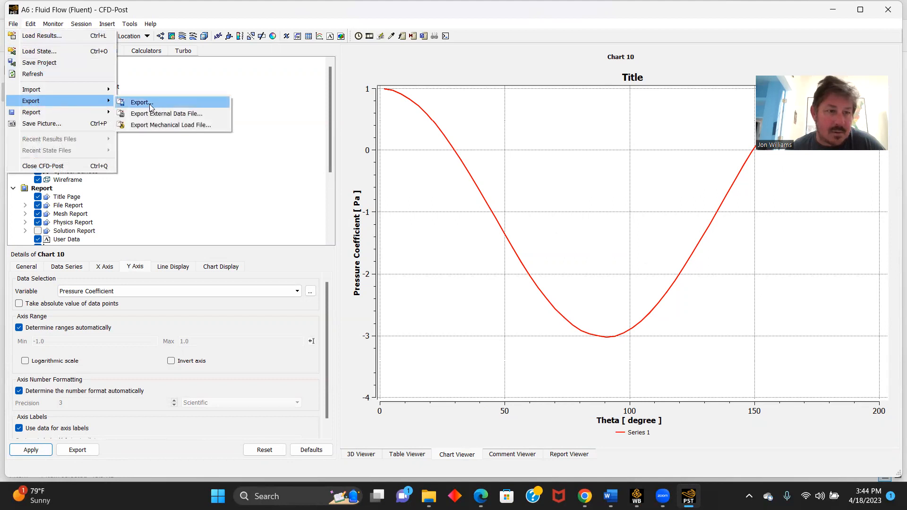
pyautogui.click(128, 105)
pyautogui.write('4')
pyautogui.press('BackSpace')
# Select Pressure Coefficient and Theta as the variables to export for Cylinder Surface and save the file.
pyautogui.scroll(5, 425, 288)
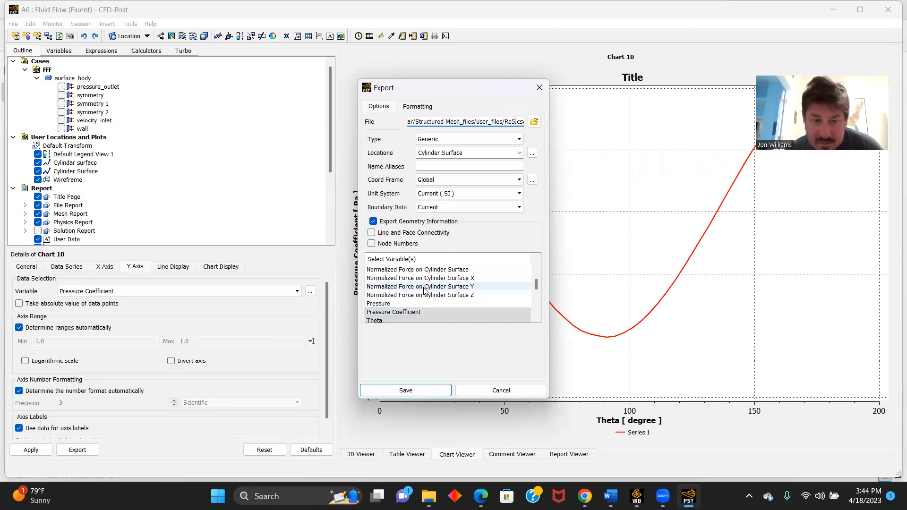
pyautogui.click(395, 313)
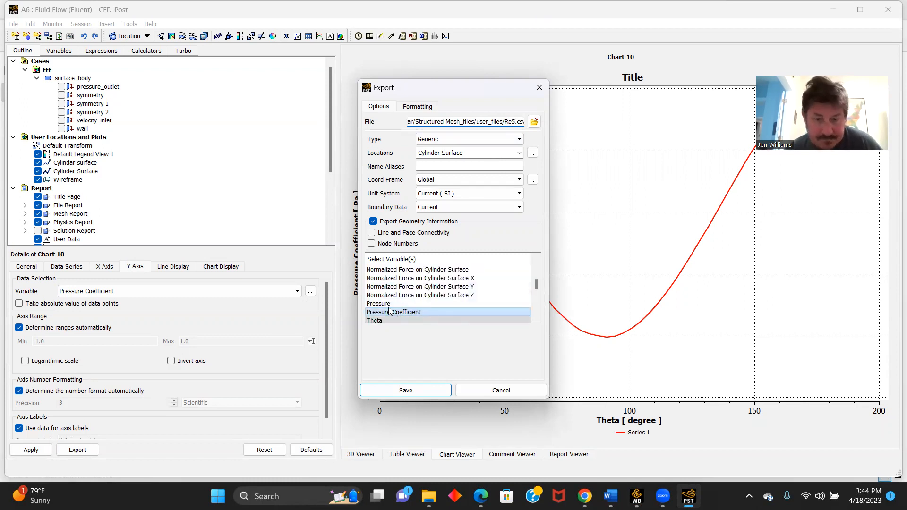
pyautogui.scroll(-1, 389, 312)
pyautogui.click(378, 295)
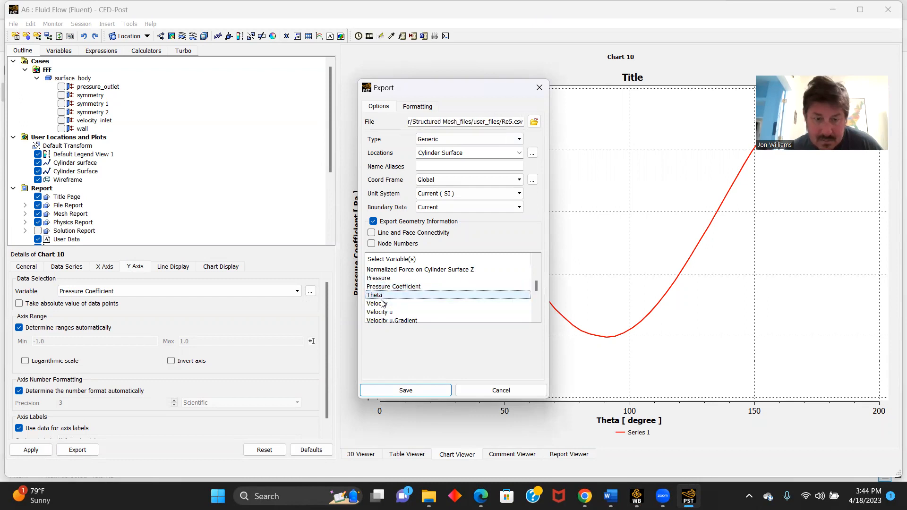
pyautogui.keyDown('ctrl'); pyautogui.click(390, 286); pyautogui.keyUp('ctrl')
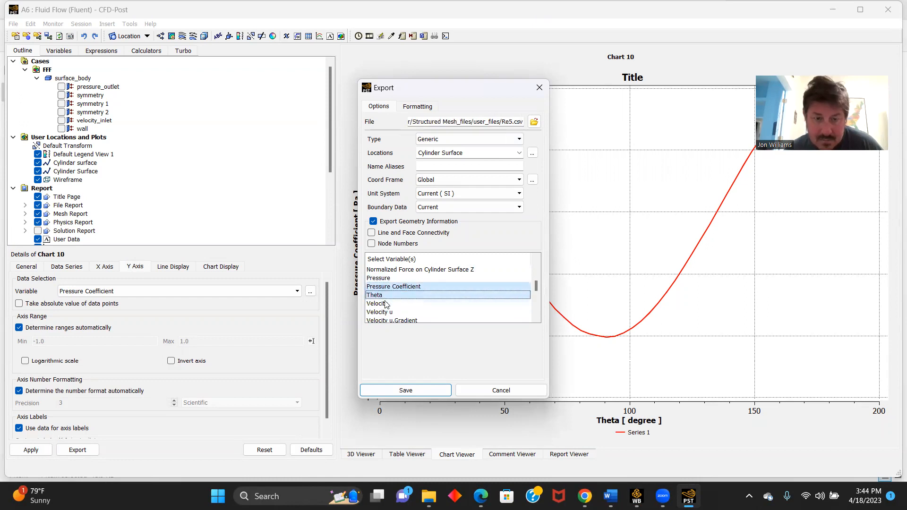
pyautogui.click(407, 390)
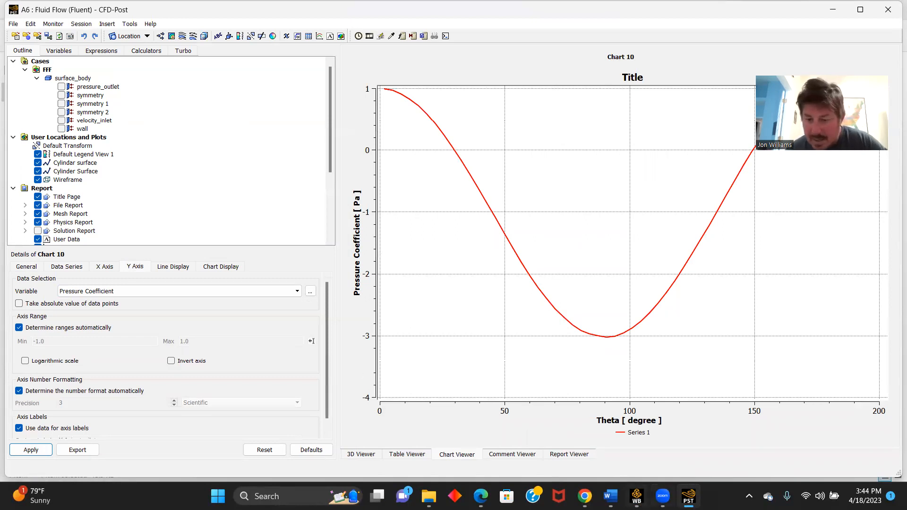
# Close CFD-Post and return to the Workbench project.
pyautogui.moveTo(688, 496)
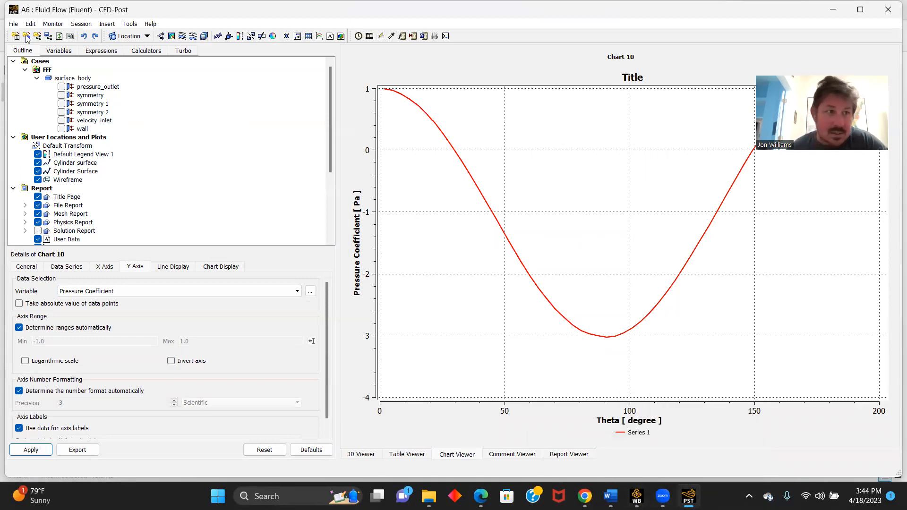
pyautogui.click(13, 24)
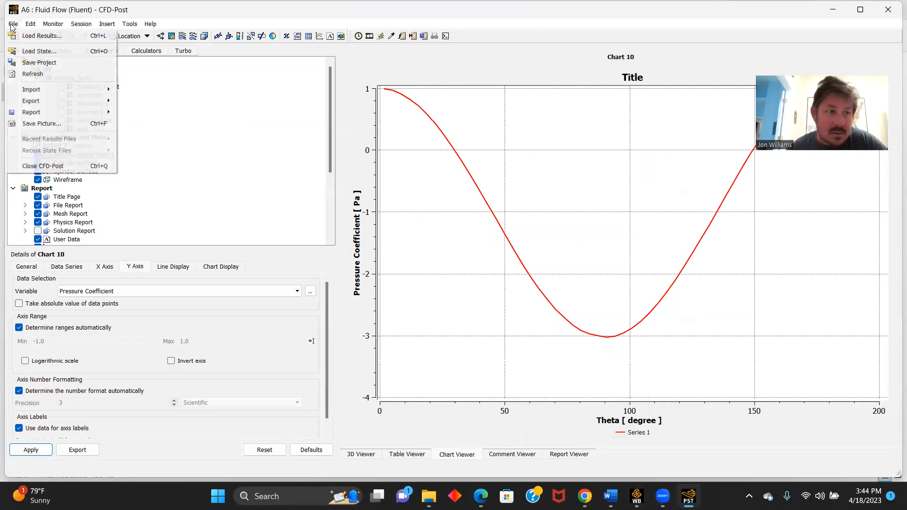
pyautogui.click(54, 166)
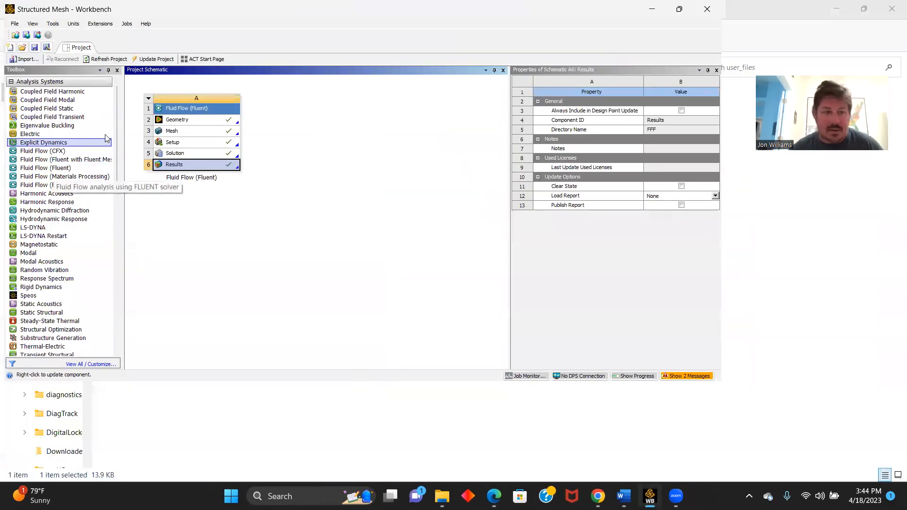
# Add a second Fluid Flow (Fluent) system with its geometry analysis type set to 2D and create a new DesignModeler geometry for it.
pyautogui.doubleClick(54, 168)
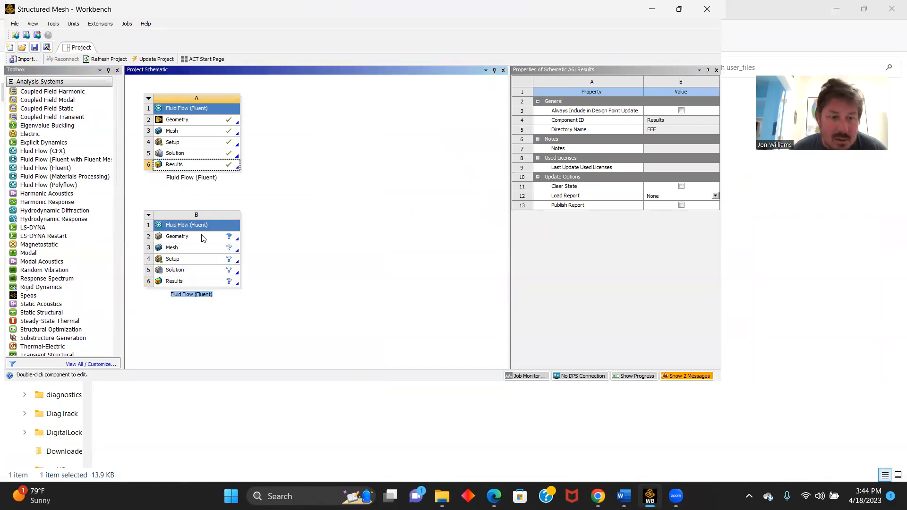
pyautogui.rightClick(200, 234)
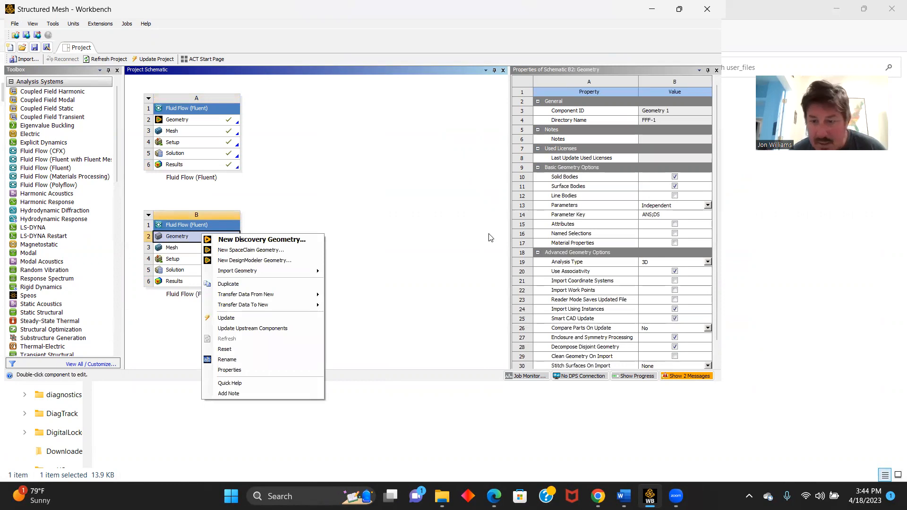
pyautogui.click(707, 262)
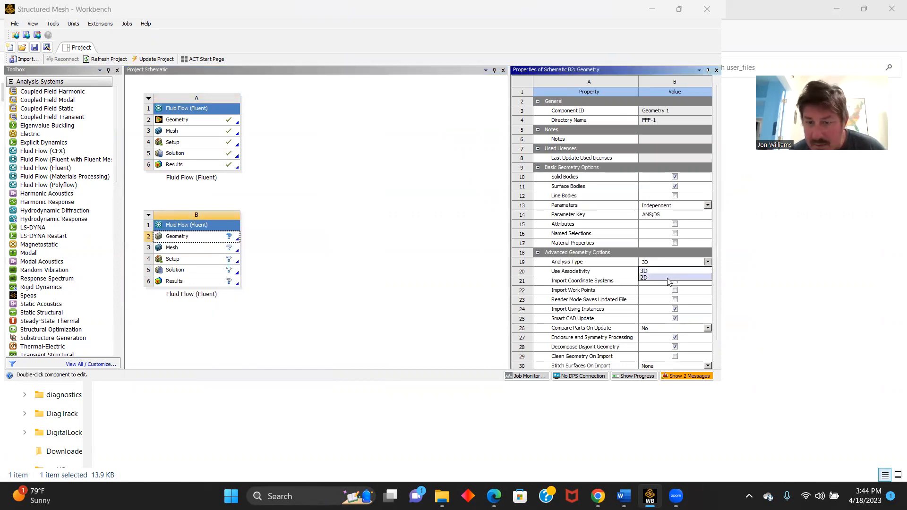
pyautogui.click(669, 280)
pyautogui.rightClick(190, 239)
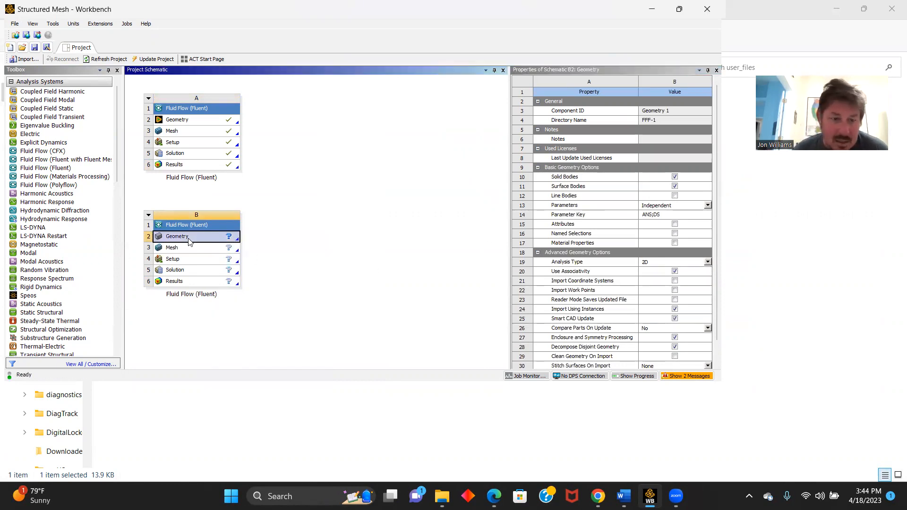
pyautogui.click(248, 265)
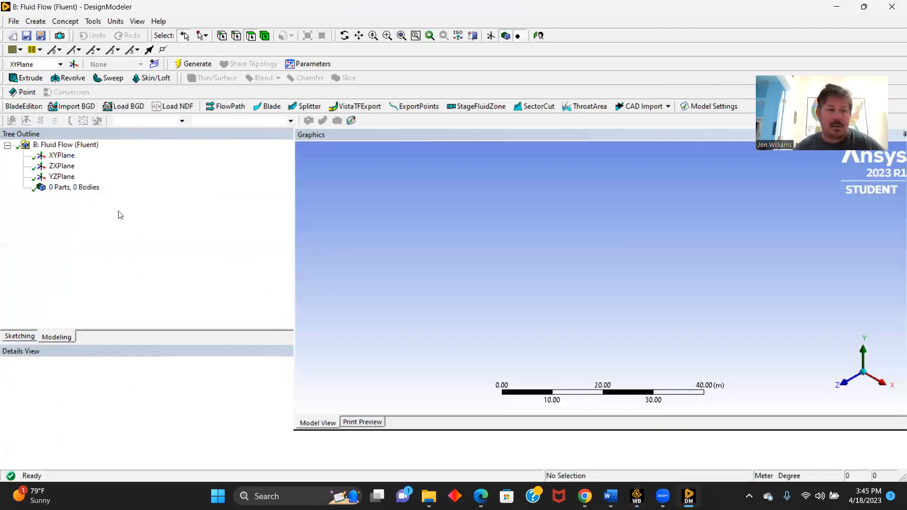
# Sketch a rectangle about 35 m wide and 24 m tall around the origin on the XY plane.
pyautogui.click(62, 156)
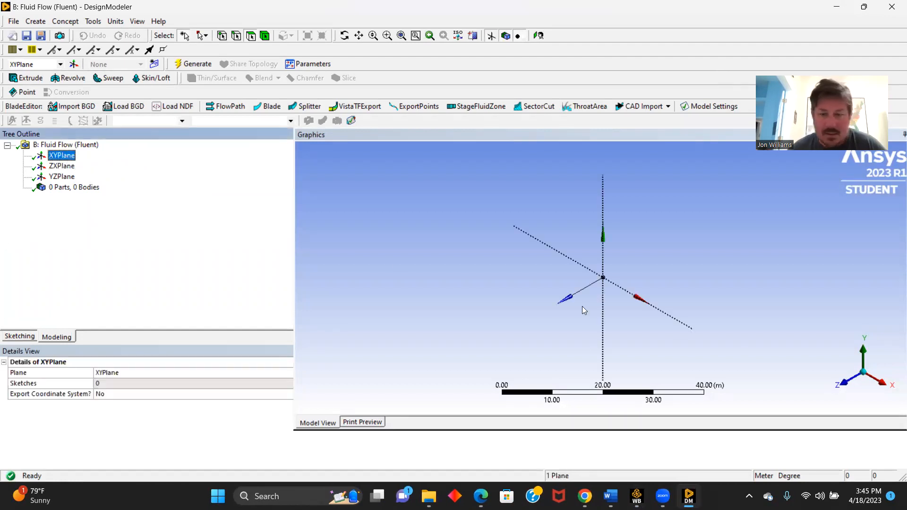
pyautogui.click(848, 381)
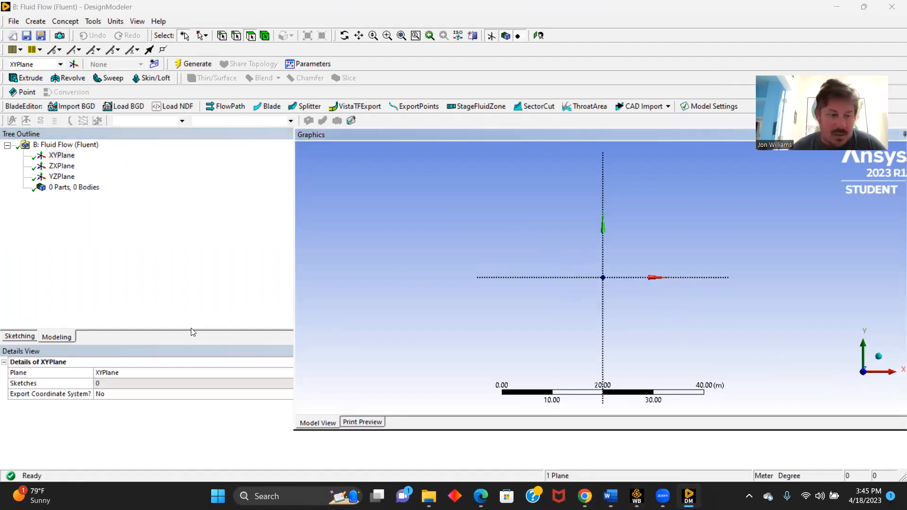
pyautogui.click(13, 333)
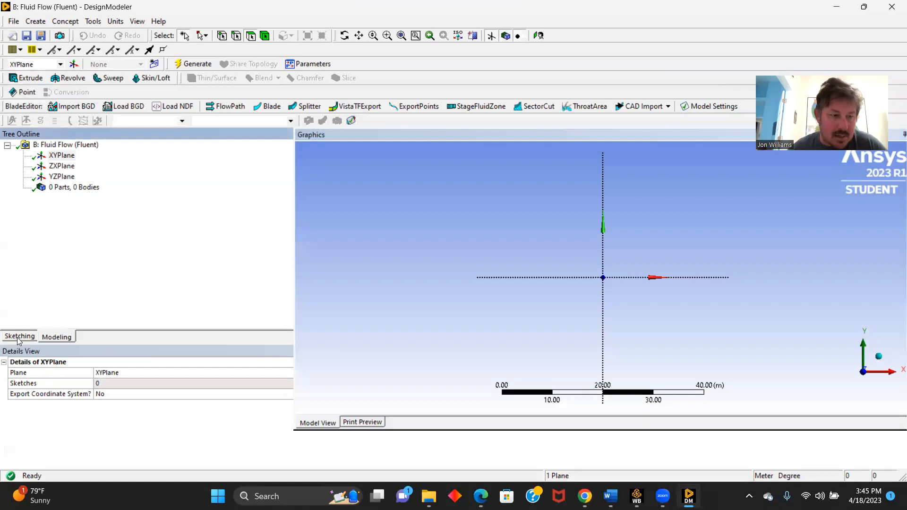
pyautogui.click(15, 338)
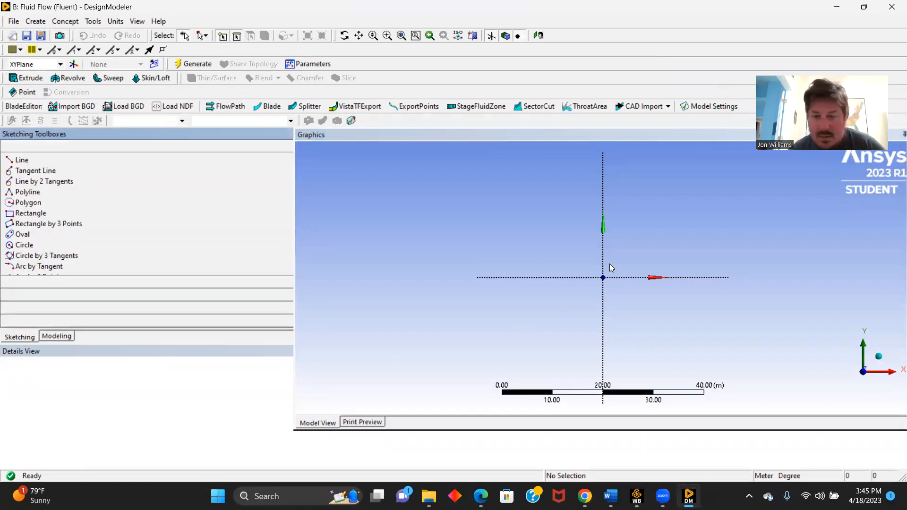
pyautogui.click(31, 215)
pyautogui.moveTo(538, 221)
pyautogui.mouseDown()
pyautogui.moveTo(714, 318)
pyautogui.moveTo(713, 340)
pyautogui.mouseUp()
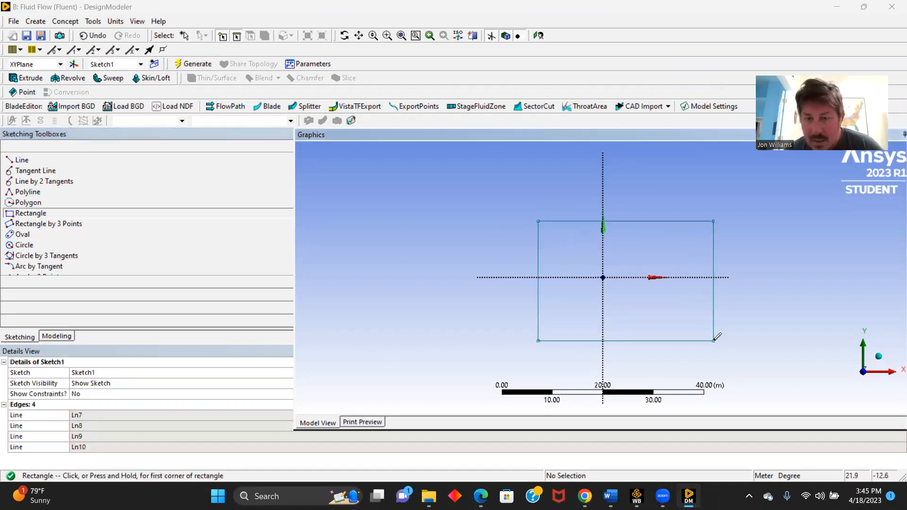
# Add a vertical dimension between the rectangle's upper edge and the X axis and set it to 7.5 m.
pyautogui.click(142, 297)
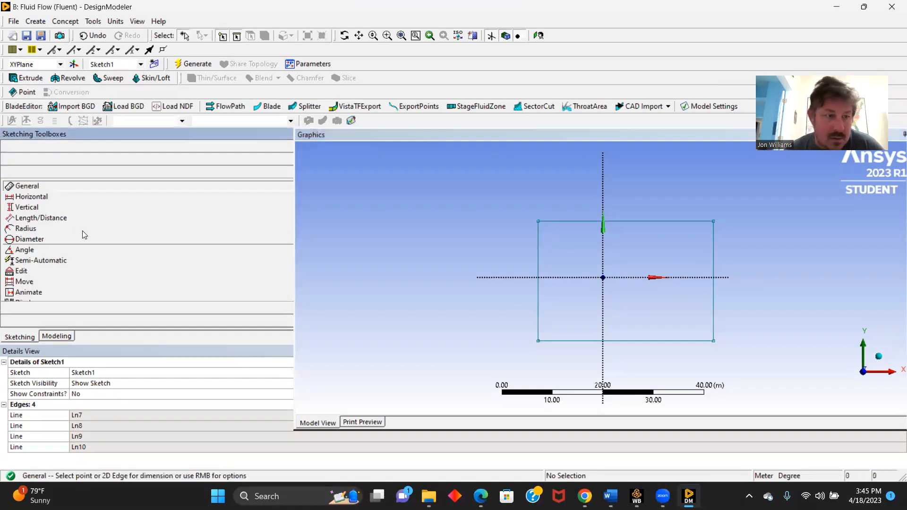
pyautogui.click(29, 206)
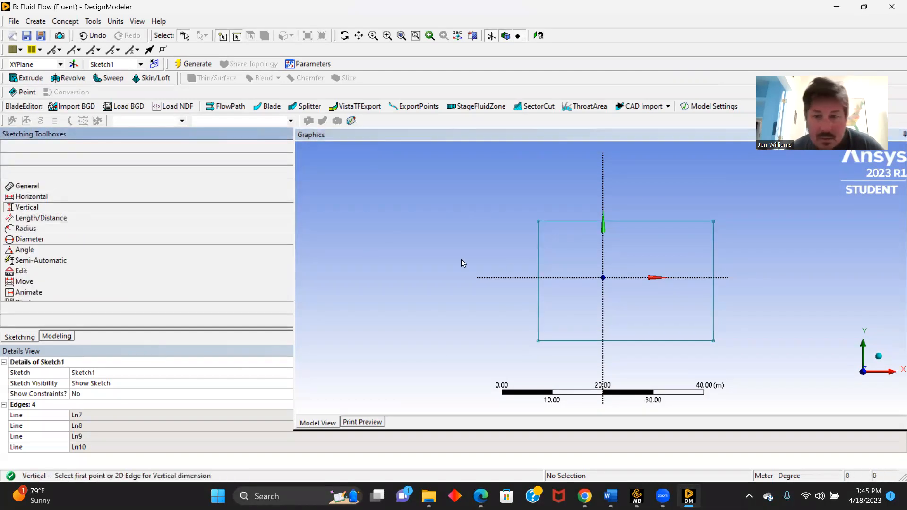
pyautogui.click(550, 221)
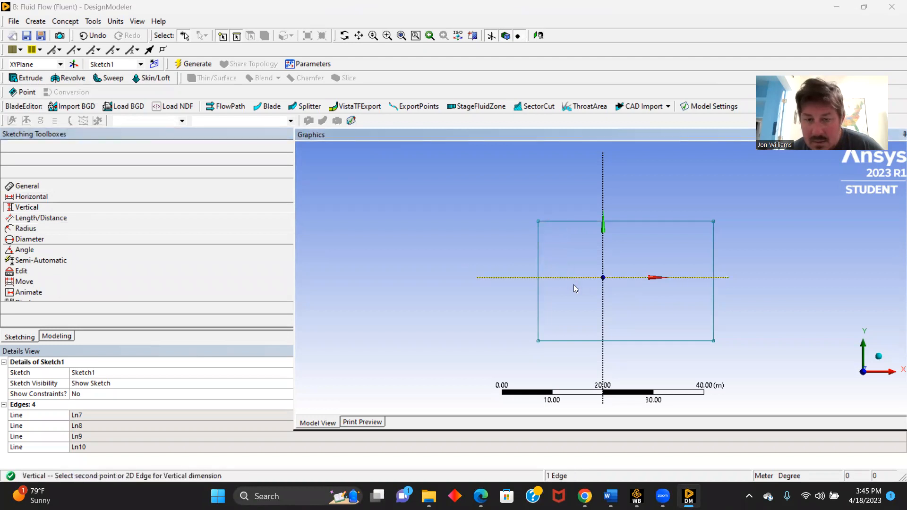
pyautogui.click(539, 246)
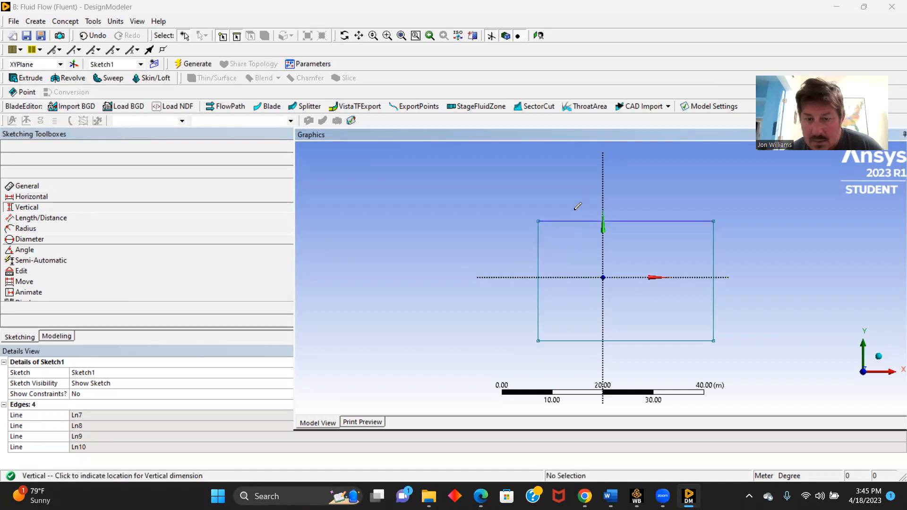
pyautogui.click(442, 225)
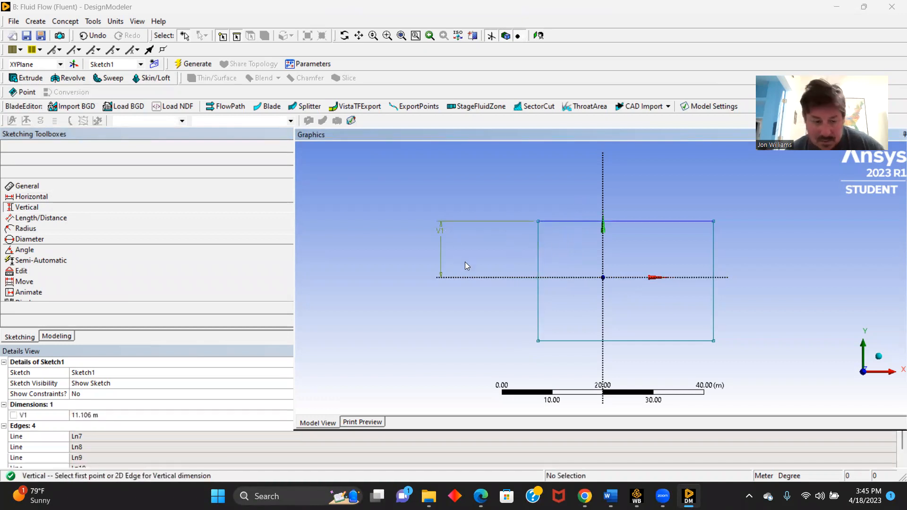
pyautogui.click(88, 414)
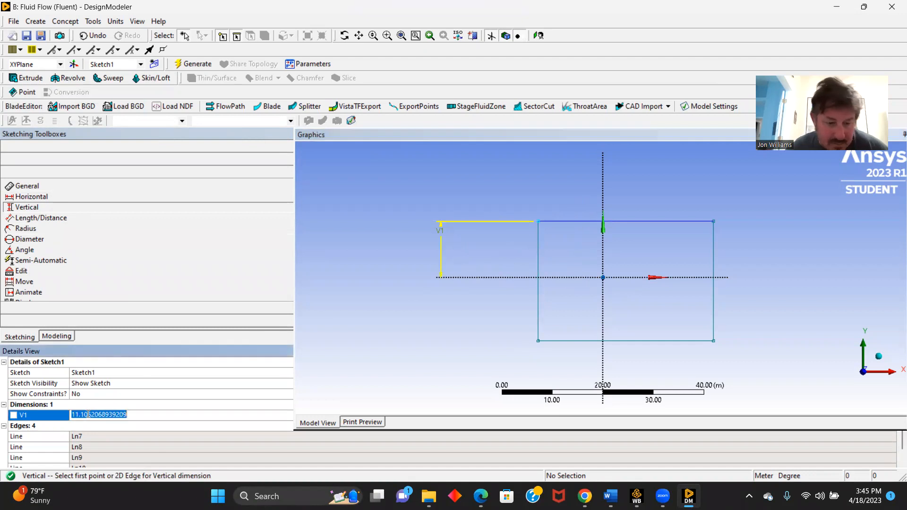
pyautogui.write('7')
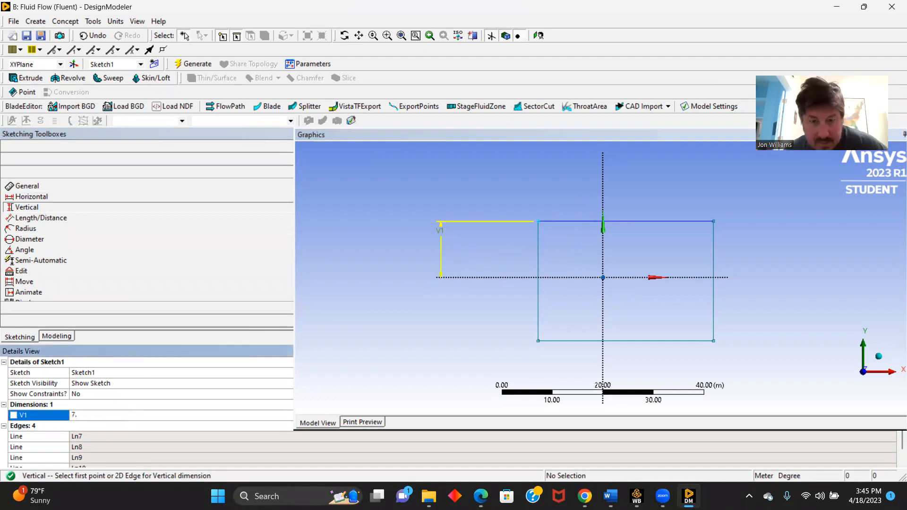
pyautogui.write('.5')
pyautogui.press('Return')
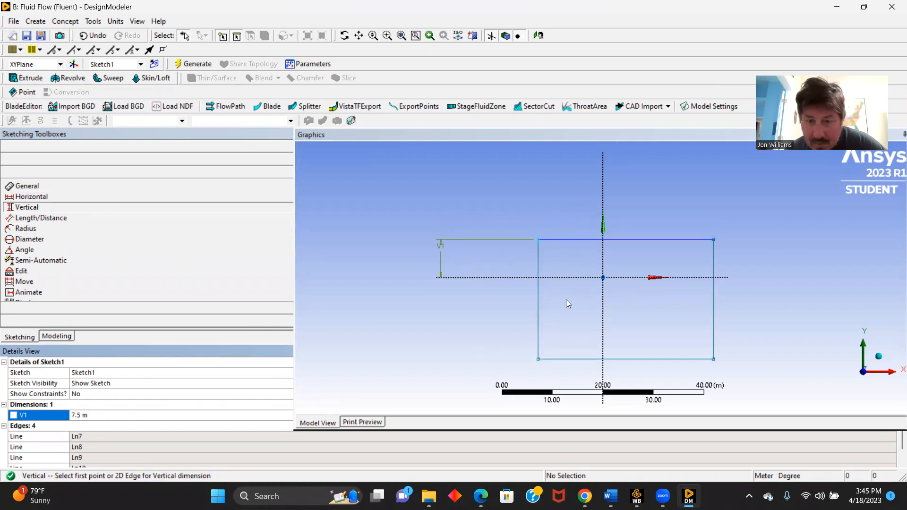
# Add a vertical dimension between the rectangle's lower edge and the X axis and set it to 7.5 m.
pyautogui.click(580, 279)
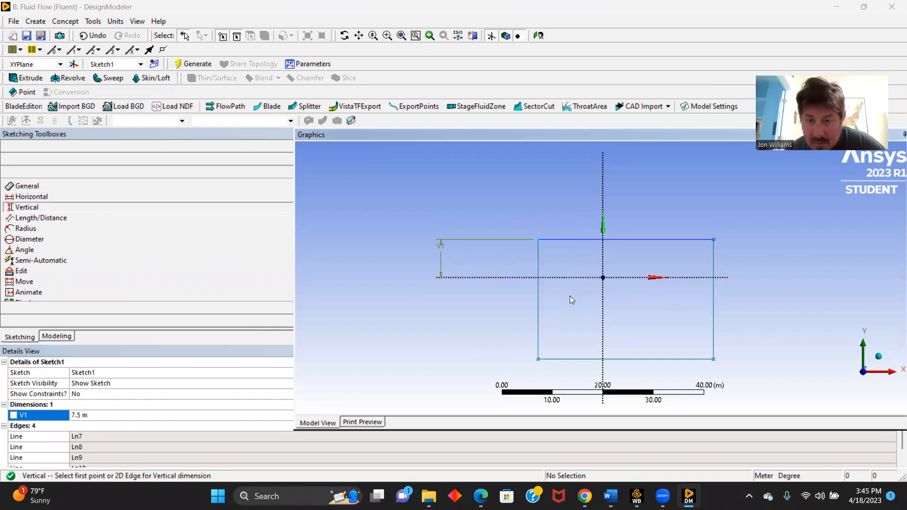
pyautogui.click(539, 320)
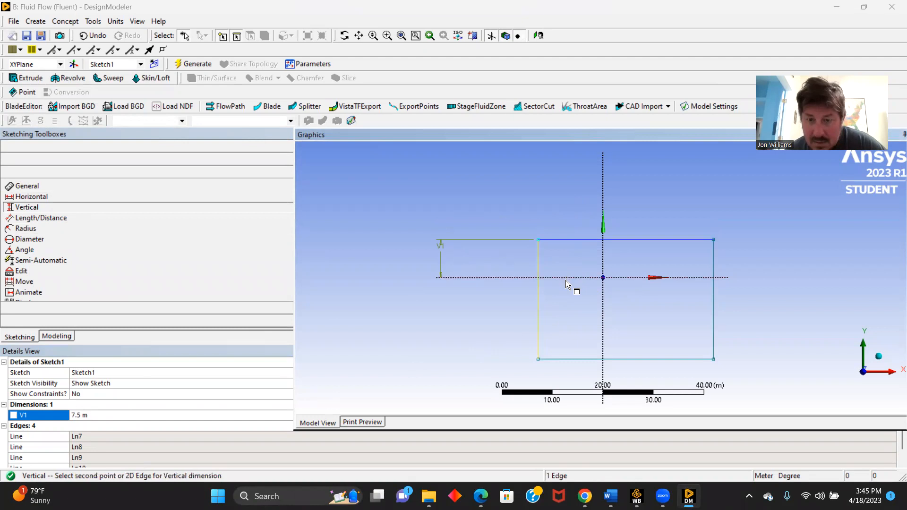
pyautogui.click(565, 278)
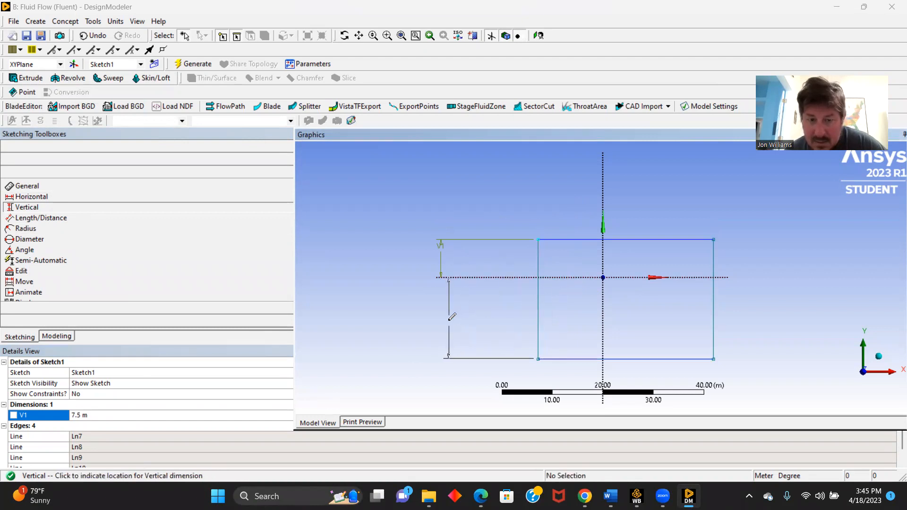
pyautogui.click(448, 319)
pyautogui.click(86, 425)
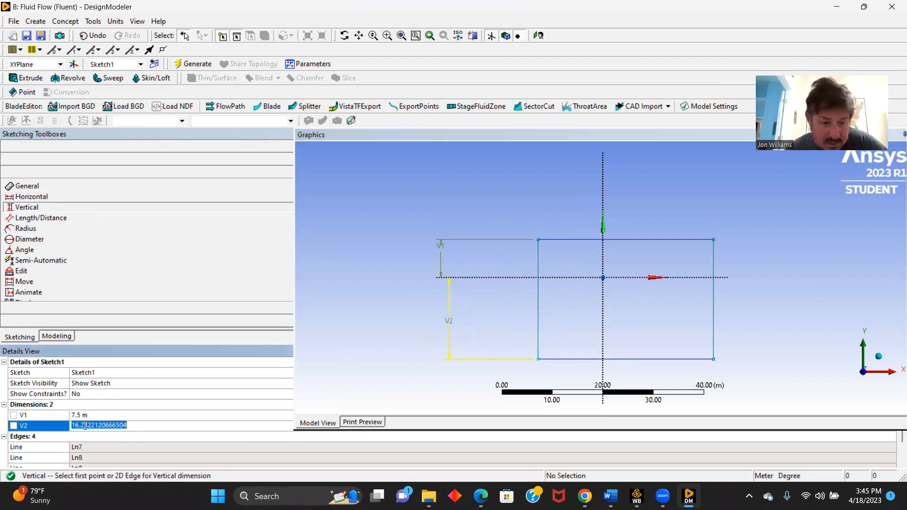
pyautogui.write('7')
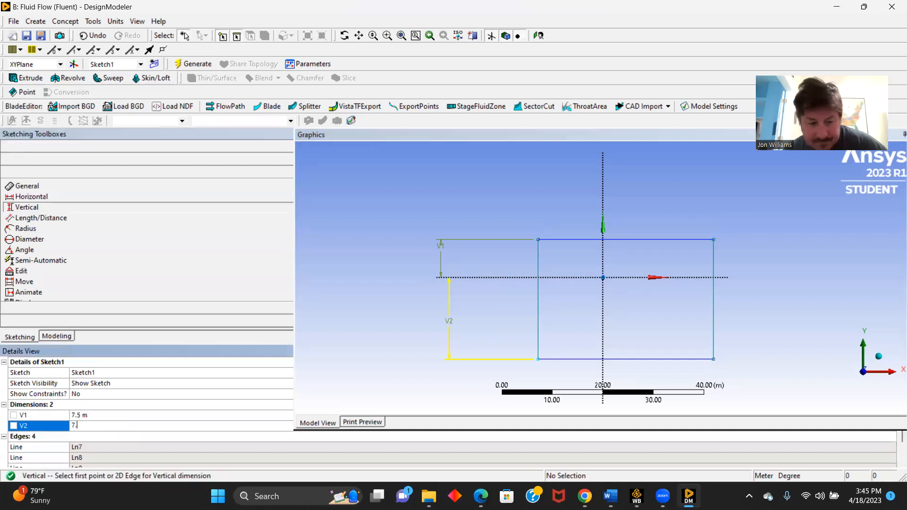
pyautogui.write('.5')
pyautogui.press('Return')
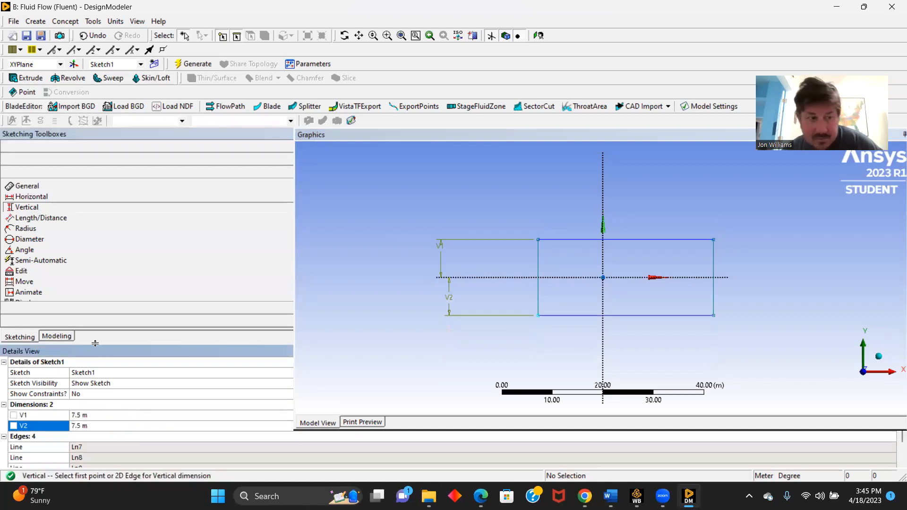
# Add a horizontal dimension between the Y axis and the rectangle's right edge and set it to 16 m.
pyautogui.click(33, 197)
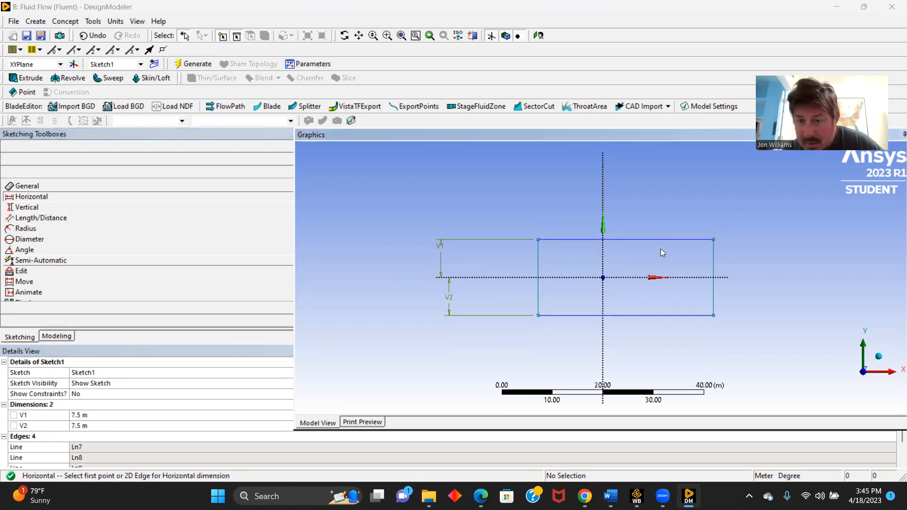
pyautogui.click(713, 262)
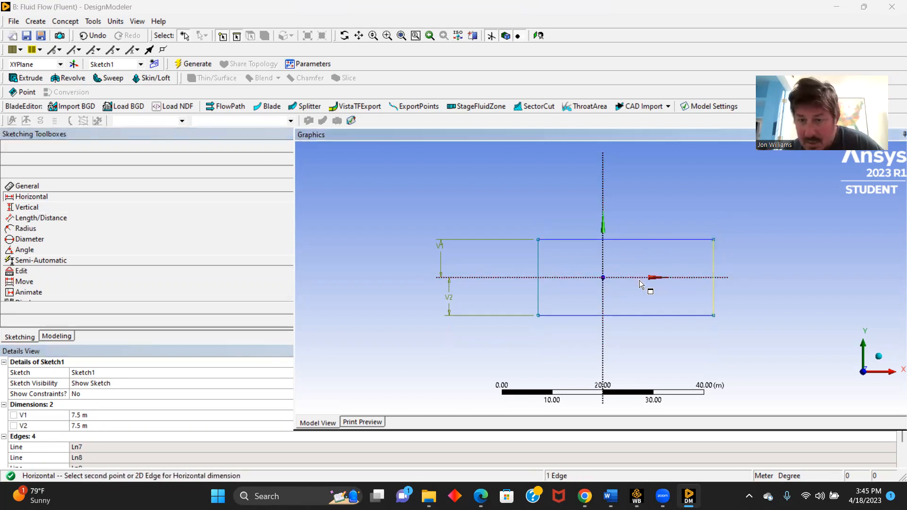
pyautogui.click(603, 264)
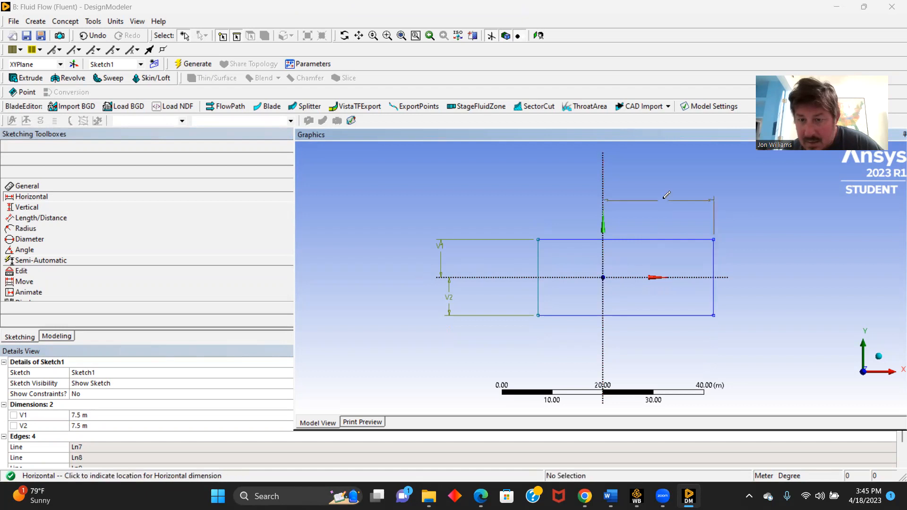
pyautogui.click(665, 186)
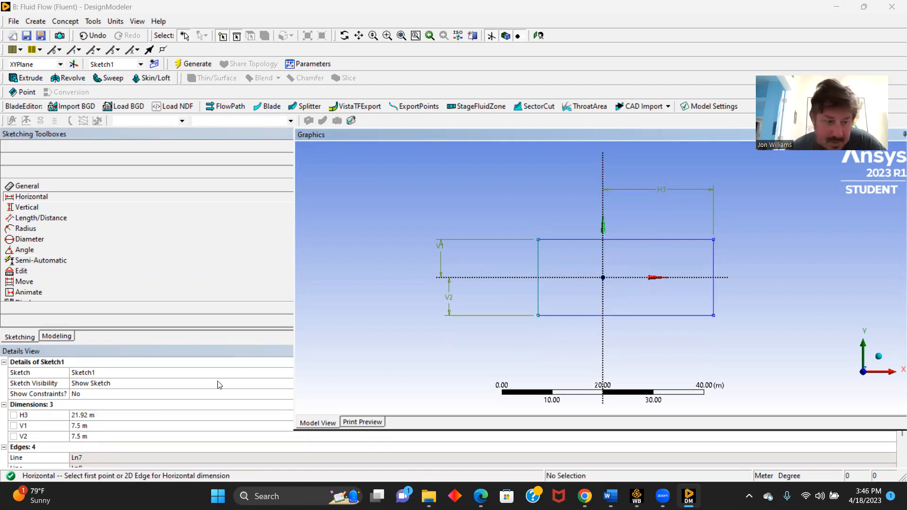
pyautogui.click(83, 415)
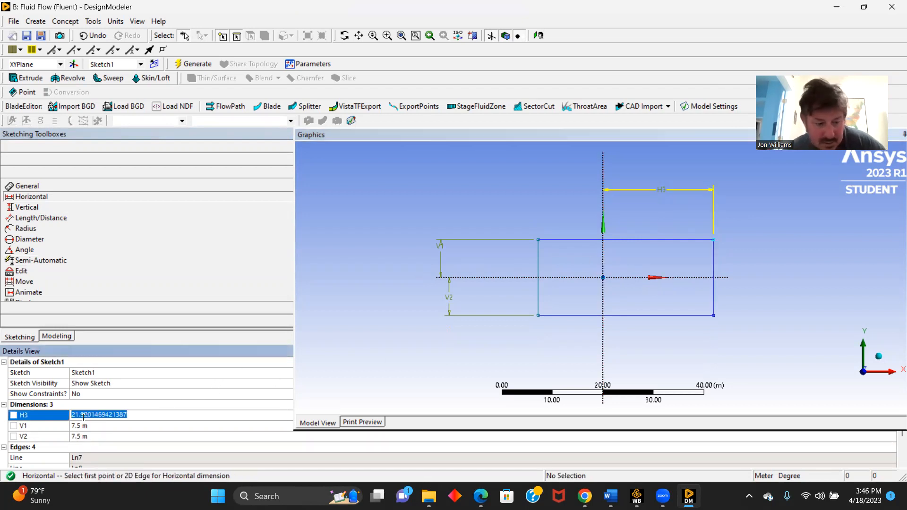
pyautogui.write('16')
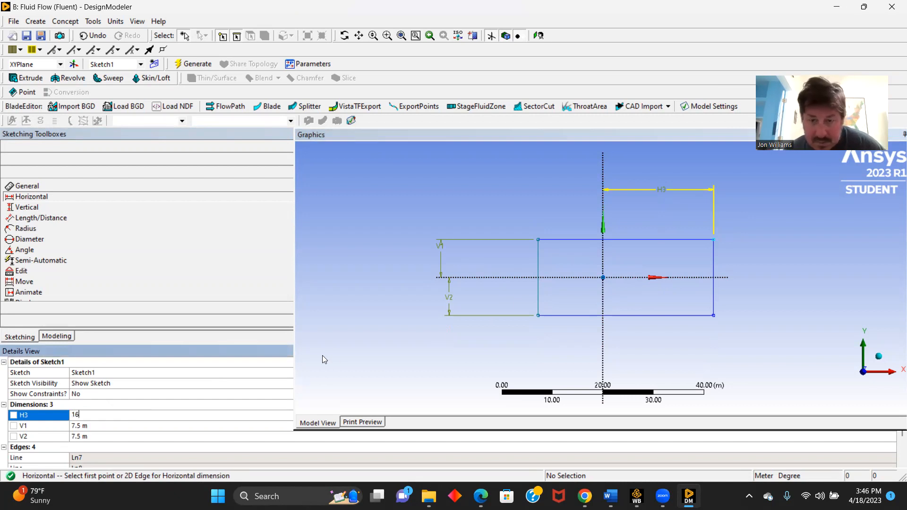
pyautogui.press('Return')
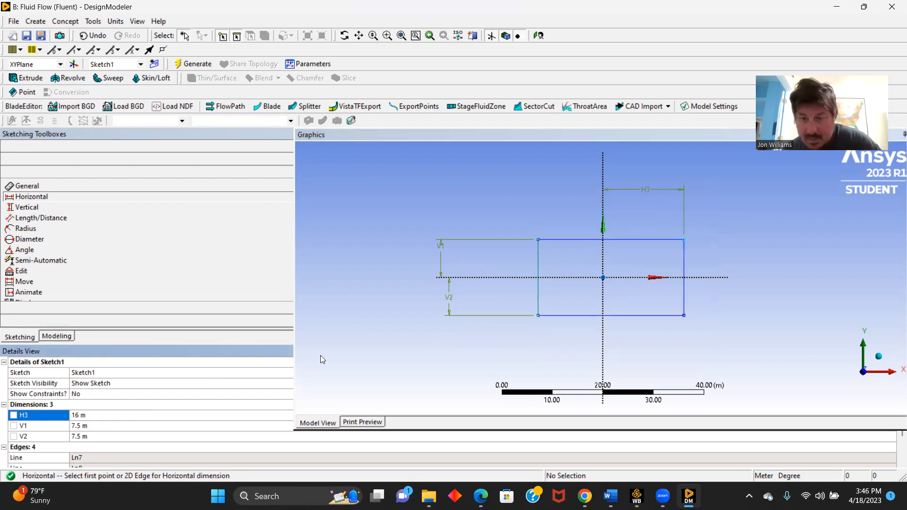
# Add a horizontal dimension between the rectangle's left edge and the Y axis and set it to 14 m.
pyautogui.click(574, 239)
pyautogui.click(558, 277)
pyautogui.click(540, 256)
pyautogui.click(603, 257)
pyautogui.click(540, 260)
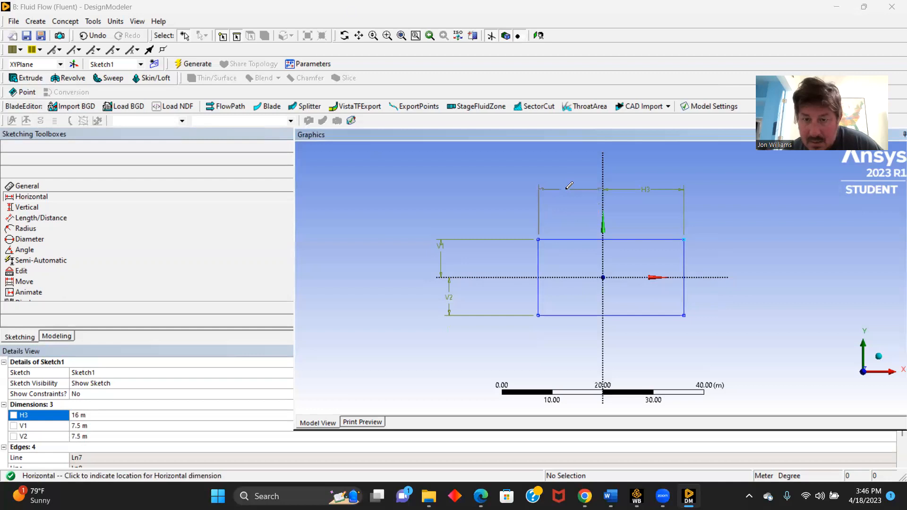
pyautogui.click(570, 186)
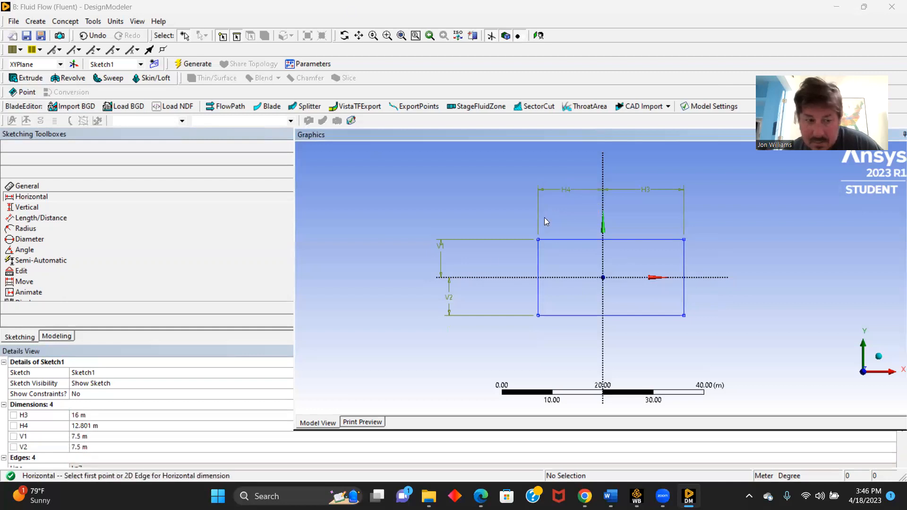
pyautogui.click(92, 425)
pyautogui.write('1')
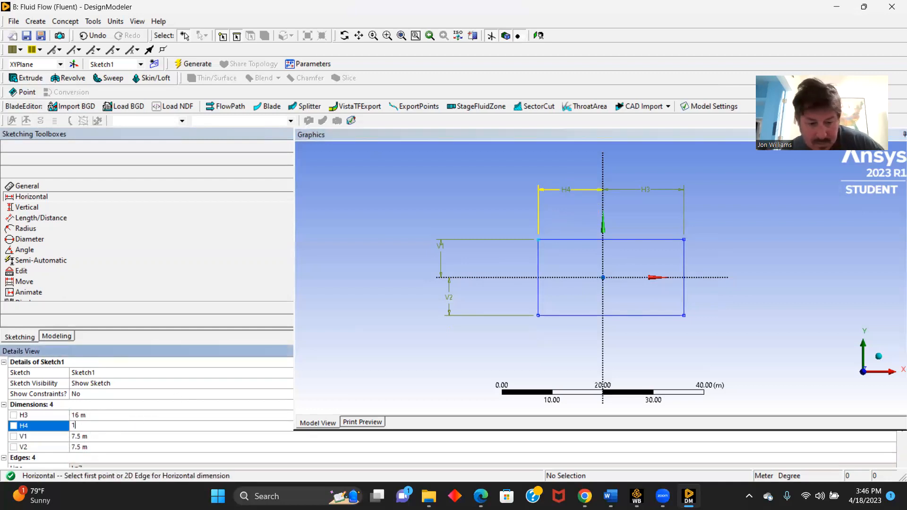
pyautogui.write('4')
pyautogui.press('Return')
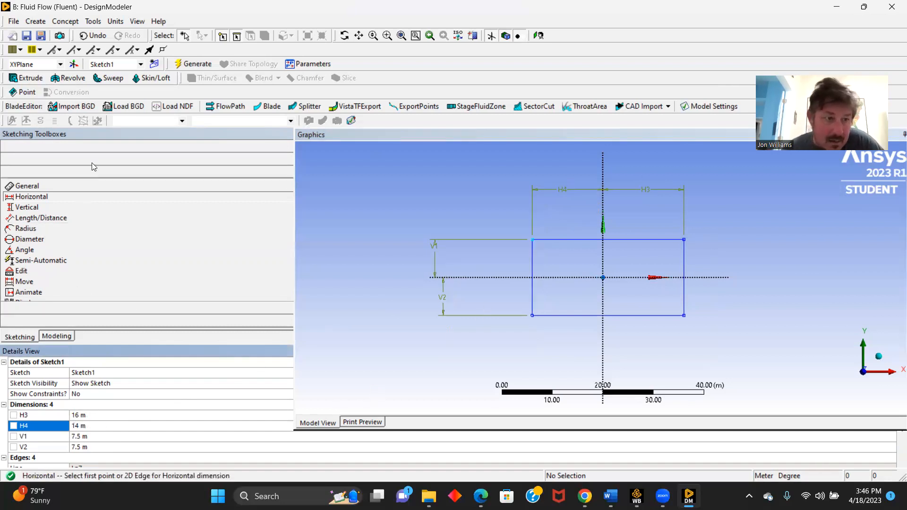
# Sketch a circle about 7.6 m in diameter centred on the origin inside the rectangle.
pyautogui.click(100, 147)
pyautogui.click(35, 245)
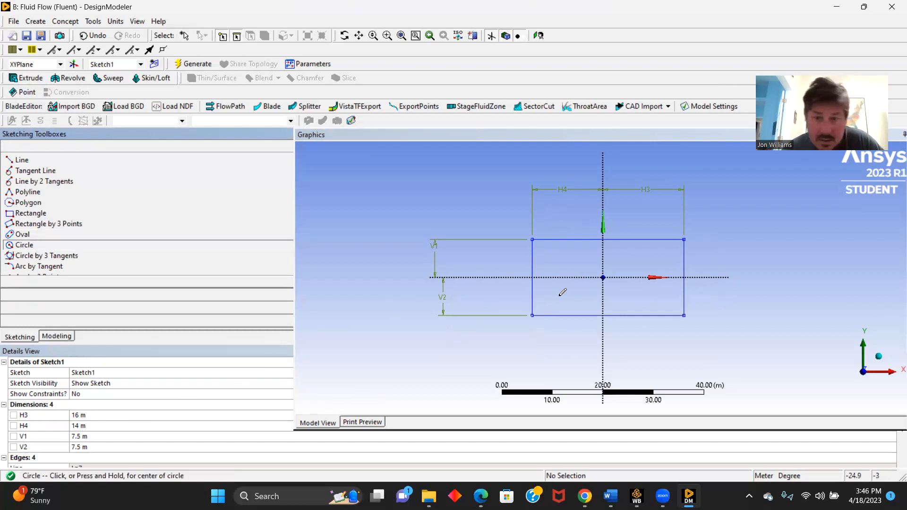
pyautogui.click(603, 277)
pyautogui.click(621, 272)
# Add a general dimension to the circle's diameter and set it to 1 m.
pyautogui.click(156, 295)
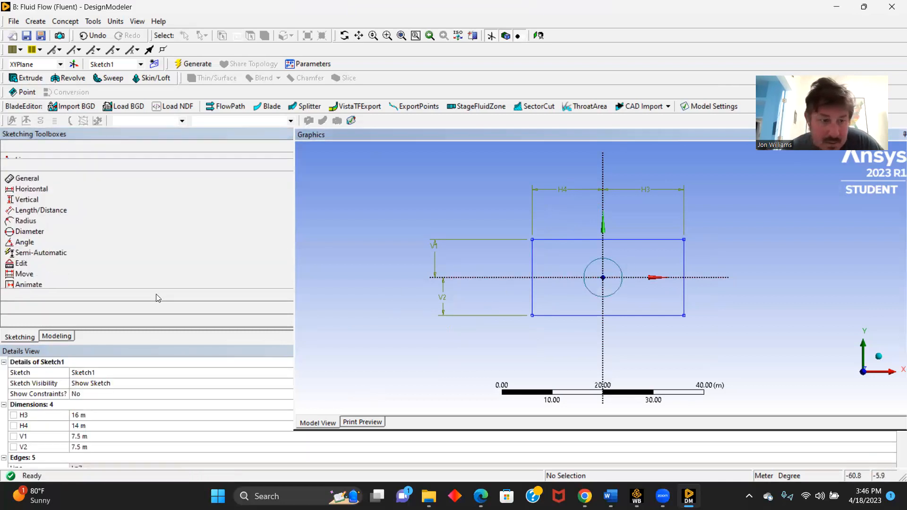
pyautogui.click(619, 267)
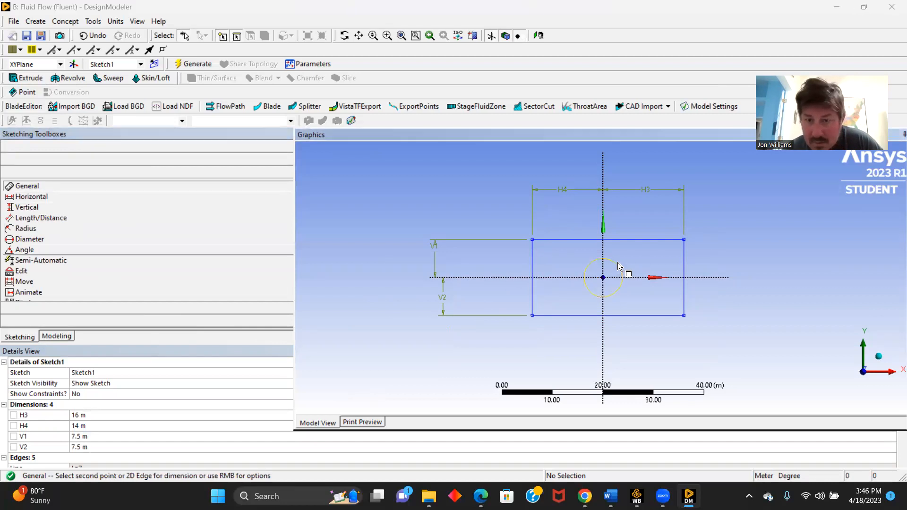
pyautogui.click(651, 254)
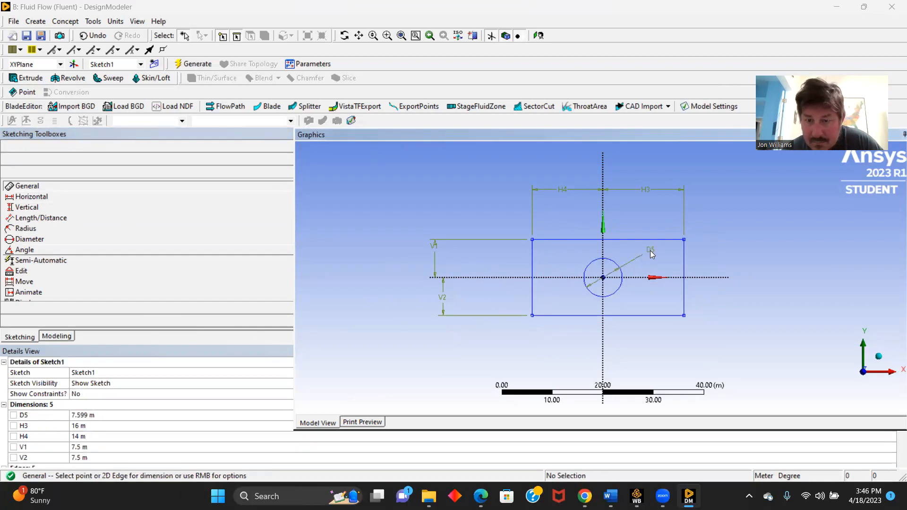
pyautogui.click(98, 416)
pyautogui.write('1')
pyautogui.press('Return')
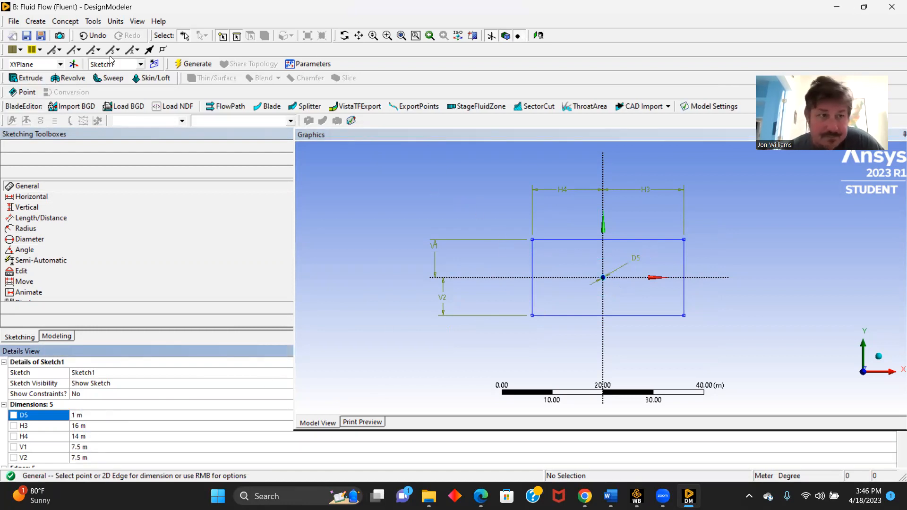
# Create a surface from Sketch1 on the XYPlane with Surfaces From Sketches and generate it.
pyautogui.click(66, 22)
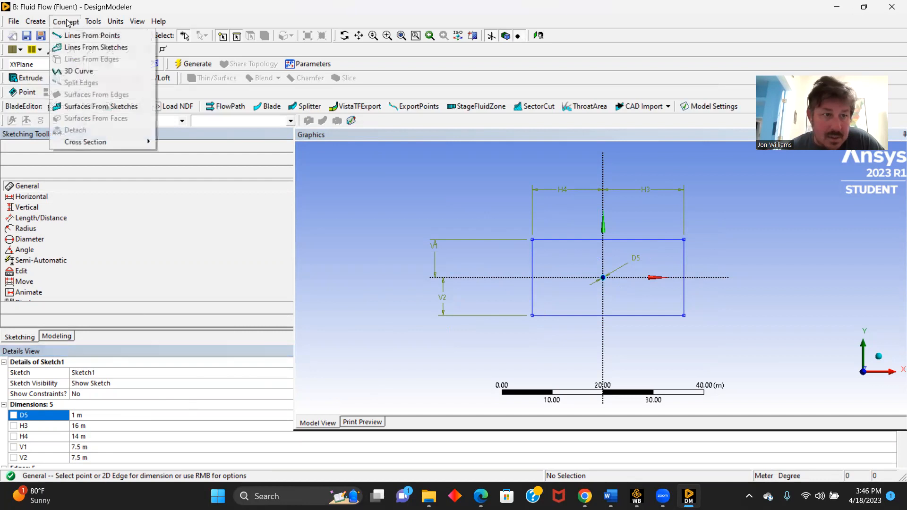
pyautogui.click(112, 106)
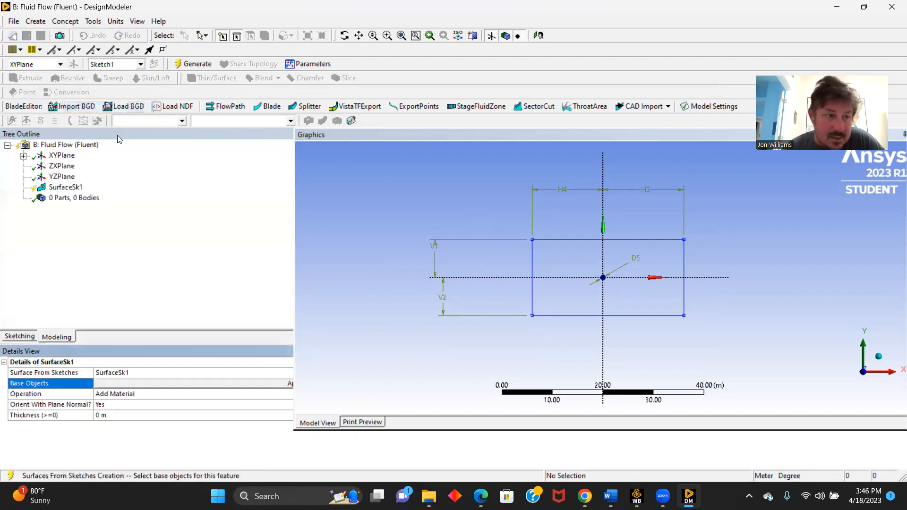
pyautogui.click(24, 157)
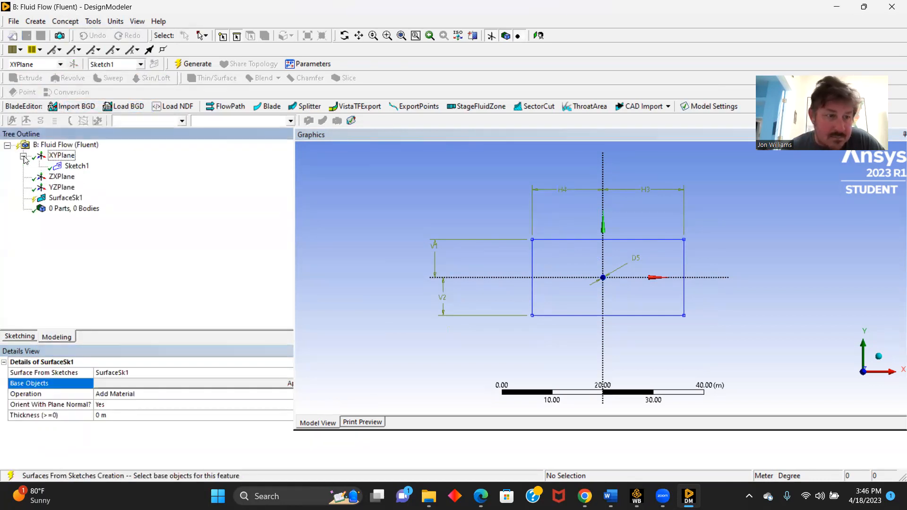
pyautogui.click(76, 165)
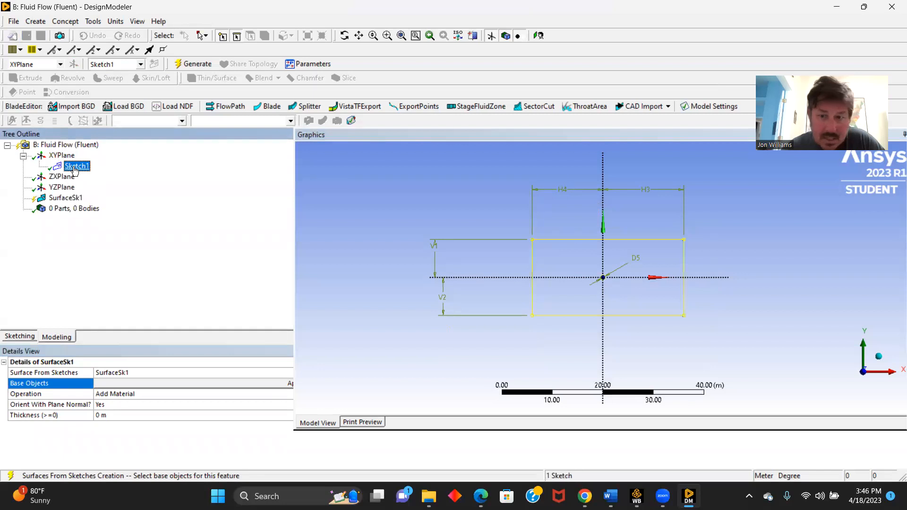
pyautogui.click(288, 383)
pyautogui.click(193, 63)
pyautogui.scroll(5, 534, 304)
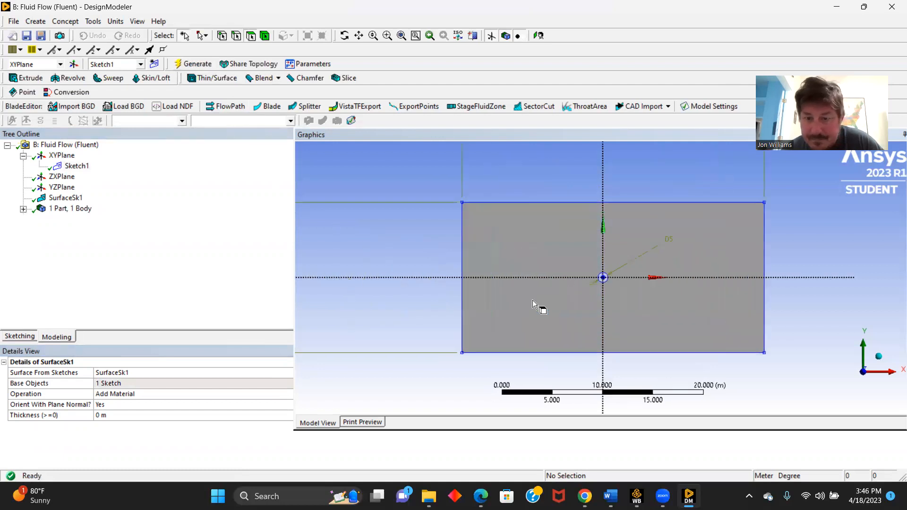
pyautogui.scroll(-2, 515, 288)
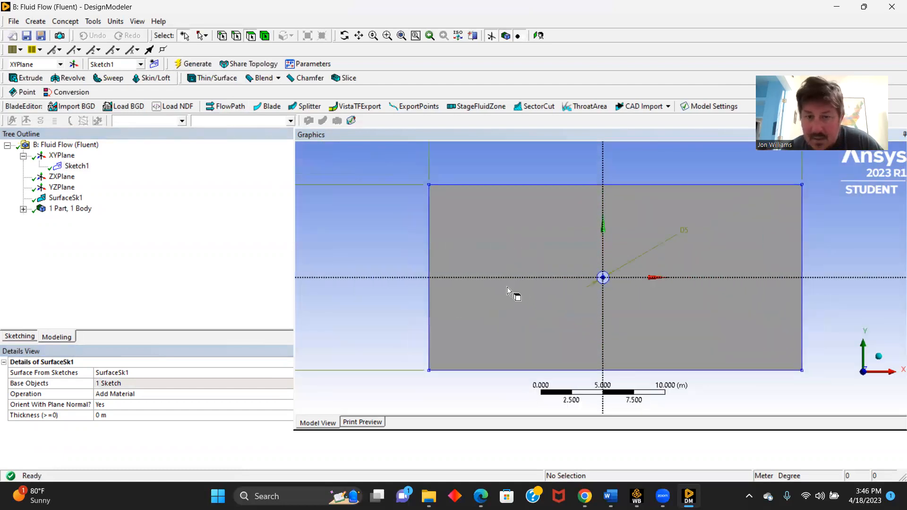
pyautogui.scroll(-1, 505, 285)
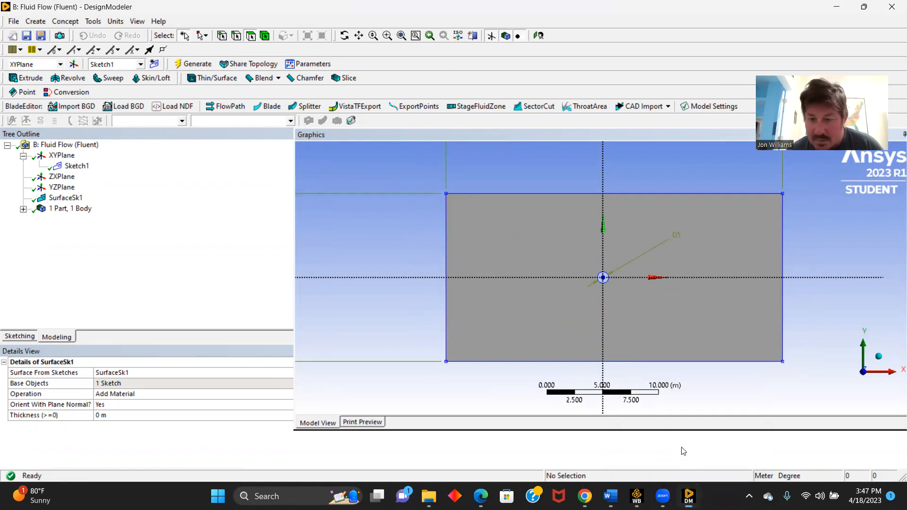
# Switch to Workbench and open the Mesh cell of the second Fluid Flow (Fluent) system in Meshing.
pyautogui.click(636, 496)
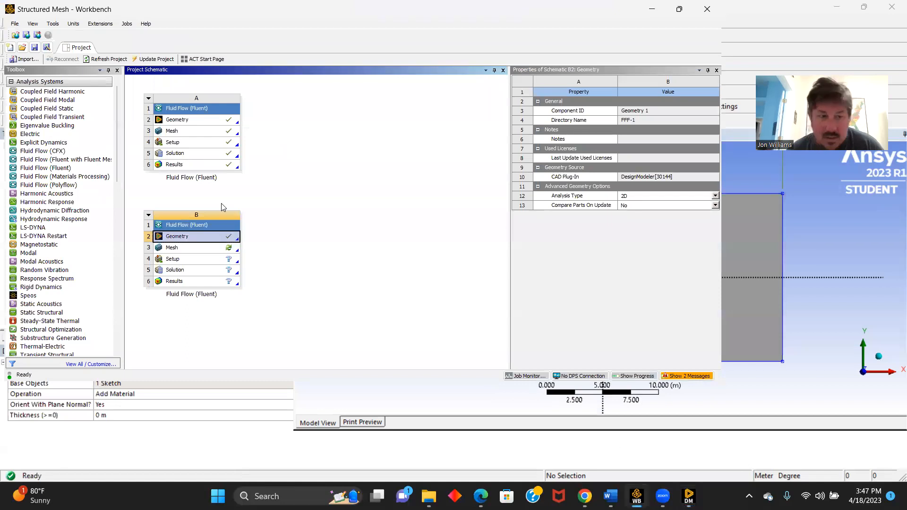
pyautogui.doubleClick(184, 250)
pyautogui.moveTo(689, 496)
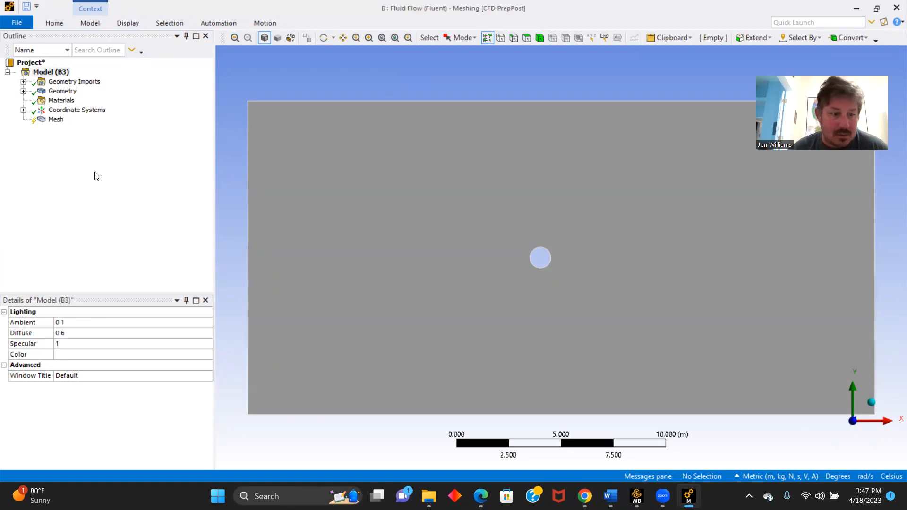
# Set the Fluid/Solid material property of the Surface Body under Geometry to Fluid.
pyautogui.click(58, 91)
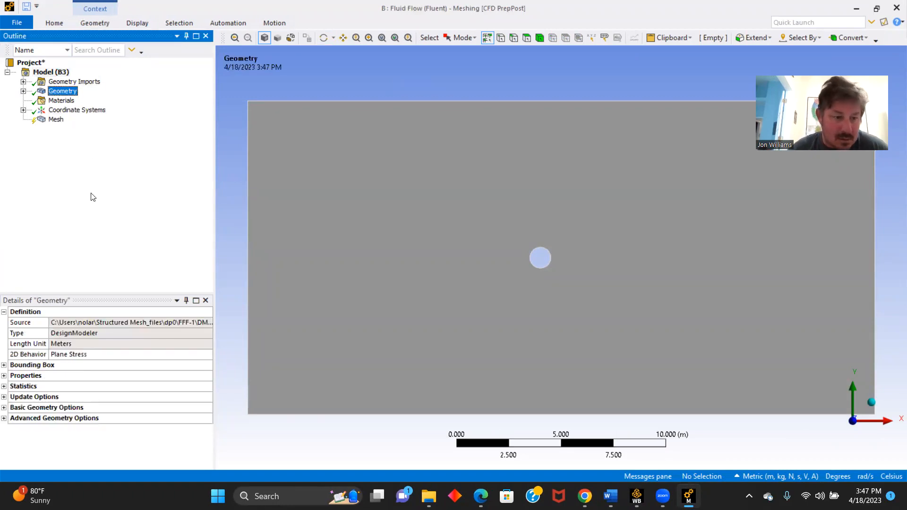
pyautogui.click(23, 82)
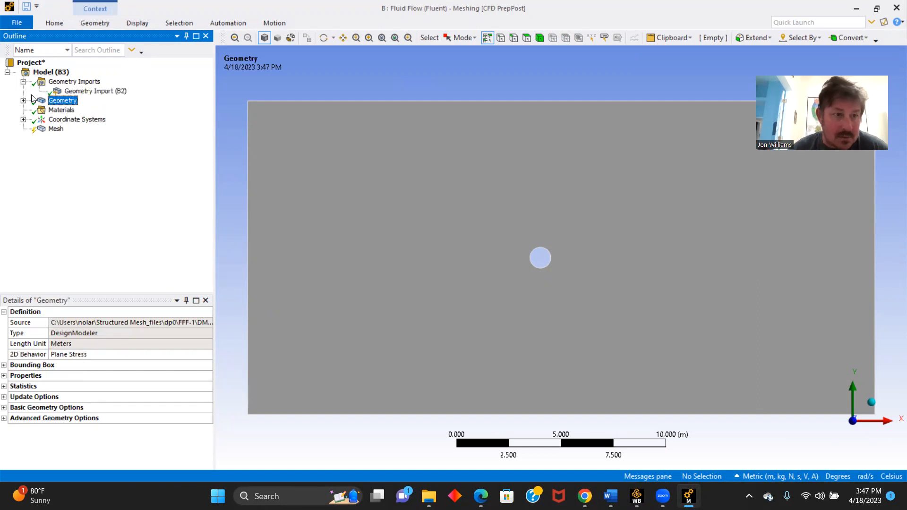
pyautogui.click(87, 92)
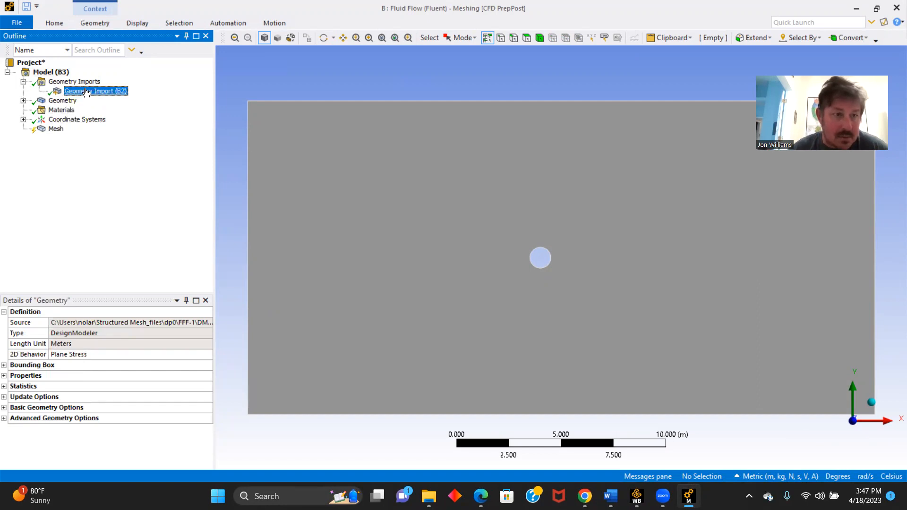
pyautogui.click(23, 100)
pyautogui.click(80, 112)
pyautogui.scroll(-1, 154, 328)
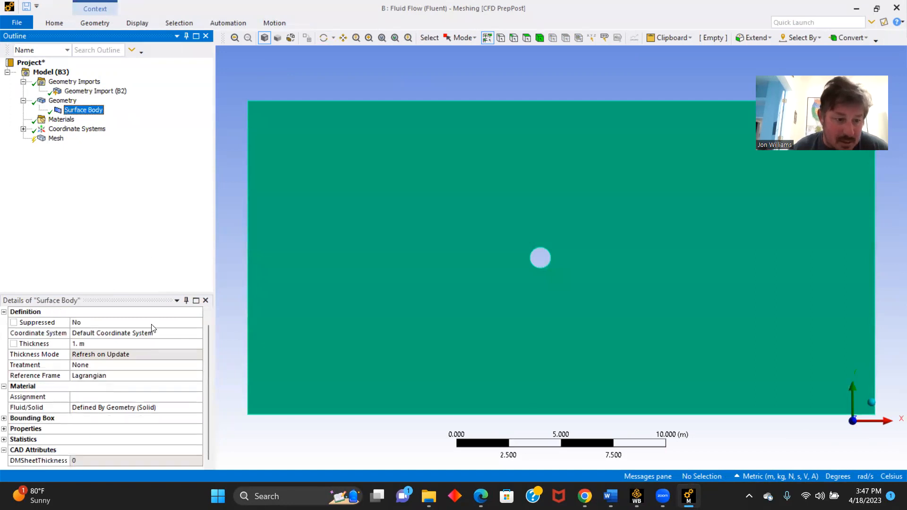
pyautogui.click(184, 407)
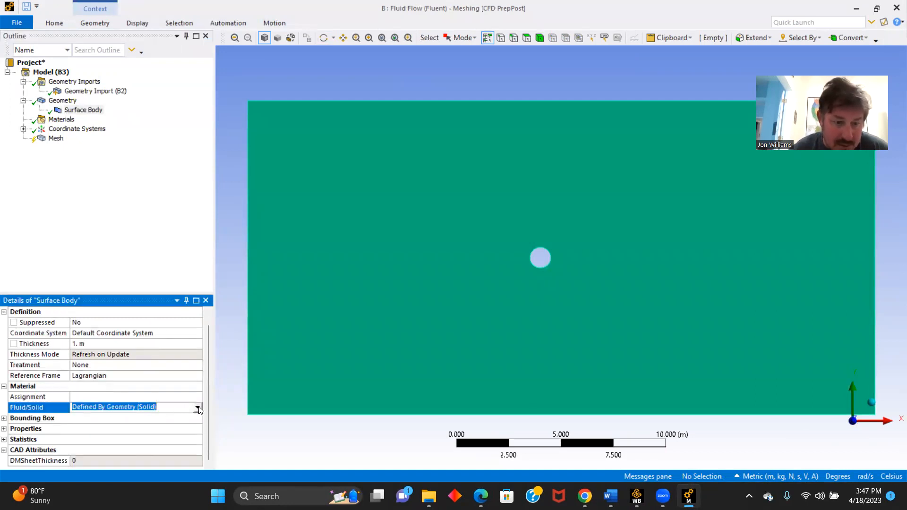
pyautogui.click(197, 409)
pyautogui.click(87, 430)
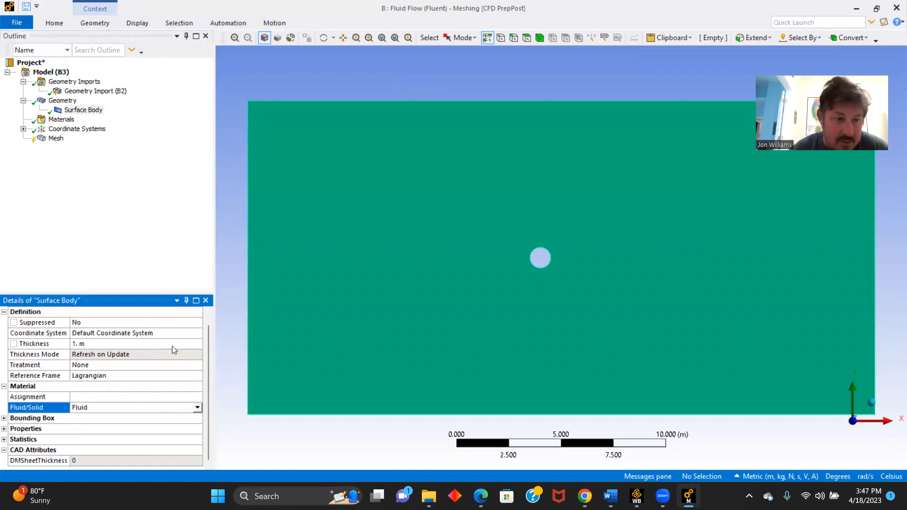
# Generate the mesh for the flow domain with the default settings.
pyautogui.click(55, 139)
pyautogui.rightClick(55, 141)
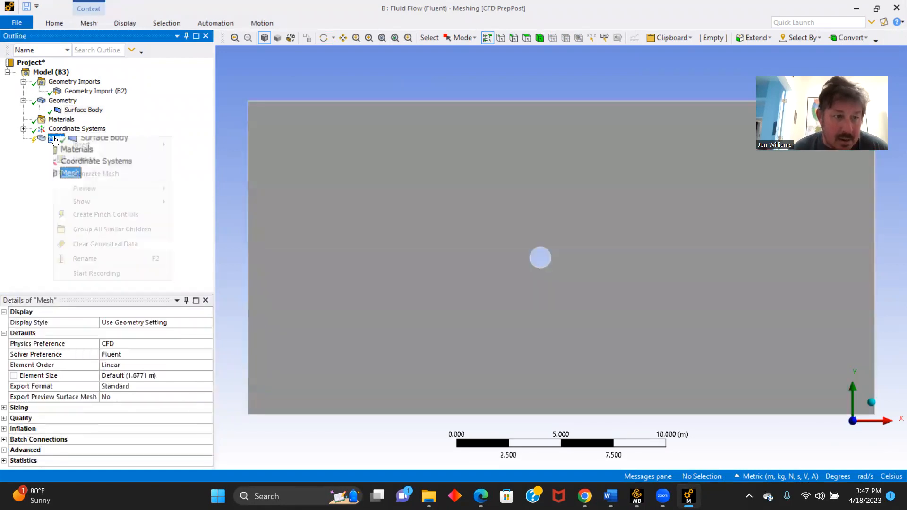
pyautogui.click(107, 174)
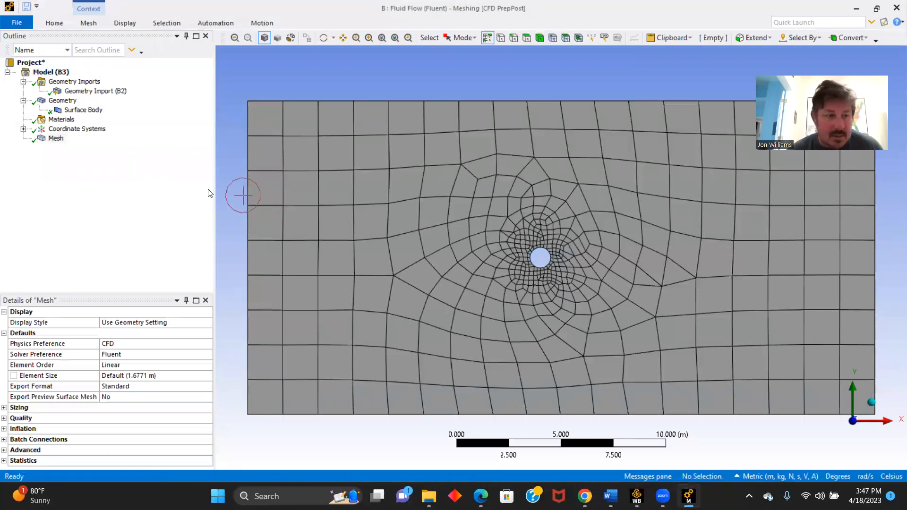
# Insert a mesh sizing control and scope it to the circular edge of the cylinder.
pyautogui.rightClick(56, 139)
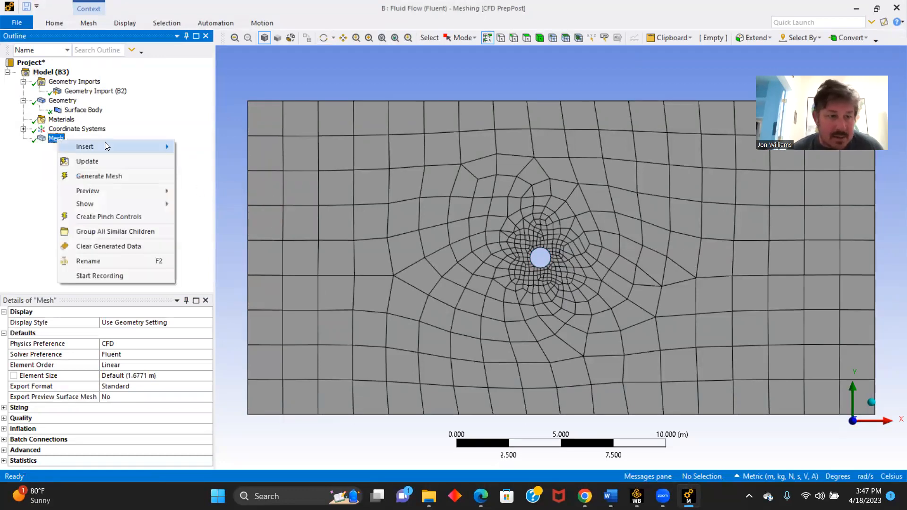
pyautogui.moveTo(106, 147)
pyautogui.click(202, 163)
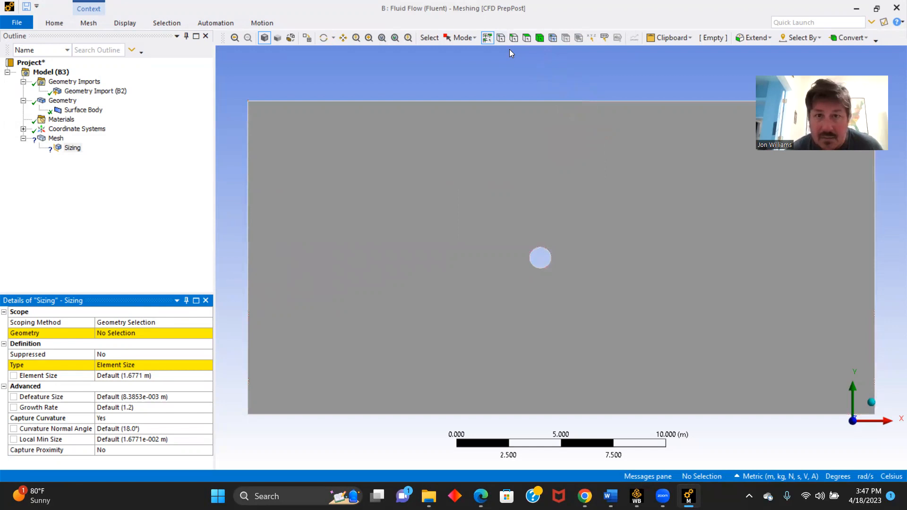
pyautogui.click(514, 37)
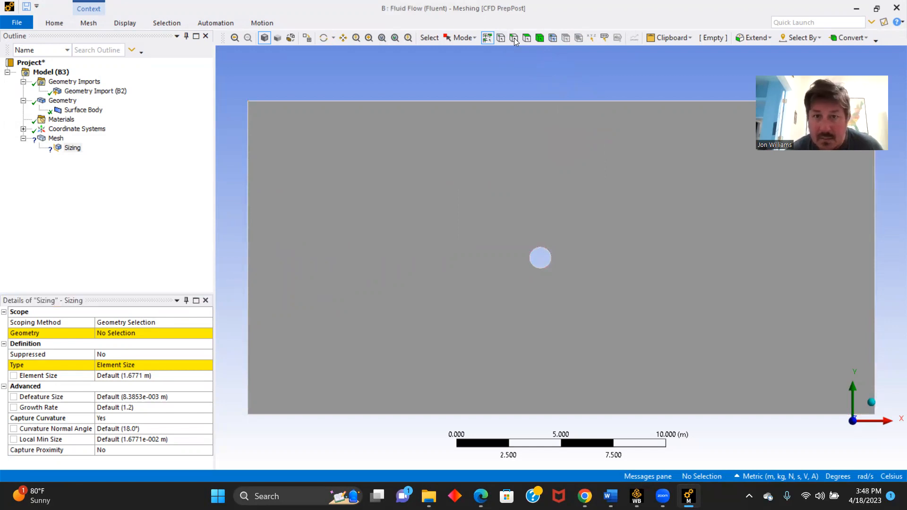
pyautogui.click(532, 252)
pyautogui.click(134, 333)
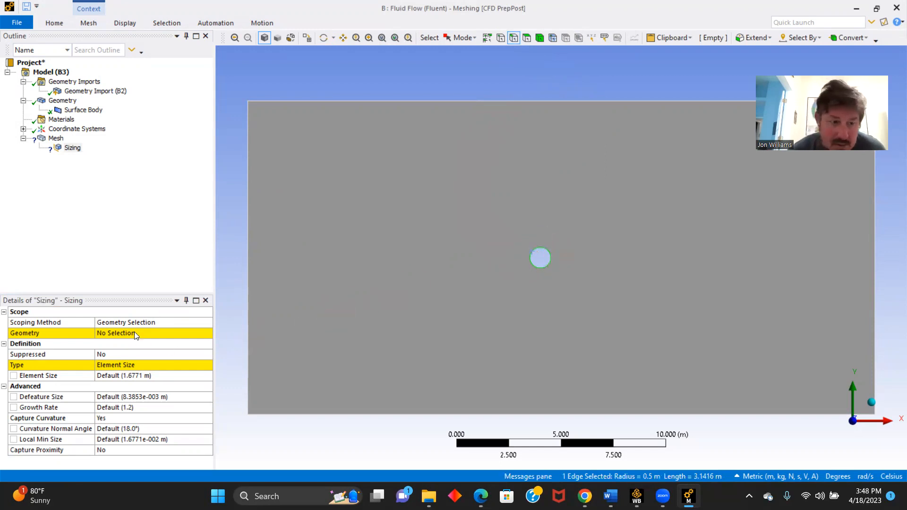
pyautogui.click(133, 333)
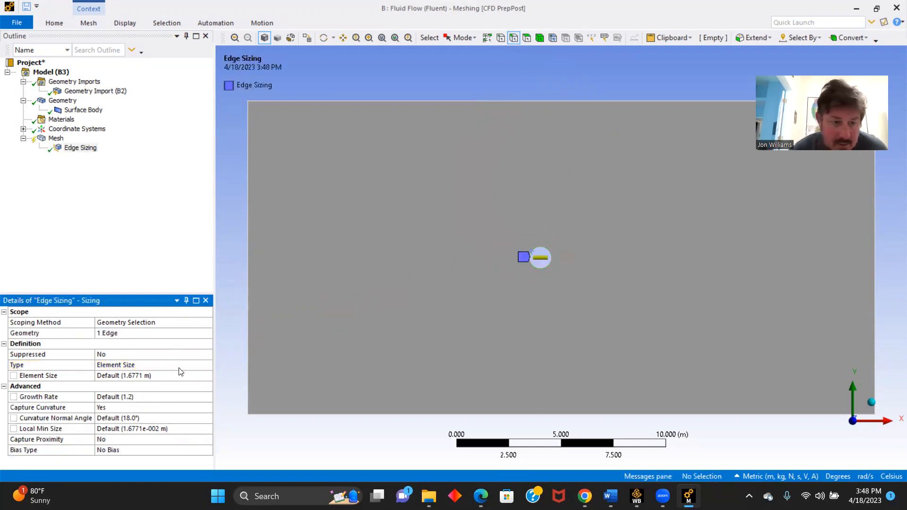
# Set the cylinder edge sizing type to Number of Divisions with 175 divisions.
pyautogui.click(203, 366)
pyautogui.click(207, 365)
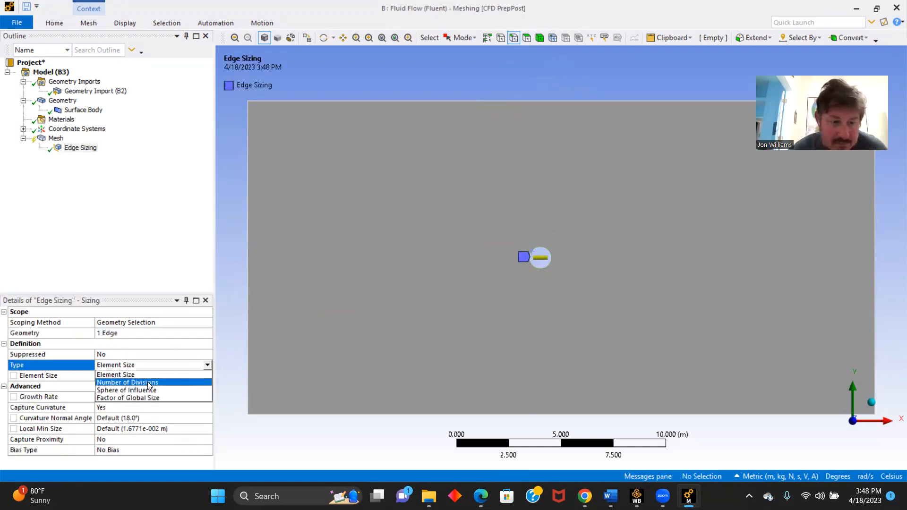
pyautogui.click(156, 383)
pyautogui.click(100, 376)
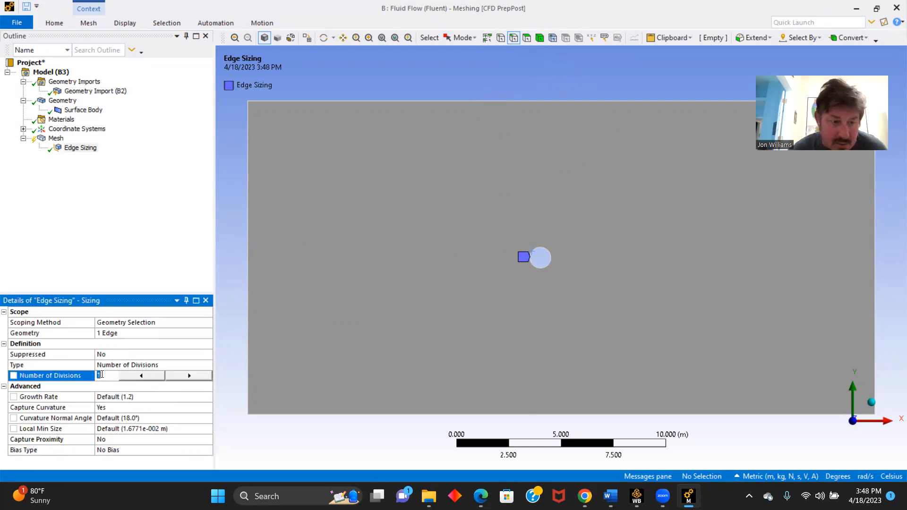
pyautogui.write('1')
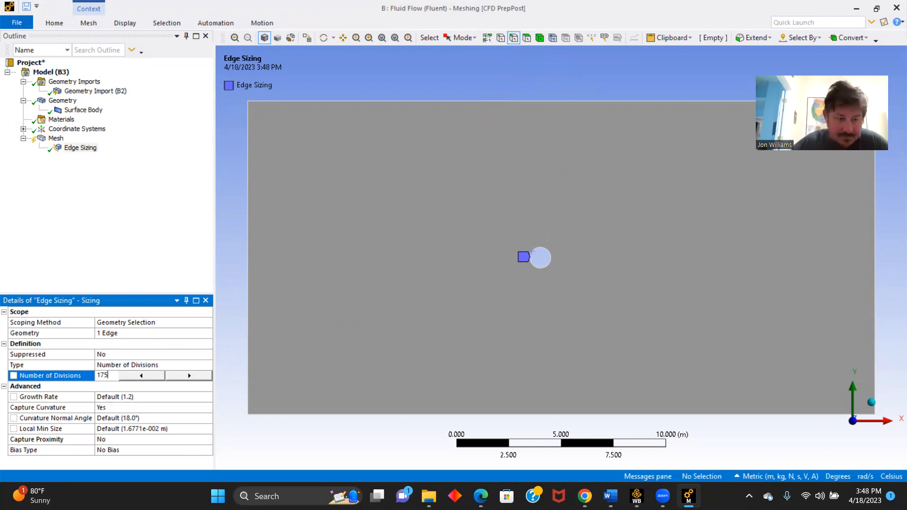
pyautogui.press('Return')
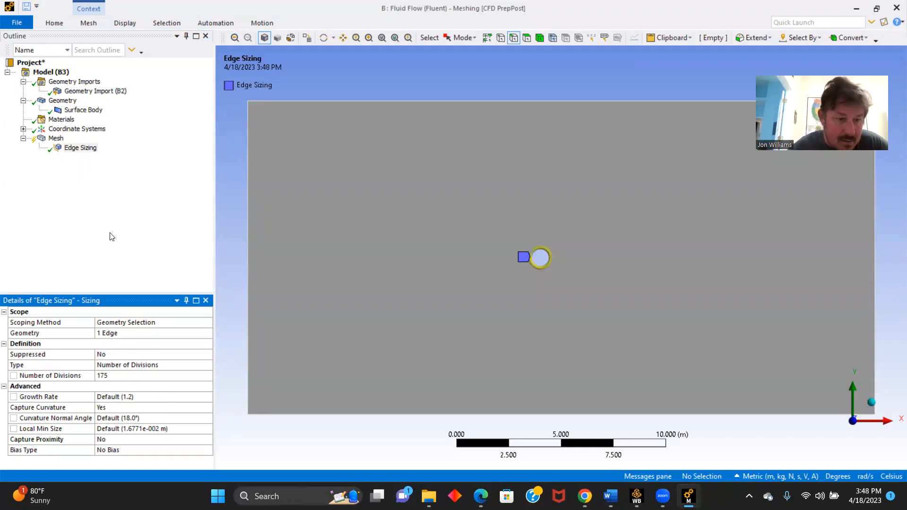
# Insert a mesh method and scope it to the whole surface body.
pyautogui.rightClick(55, 138)
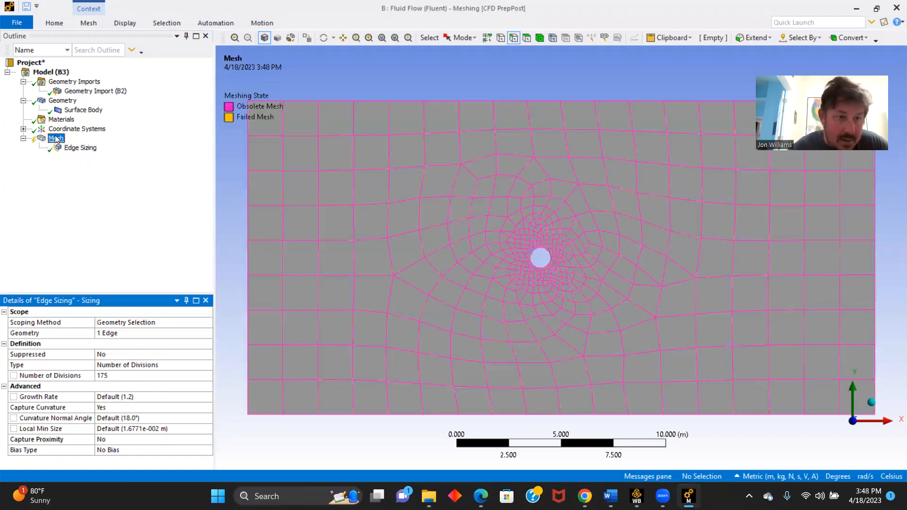
pyautogui.click(212, 144)
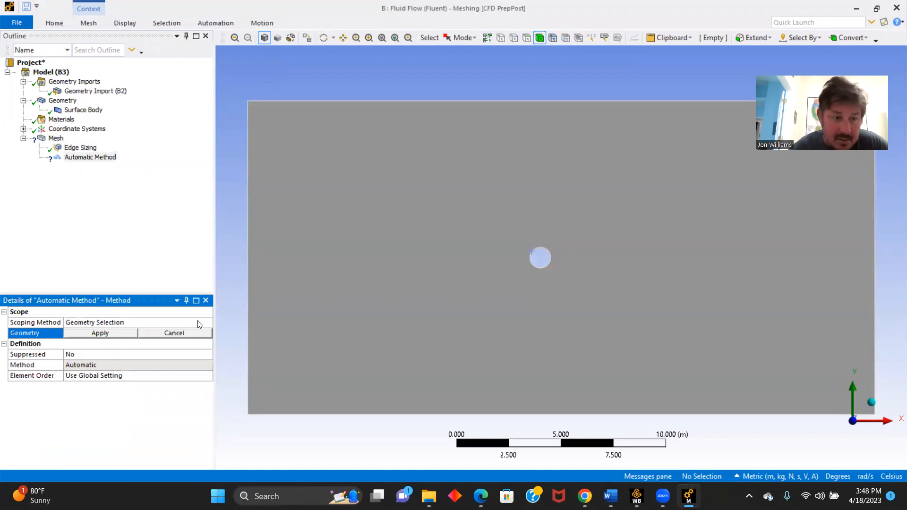
pyautogui.click(463, 260)
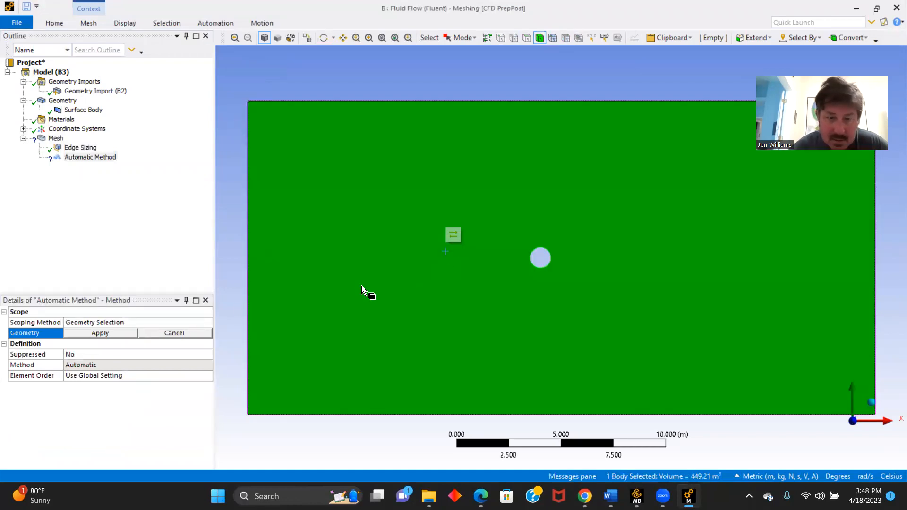
pyautogui.click(107, 334)
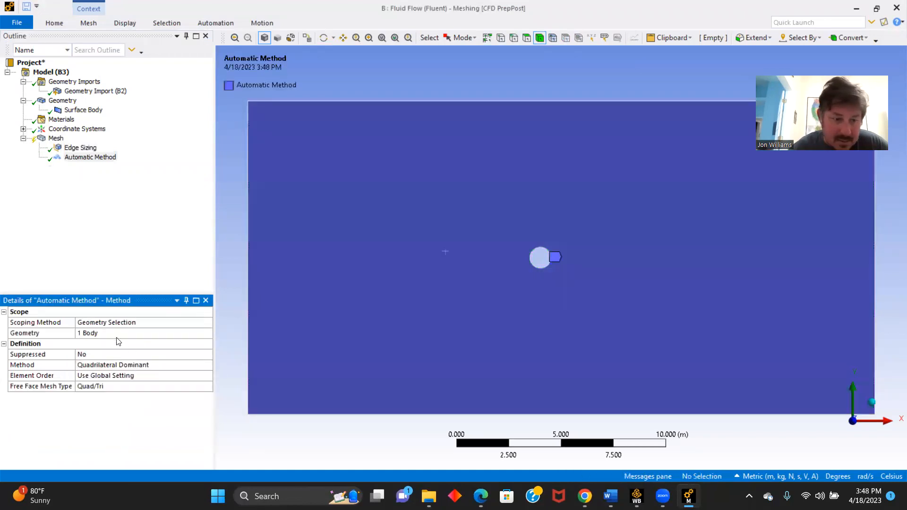
# Set the surface body's mesh method to Triangles and generate the mesh for display.
pyautogui.click(208, 365)
pyautogui.click(113, 382)
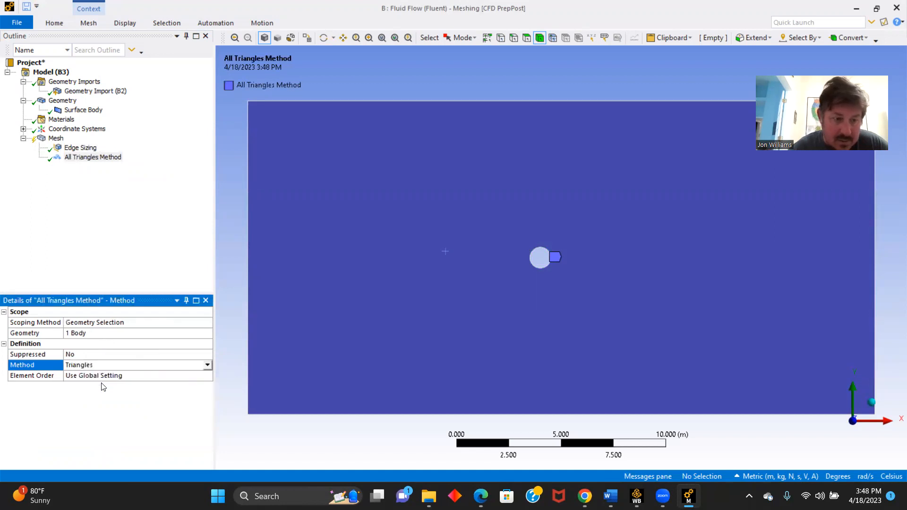
pyautogui.click(60, 28)
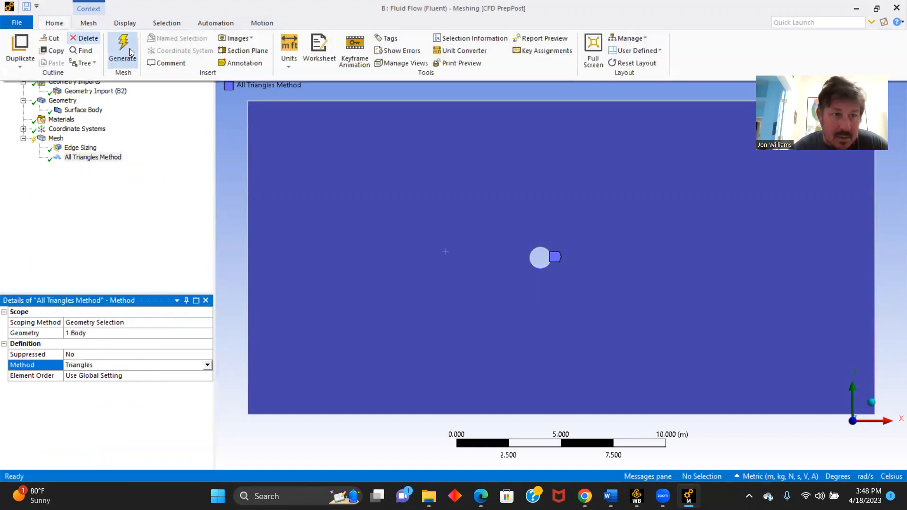
pyautogui.click(130, 48)
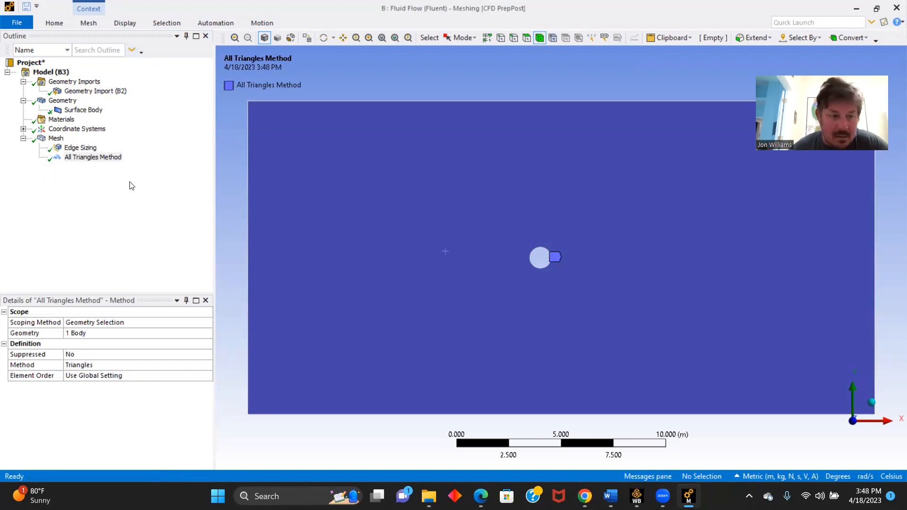
pyautogui.click(56, 139)
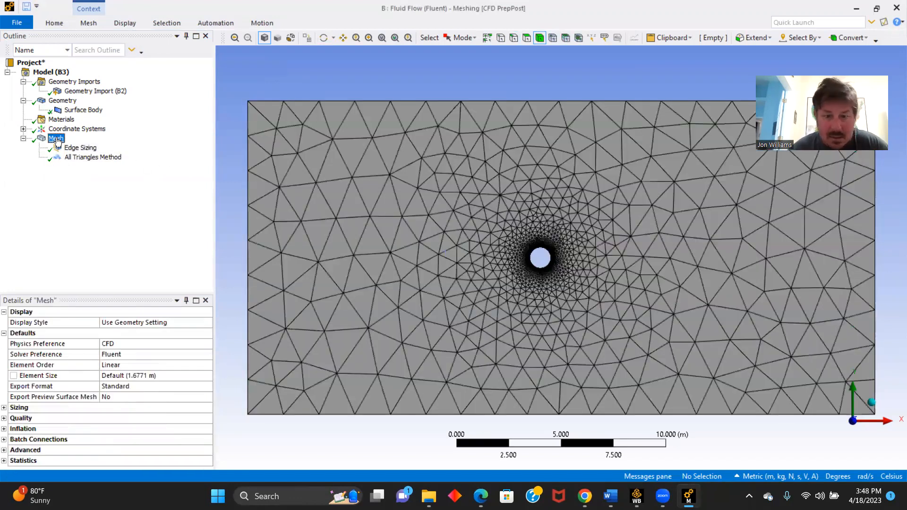
# Insert an inflation control scoped to the surface body with the cylinder's circular edge as its boundary.
pyautogui.rightClick(57, 140)
pyautogui.moveTo(112, 143)
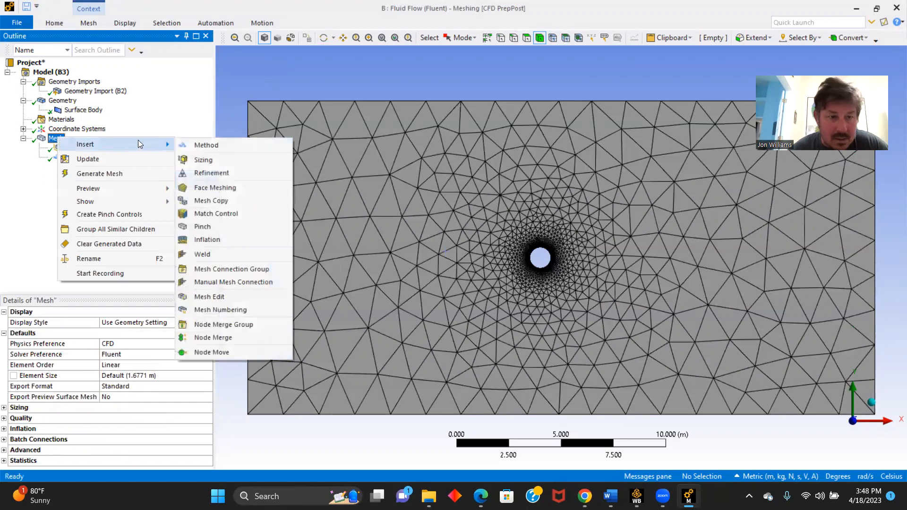
pyautogui.click(199, 240)
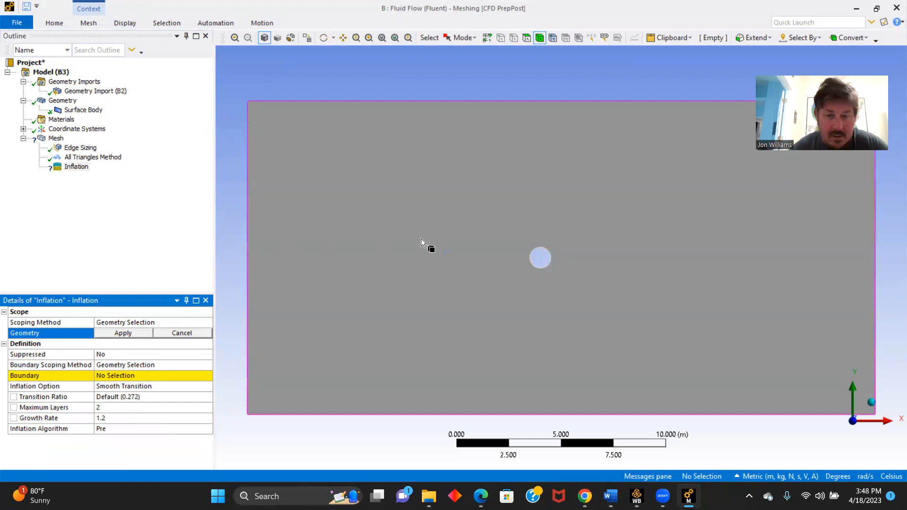
pyautogui.click(476, 252)
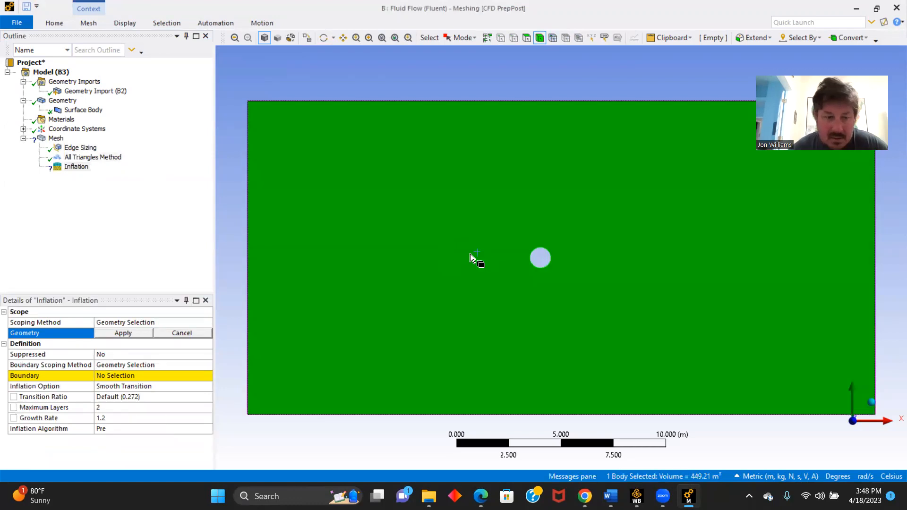
pyautogui.click(135, 333)
pyautogui.click(171, 376)
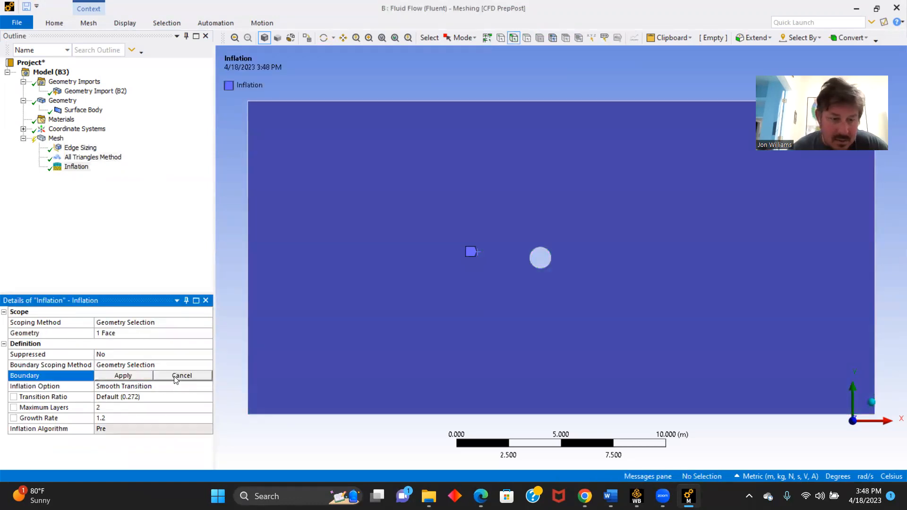
pyautogui.click(531, 256)
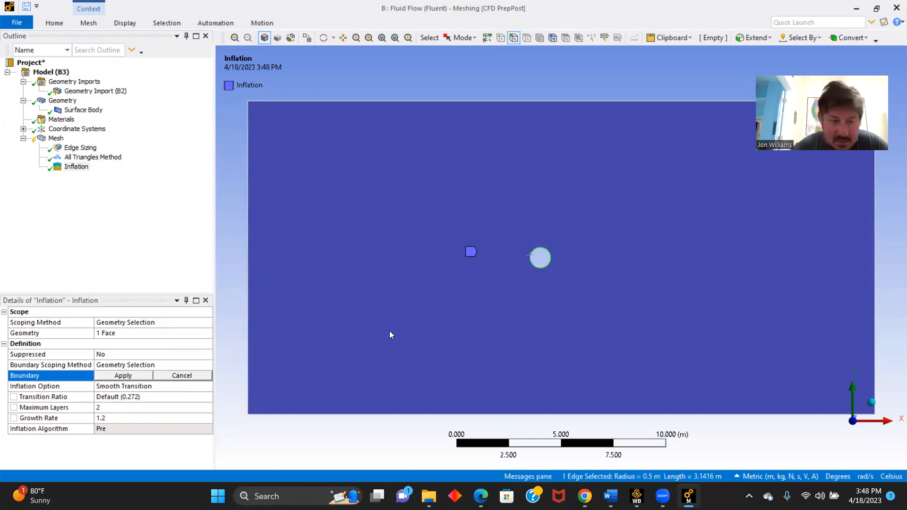
pyautogui.click(127, 376)
# Set the inflation to First Layer Thickness with a 0.03 m first layer height and 50 maximum layers, and regenerate the mesh.
pyautogui.click(205, 386)
pyautogui.click(207, 388)
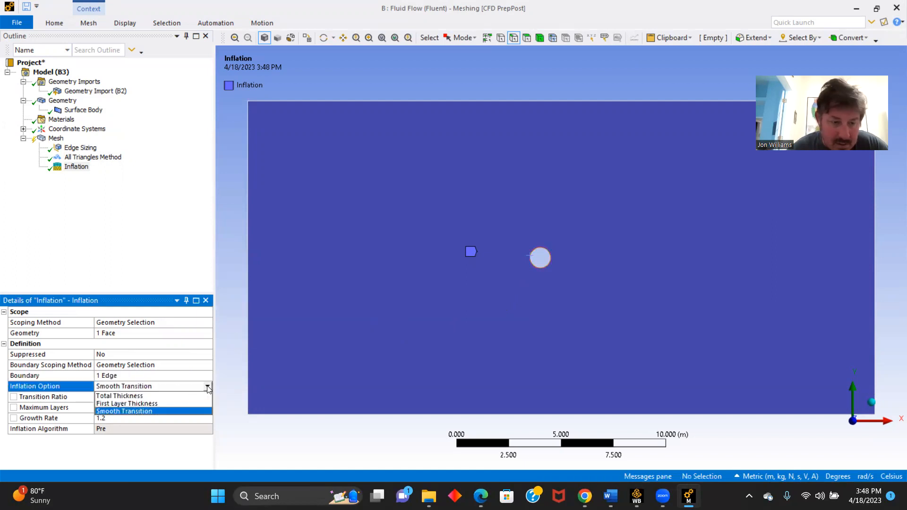
pyautogui.click(144, 404)
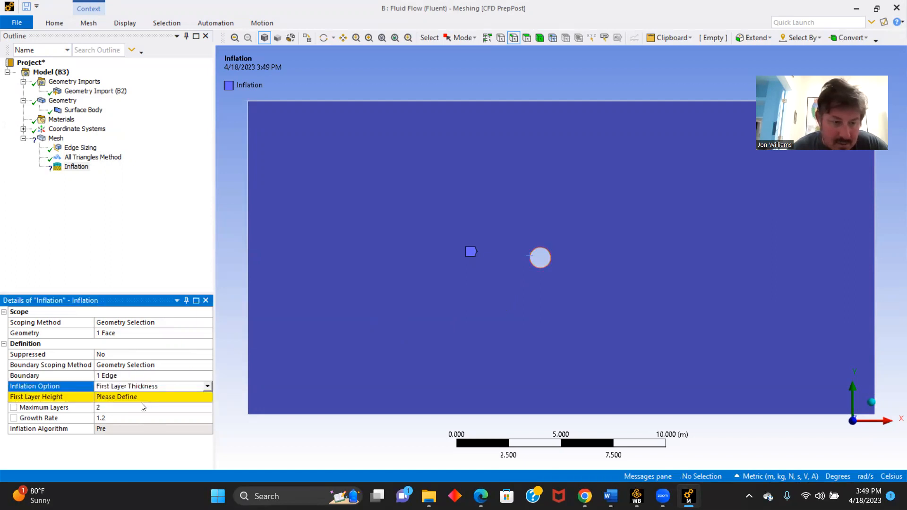
pyautogui.click(166, 398)
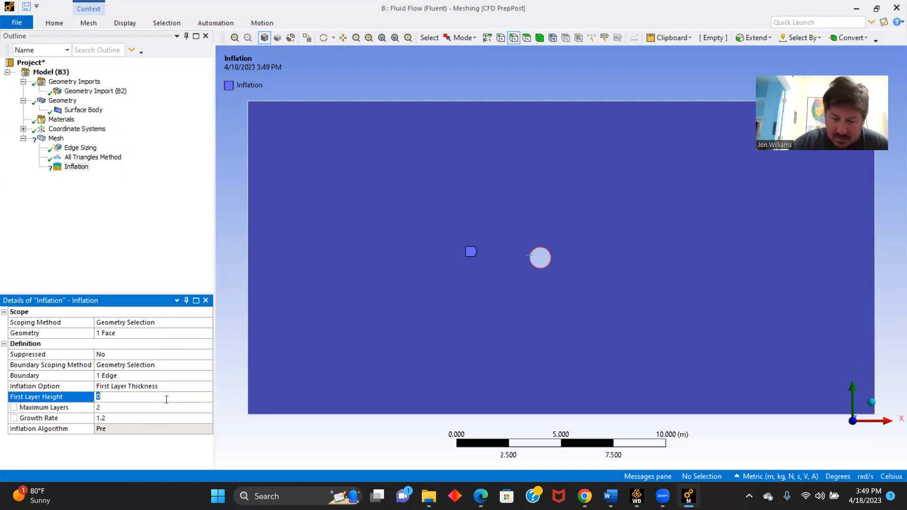
pyautogui.click(99, 407)
pyautogui.write('50')
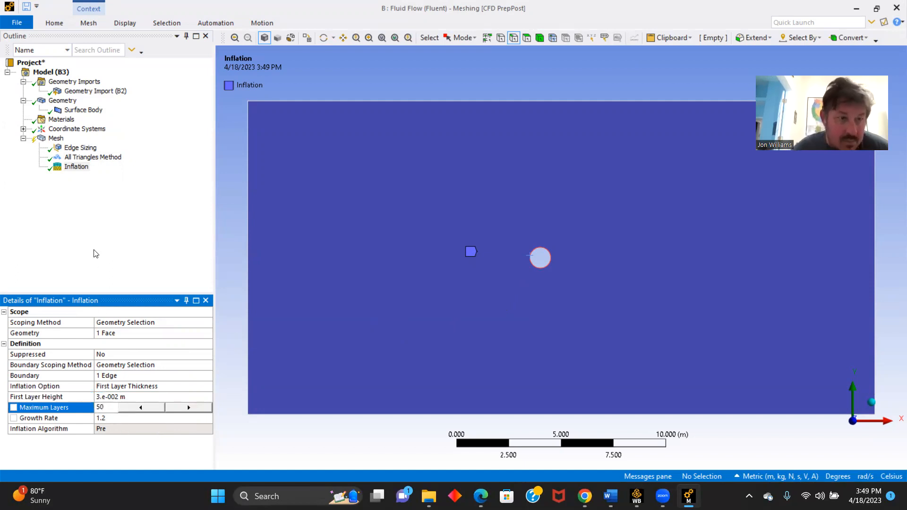
pyautogui.click(55, 22)
pyautogui.click(121, 49)
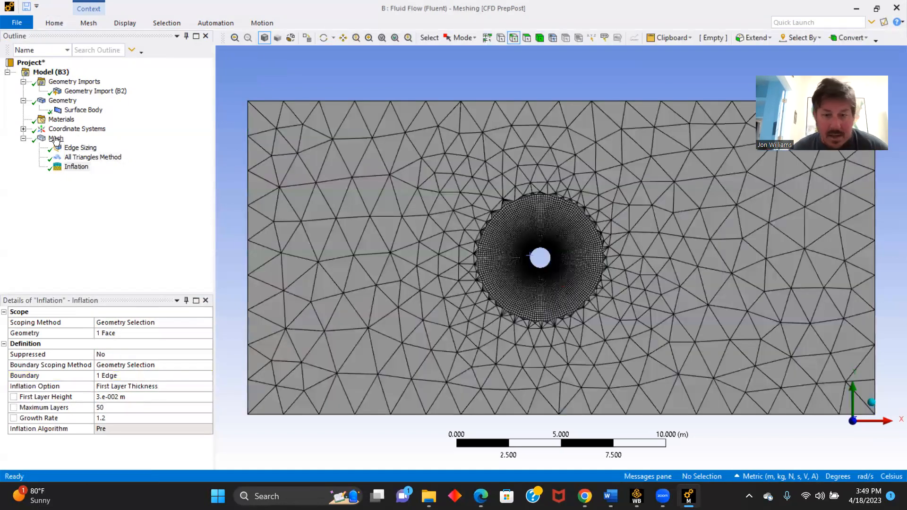
# Set the global mesh element size to 0.15 m and regenerate the mesh.
pyautogui.click(56, 138)
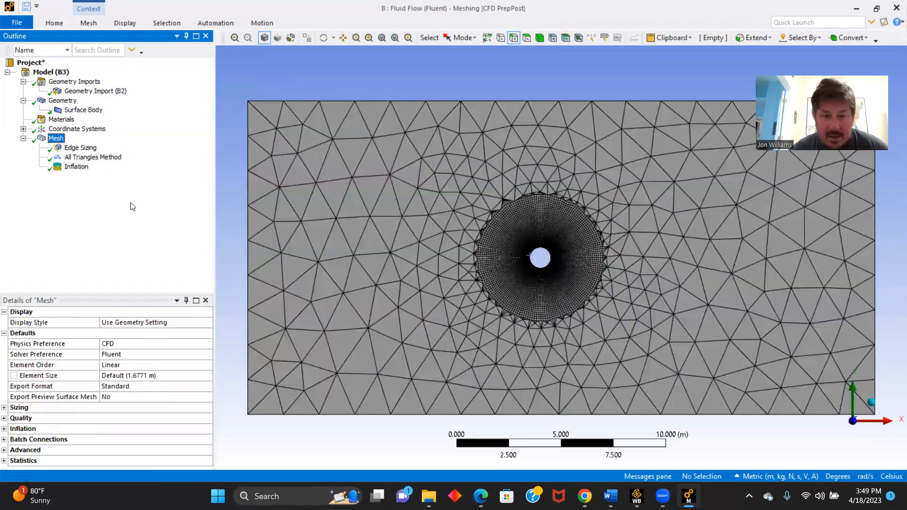
pyautogui.click(140, 376)
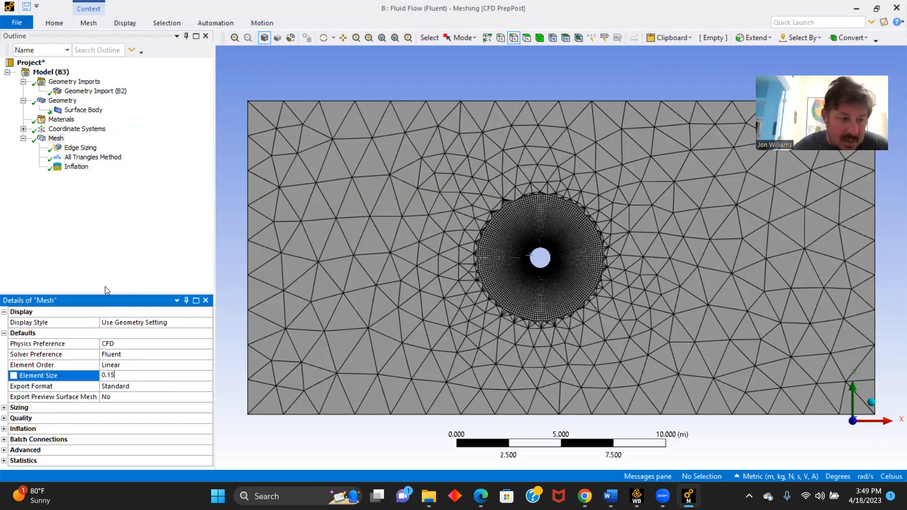
pyautogui.click(54, 22)
pyautogui.click(122, 46)
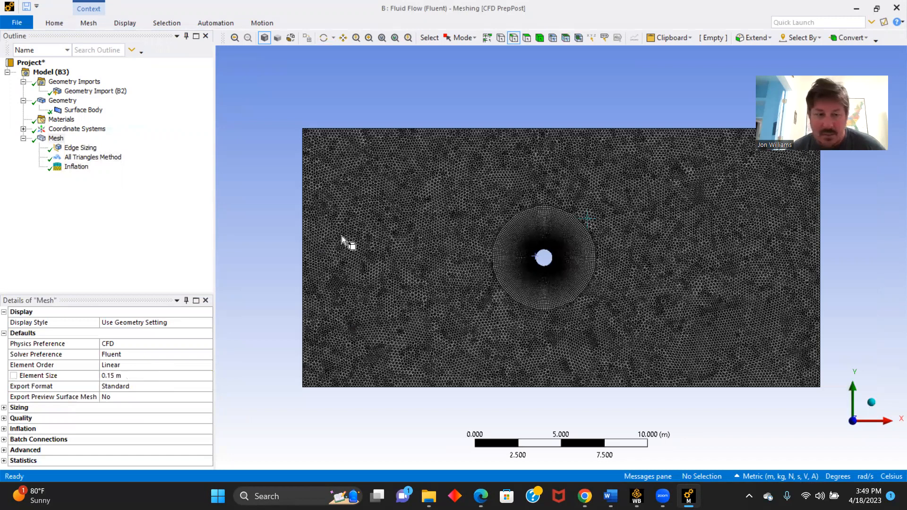
# Create a named selection called Velocity Inlet from the domain's left vertical edge.
pyautogui.scroll(-1, 333, 240)
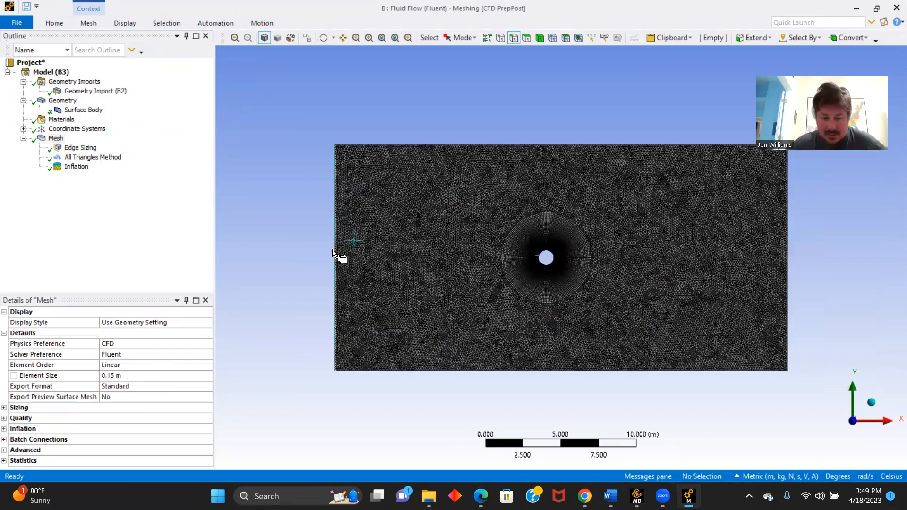
pyautogui.click(333, 249)
pyautogui.write('n')
pyautogui.write('Velocity')
pyautogui.write(' Inlet')
pyautogui.press('Return')
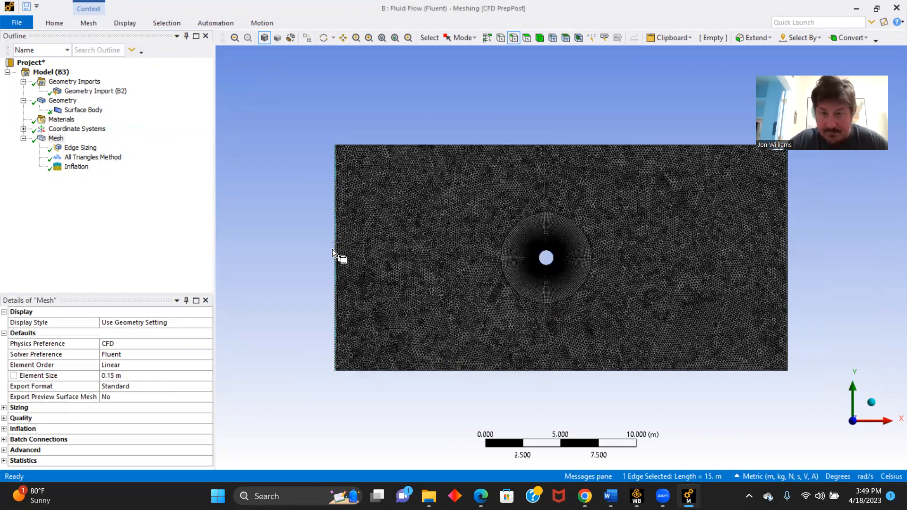
# Create a named selection for the pressure outlet from the domain's right vertical edge.
pyautogui.click(787, 250)
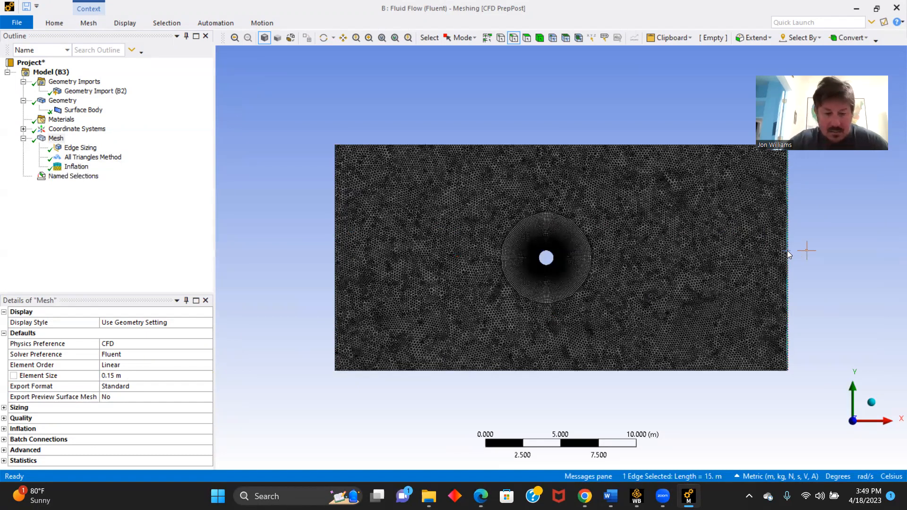
pyautogui.write('nPressue')
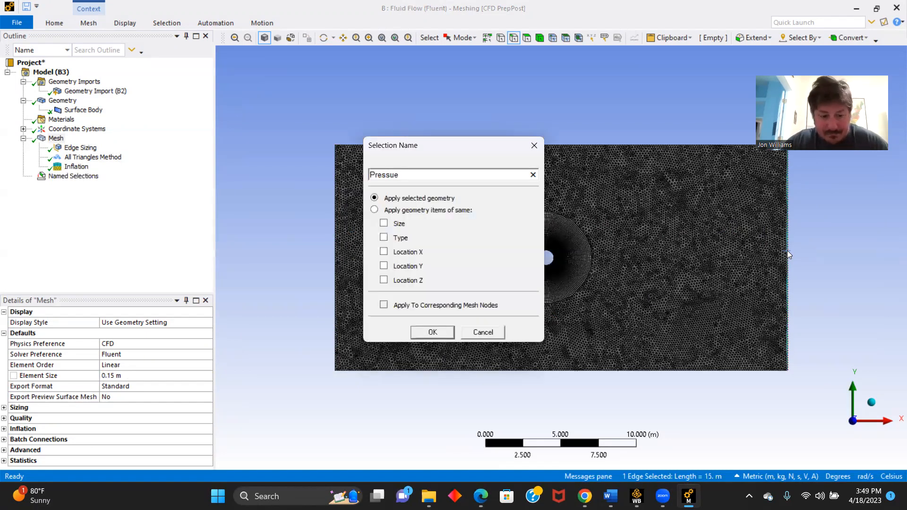
pyautogui.write('e Oulet')
pyautogui.press('Return')
pyautogui.click(782, 248)
# Create a named selection called Symmetry from the domain's upper and lower horizontal edges.
pyautogui.click(540, 146)
pyautogui.keyDown('ctrl'); pyautogui.click(548, 369); pyautogui.keyUp('ctrl')
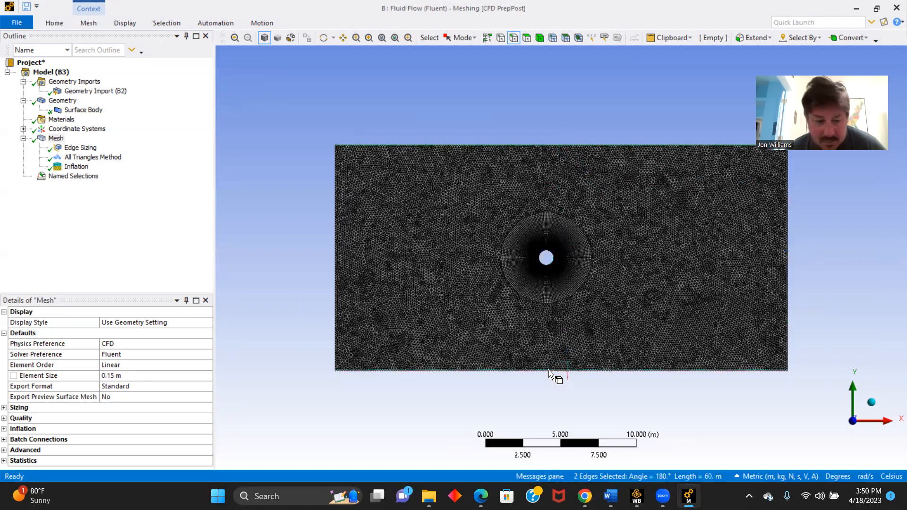
pyautogui.write('nSym')
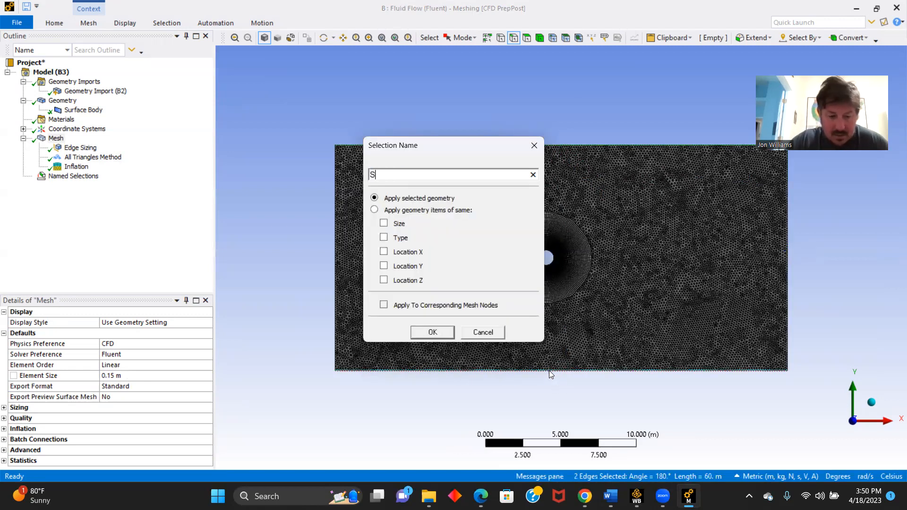
pyautogui.write('metr')
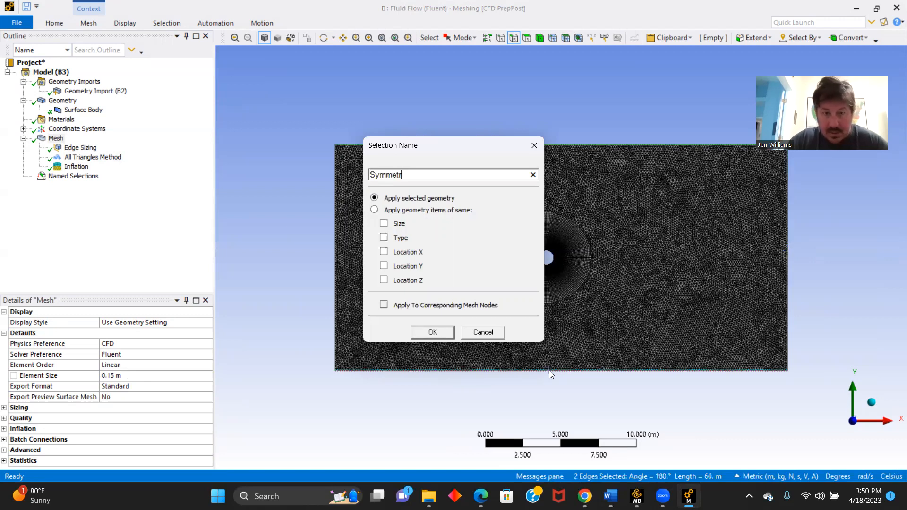
pyautogui.press('Return')
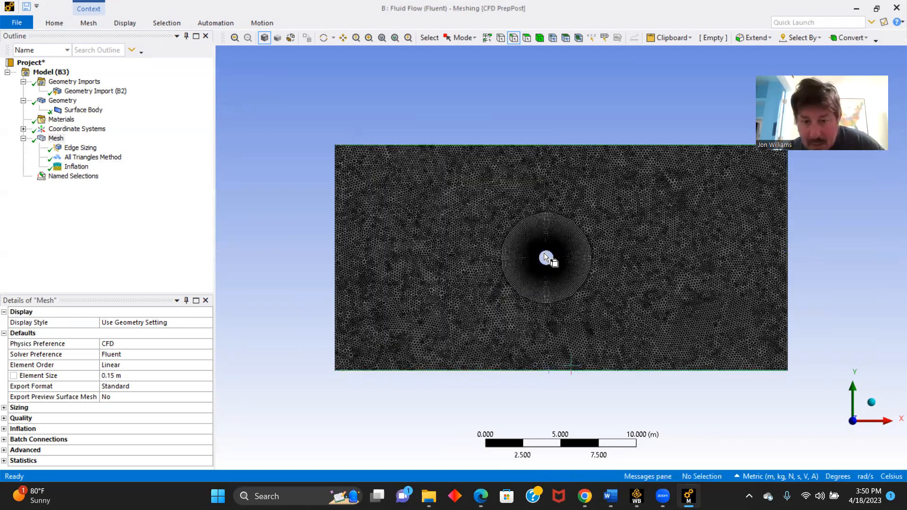
# Create a named selection called Wall from the circular edge of the cylinder.
pyautogui.scroll(1, 543, 253)
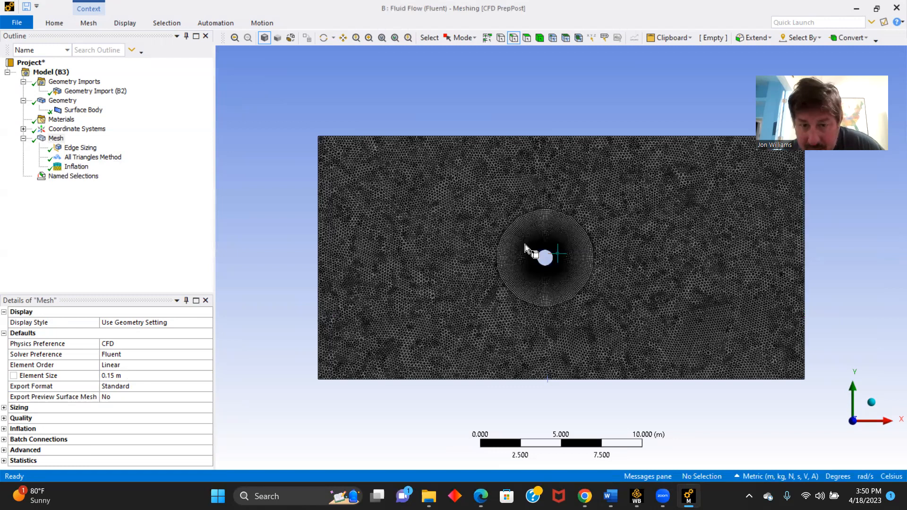
pyautogui.scroll(3, 525, 246)
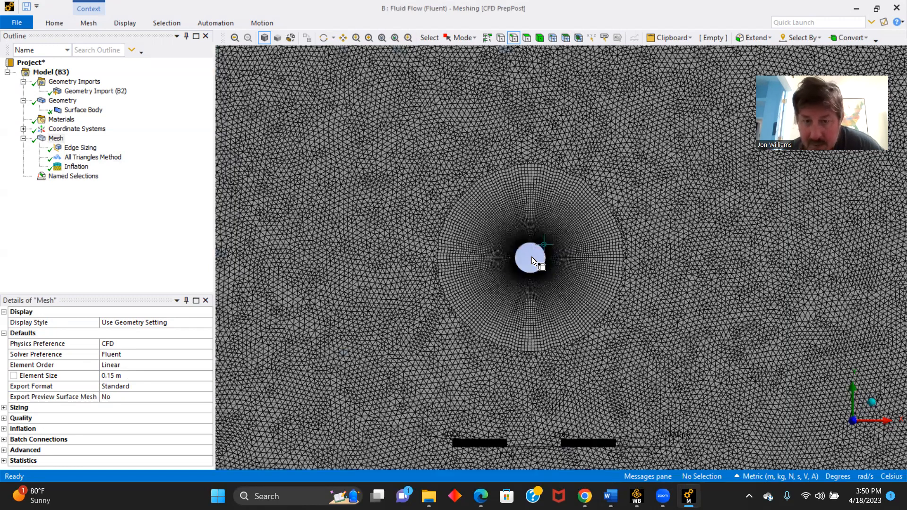
pyautogui.scroll(4, 449, 218)
pyautogui.click(449, 218)
pyautogui.press('n')
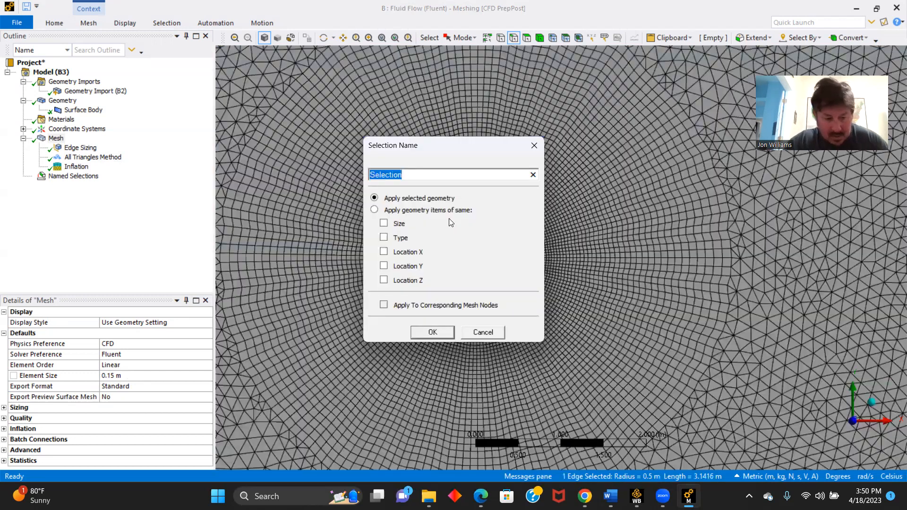
pyautogui.write('wall')
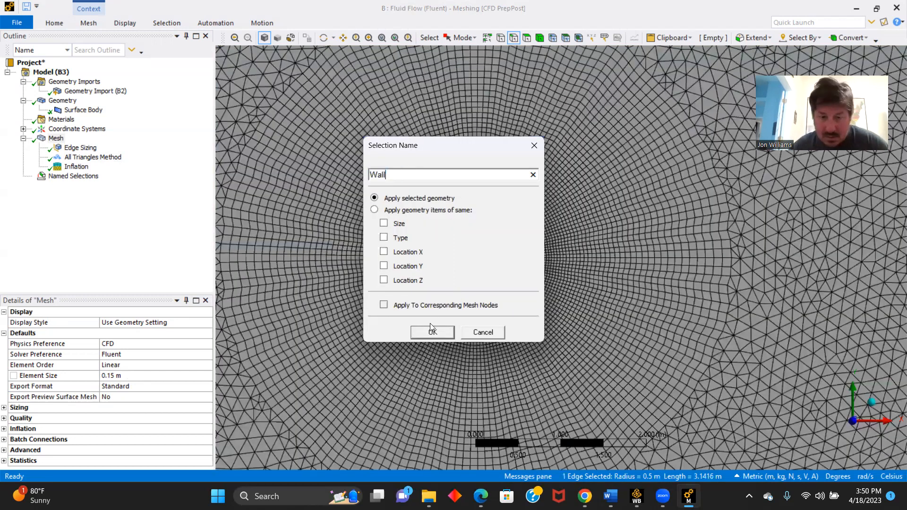
pyautogui.click(431, 331)
pyautogui.click(461, 314)
pyautogui.scroll(-4, 463, 313)
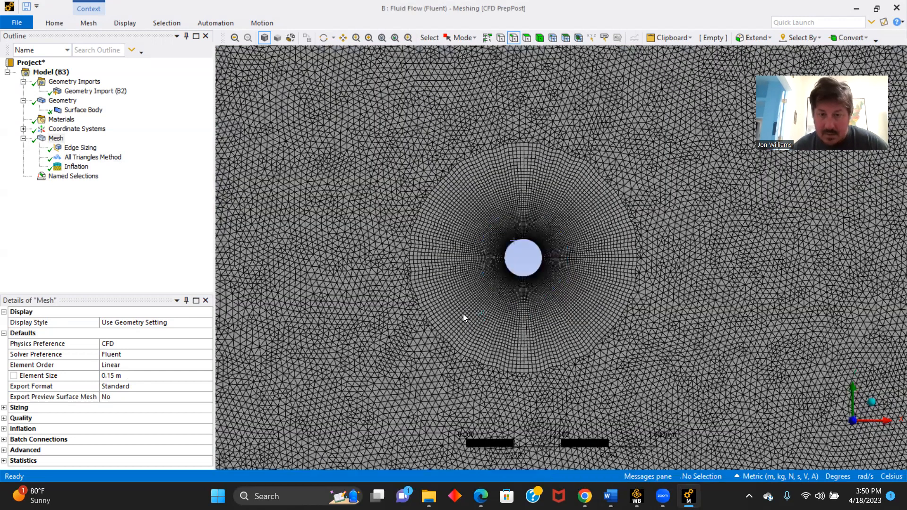
# Switch to Workbench and update the Mesh component of the second Fluid Flow (Fluent) system.
pyautogui.hotkey('alt', 'Tab')
pyautogui.rightClick(189, 247)
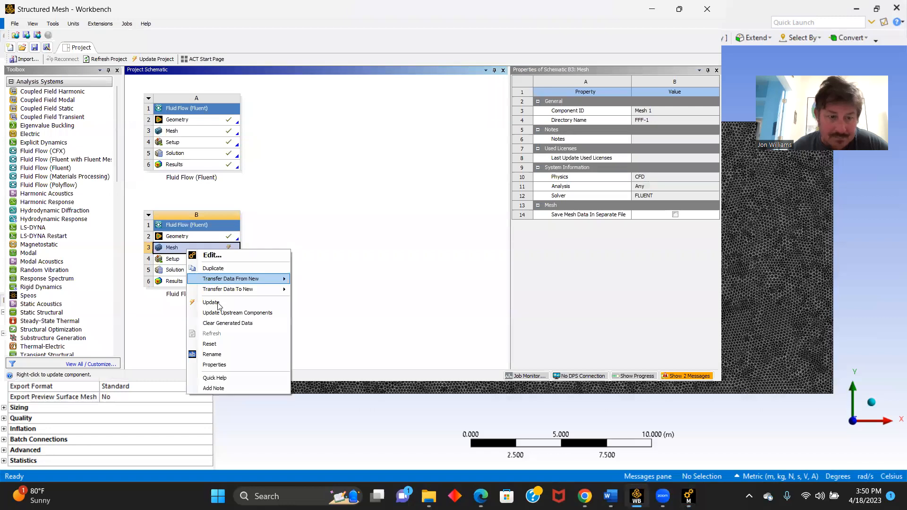
pyautogui.click(218, 306)
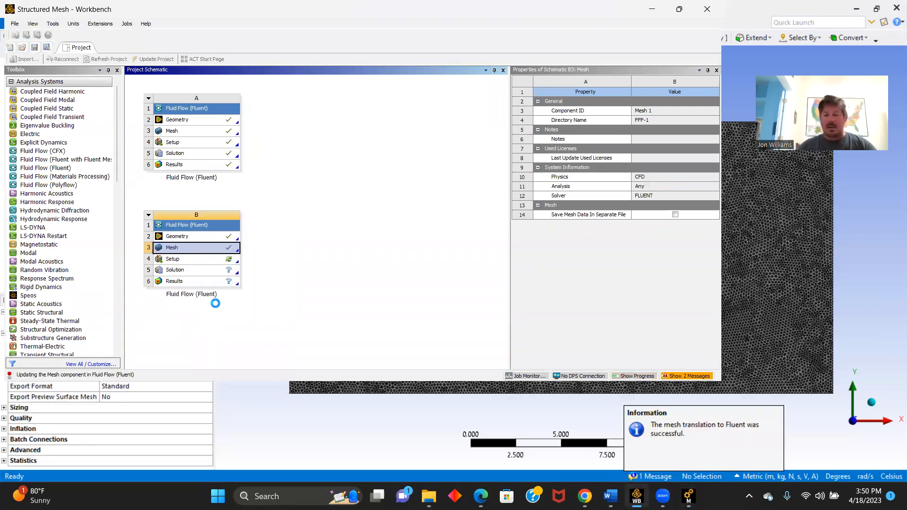